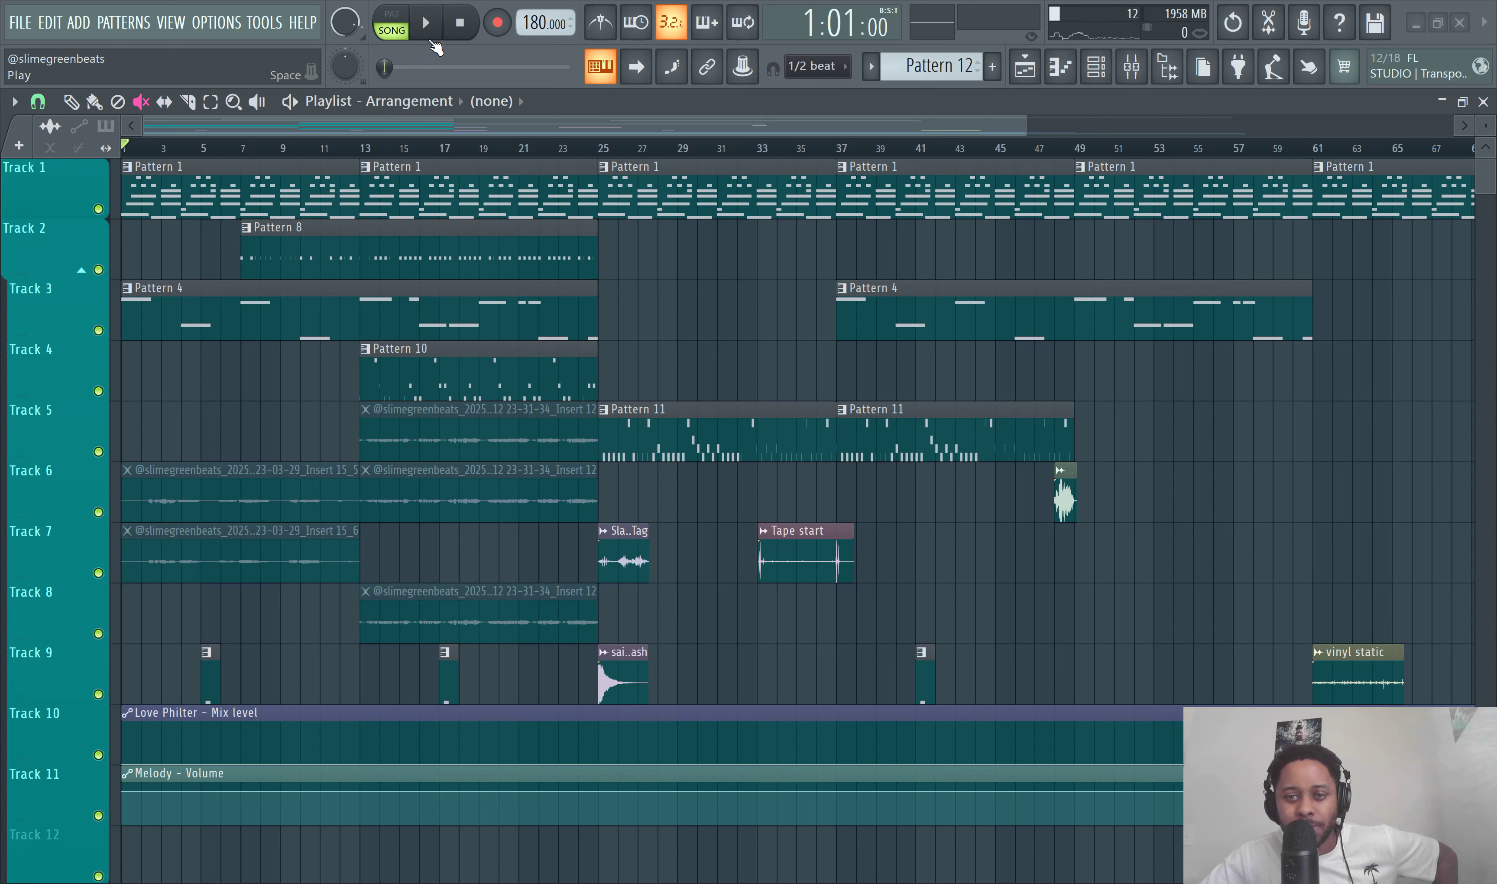
Step: Solo the Melody mixer track and play the song from the start to hear it alone
click(71, 101)
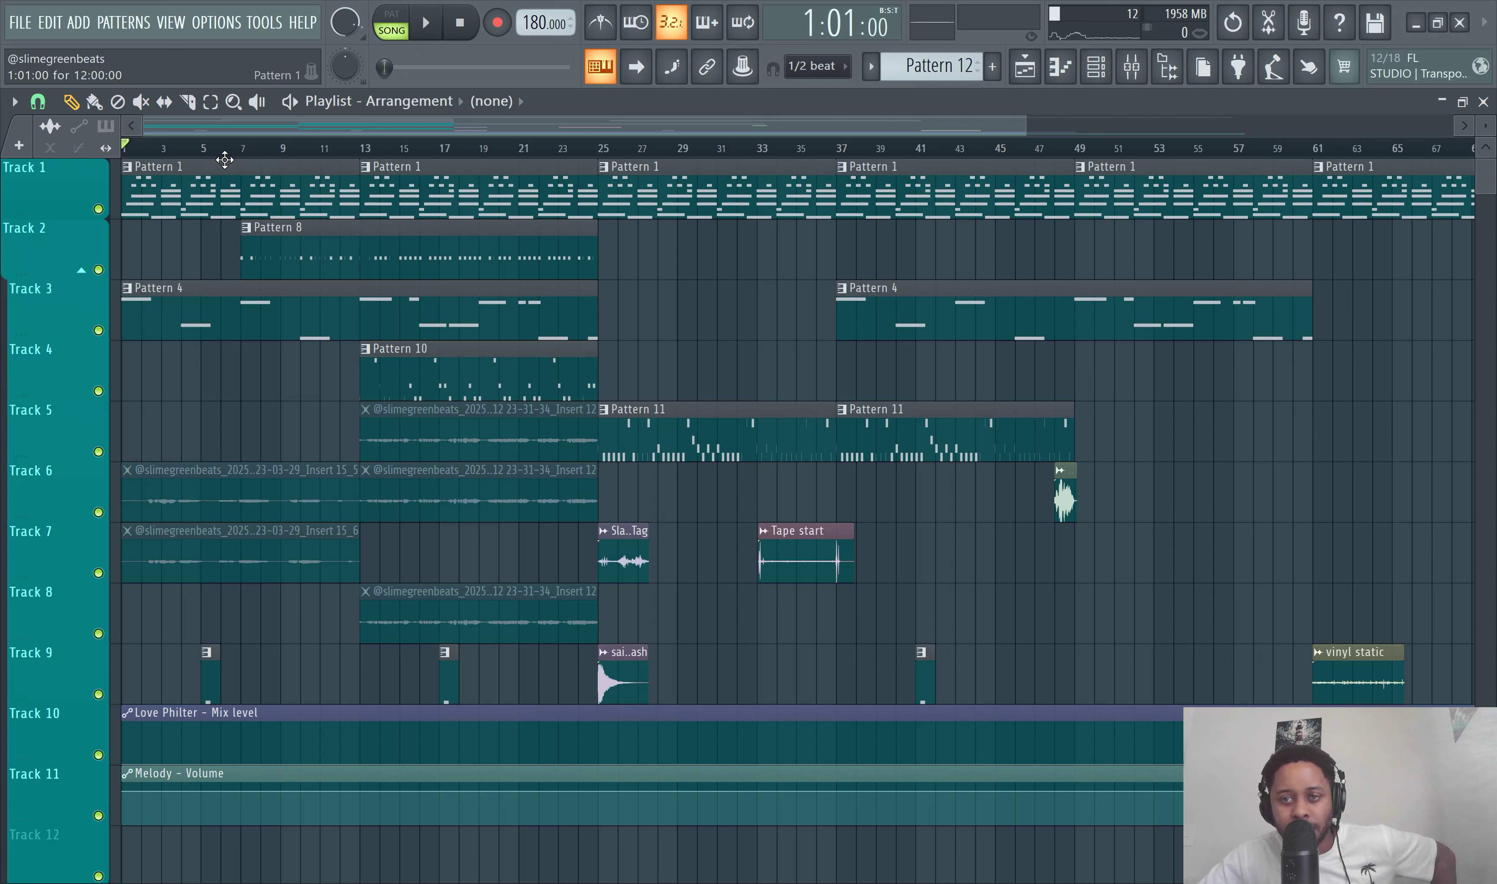
click(426, 23)
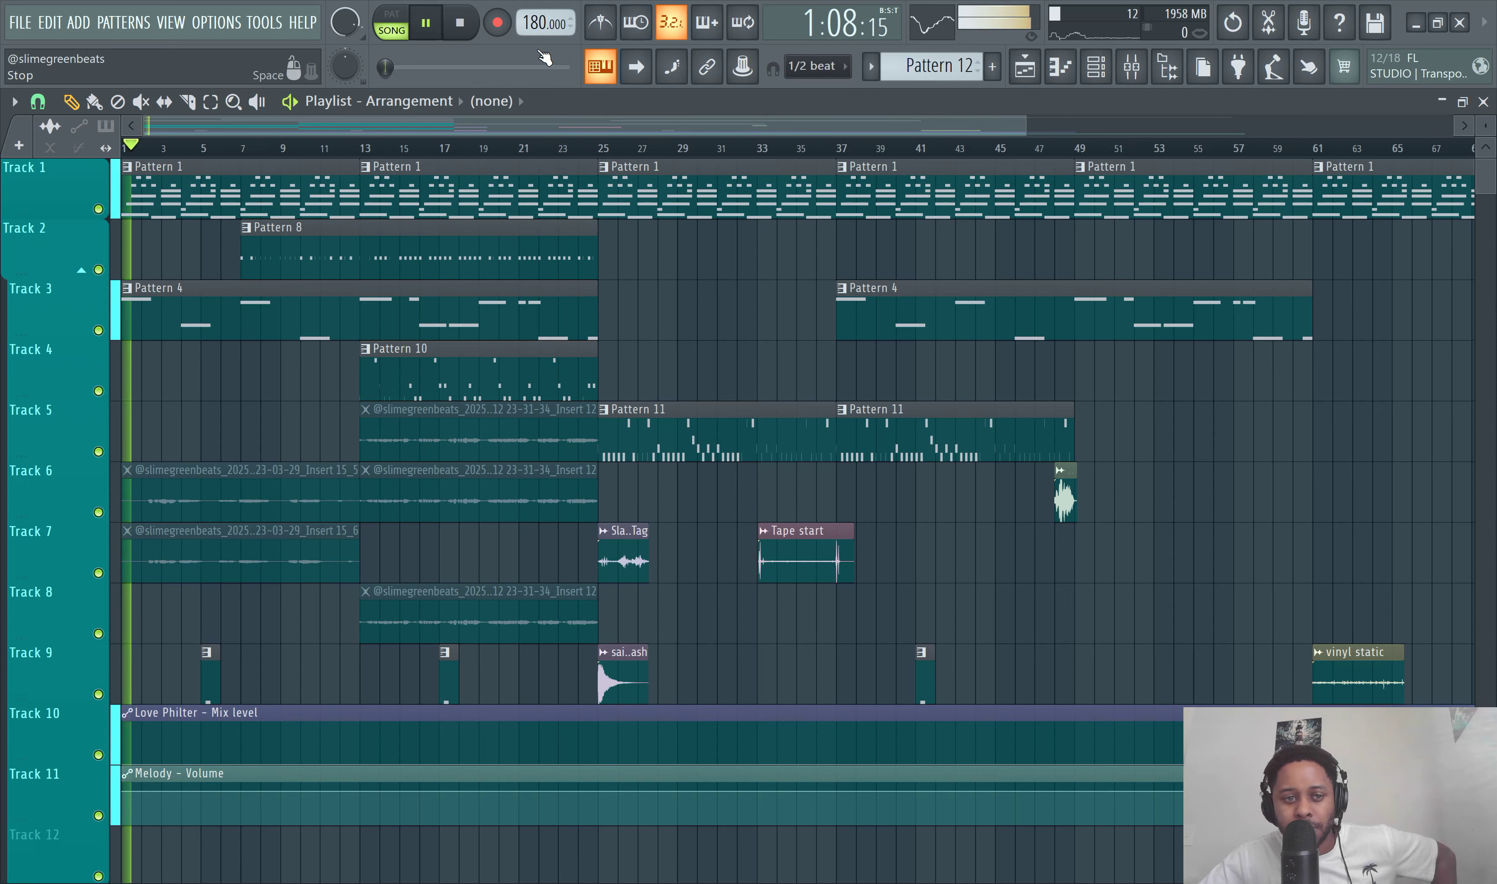
key(F9)
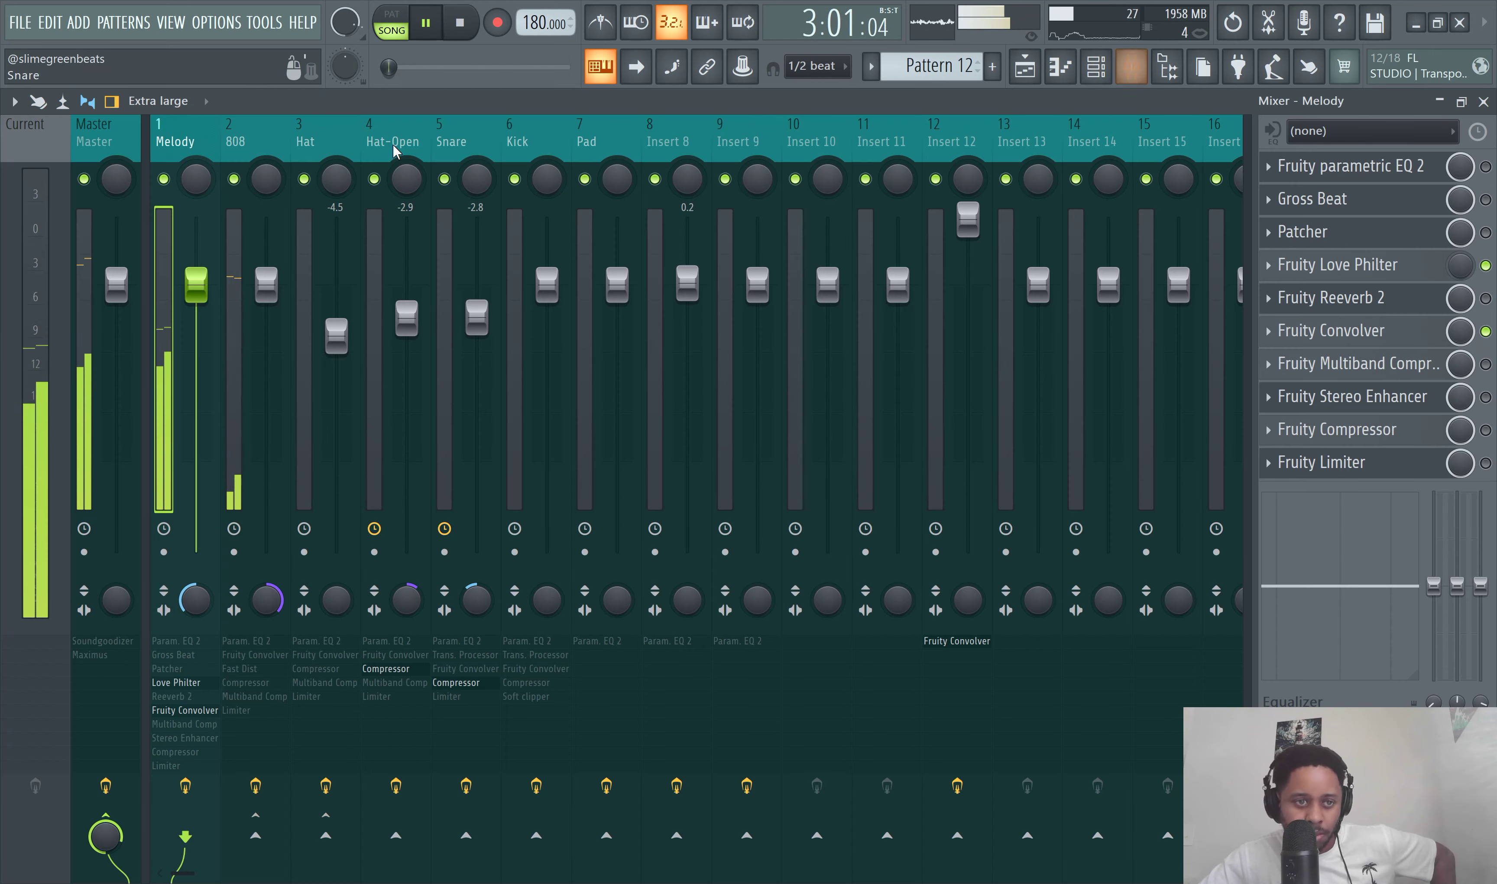
right_click(163, 178)
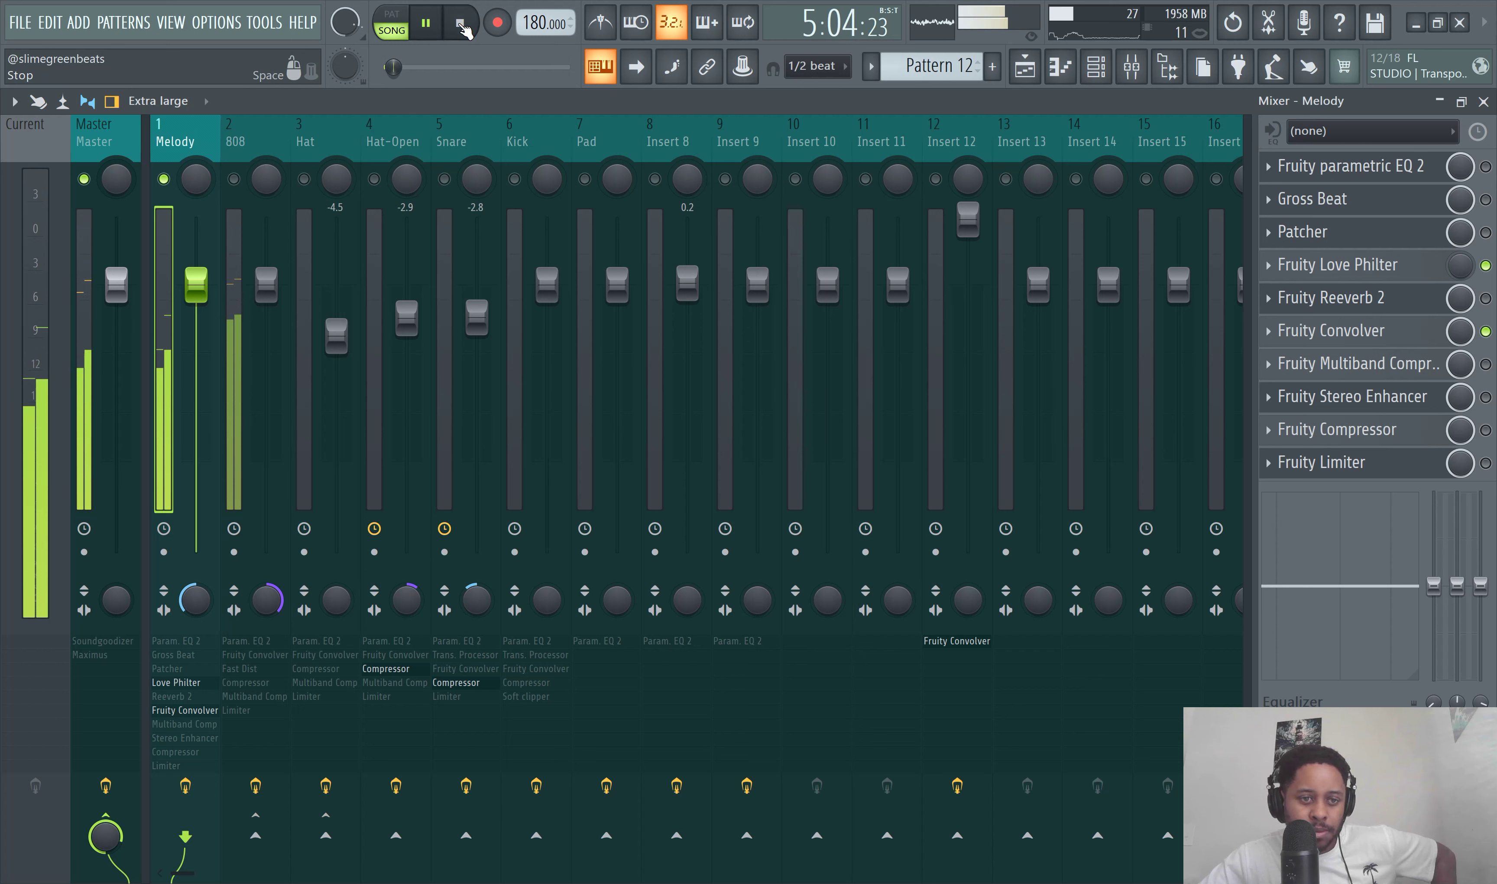
click(449, 29)
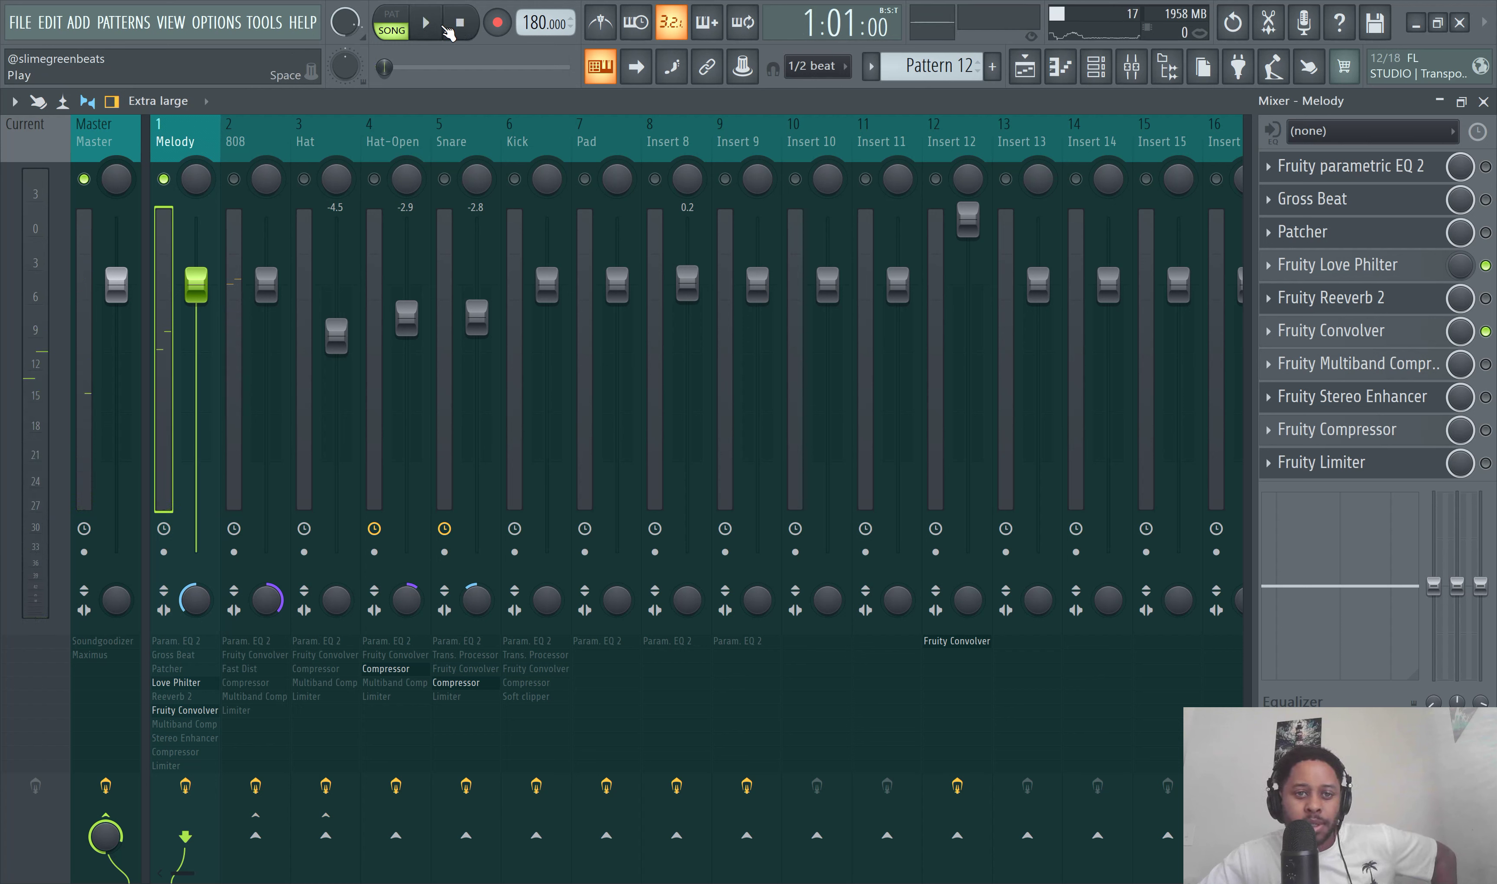
click(427, 27)
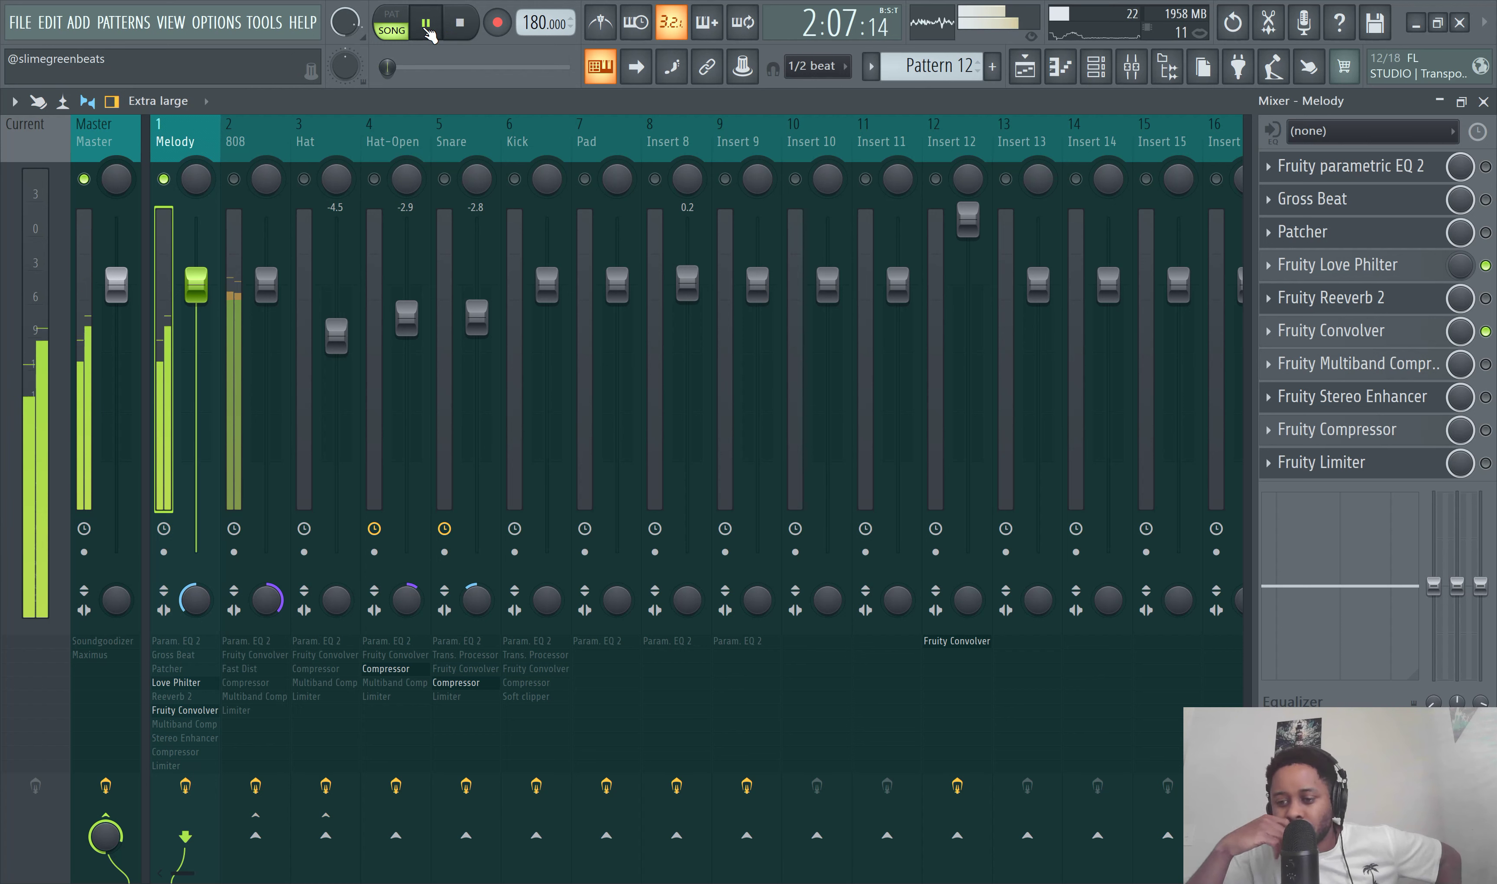
click(427, 27)
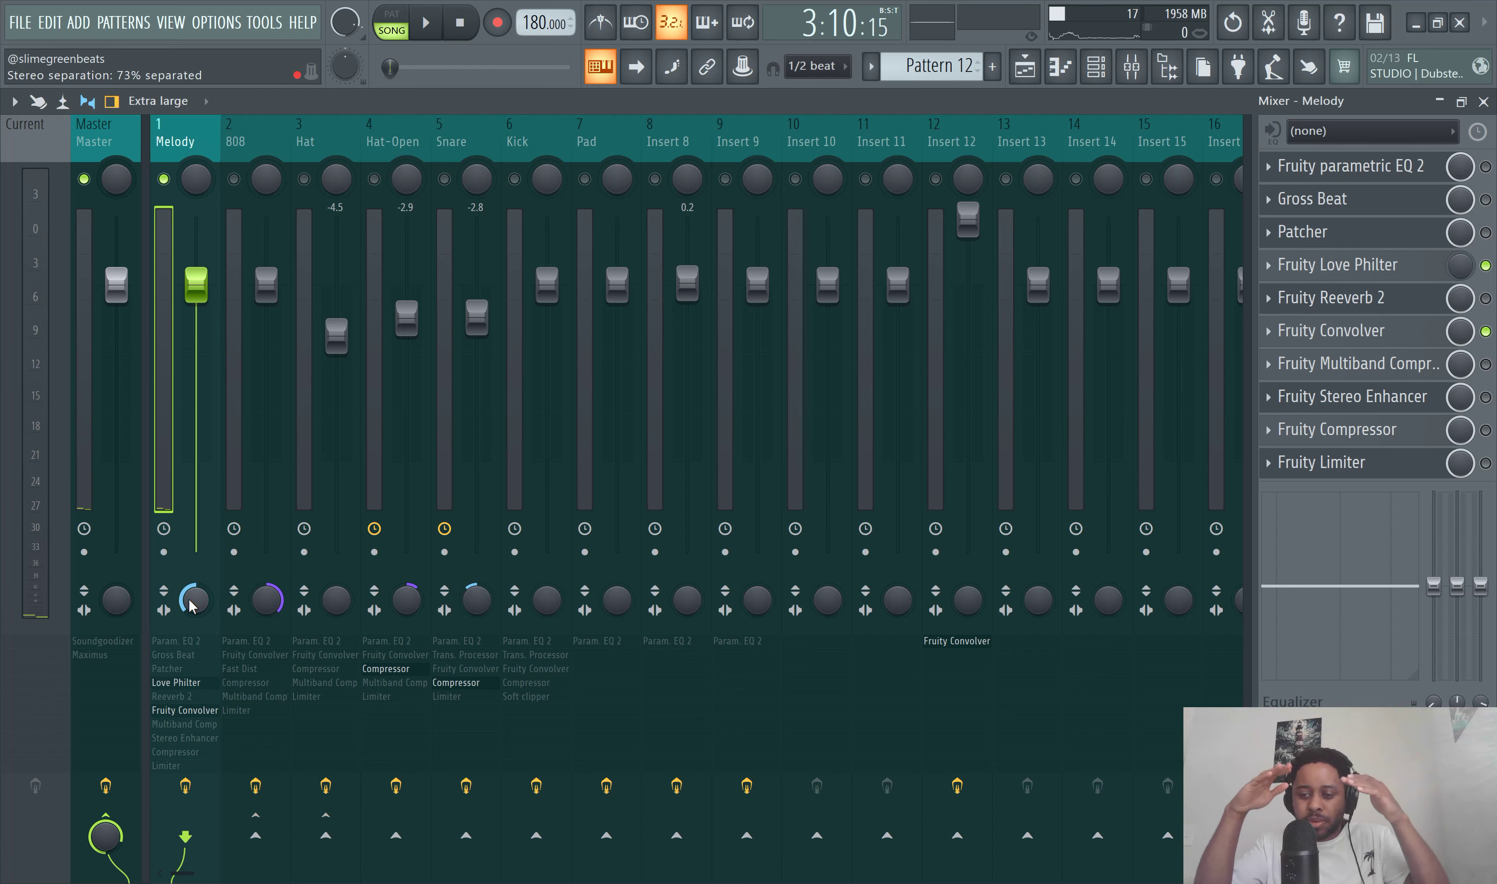
Step: Compare the Melody track's stereo separation at 100% merged during playback, and set it to 64% separated
click(423, 35)
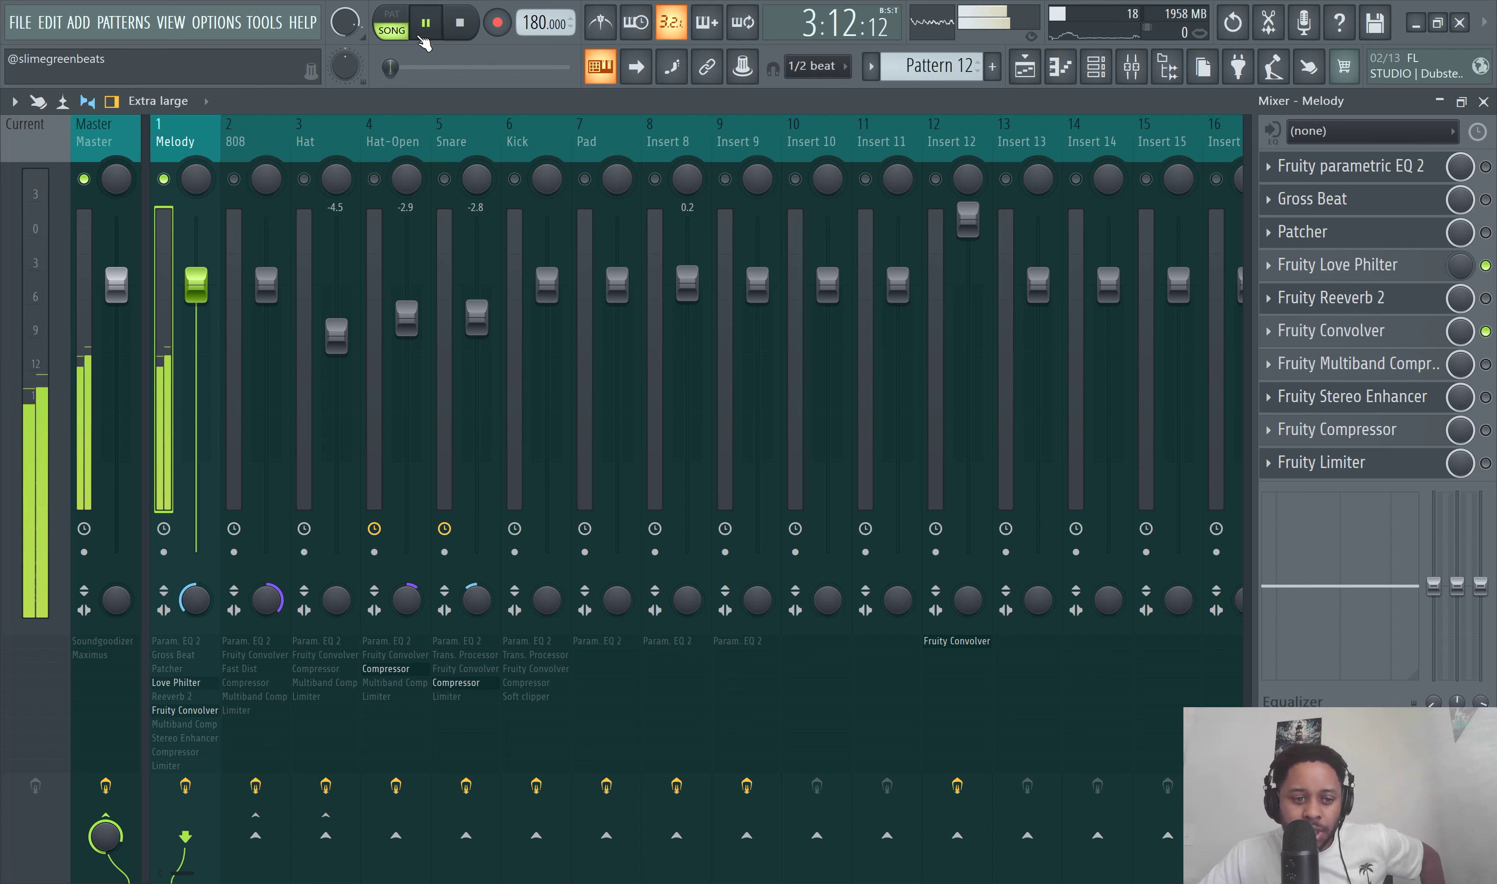
drag(196, 599, 195, 571)
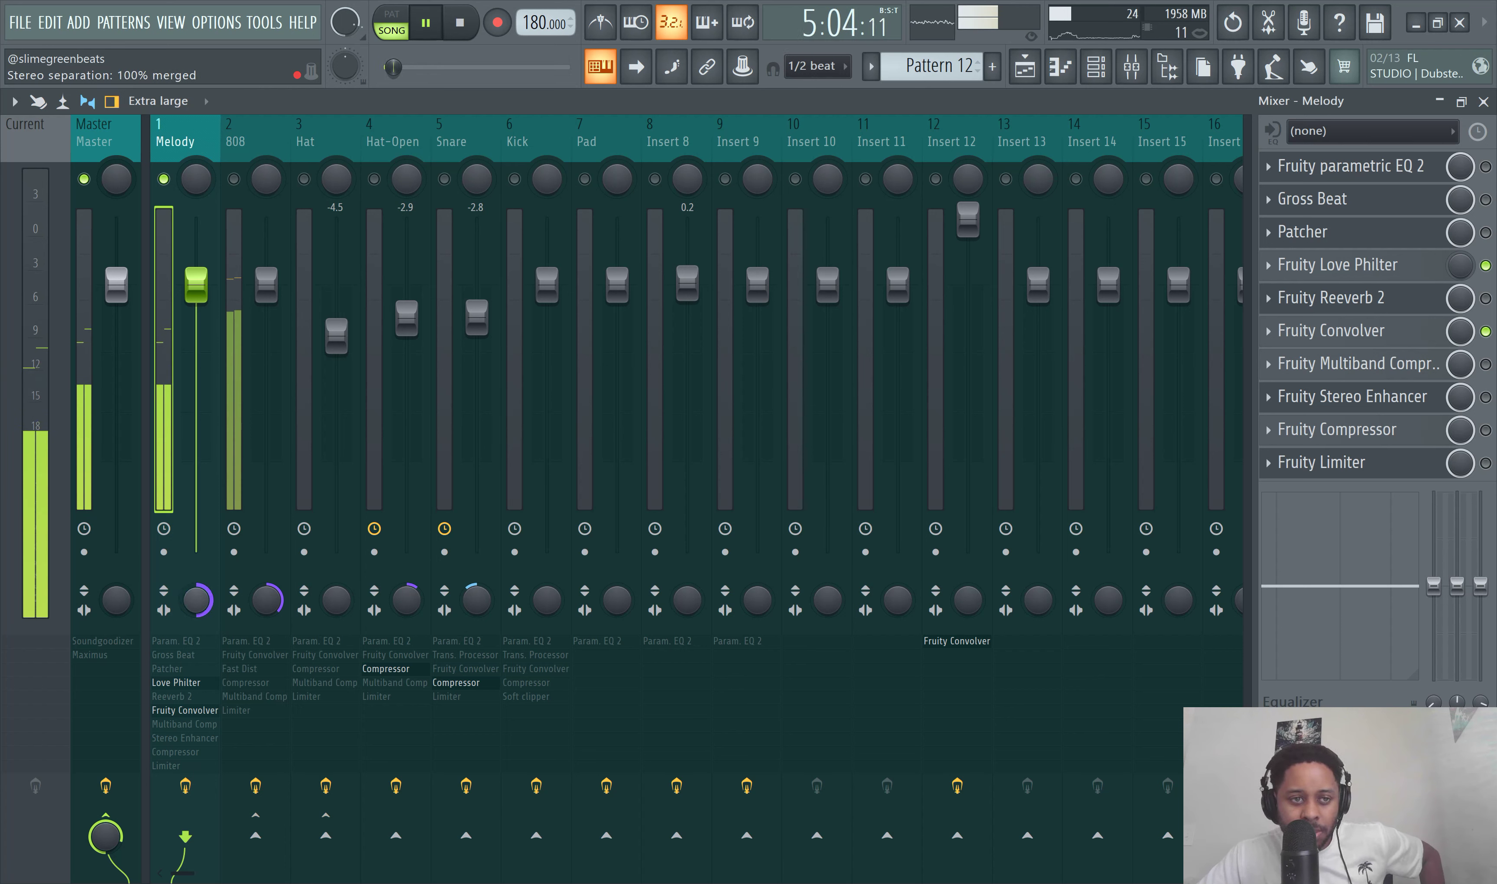
drag(196, 600, 196, 649)
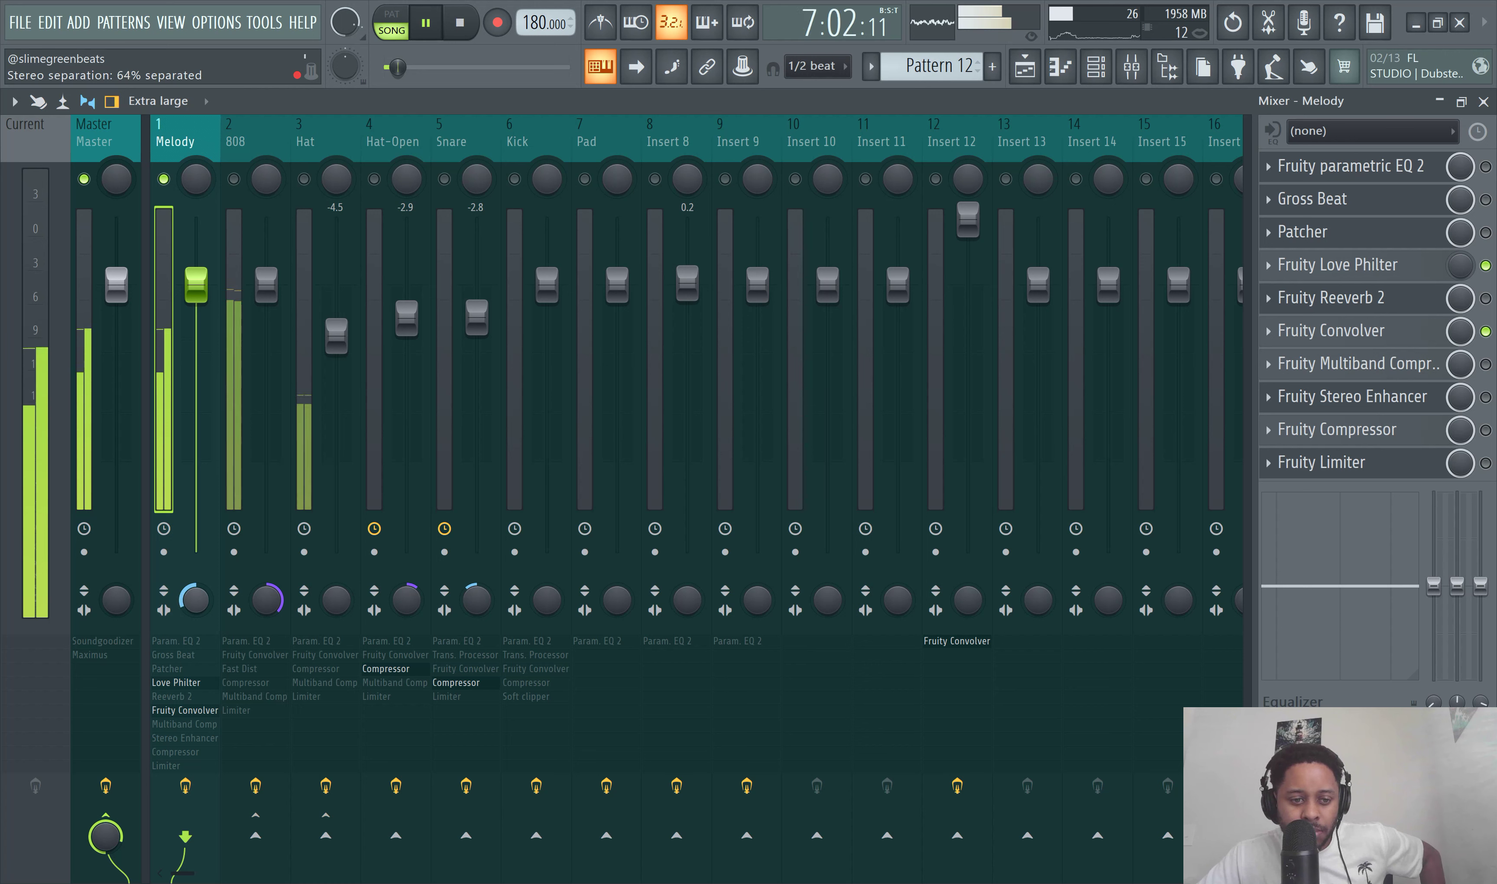
click(426, 24)
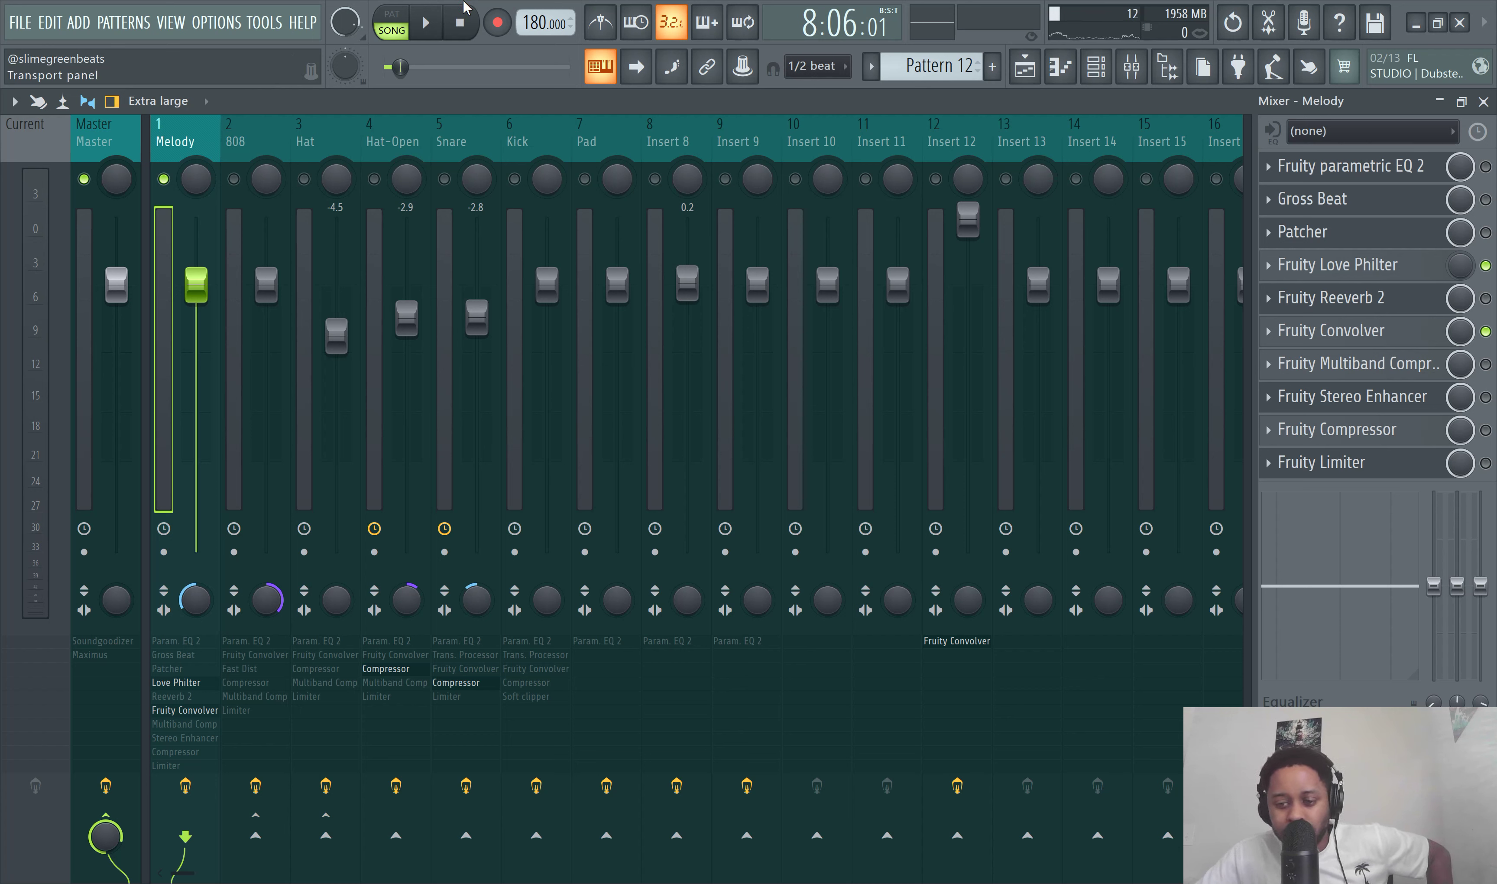
click(437, 20)
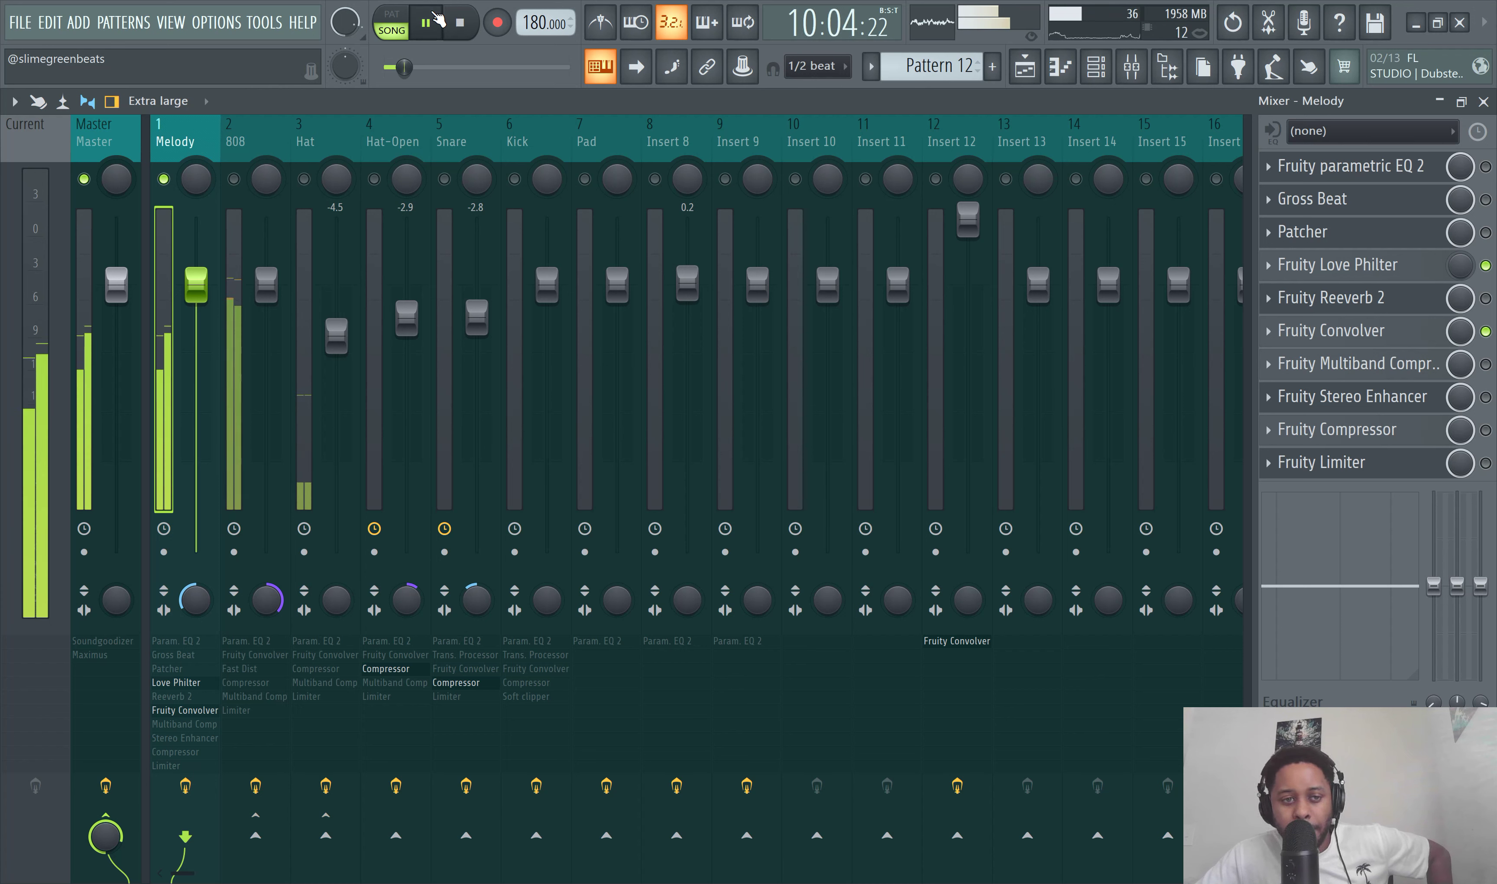
click(436, 20)
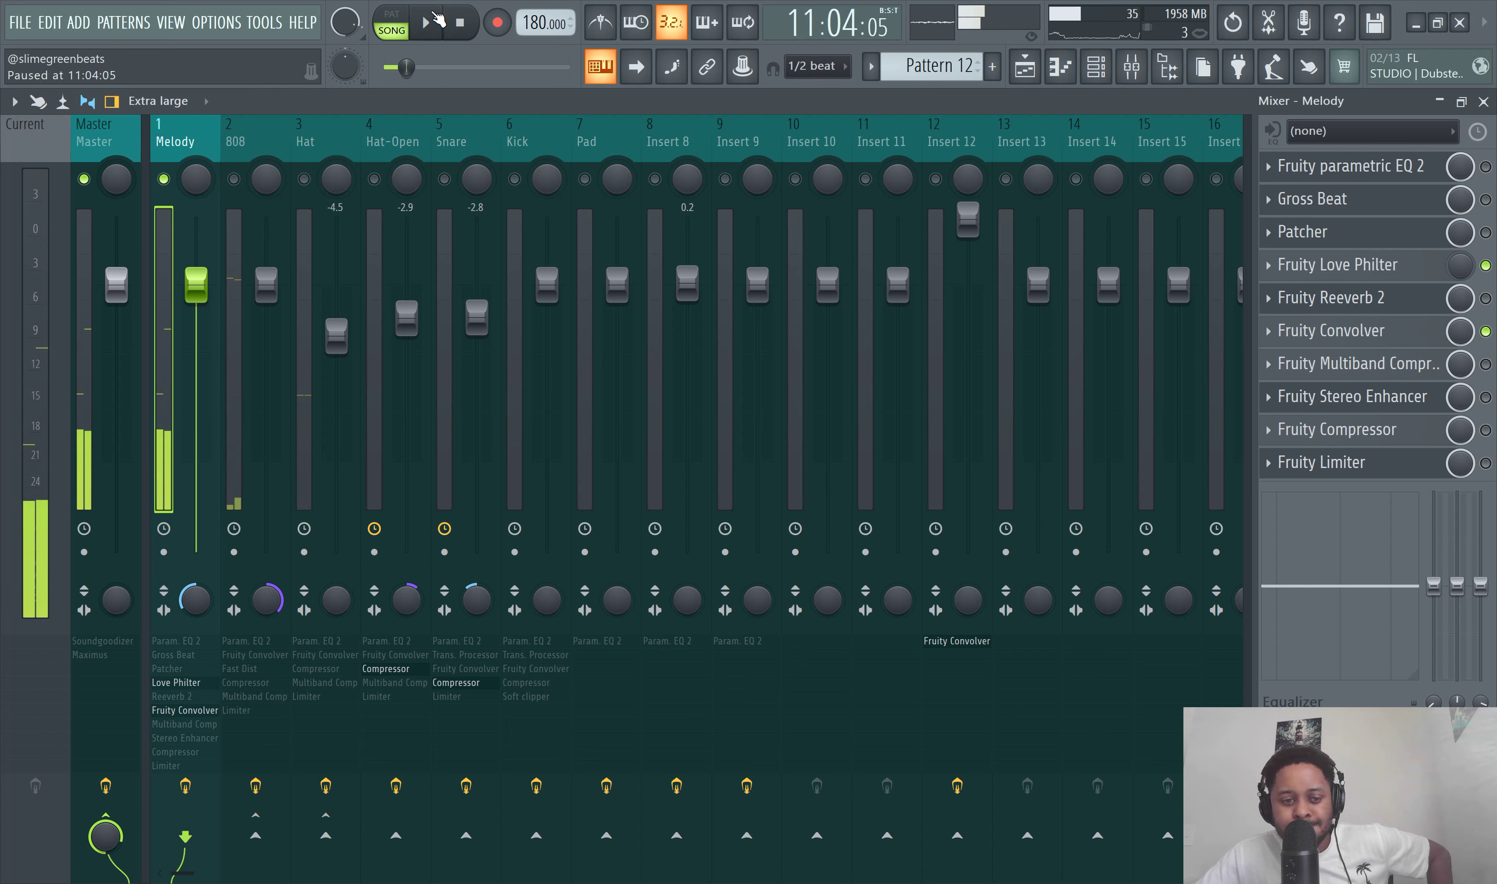
Step: Open the Fruity Convolver on the Melody track and move its window to the middle of the mixer
click(1362, 272)
click(1363, 277)
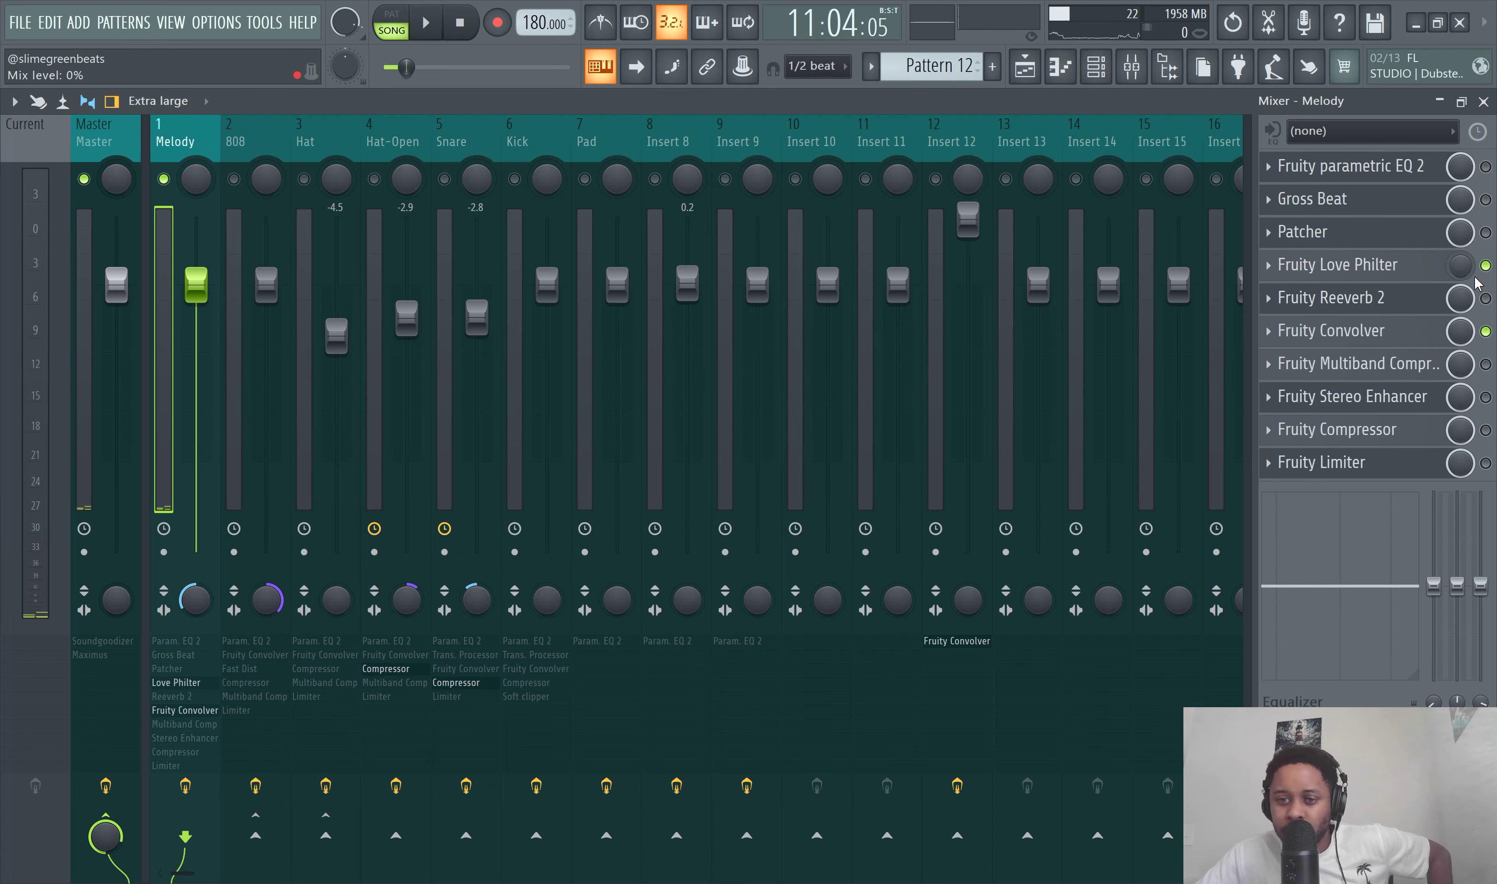
click(1363, 340)
click(1363, 340)
click(1365, 344)
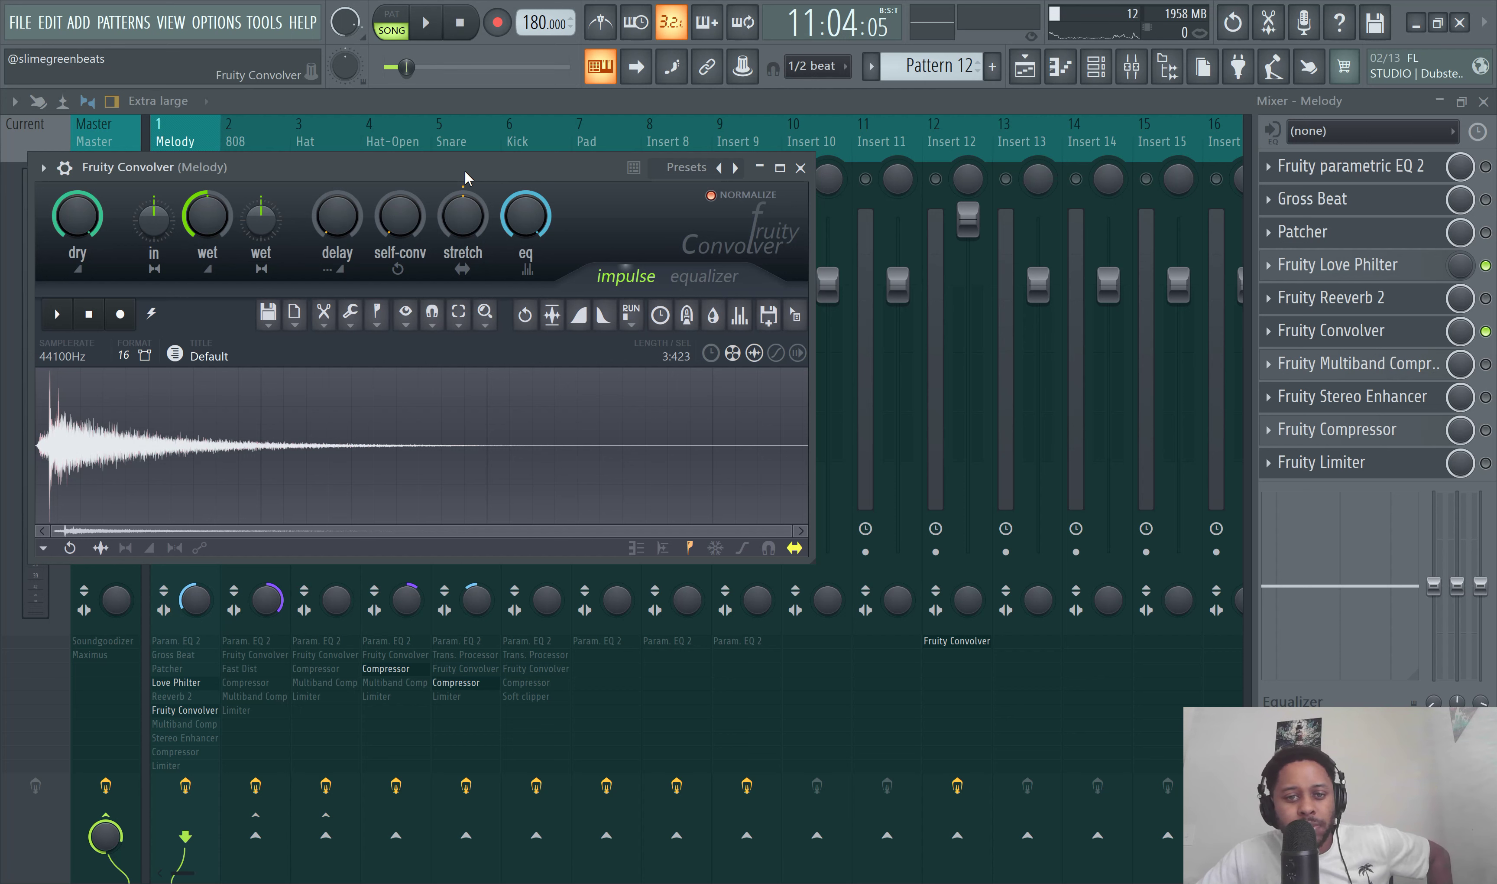
drag(465, 175, 690, 159)
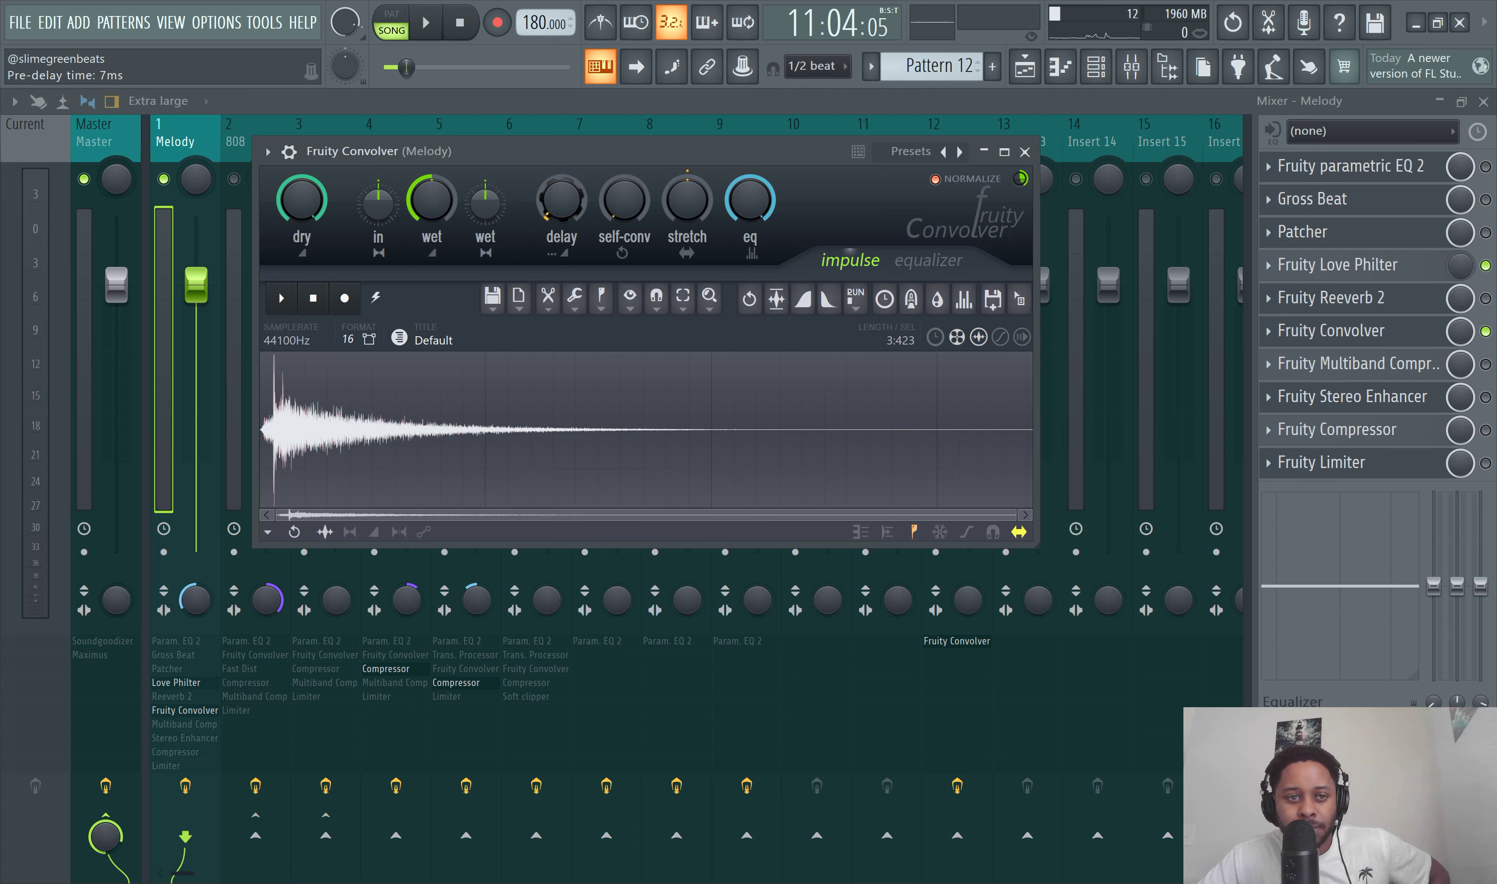
Step: Try a short delay in the Fruity Convolver, and return the pre-delay to 0 ms while the melody plays
drag(561, 200, 561, 191)
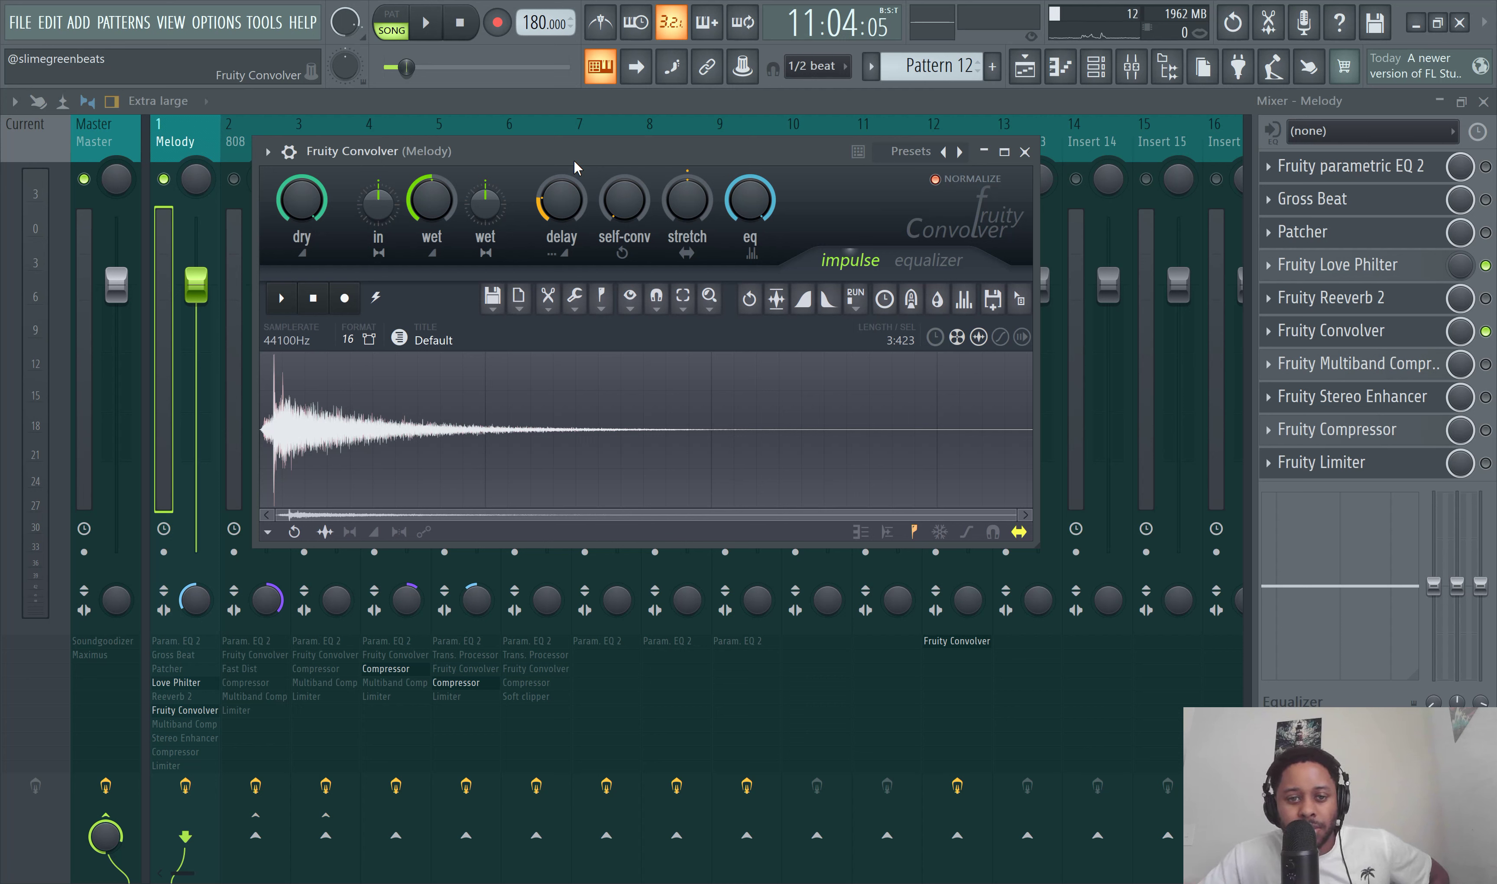
key(space)
drag(562, 201, 555, 208)
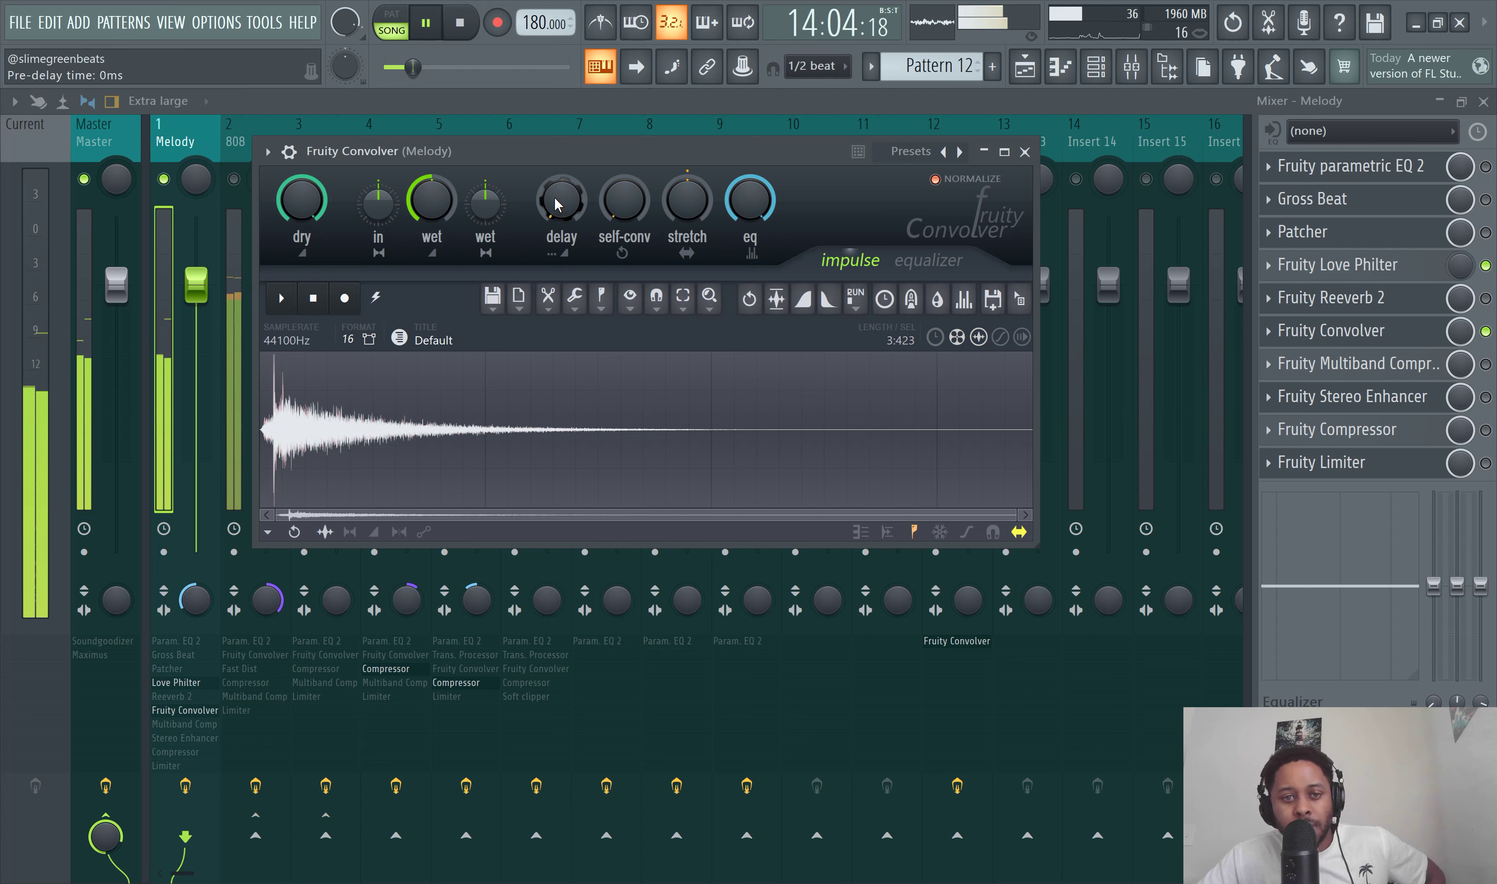
click(435, 29)
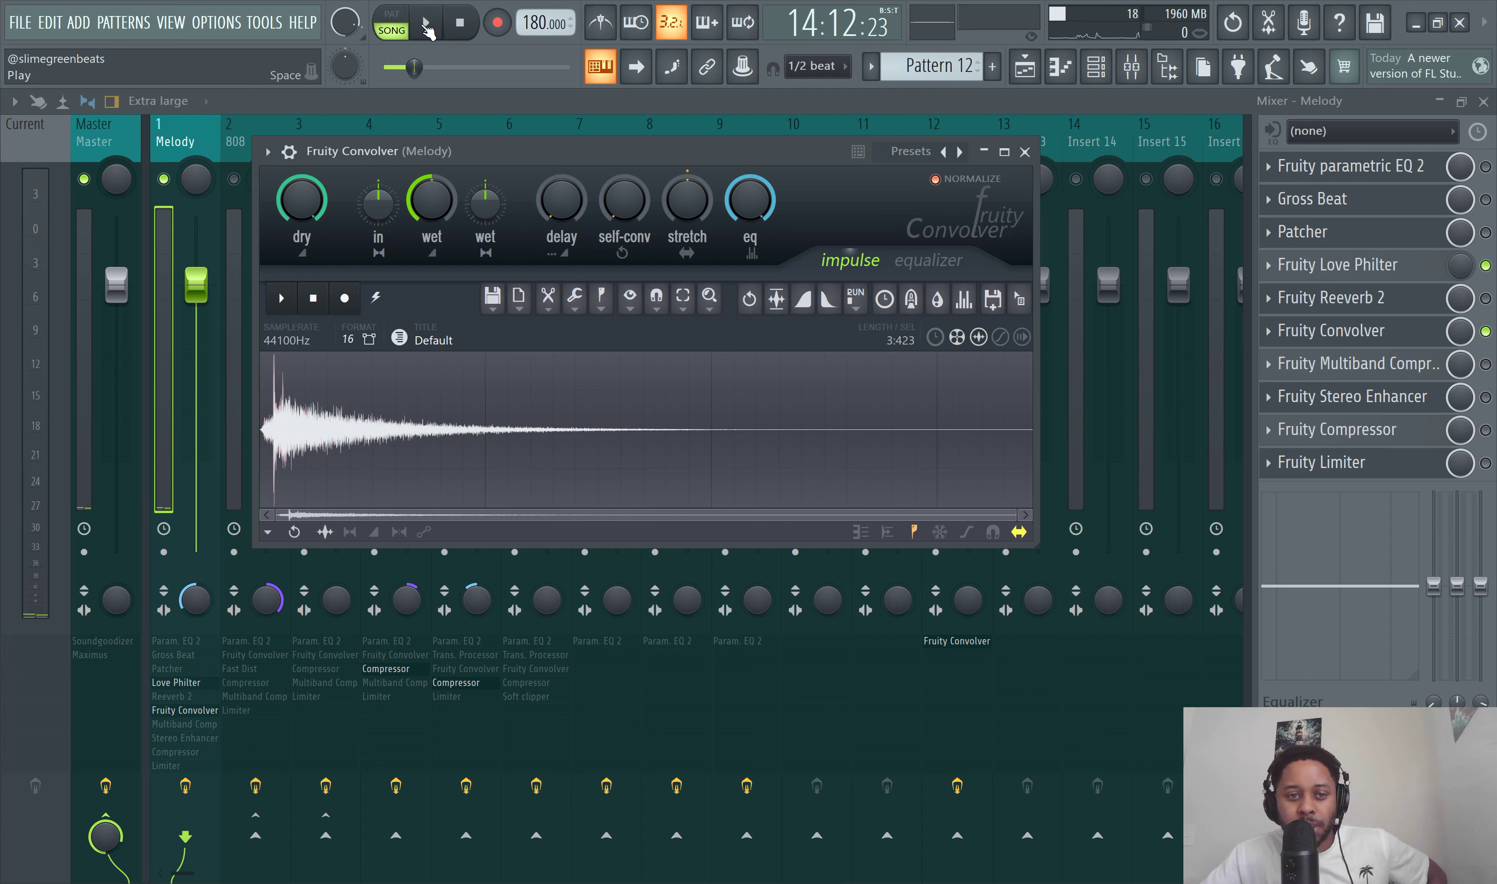
Step: Raise the Fruity Convolver's pre-delay to 500 ms while the melody plays, and close the plugin
click(428, 24)
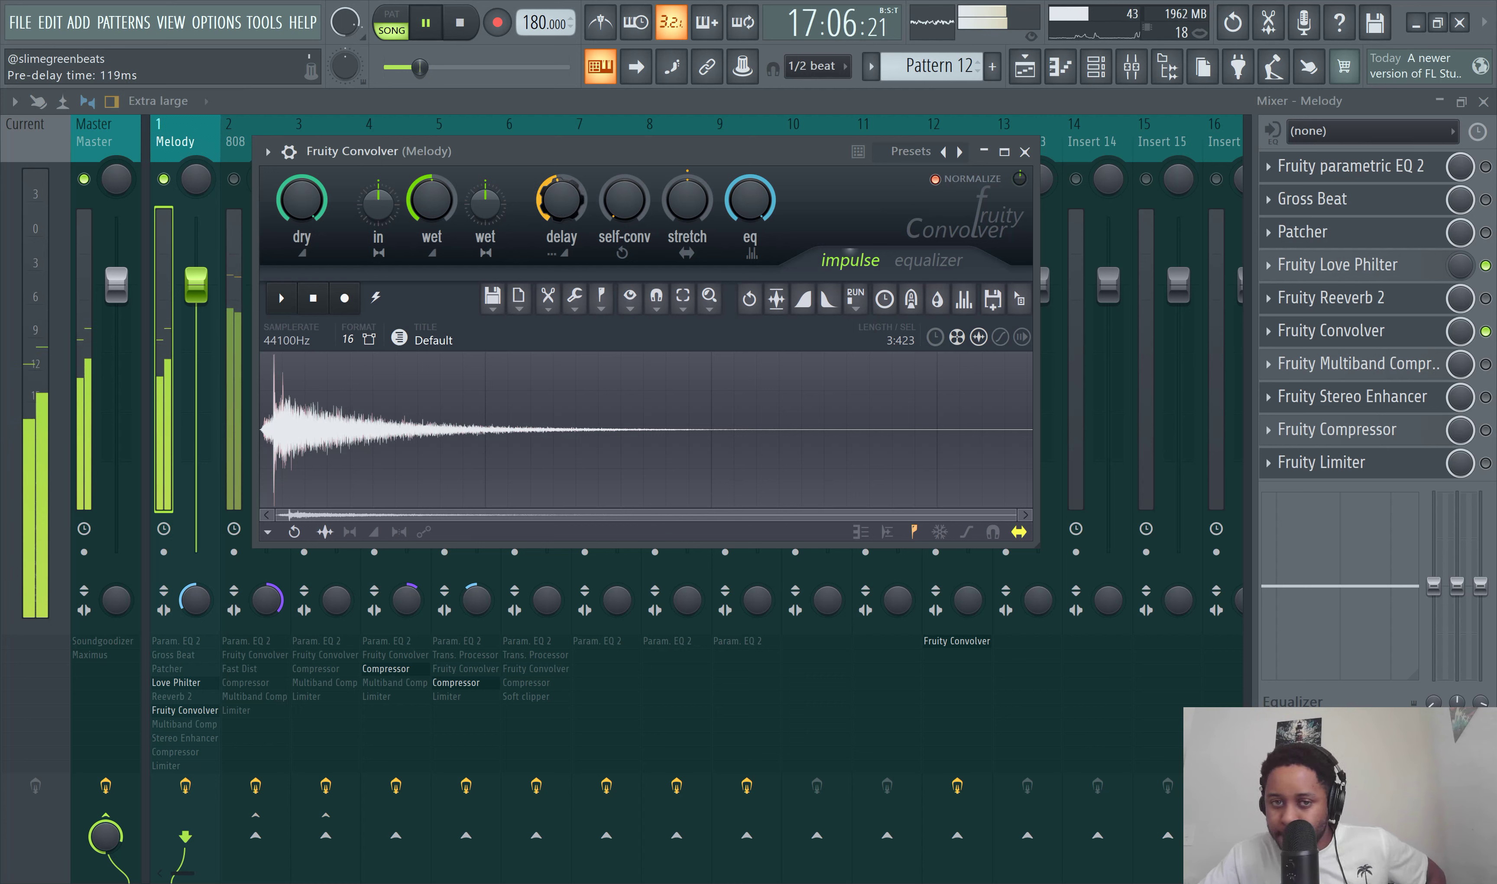
mouse_move(562, 208)
mouse_down()
mouse_move(562, 175)
mouse_move(563, 209)
mouse_up()
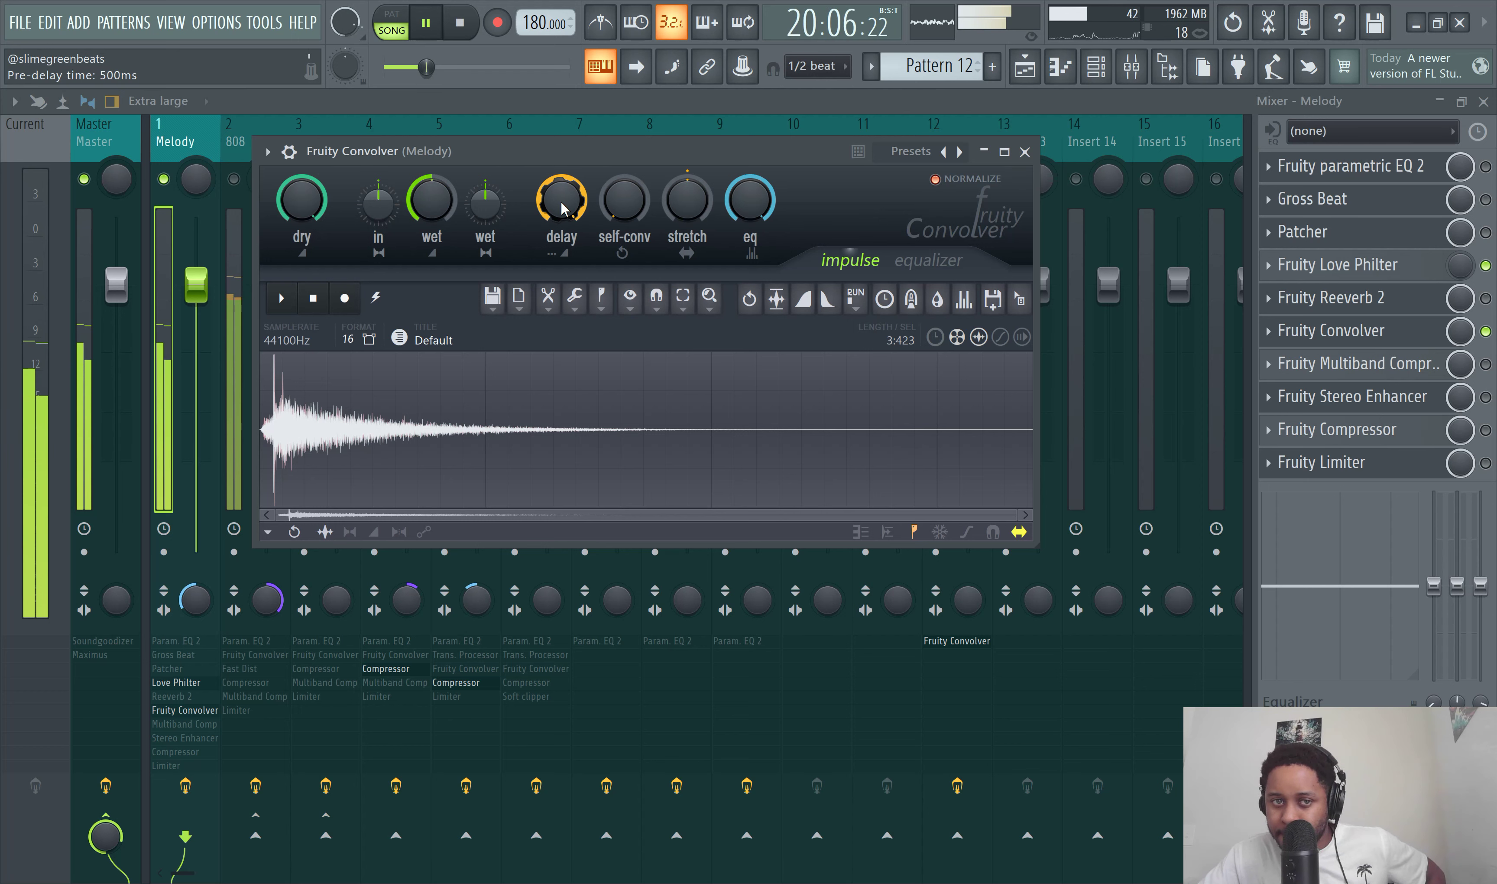
key(space)
key(Escape)
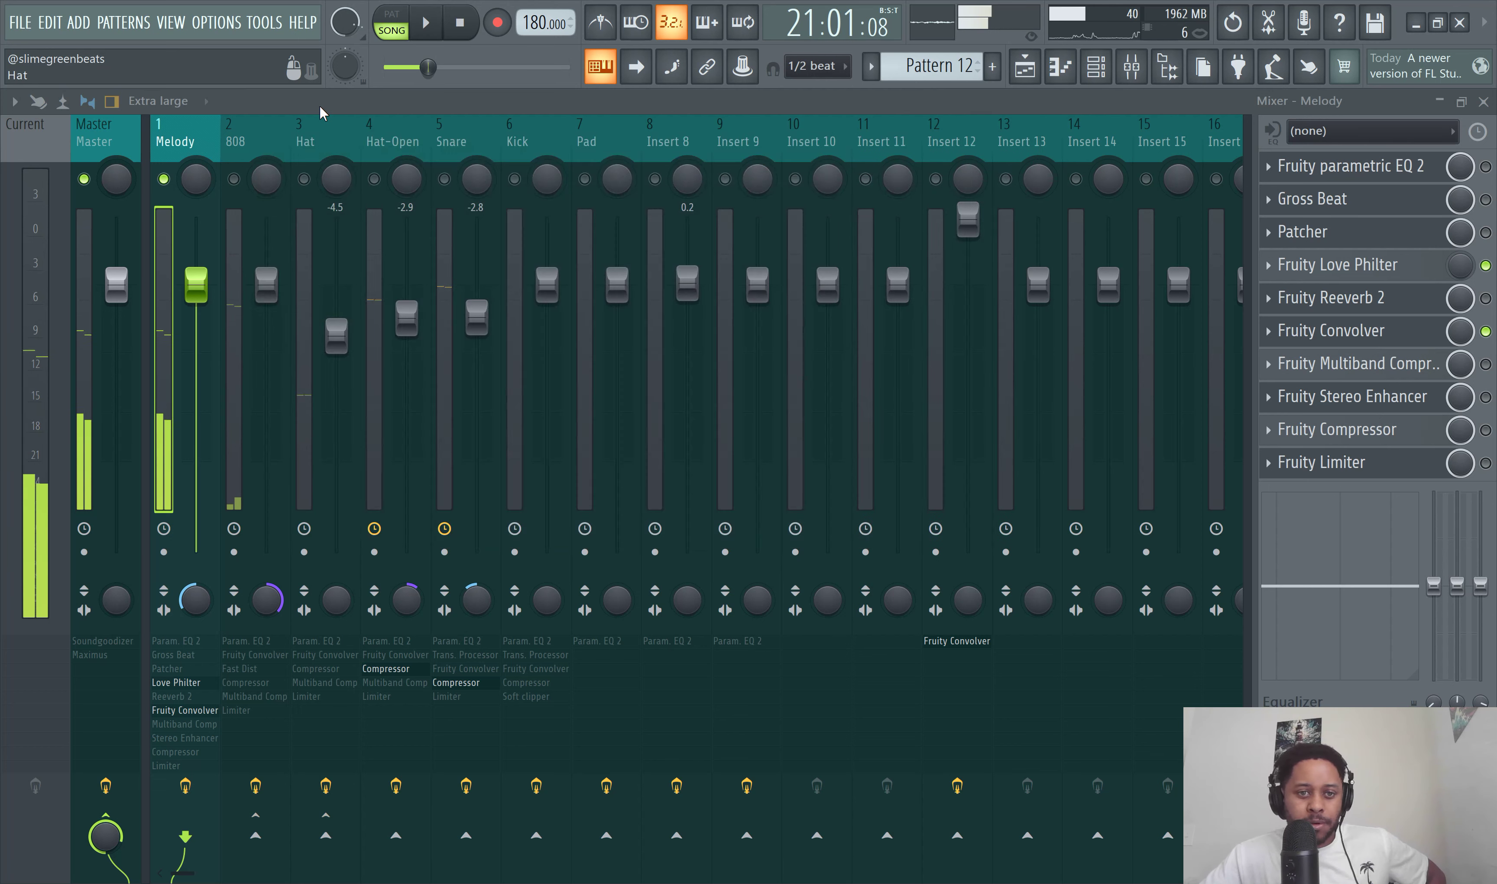
Step: Show all channels in the channel rack and inspect the 70s Open Hat pad in the Empty FPC channel
click(1097, 67)
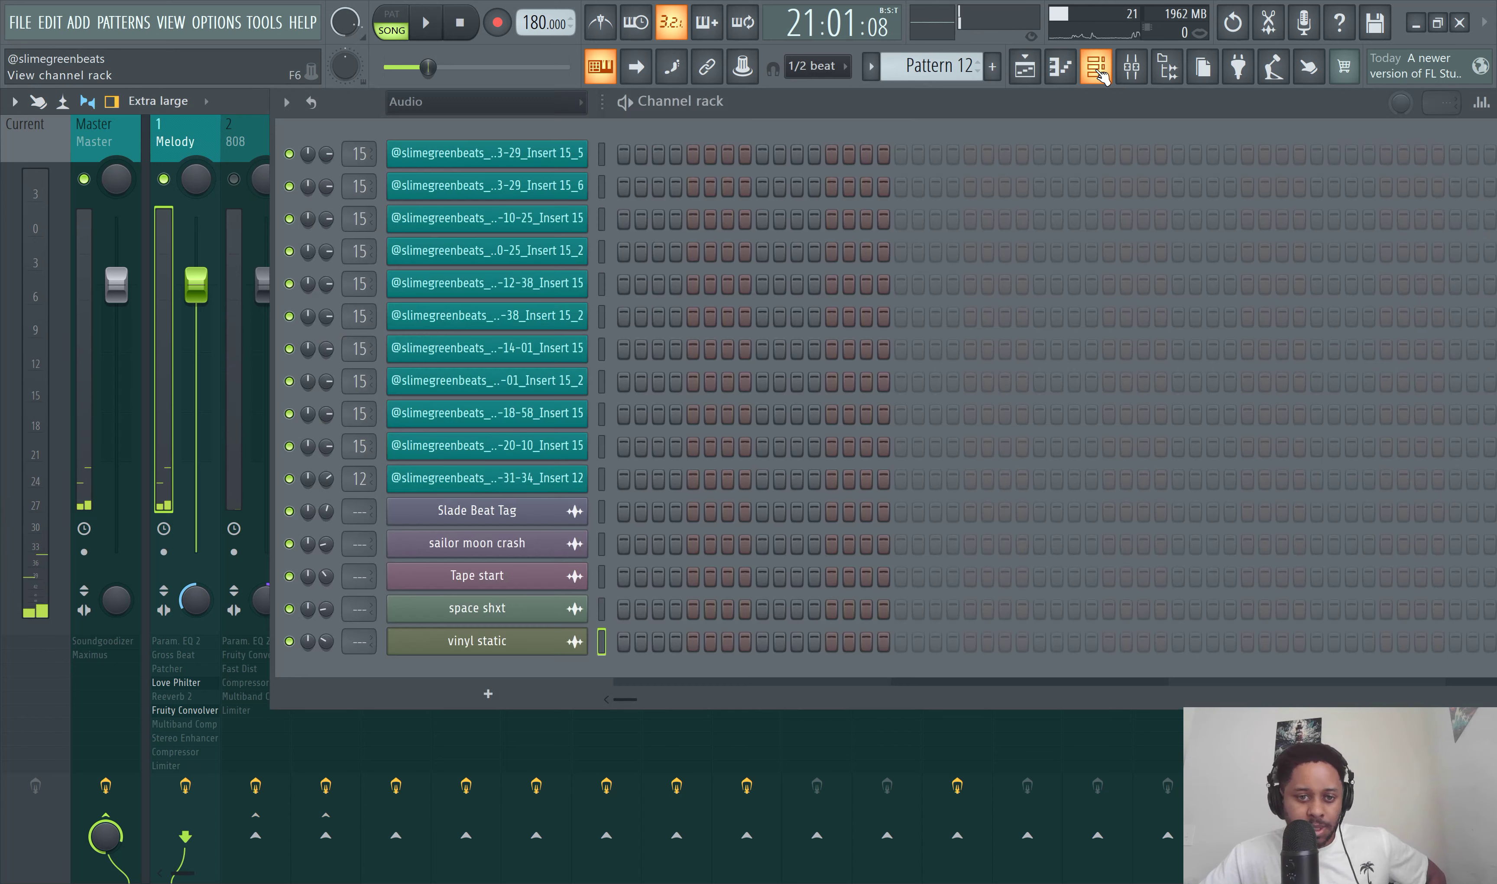
click(424, 103)
click(424, 128)
scroll(570, 337, down, 3)
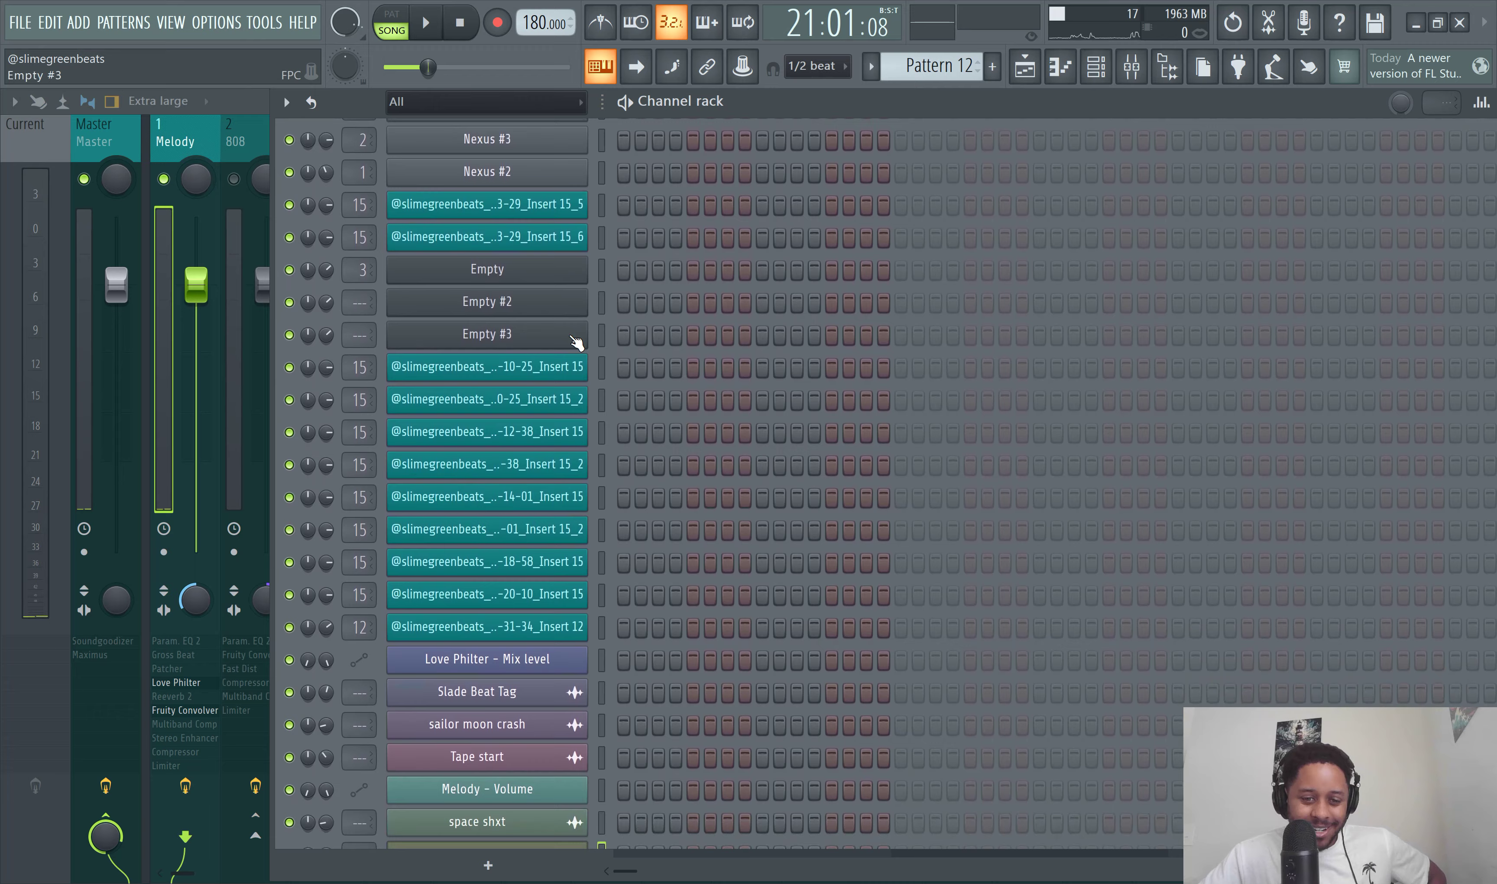
scroll(516, 326, up, 2)
click(516, 301)
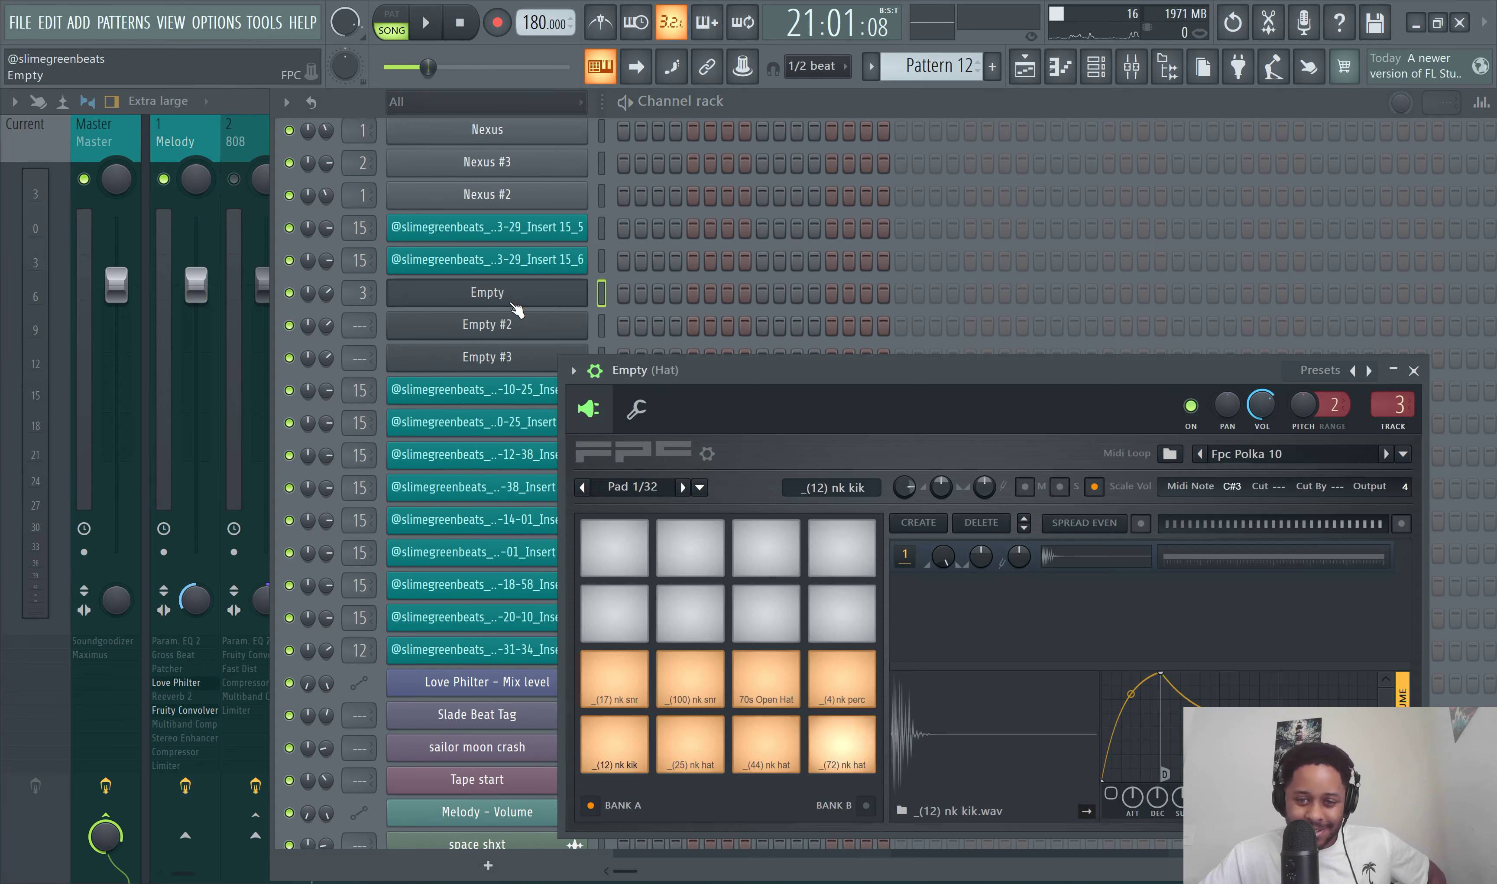
click(773, 704)
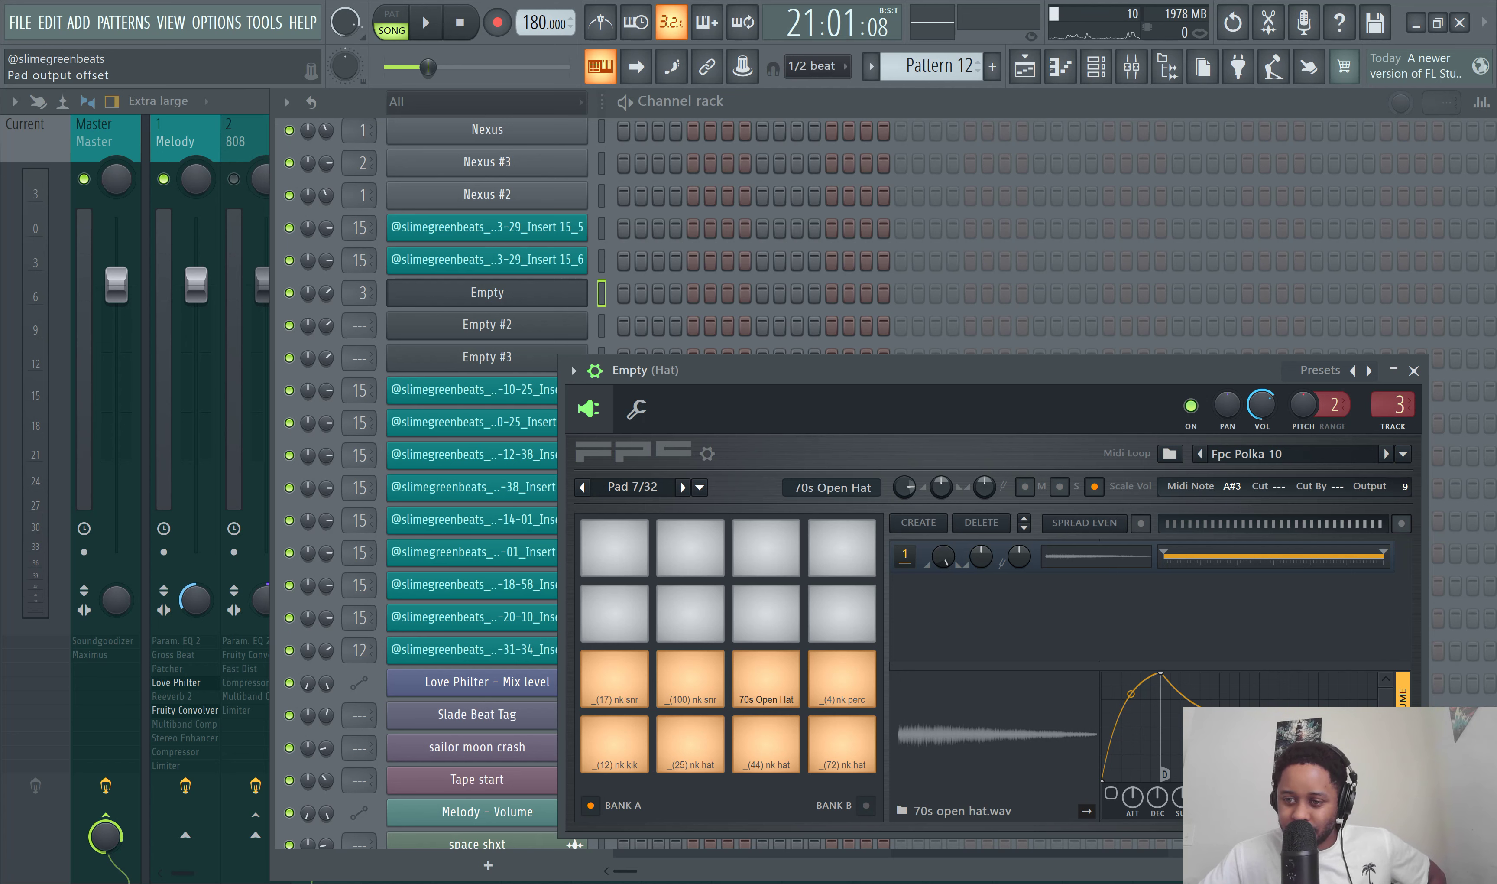
Step: Play the arrangement from the current position and listen with the Melody mixer track selected
click(1025, 66)
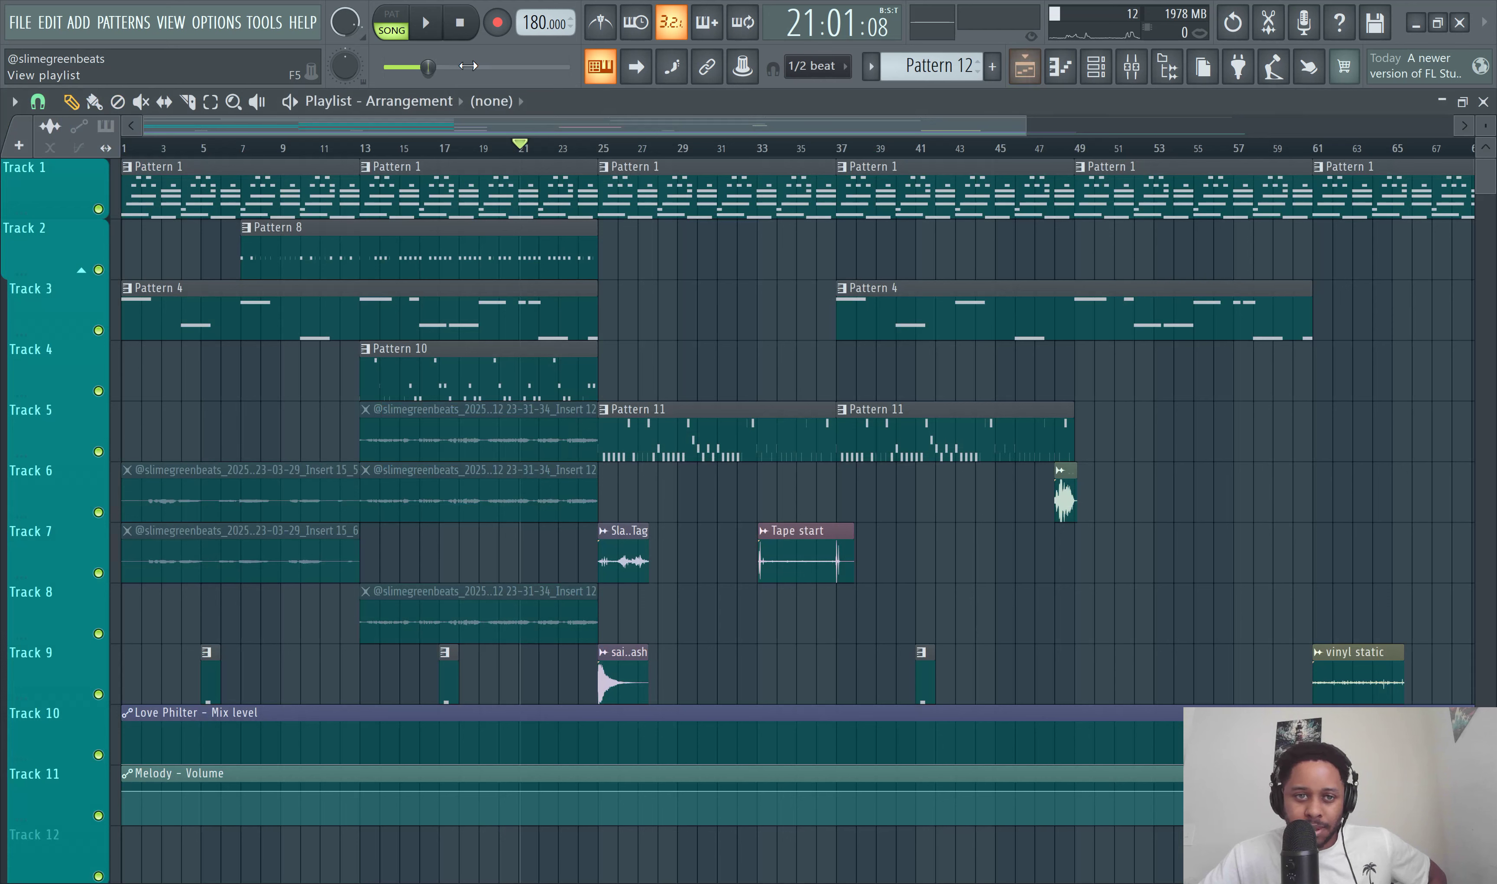
click(426, 23)
click(1132, 66)
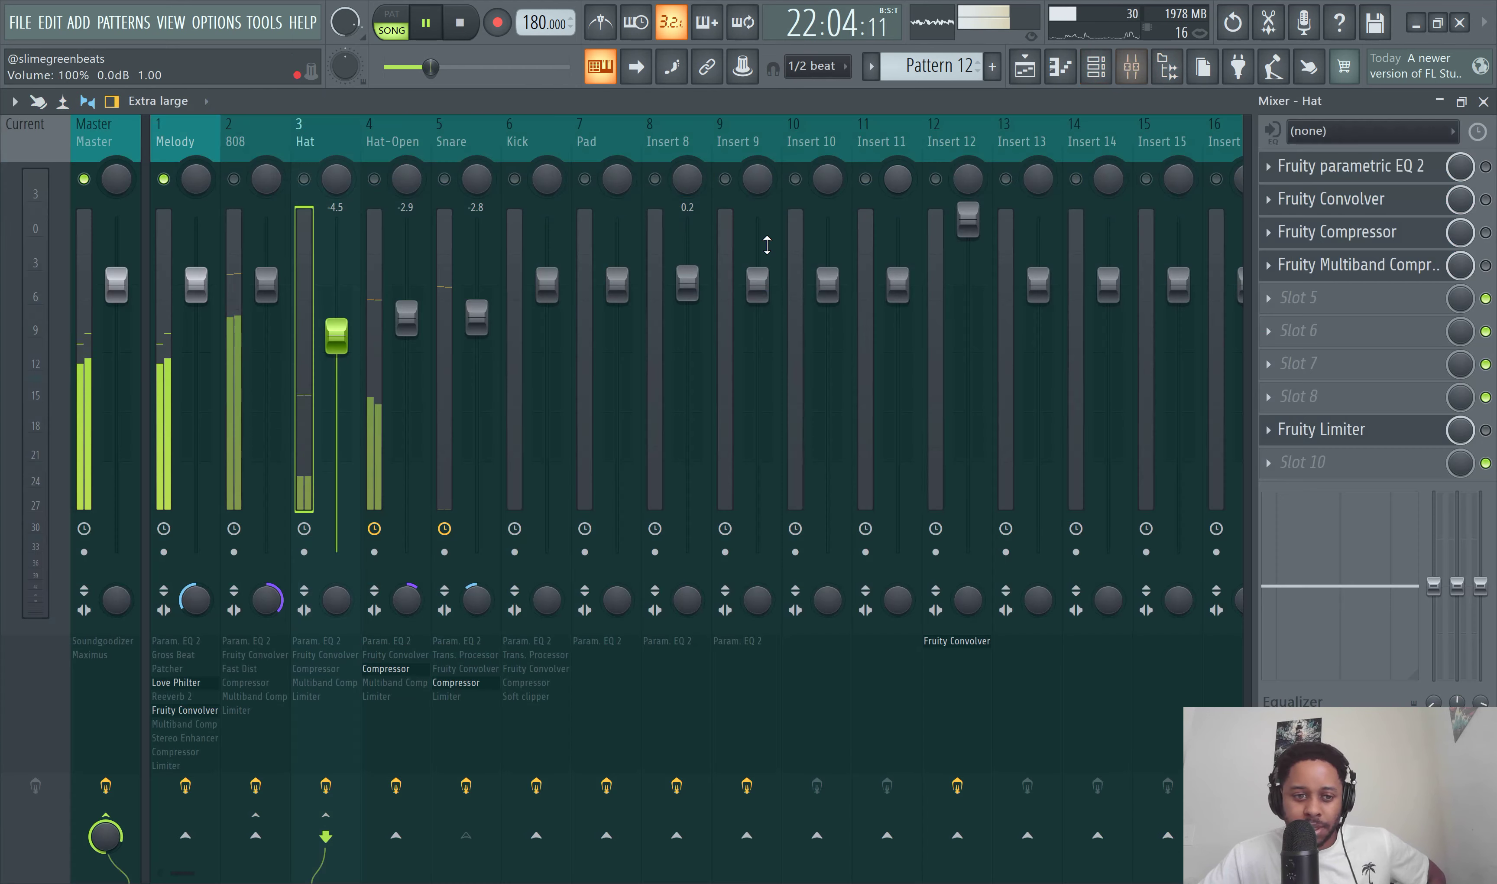
click(169, 362)
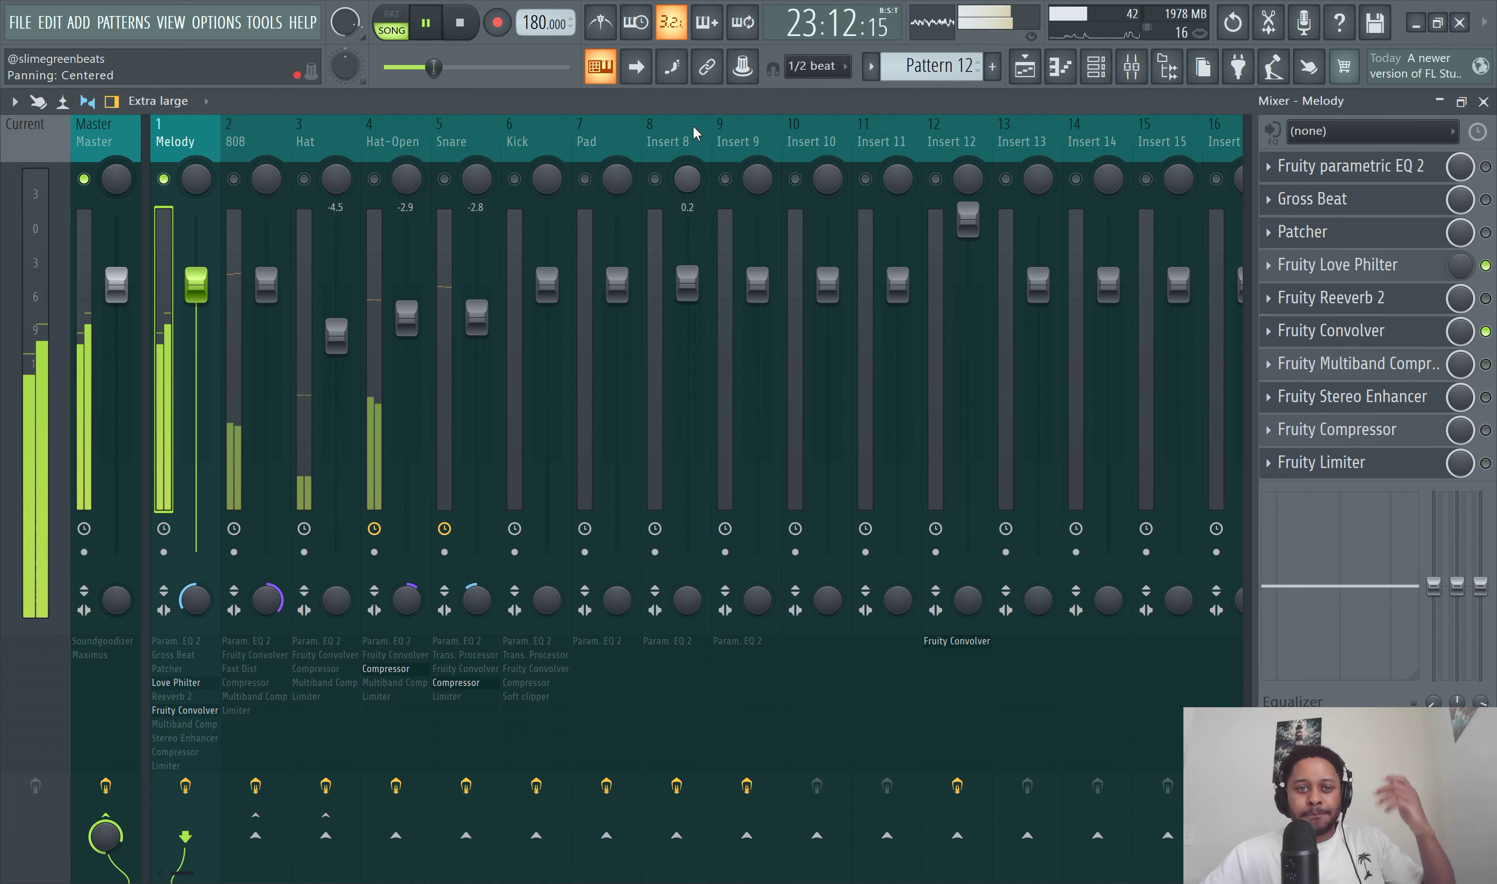
click(426, 23)
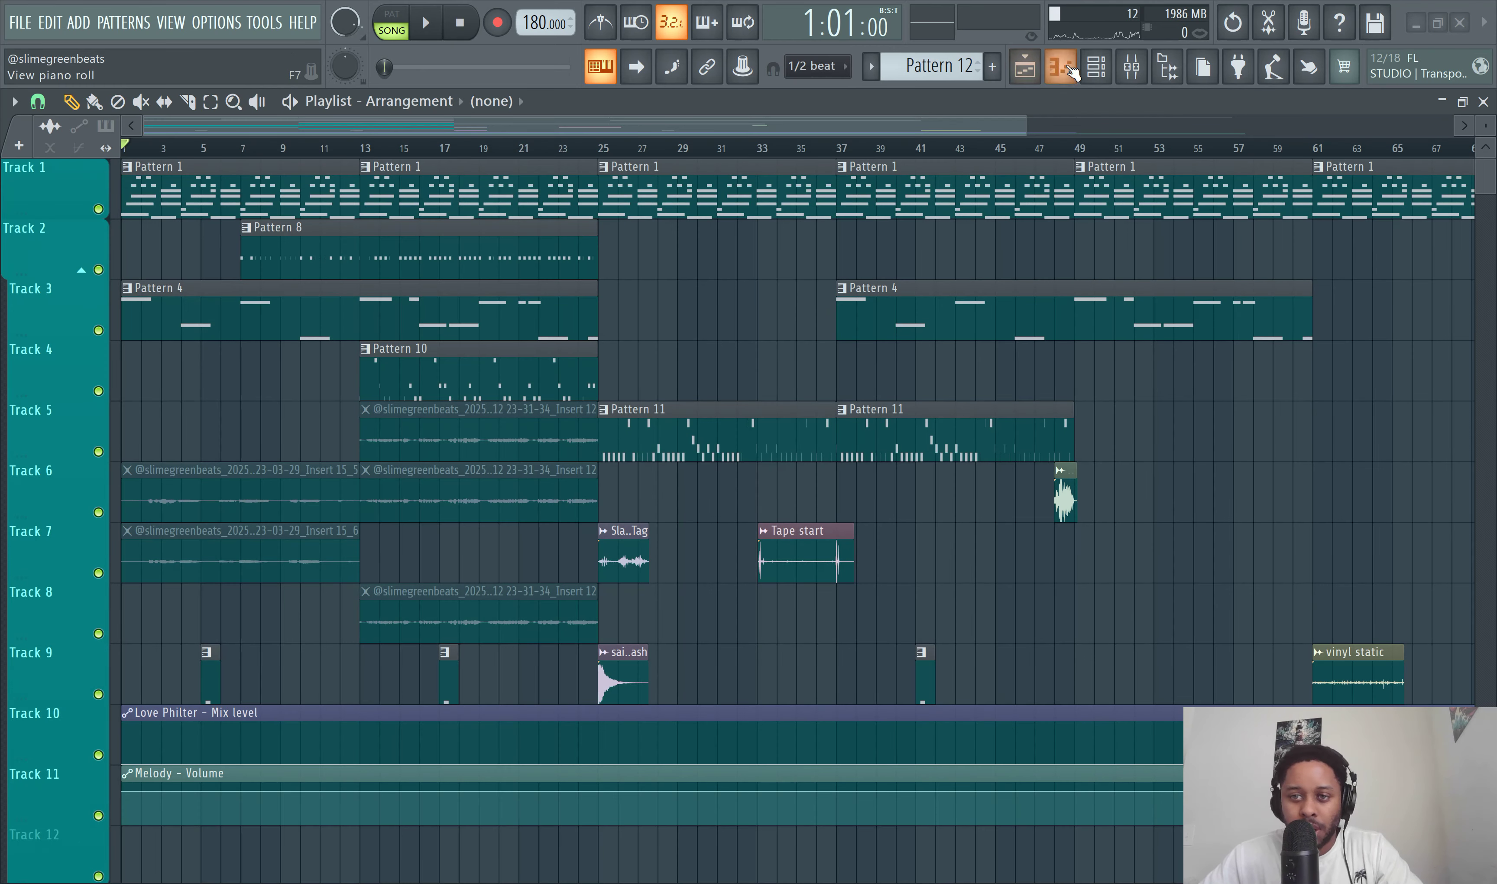
Step: Play the soloed melody from the song start and review the Melody track's Fruity Convolver settings
click(1130, 66)
key(space)
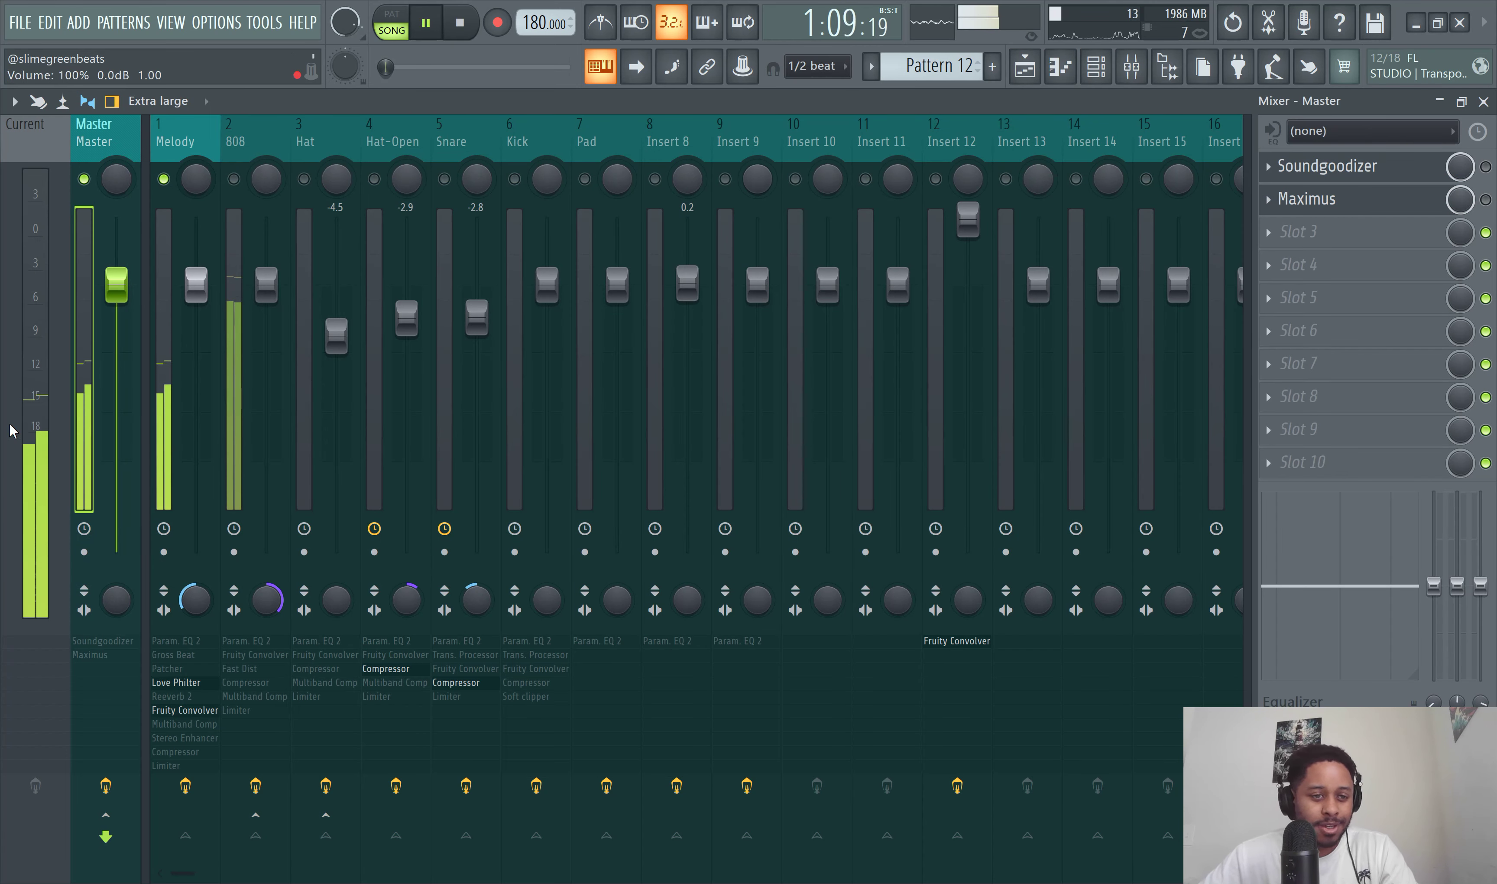
click(163, 234)
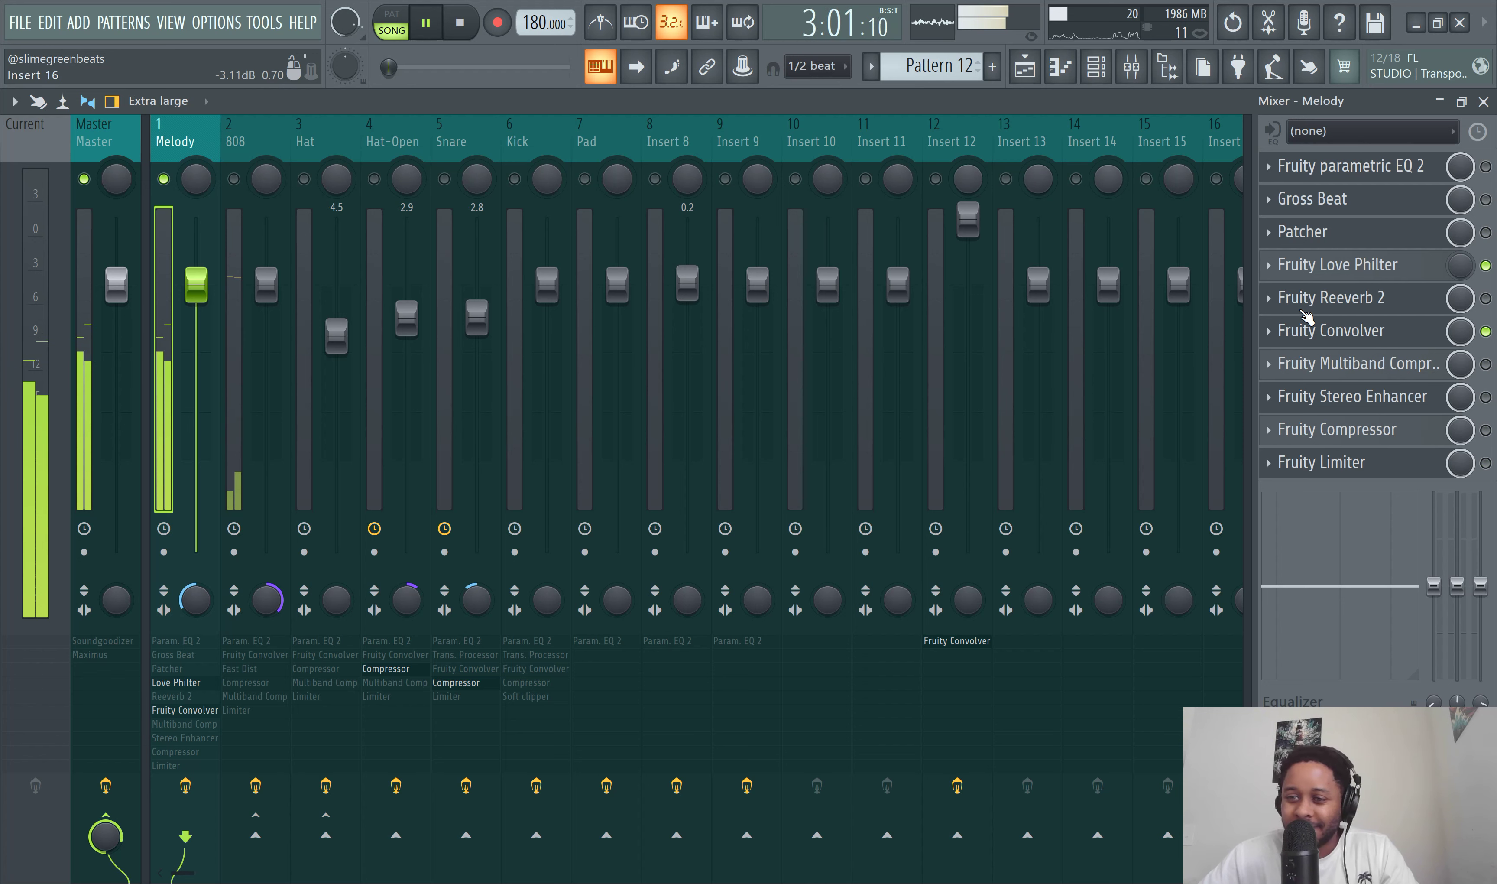
click(1333, 274)
click(1333, 267)
click(1332, 331)
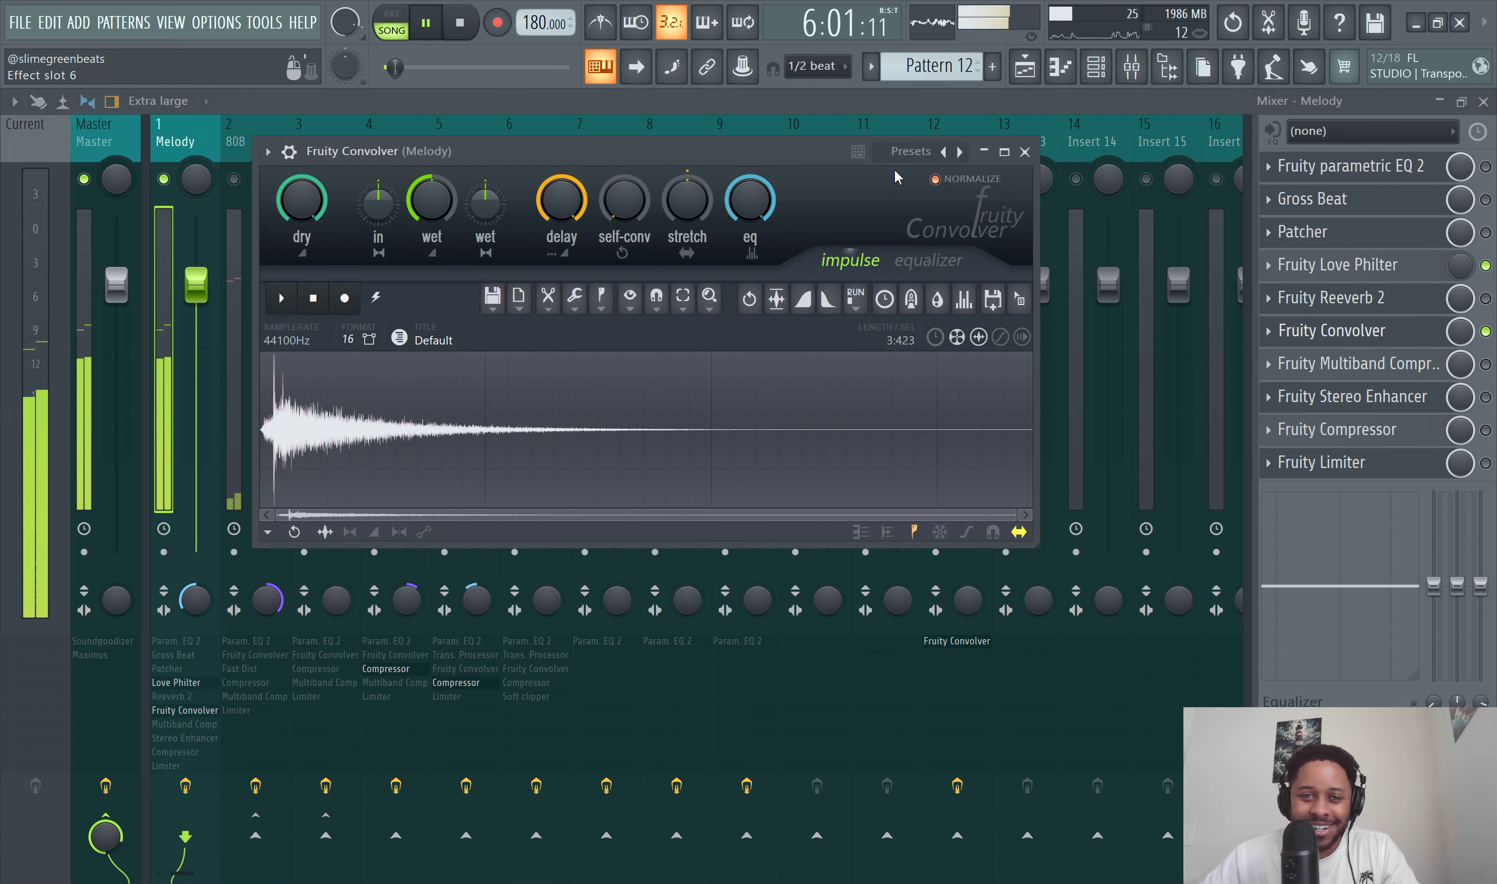
click(472, 22)
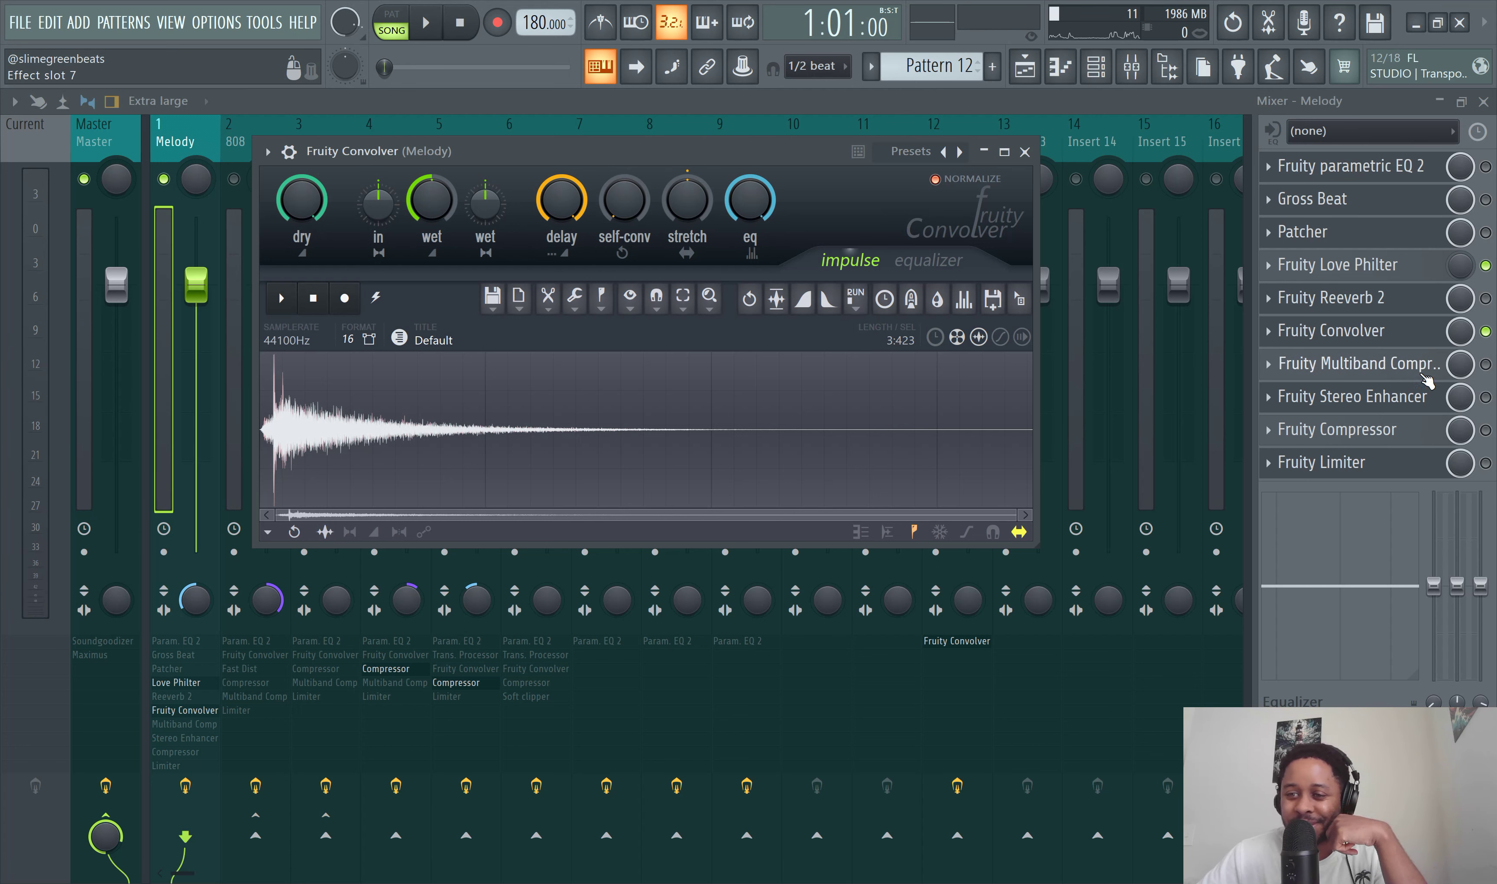
click(1400, 344)
click(1403, 351)
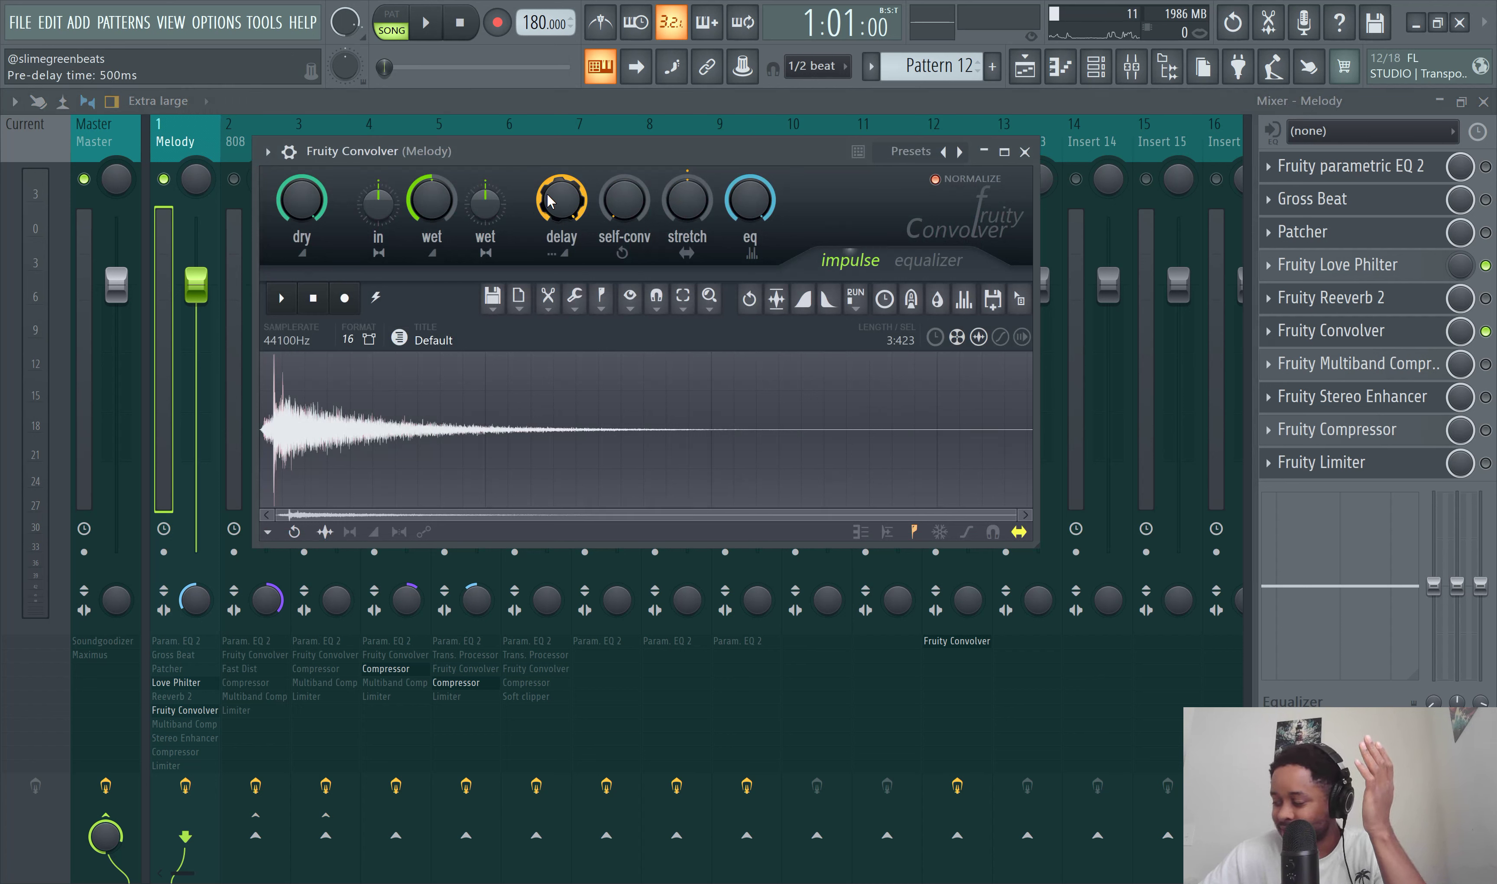
Step: Lower the Fruity Convolver's pre-delay to 42 ms and listen to the soloed melody in short passages
drag(562, 200, 561, 248)
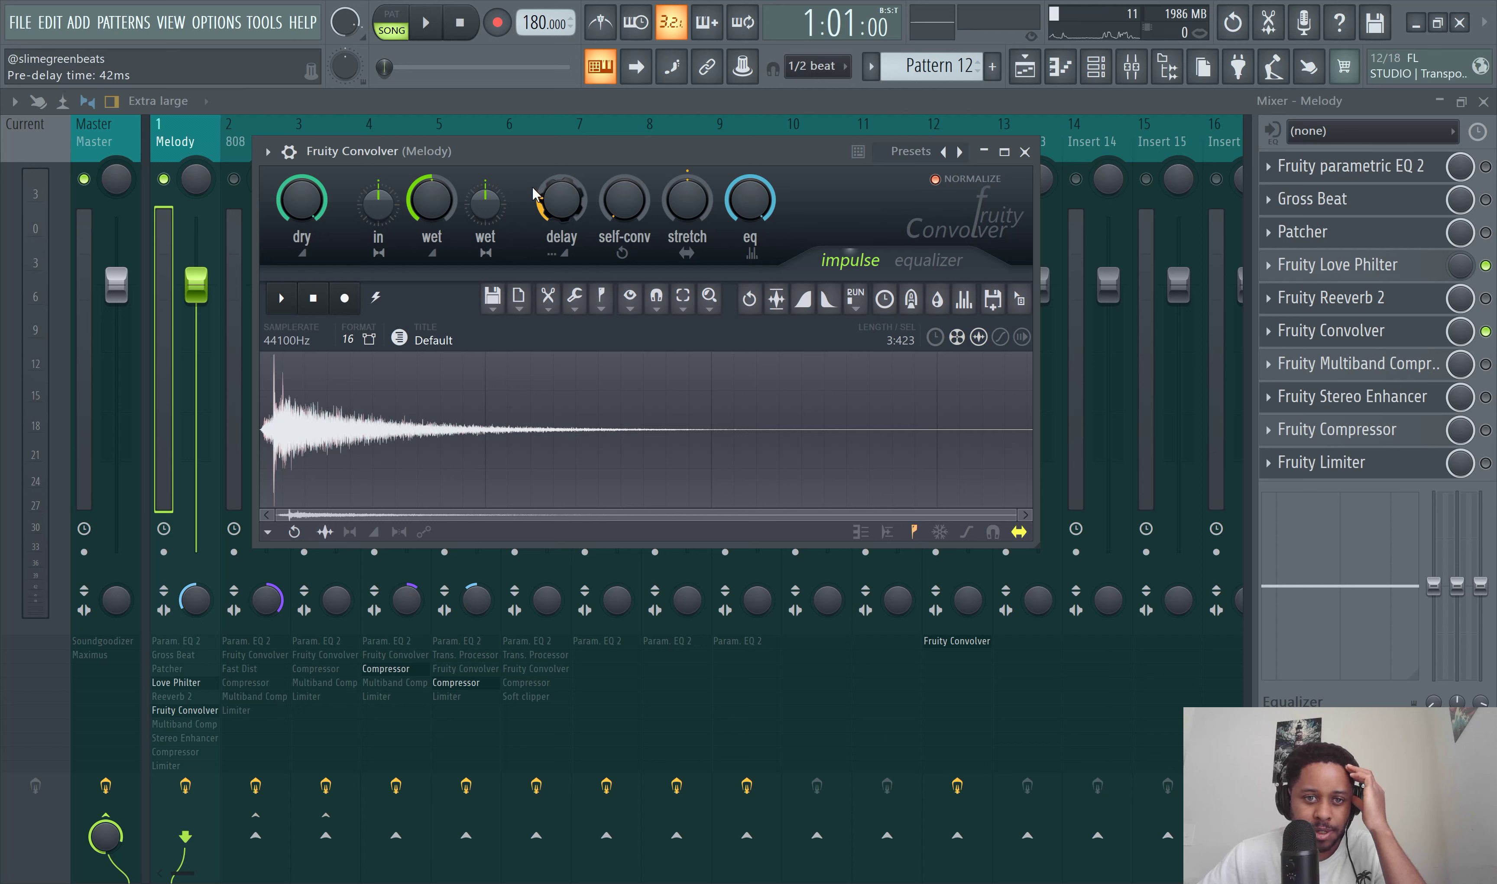
key(space)
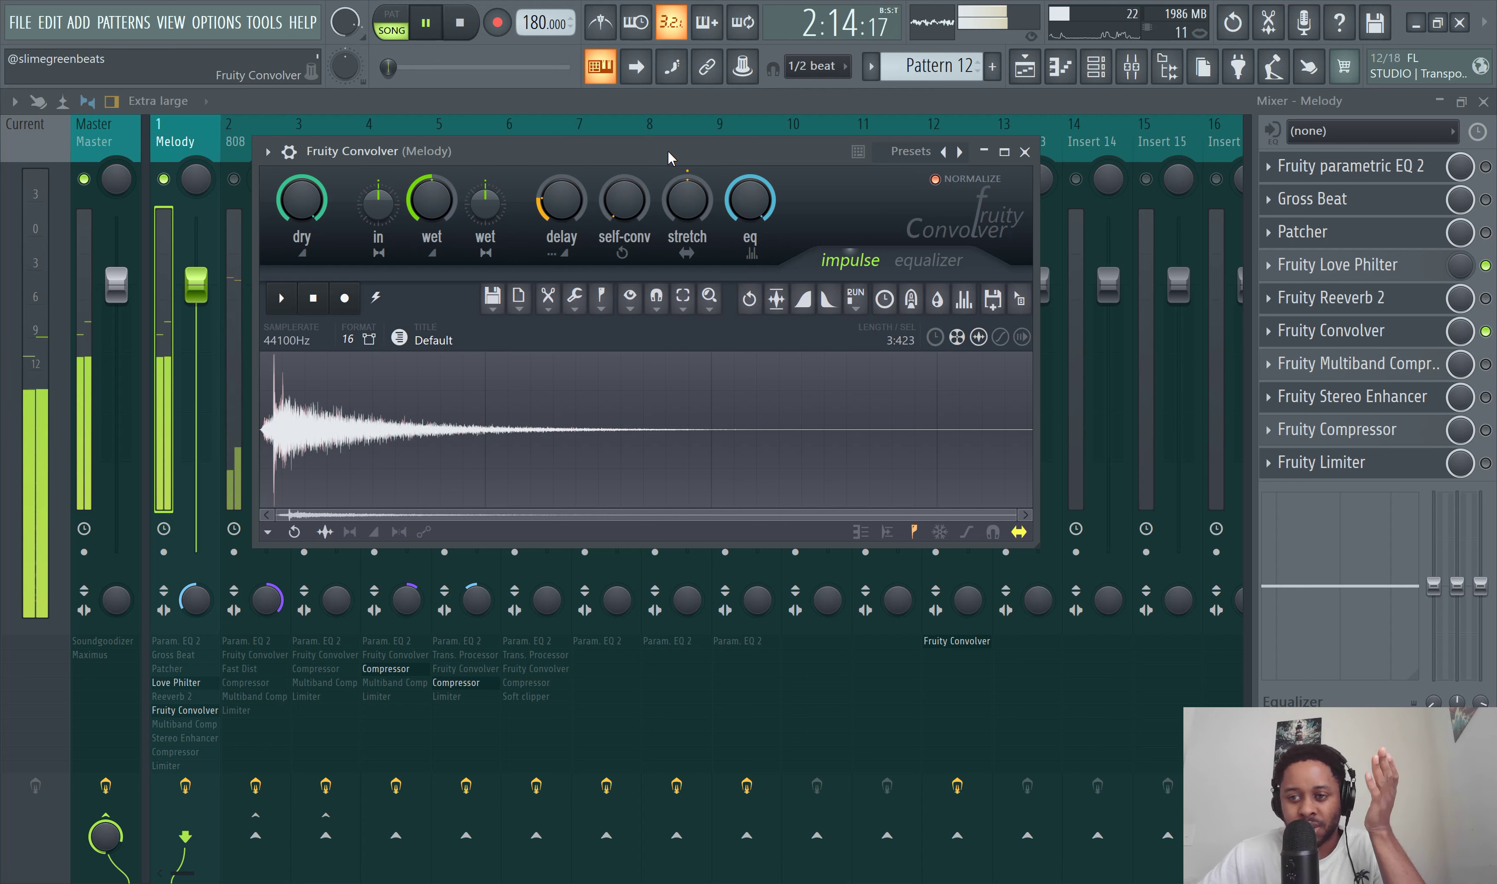
key(space)
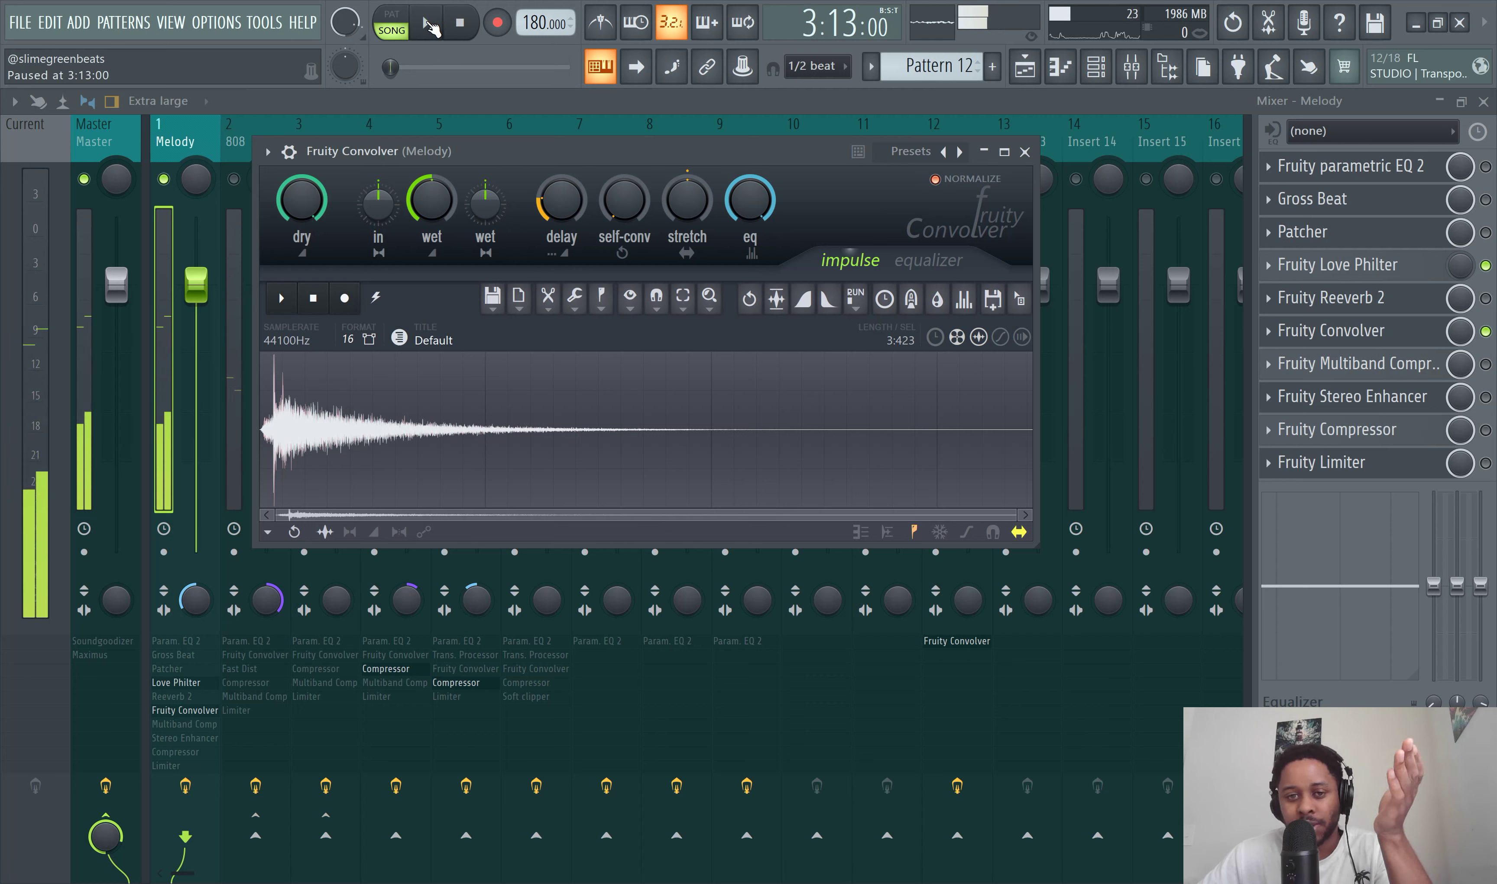
key(space)
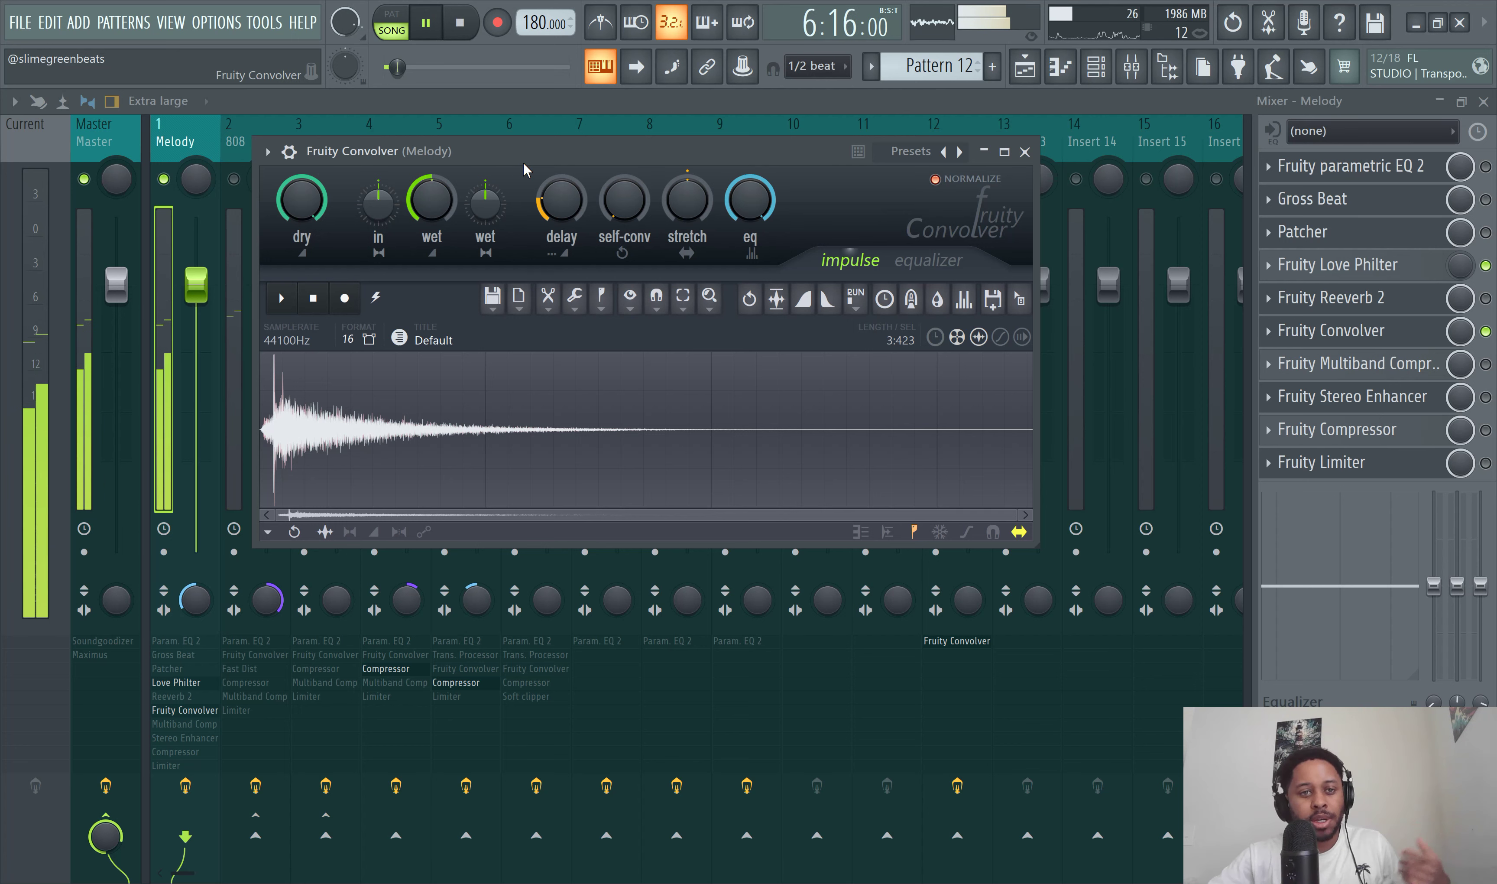
click(426, 24)
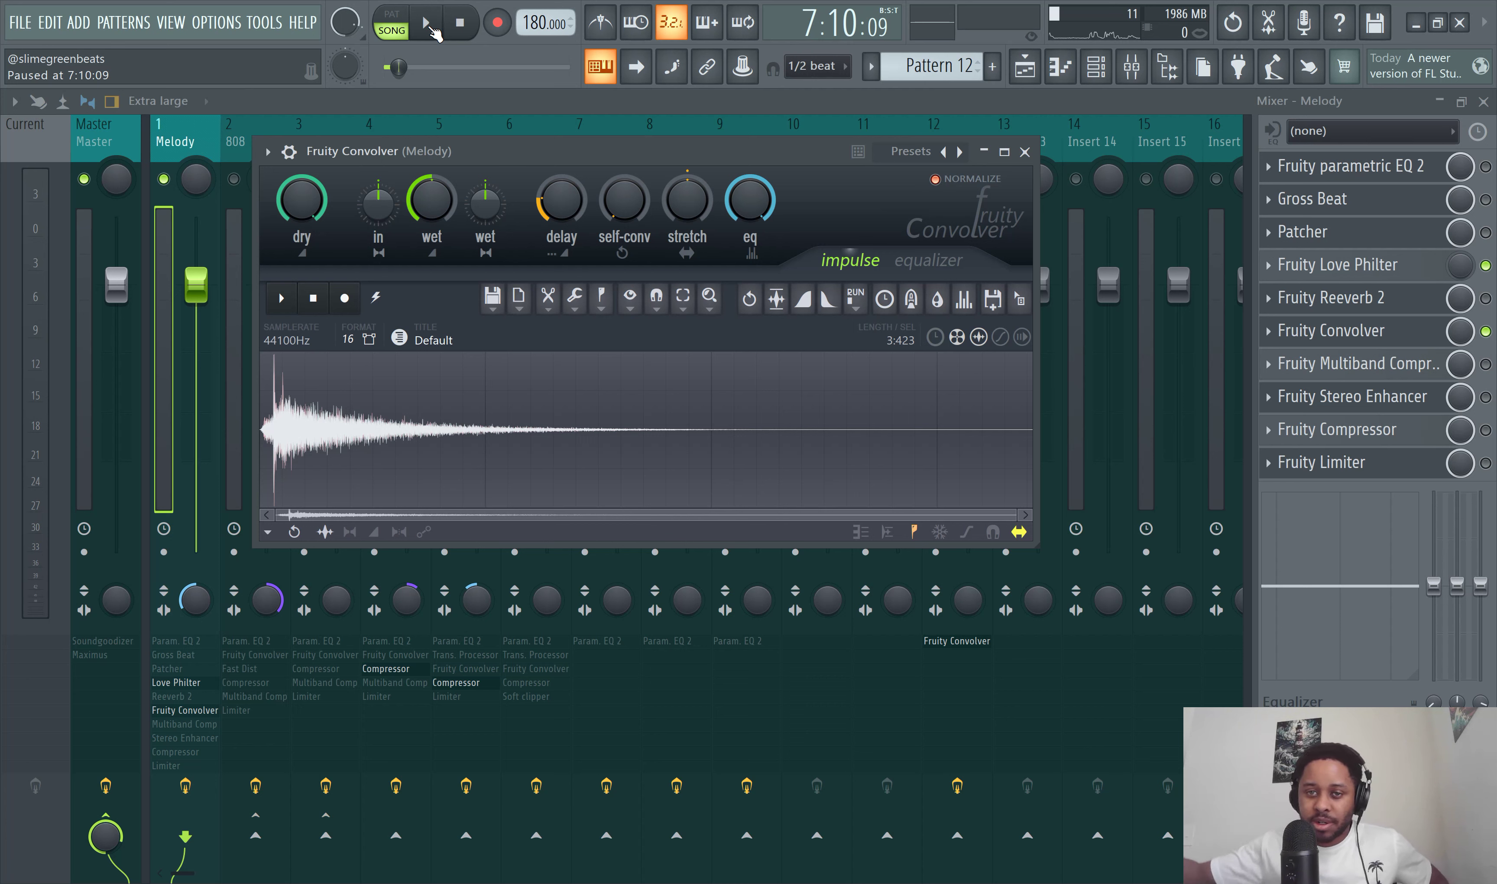
click(432, 28)
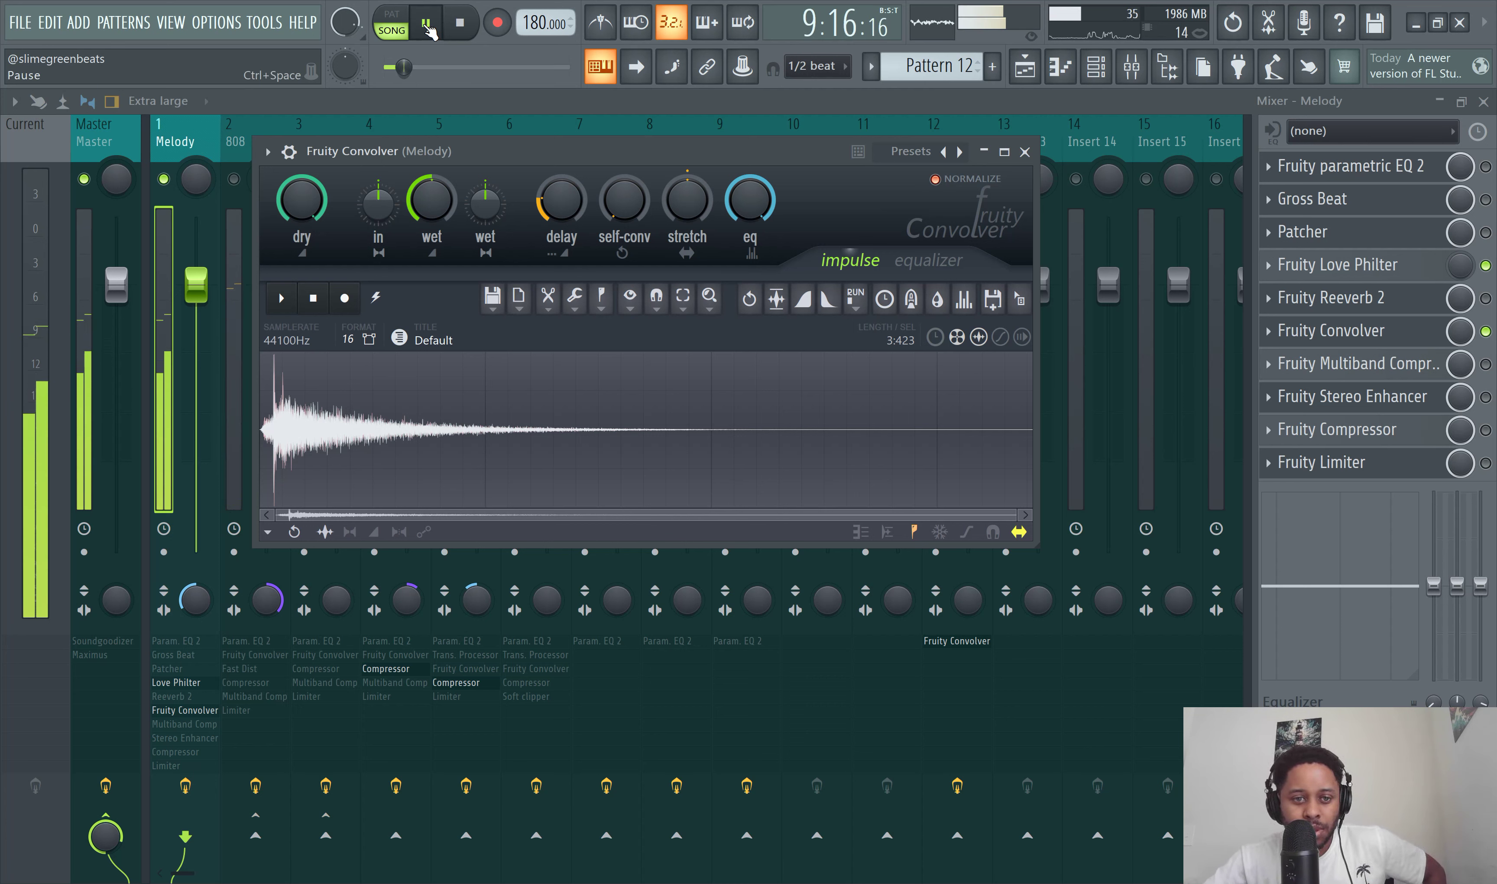
click(435, 28)
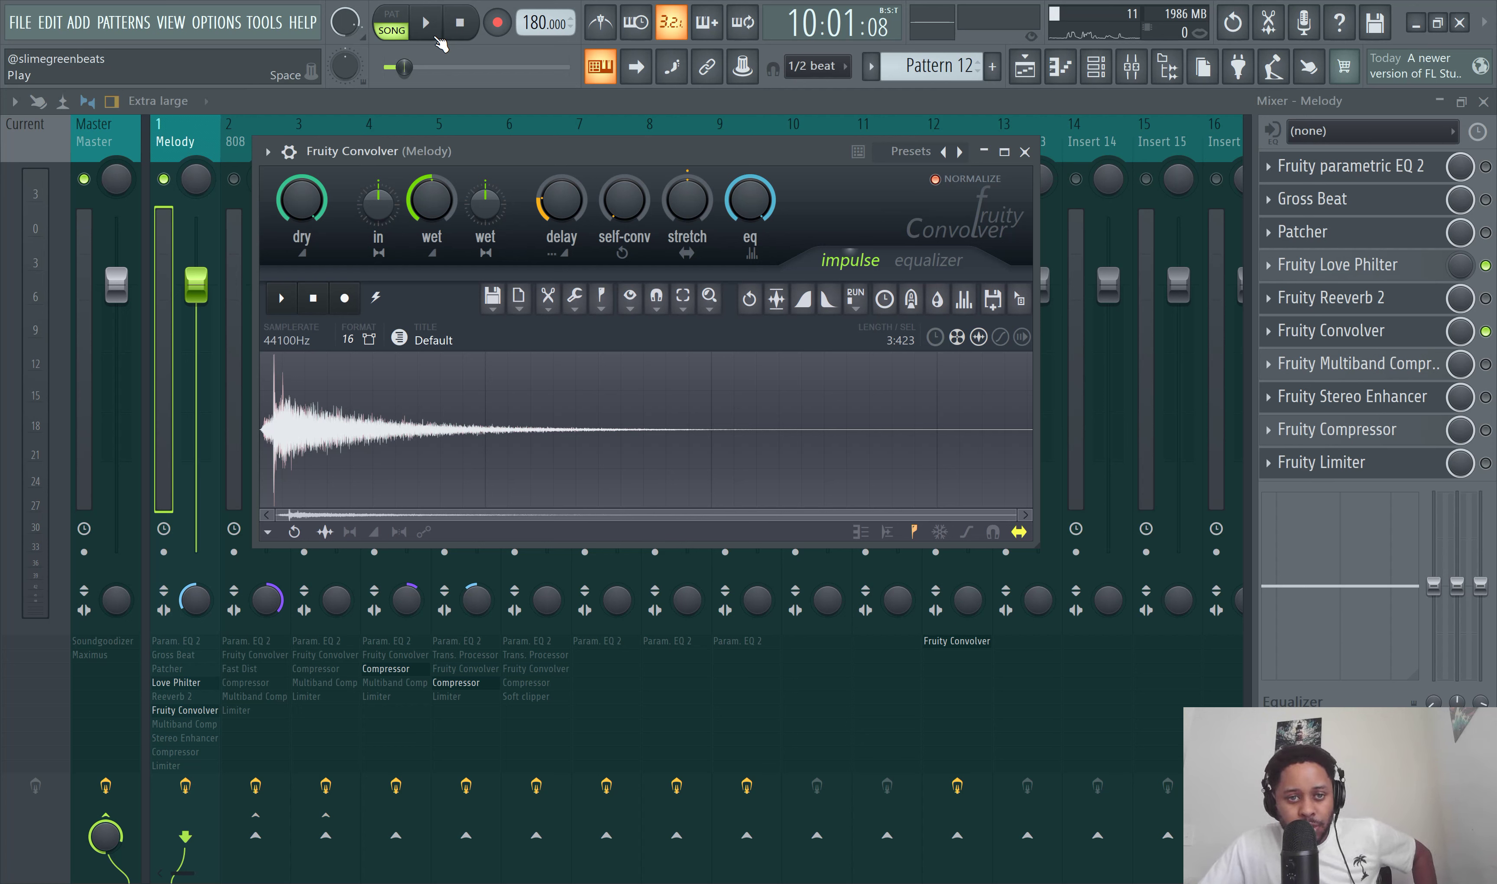
Step: Resume playback, try Fruity Convolver wet levels of -9.3 dB and -25.1 dB, reset the wet level, and pause the song
click(437, 35)
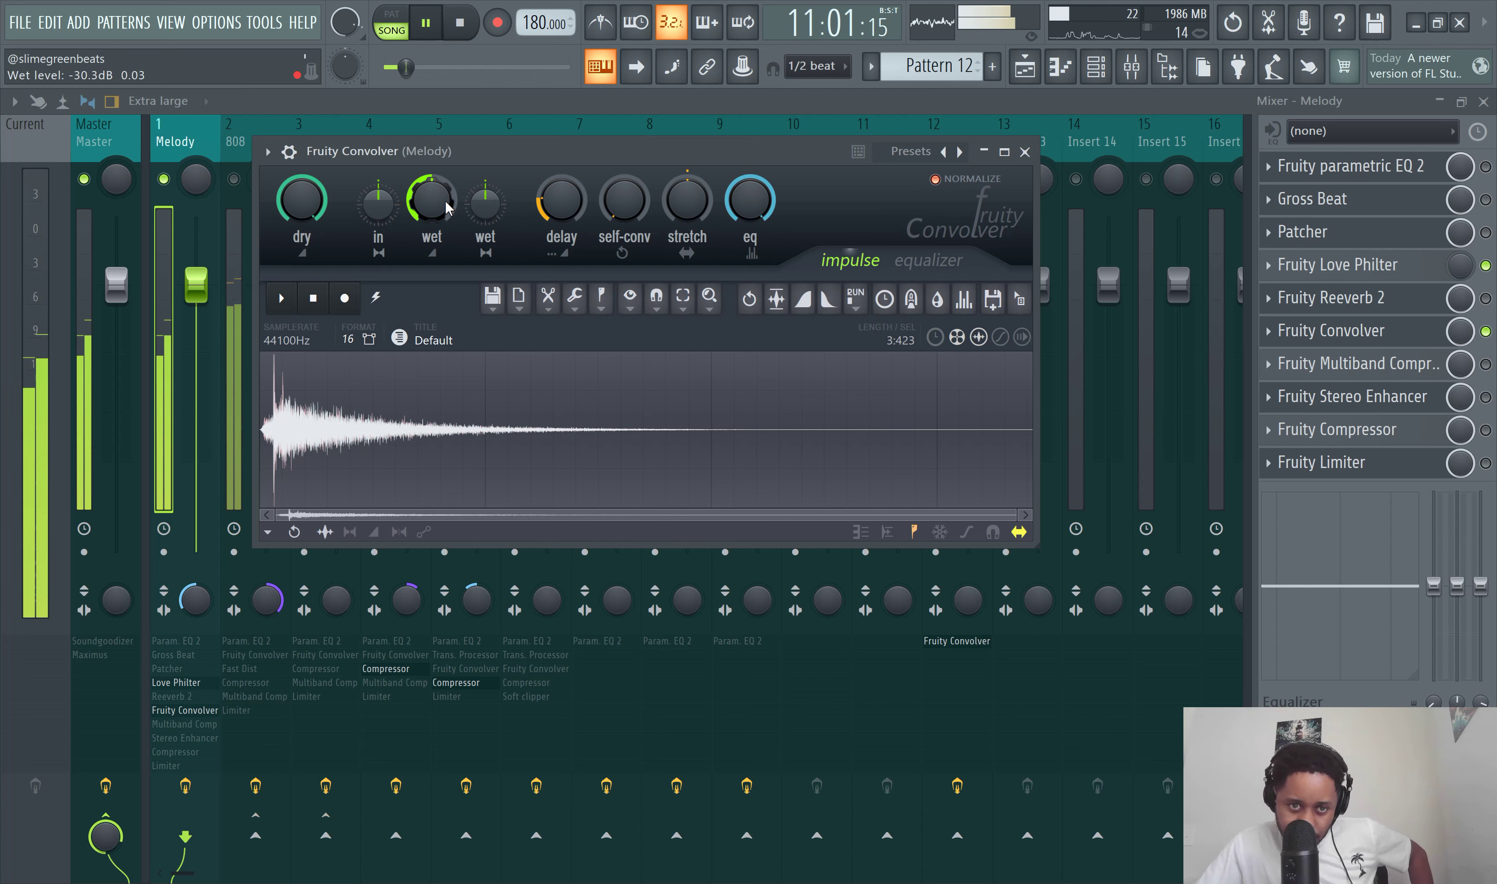
drag(431, 200, 431, 176)
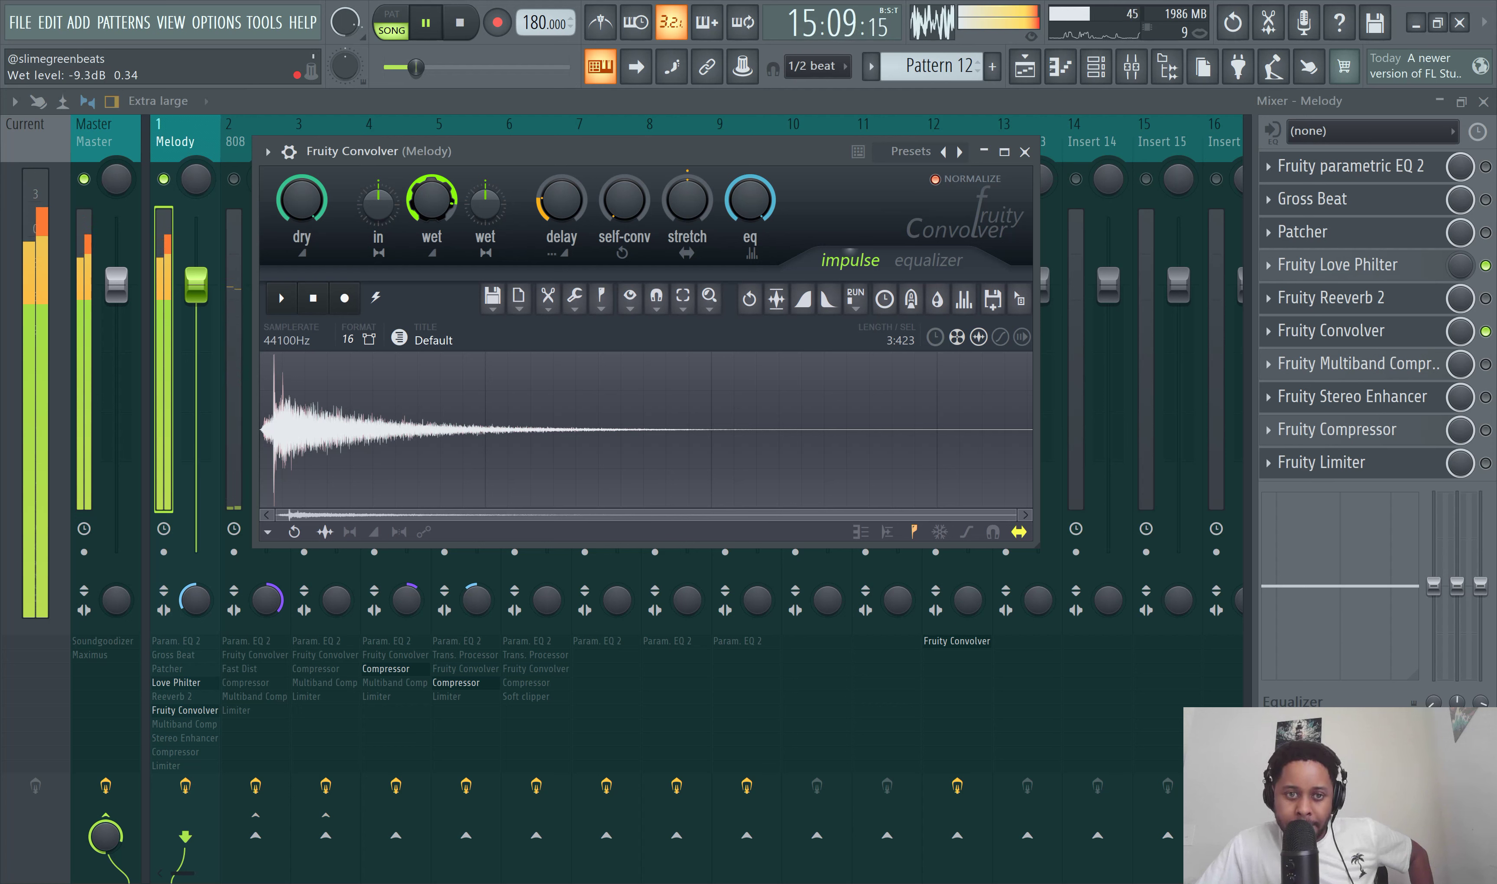
drag(432, 176, 431, 201)
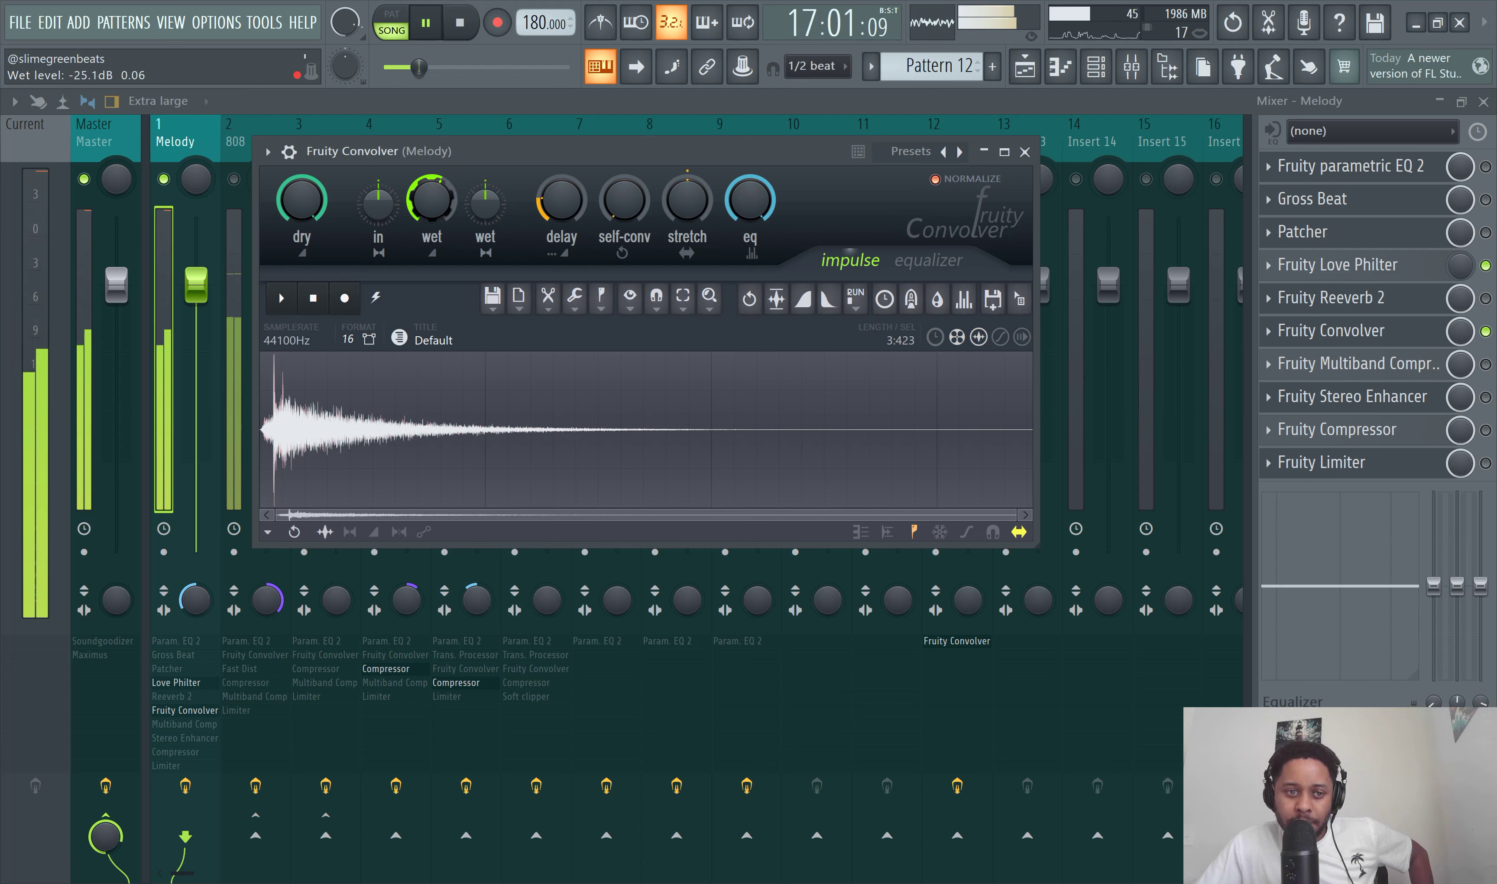
right_click(444, 210)
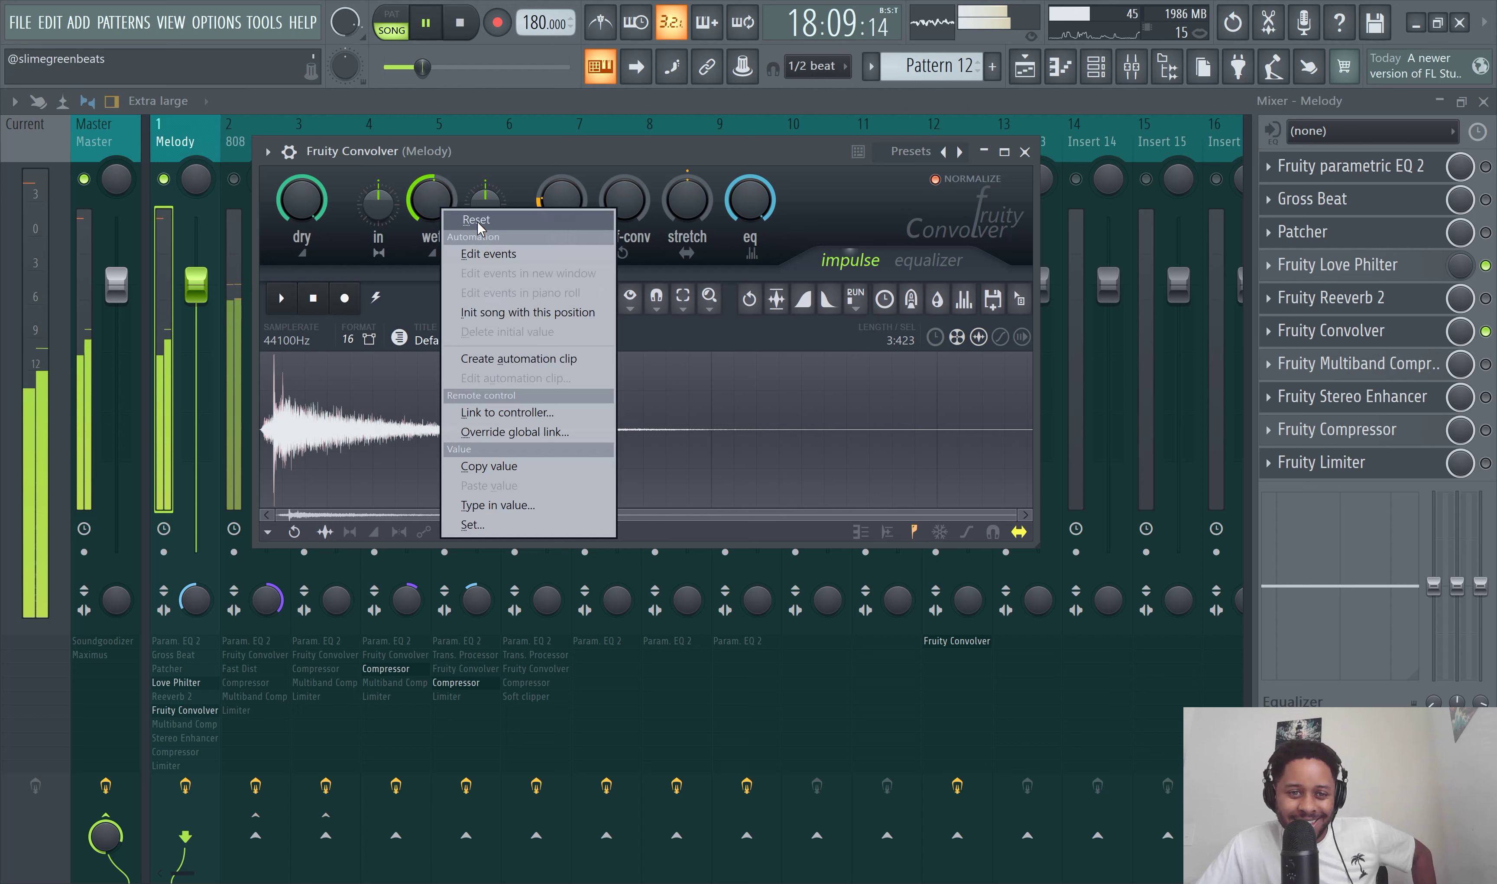
key(Escape)
click(433, 32)
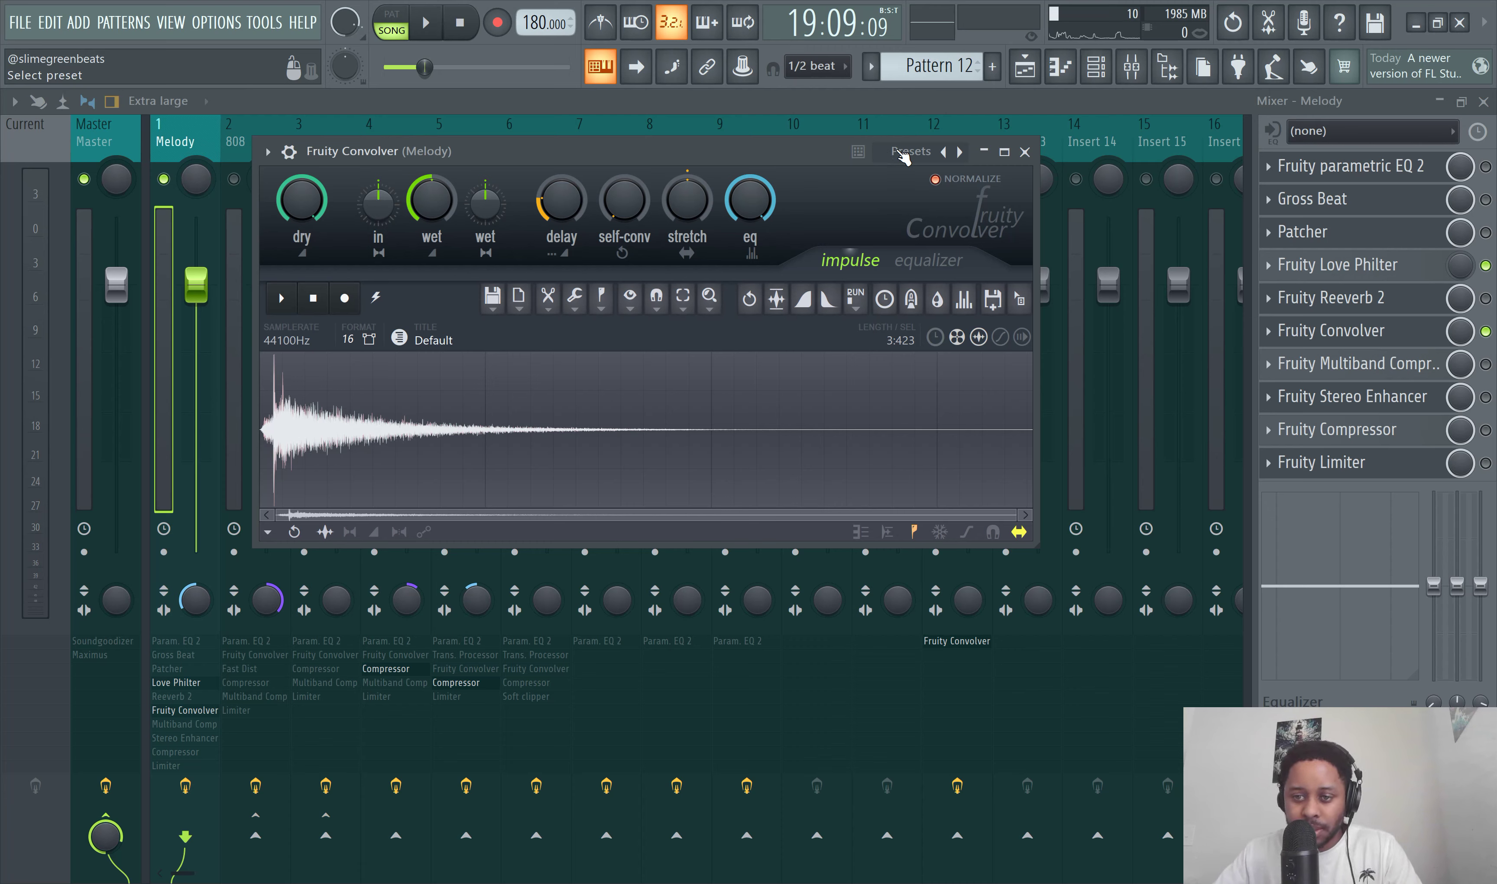
Step: Browse the Fruity Convolver's impulse presets without loading one, and return to the plugin's settings
click(904, 153)
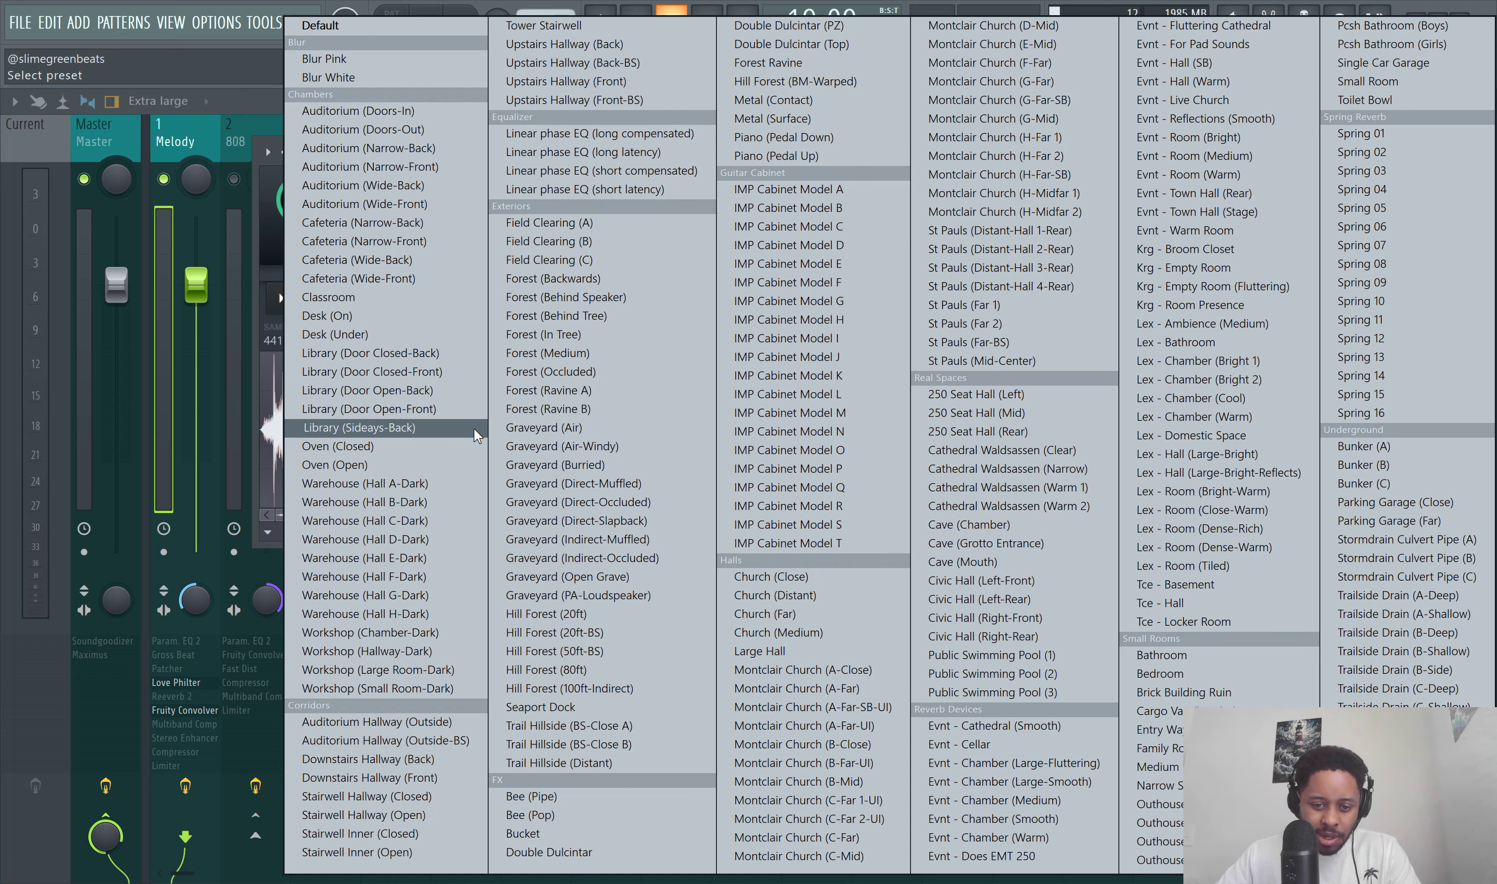
click(241, 111)
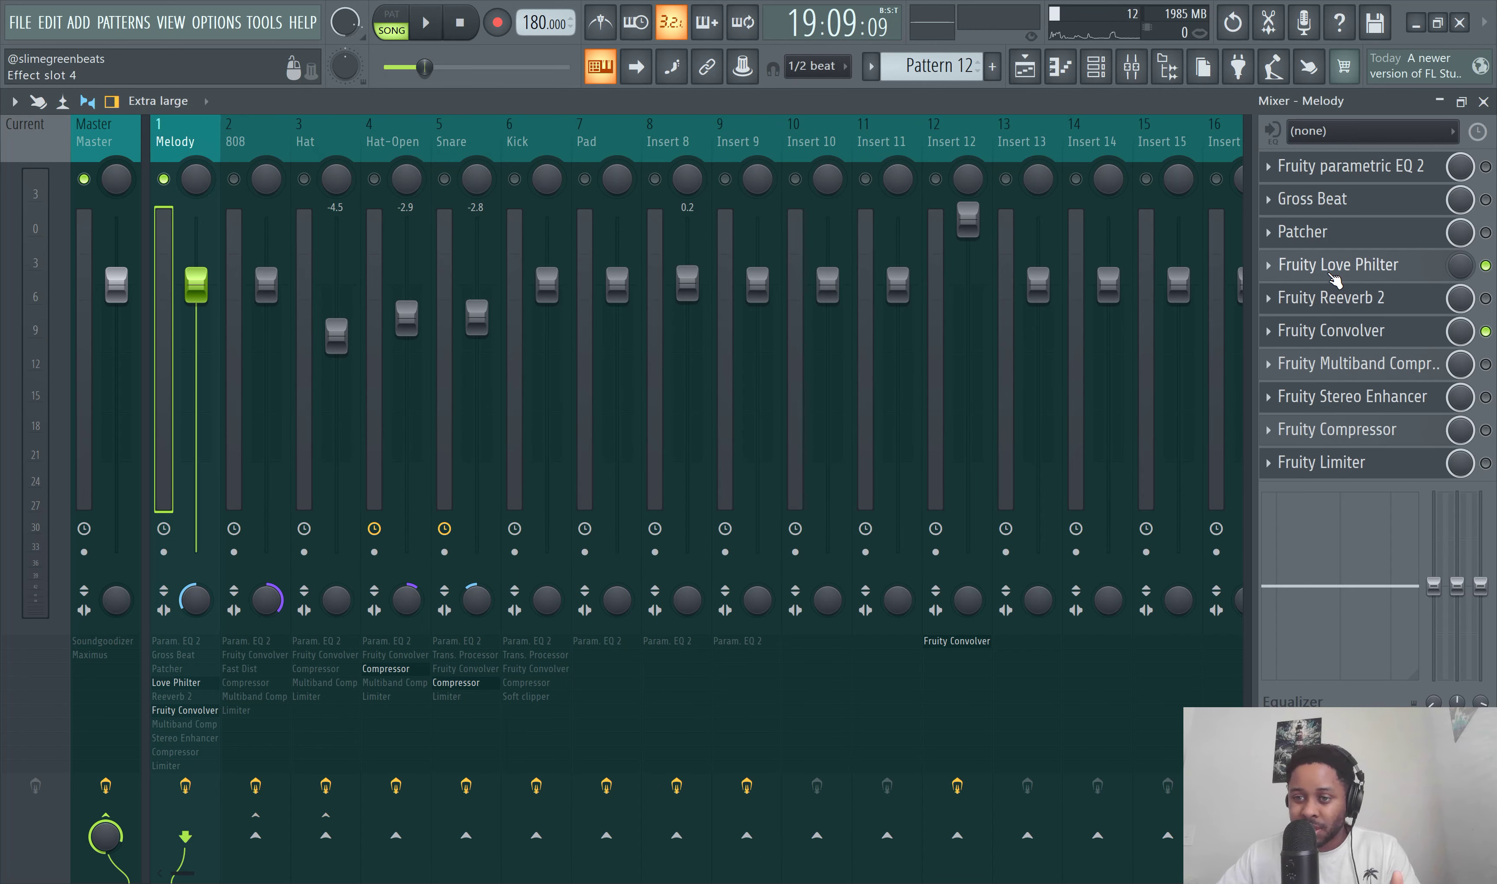
click(1341, 346)
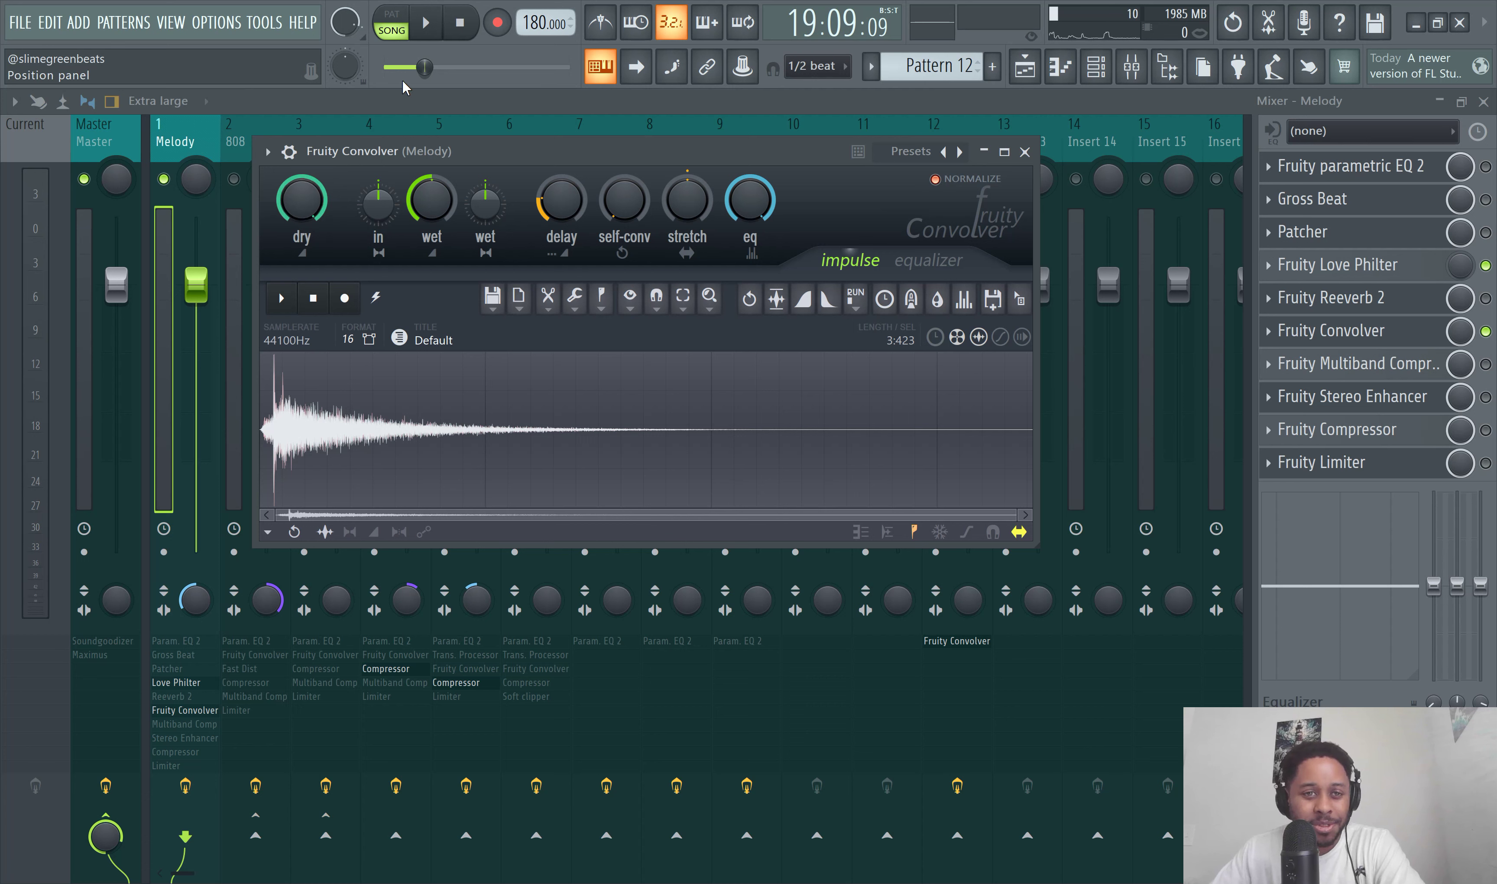
Step: Lower the Fruity Convolver's dry level to -5.8 dB and further to -21.4 dB while the soloed melody plays
click(429, 30)
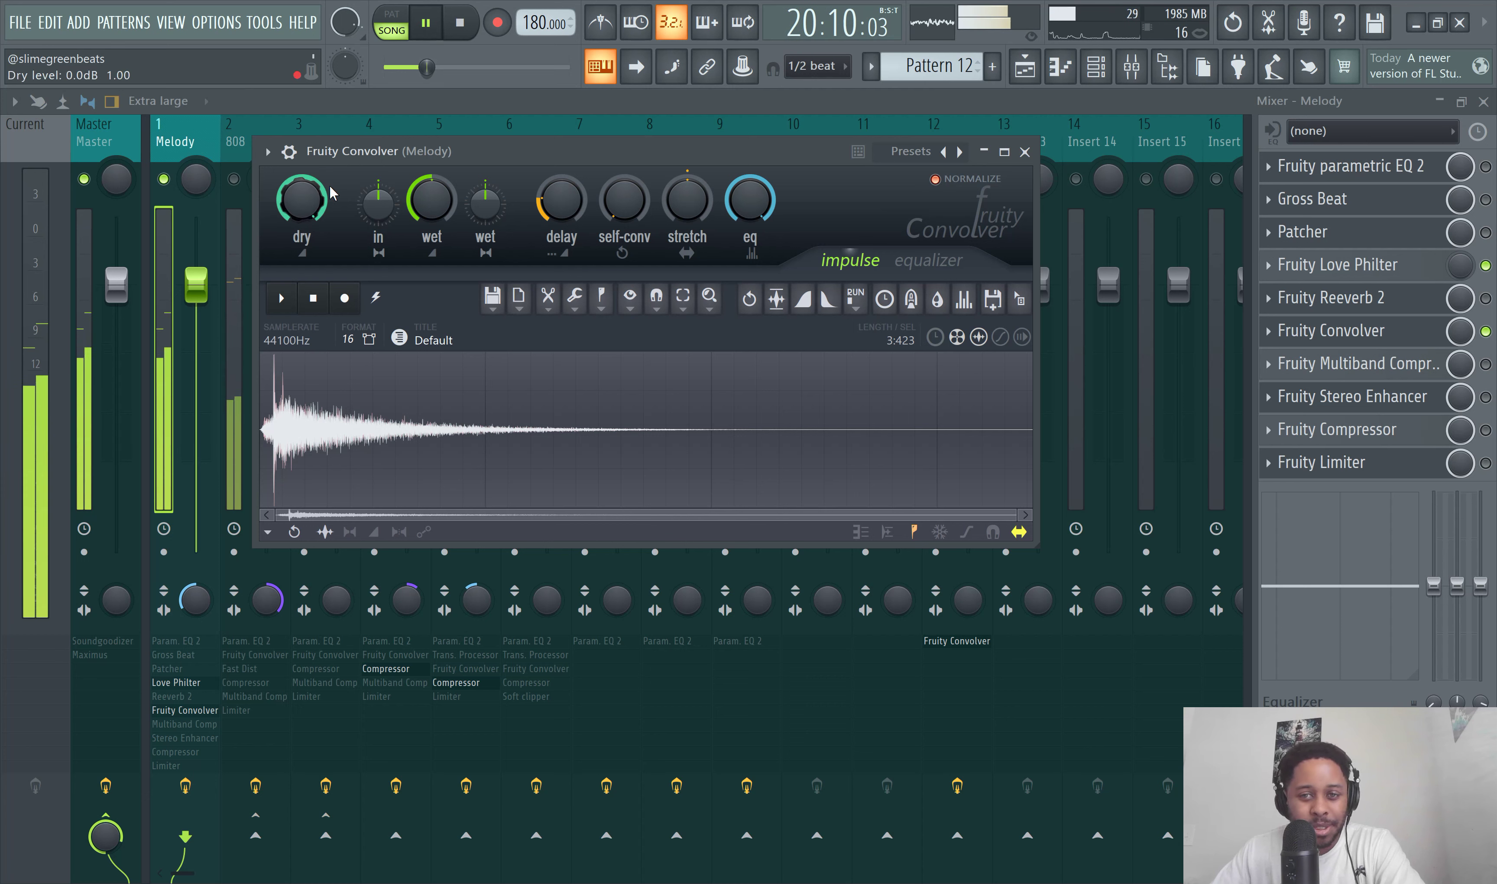
drag(301, 200, 301, 210)
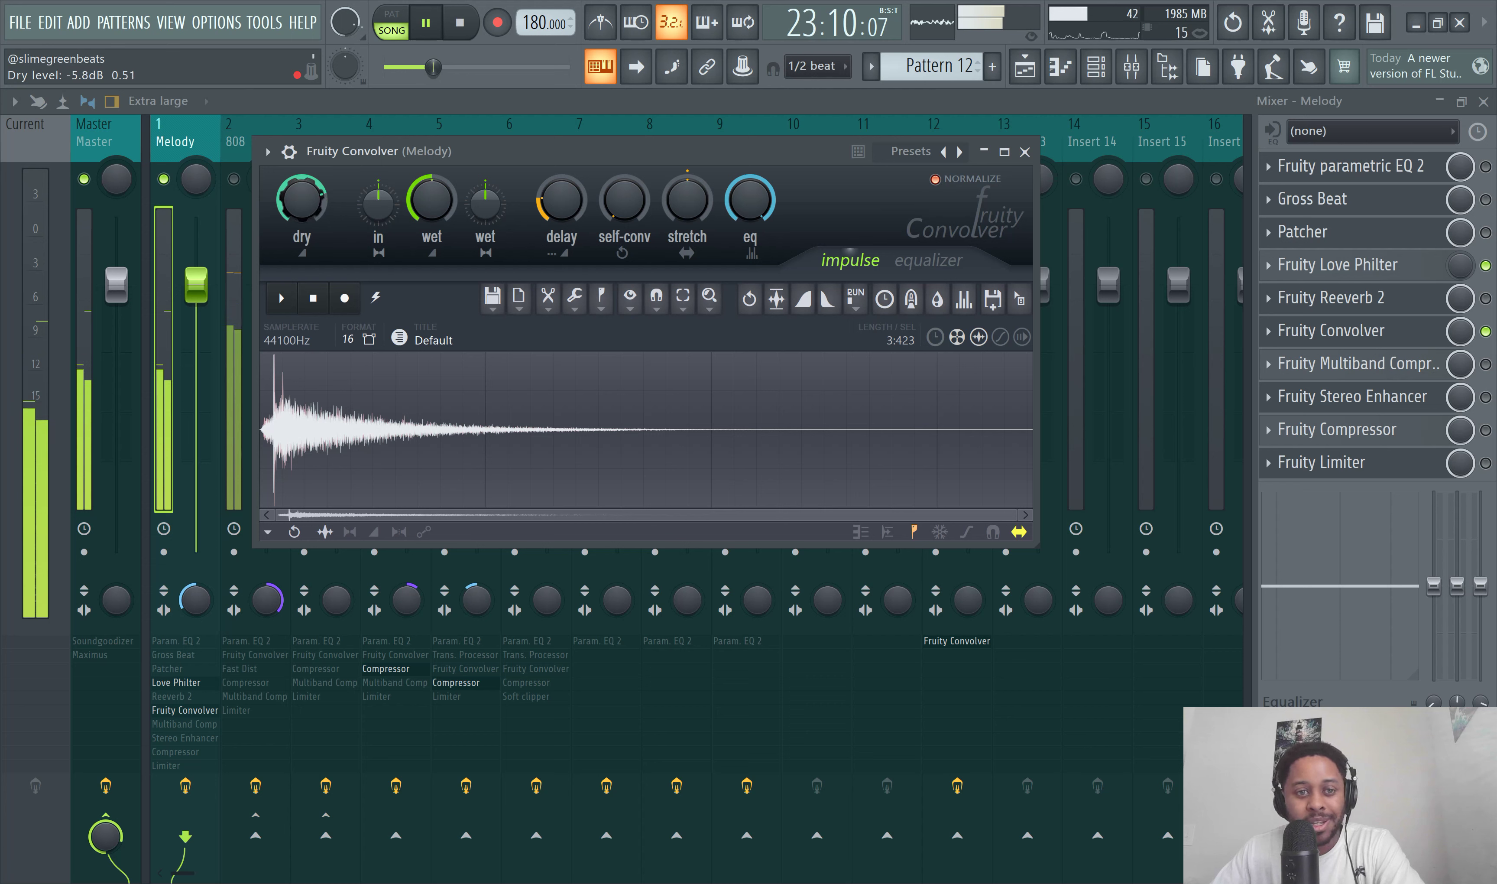
click(435, 25)
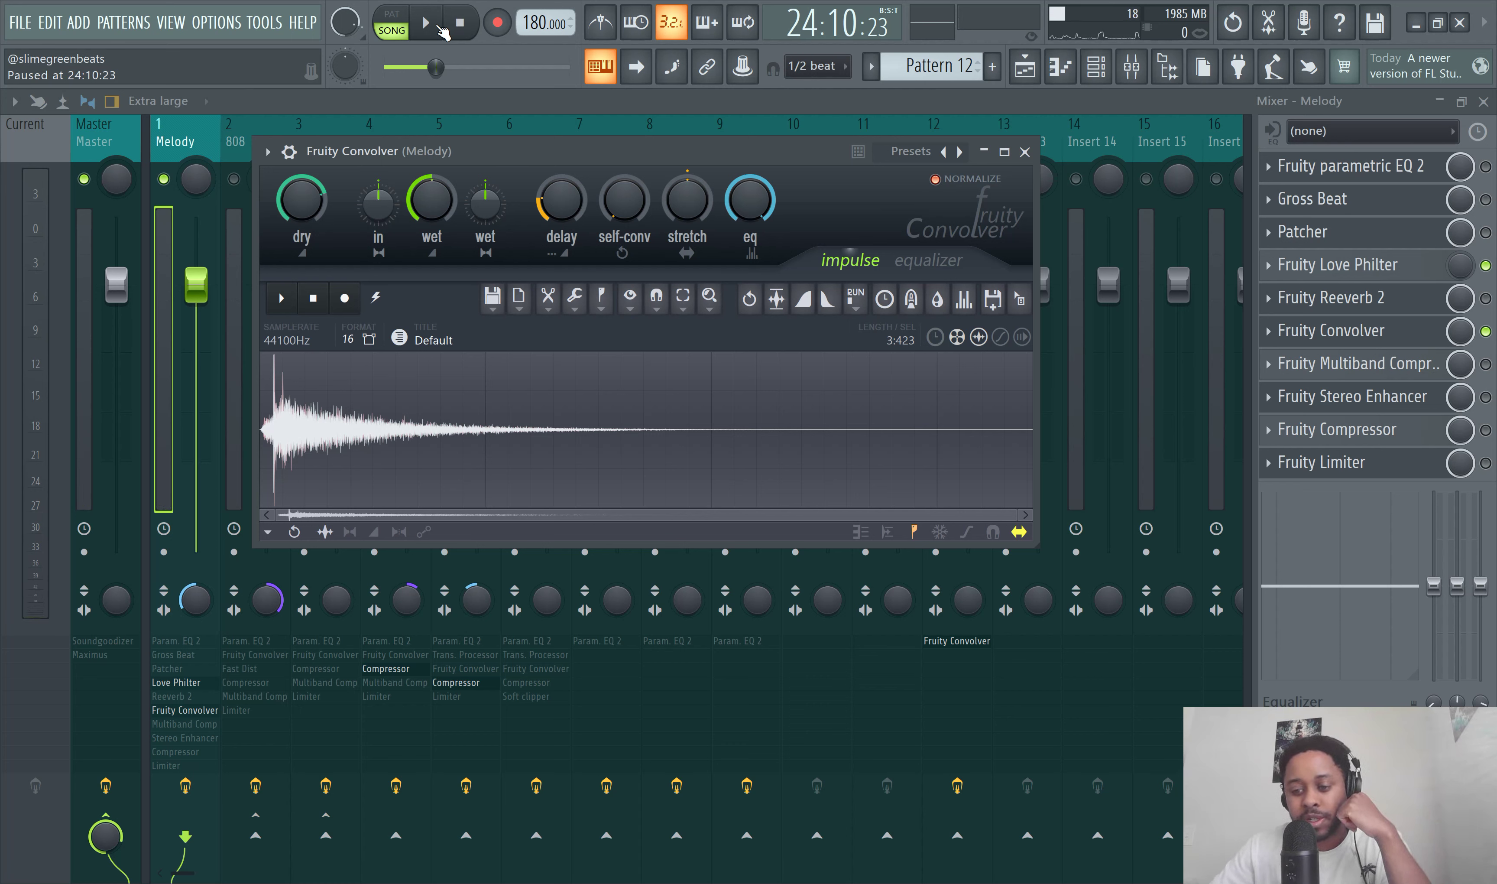
click(438, 26)
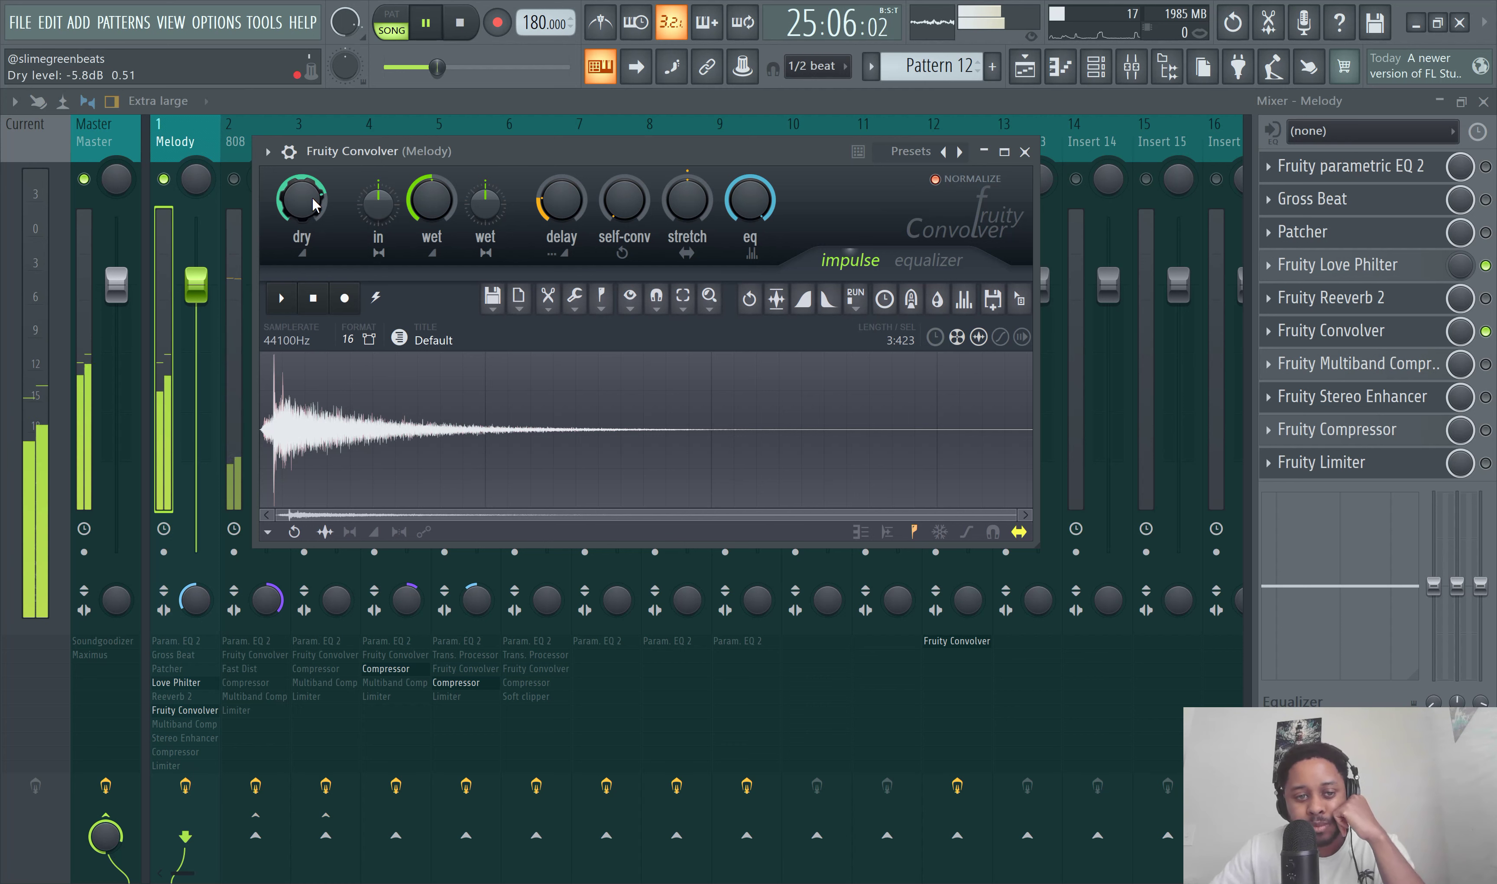
drag(301, 200, 302, 211)
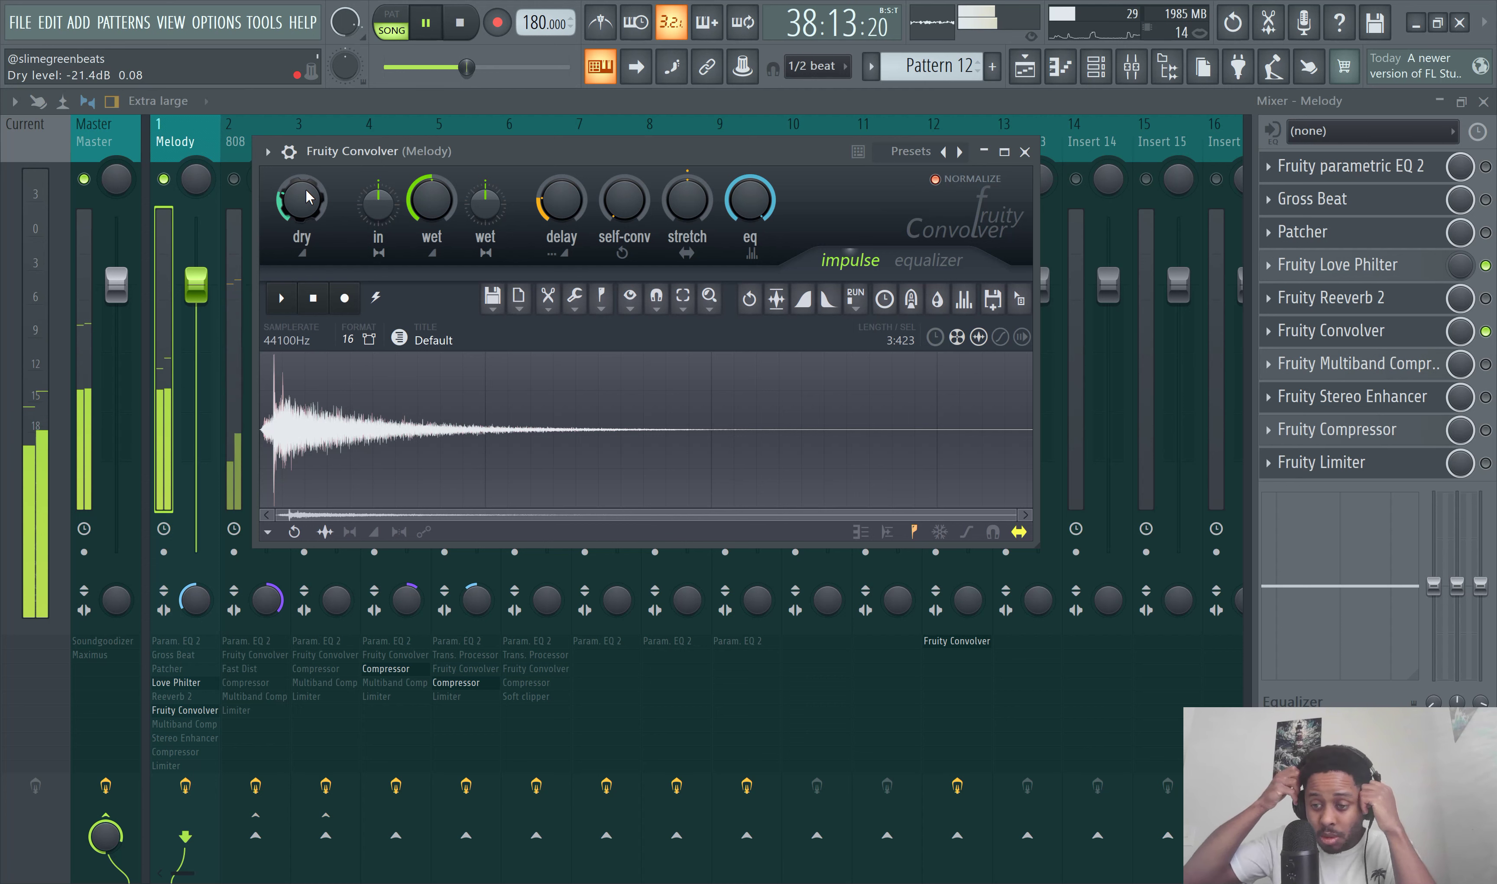
Step: Restart the song, unsolo the Melody track, and play the full mix with its Fruity Convolver open
click(405, 30)
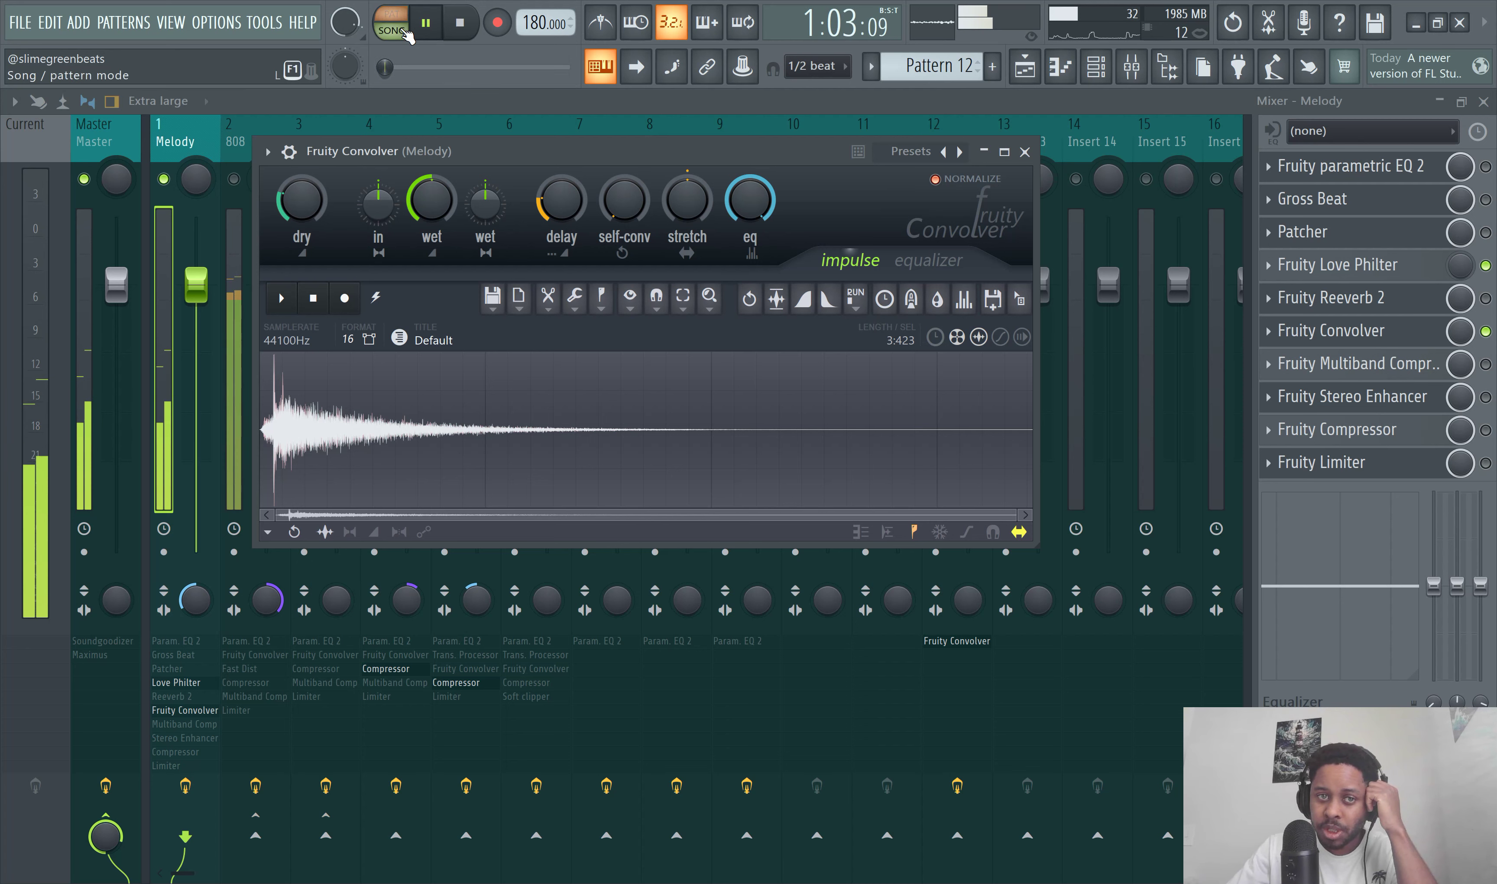
key(space)
right_click(163, 178)
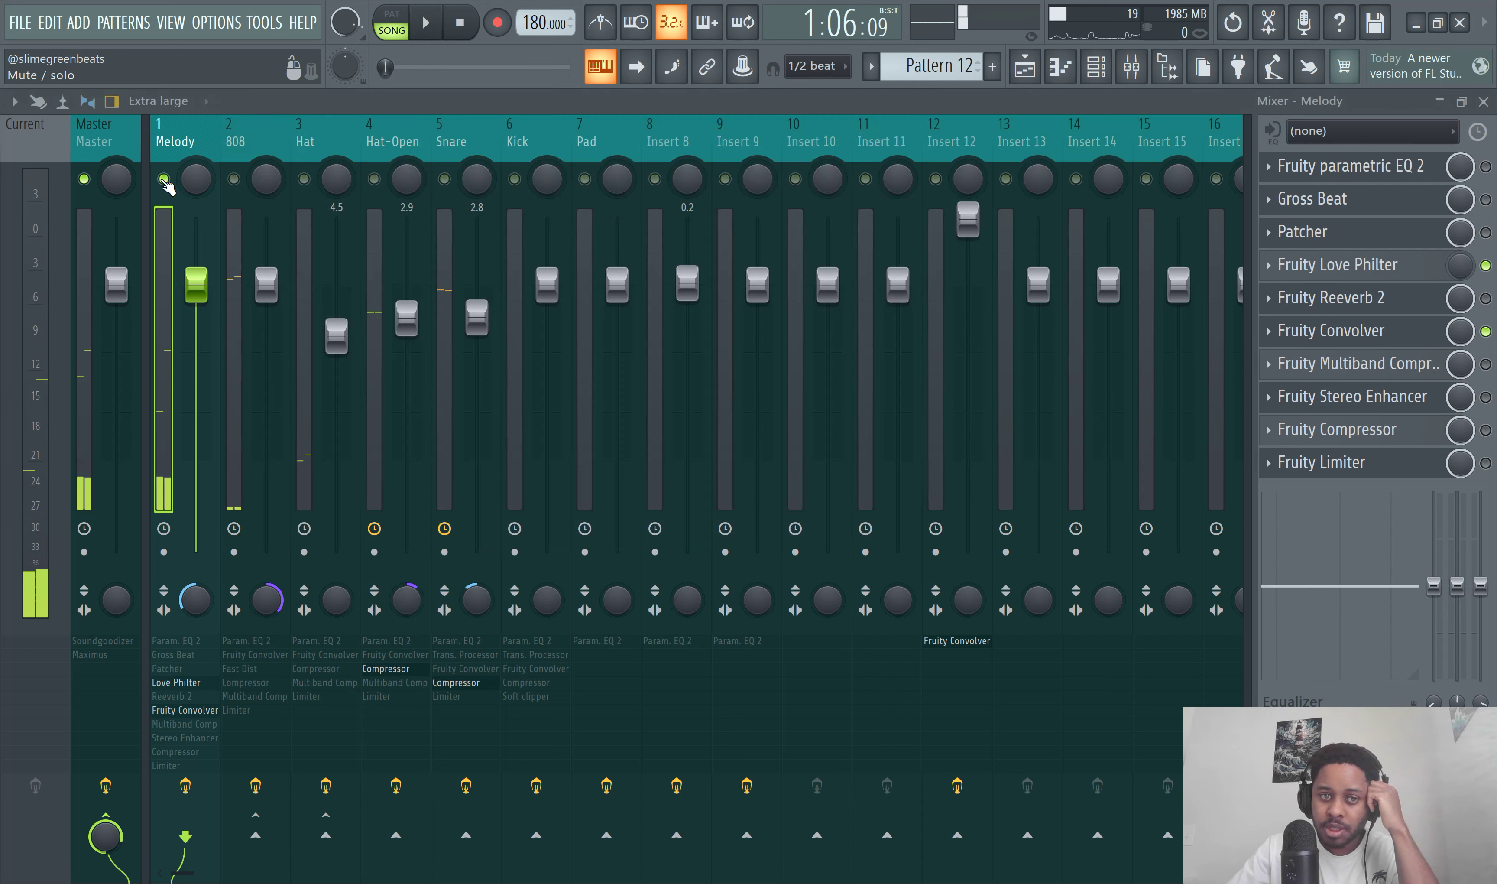
key(space)
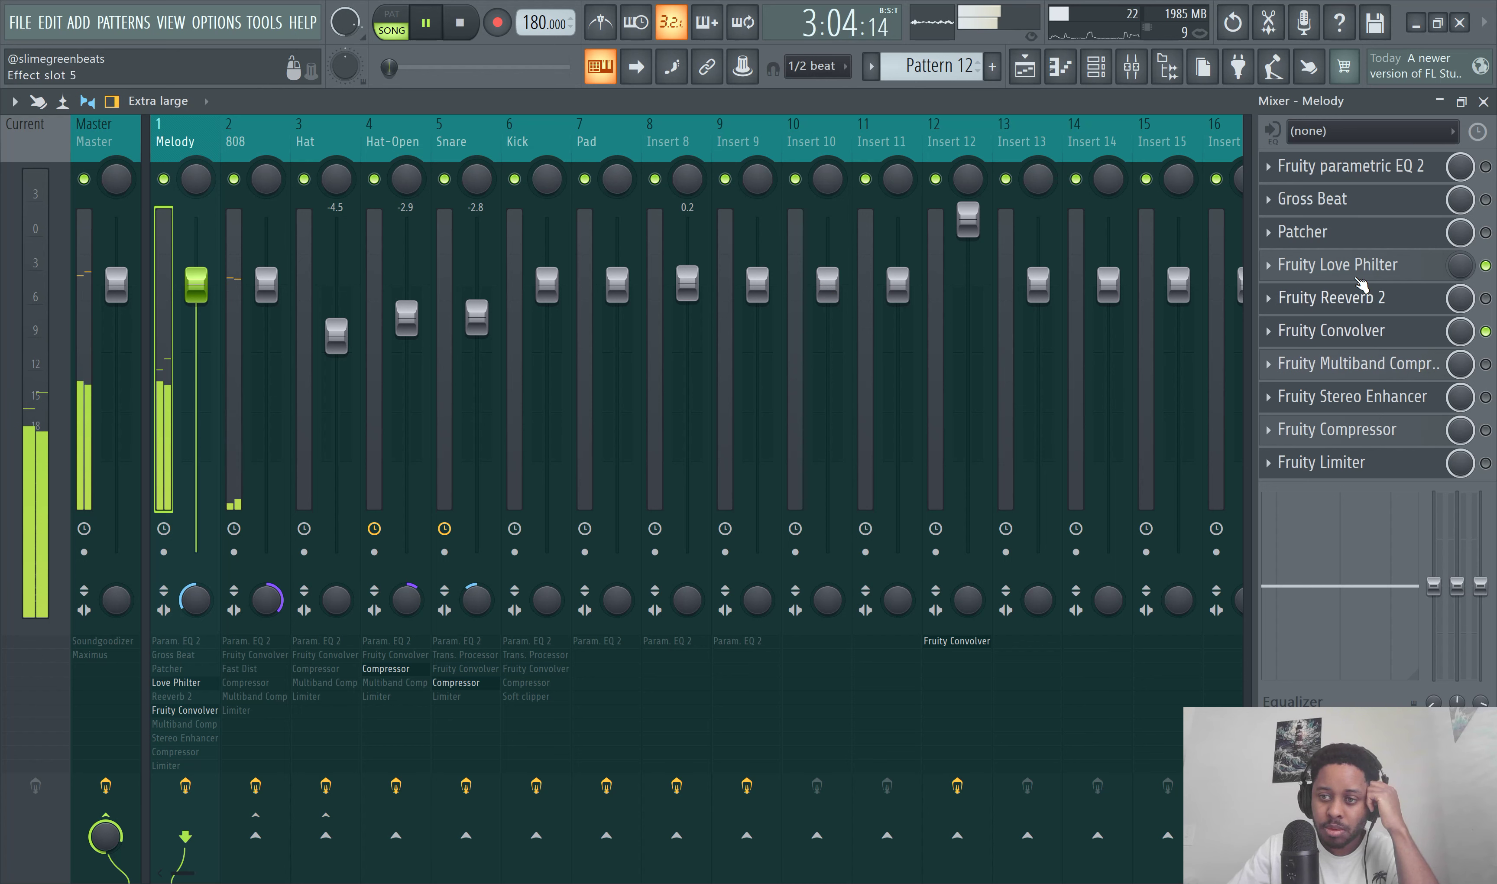
click(1353, 331)
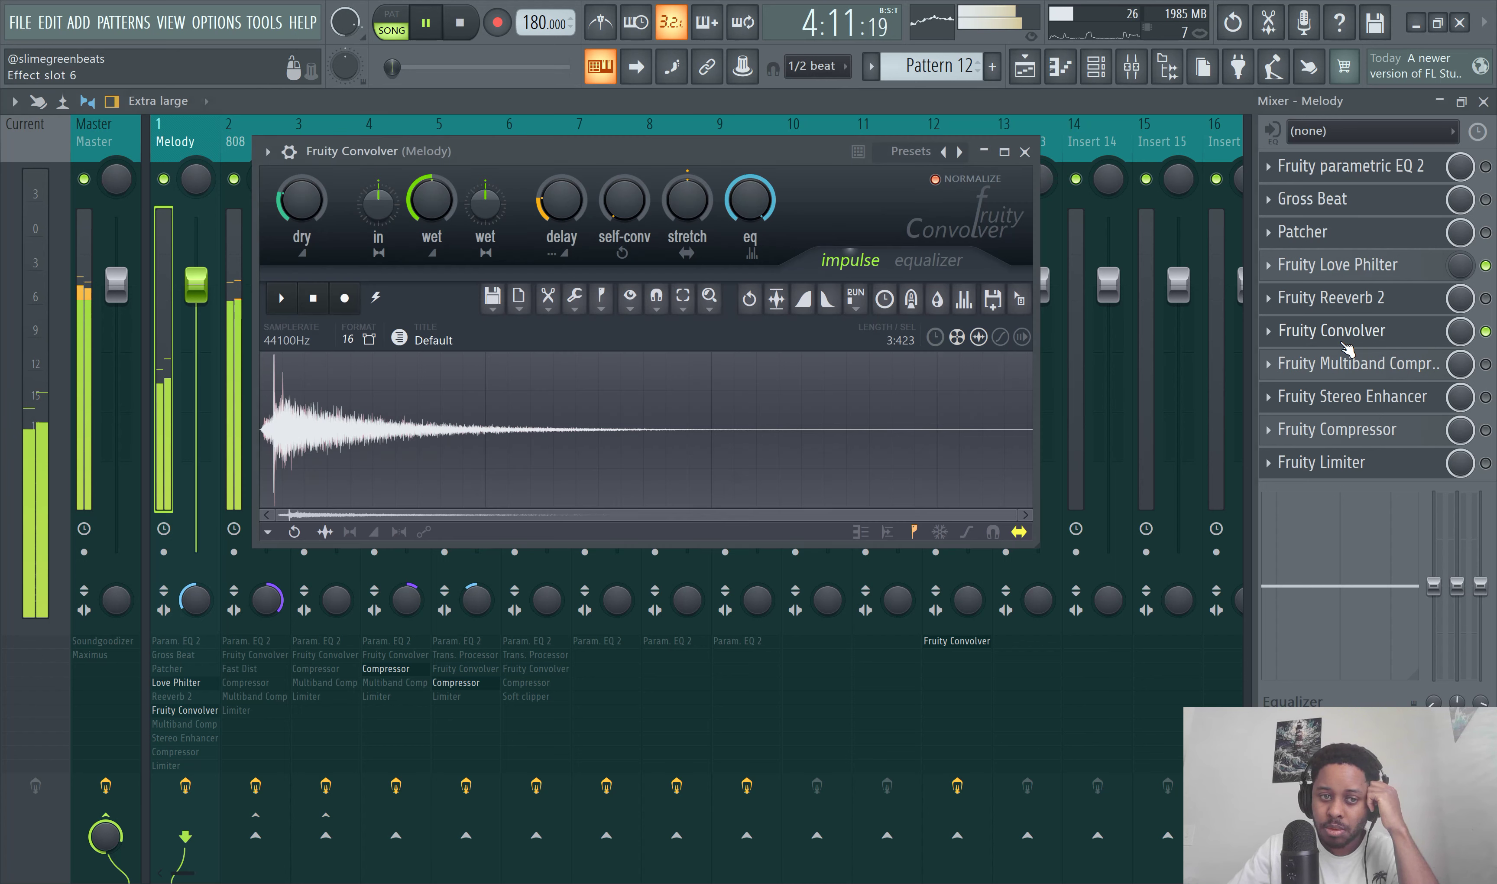
Step: Sweep the Fruity Convolver's dry level up and down against the full mix, reset it to its default, and pause
drag(321, 204, 320, 189)
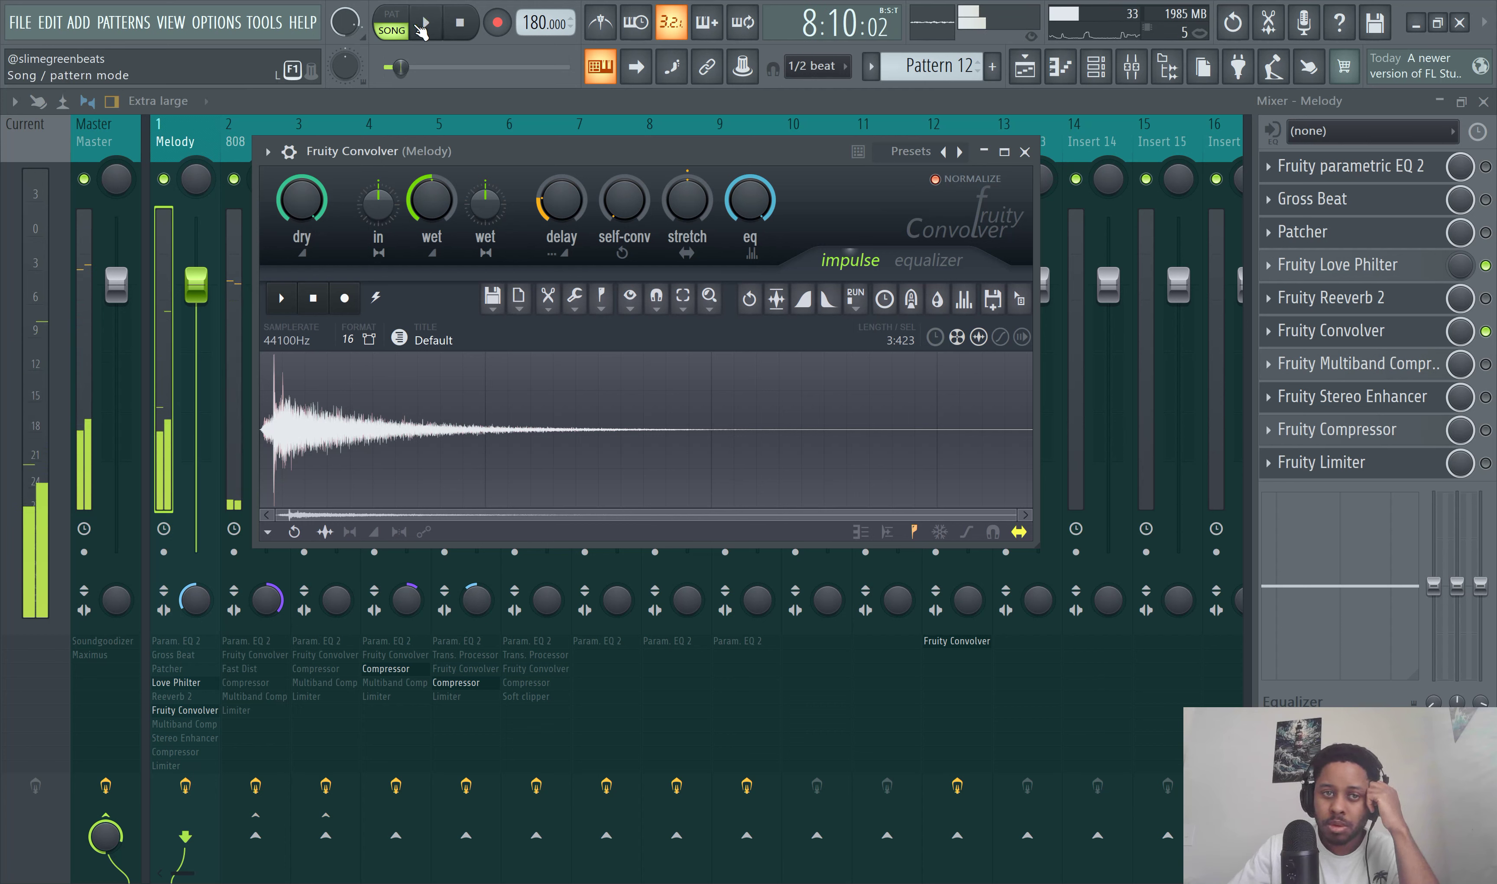
drag(302, 201, 302, 236)
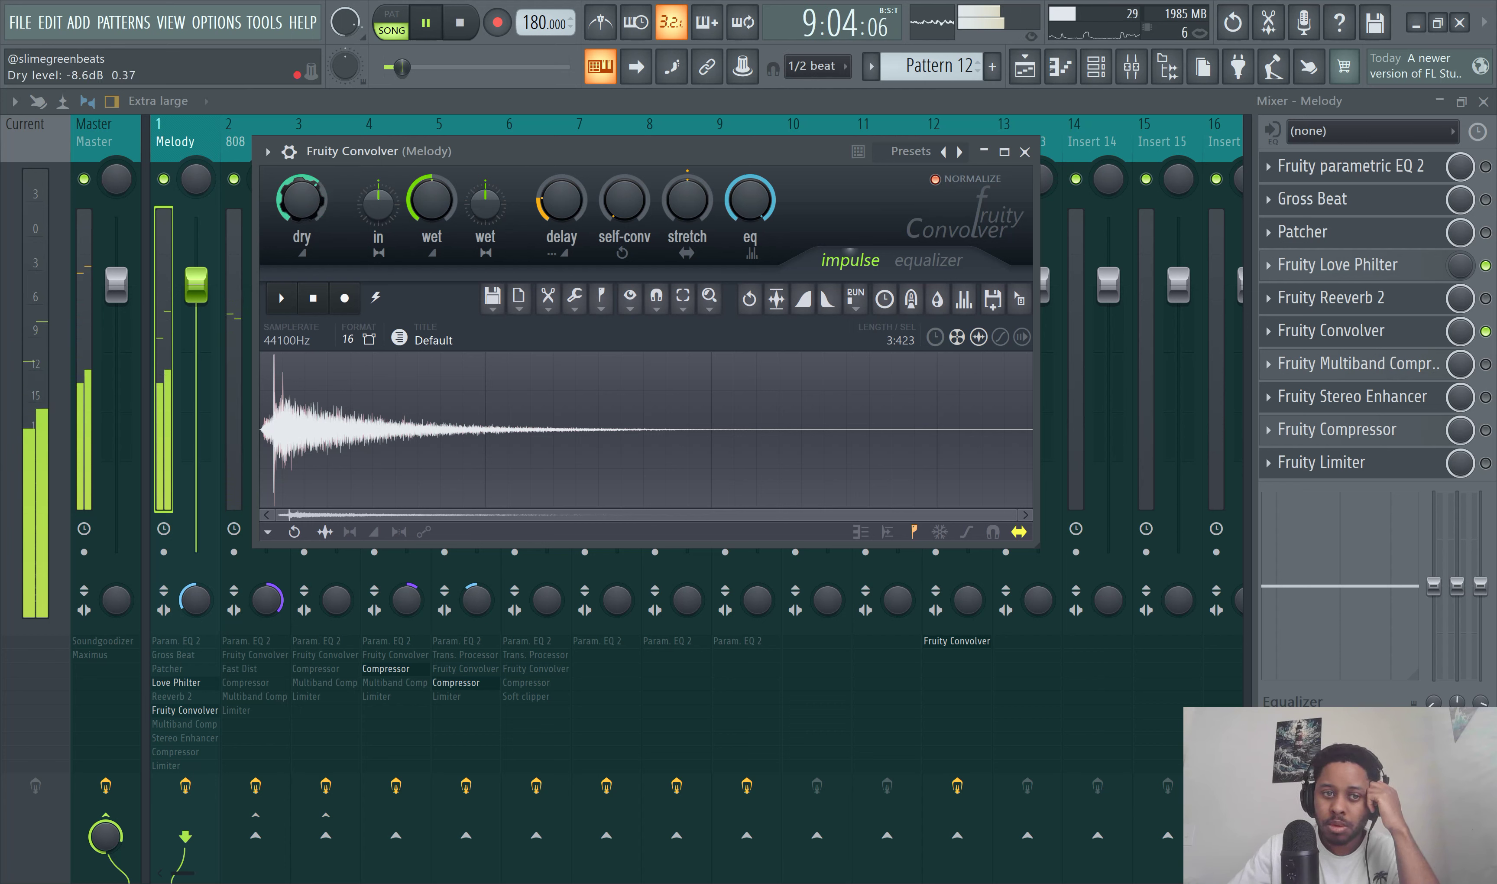
right_click(302, 207)
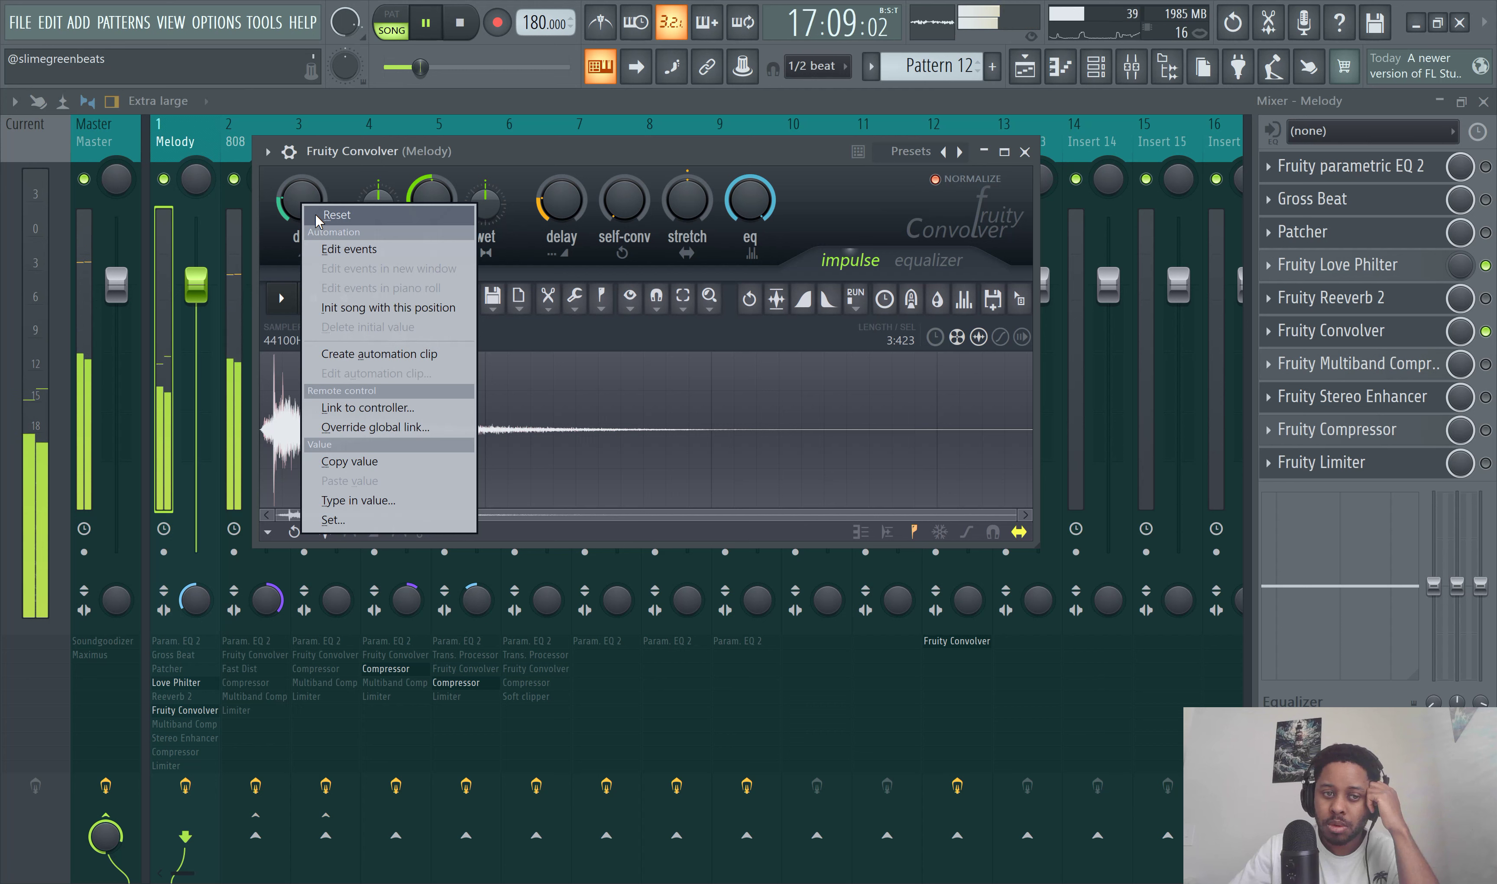
click(316, 215)
click(427, 31)
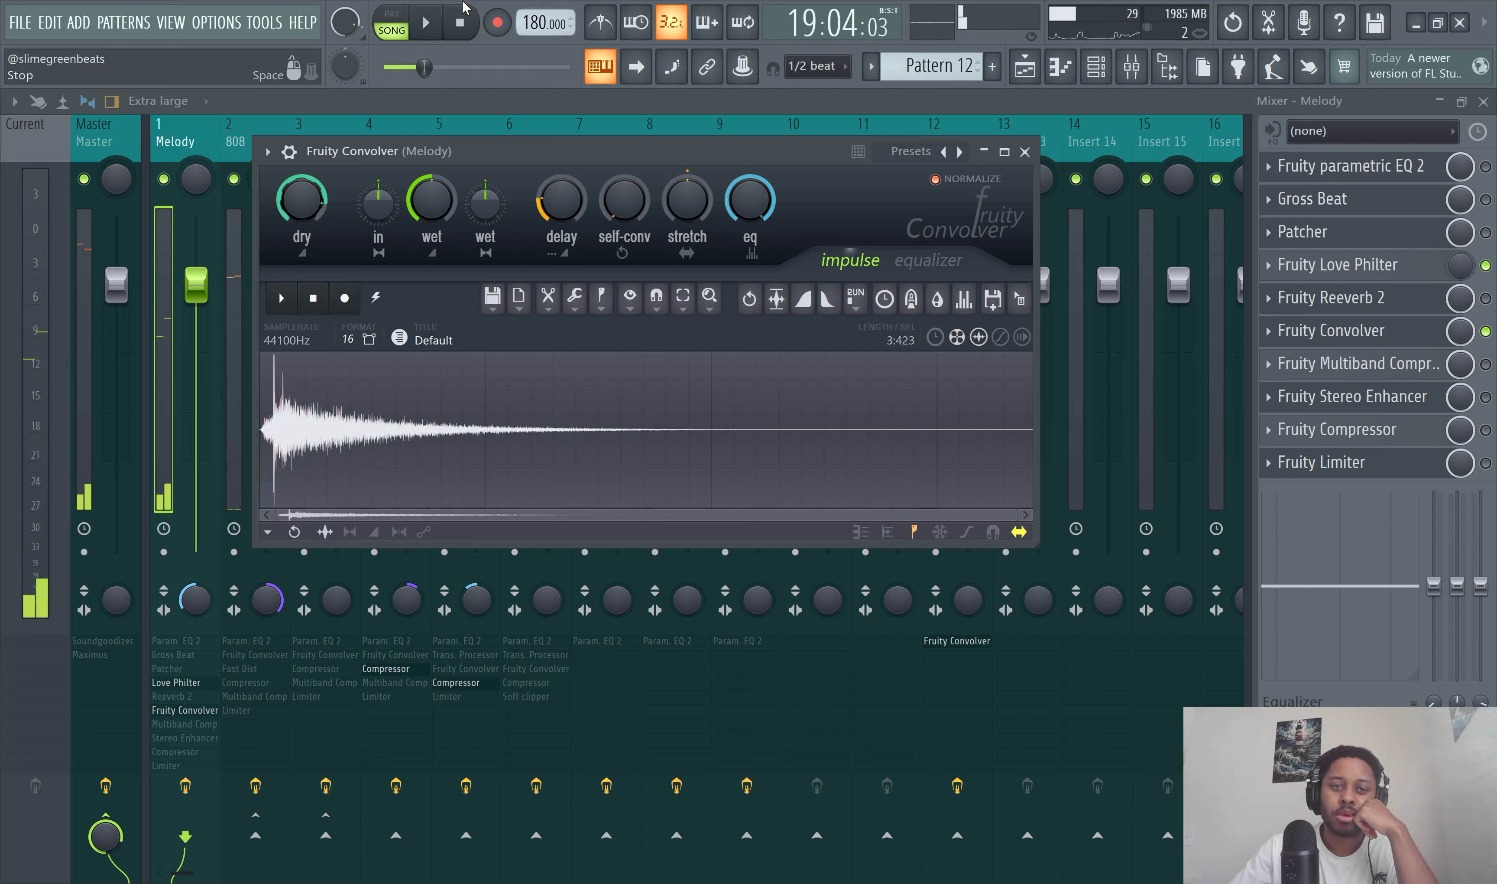
Step: Resume the full mix, briefly try a dry level of -3.7 dB, pause, and close the Fruity Convolver
click(428, 32)
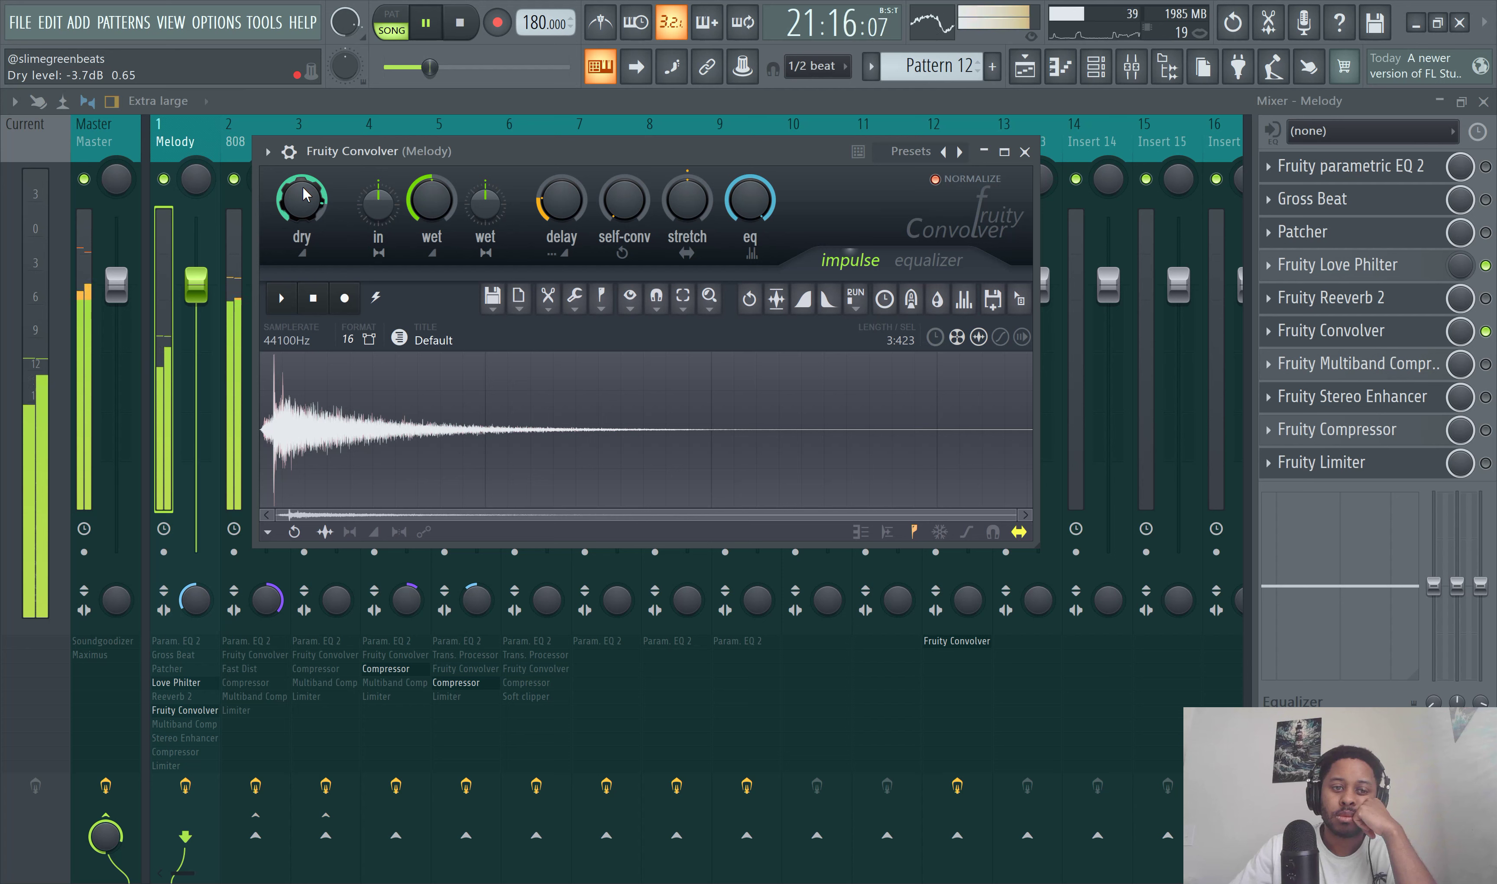
click(426, 23)
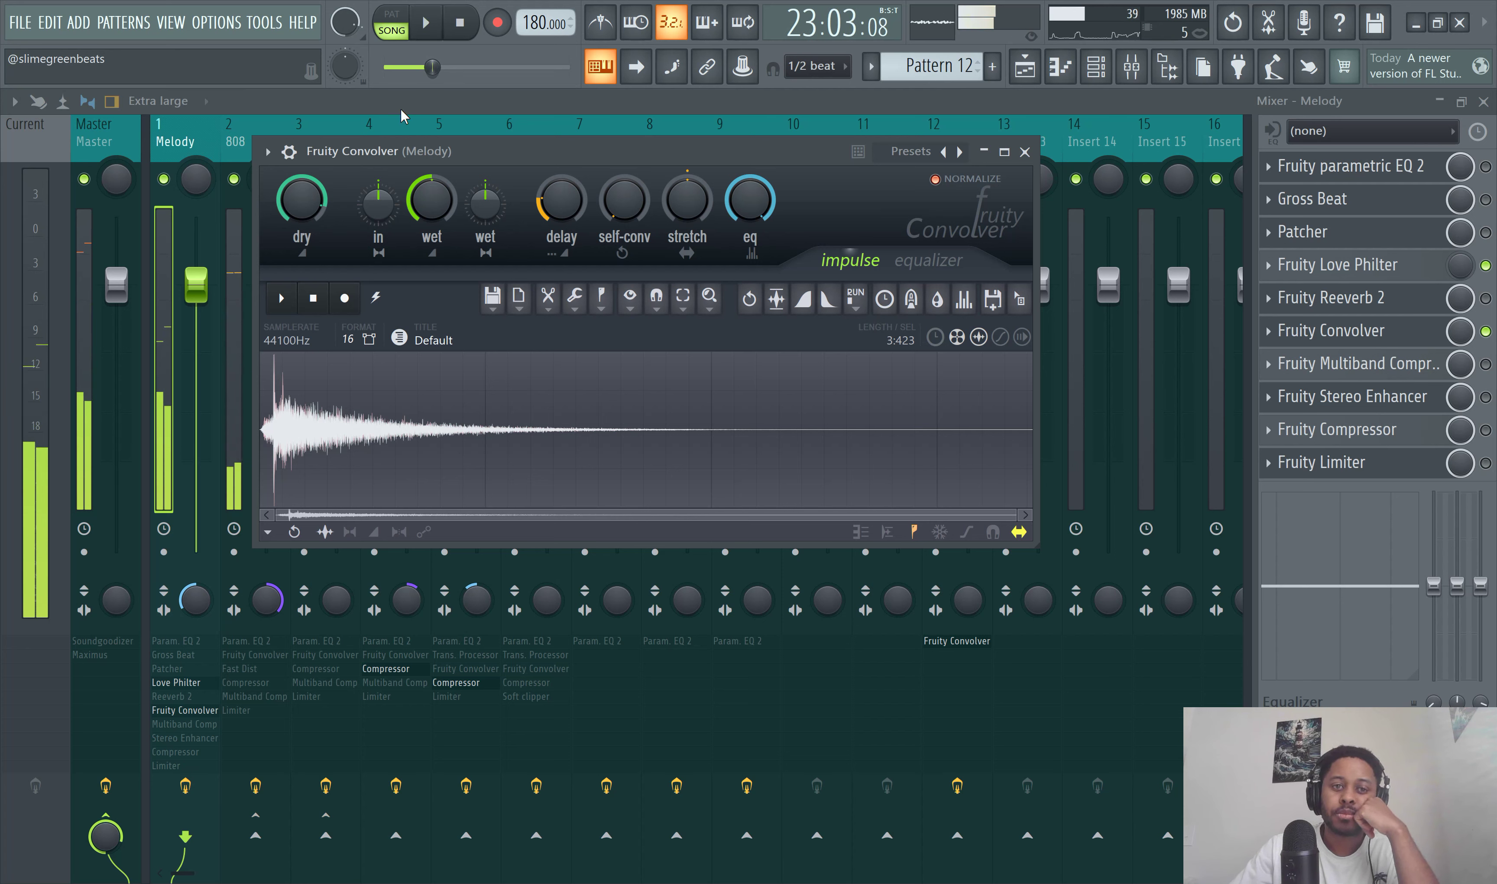
key(Escape)
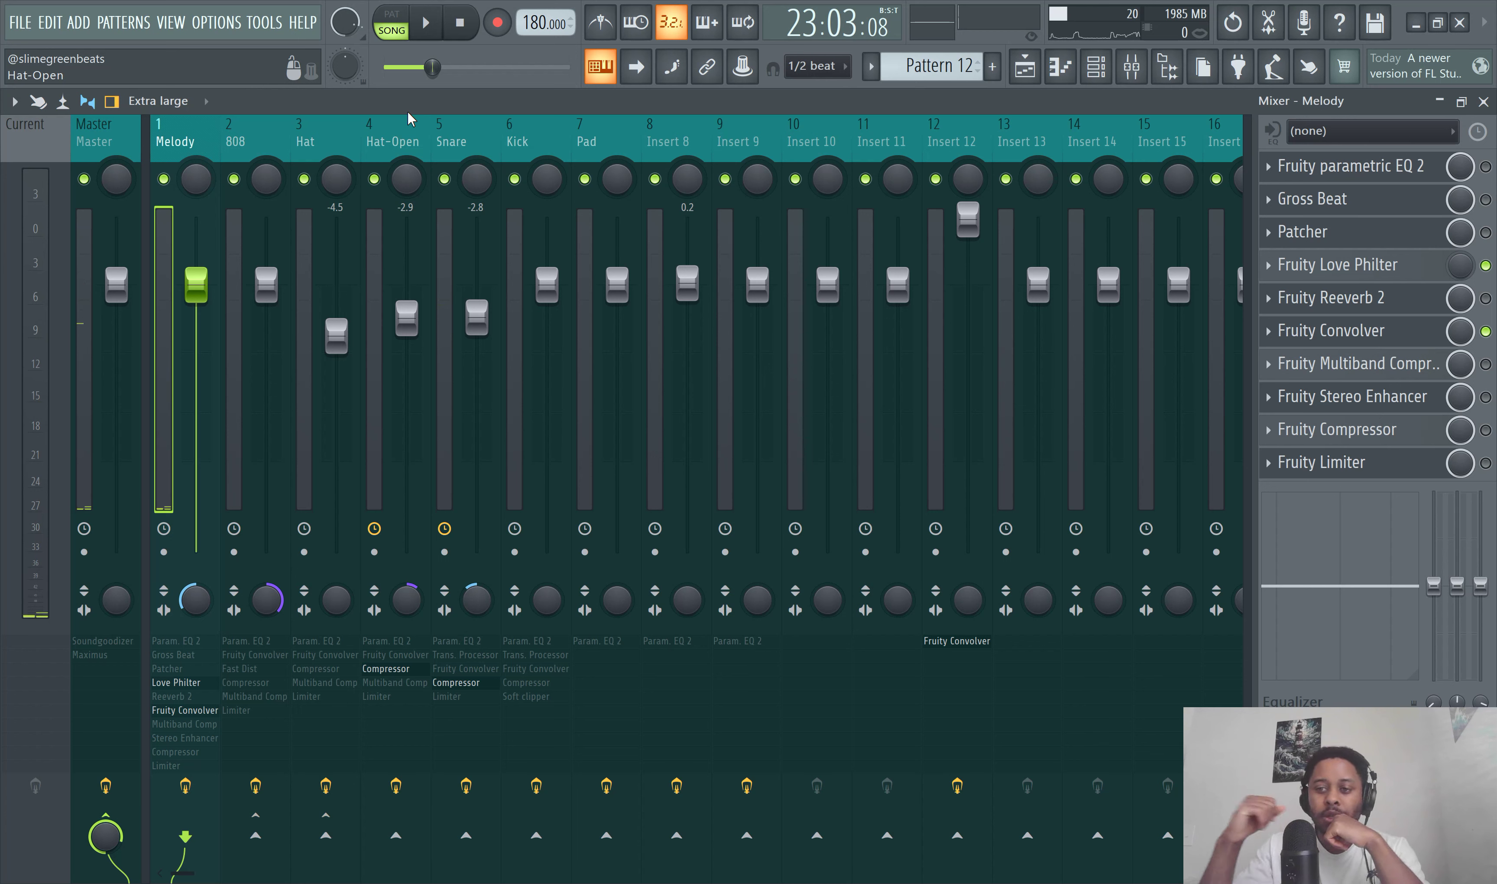
Step: Play the full mix, reopen the Melody track's Fruity Convolver, and inspect its pre-delay and dry level
click(430, 29)
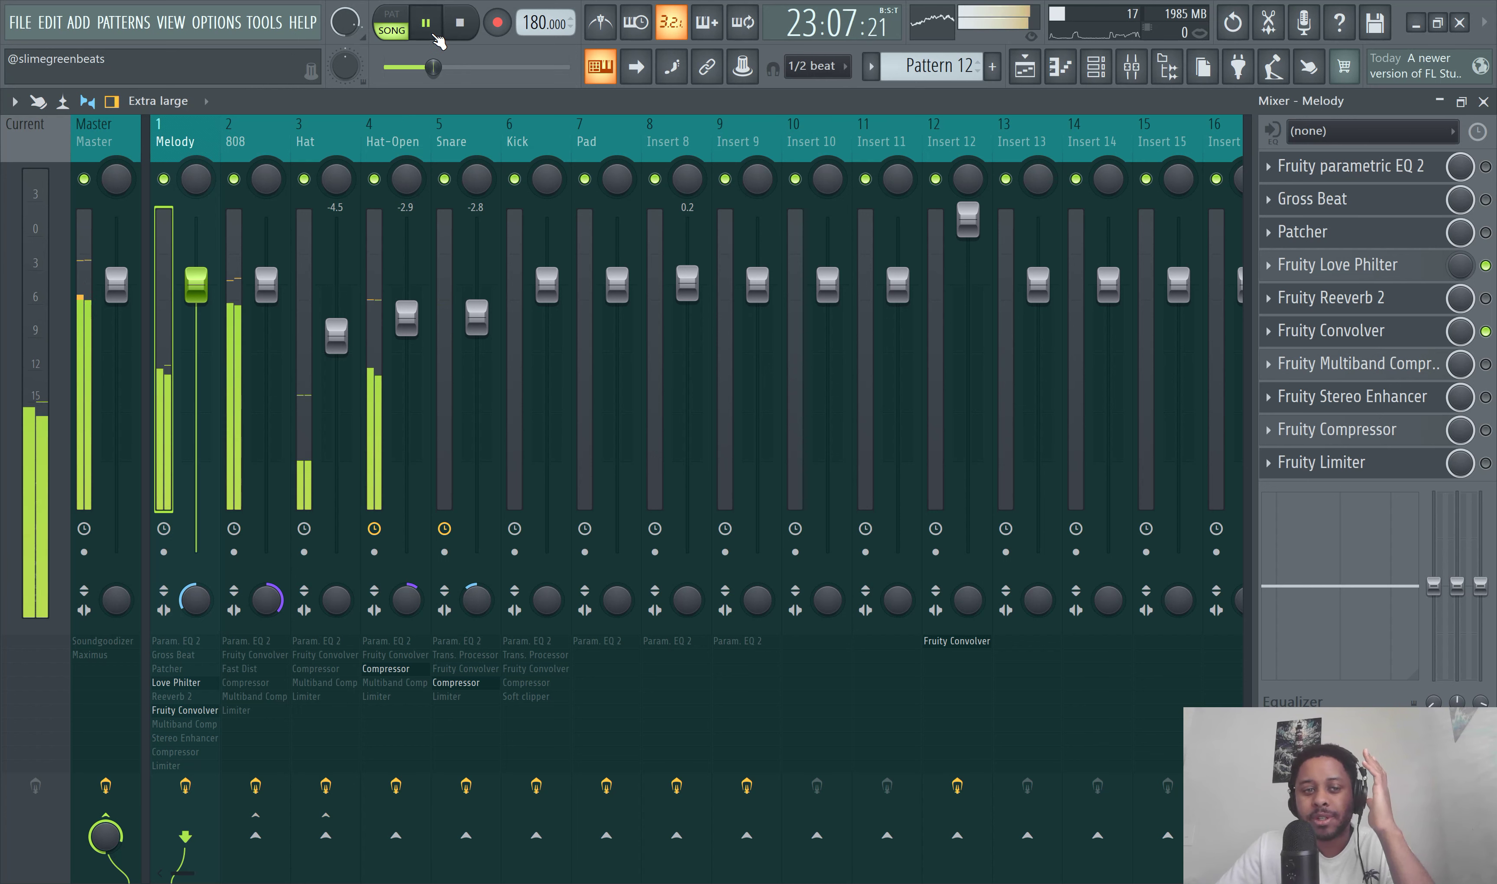
click(1317, 331)
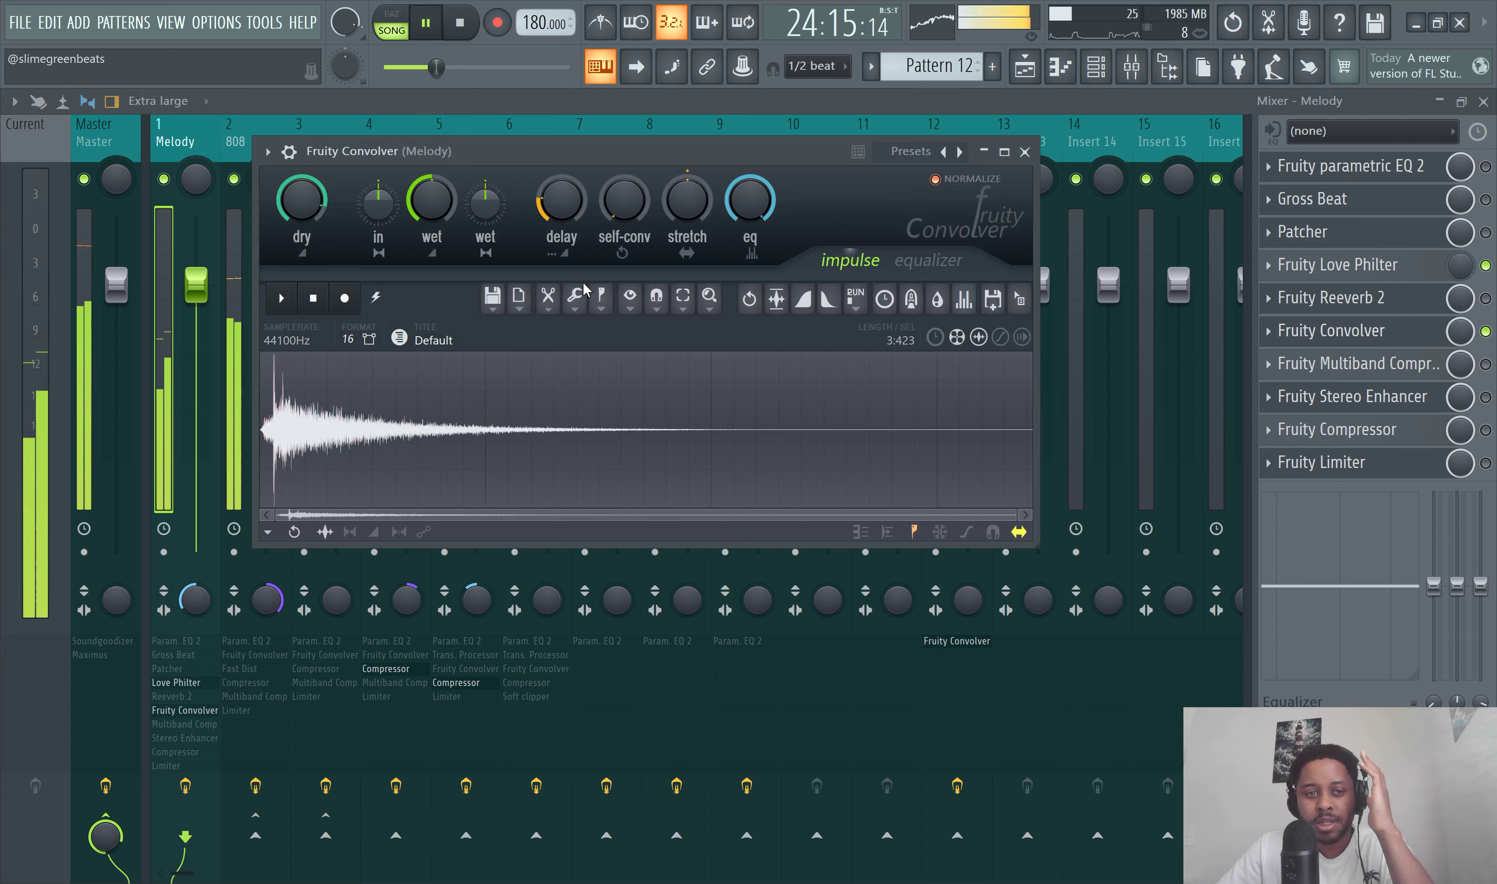
click(426, 22)
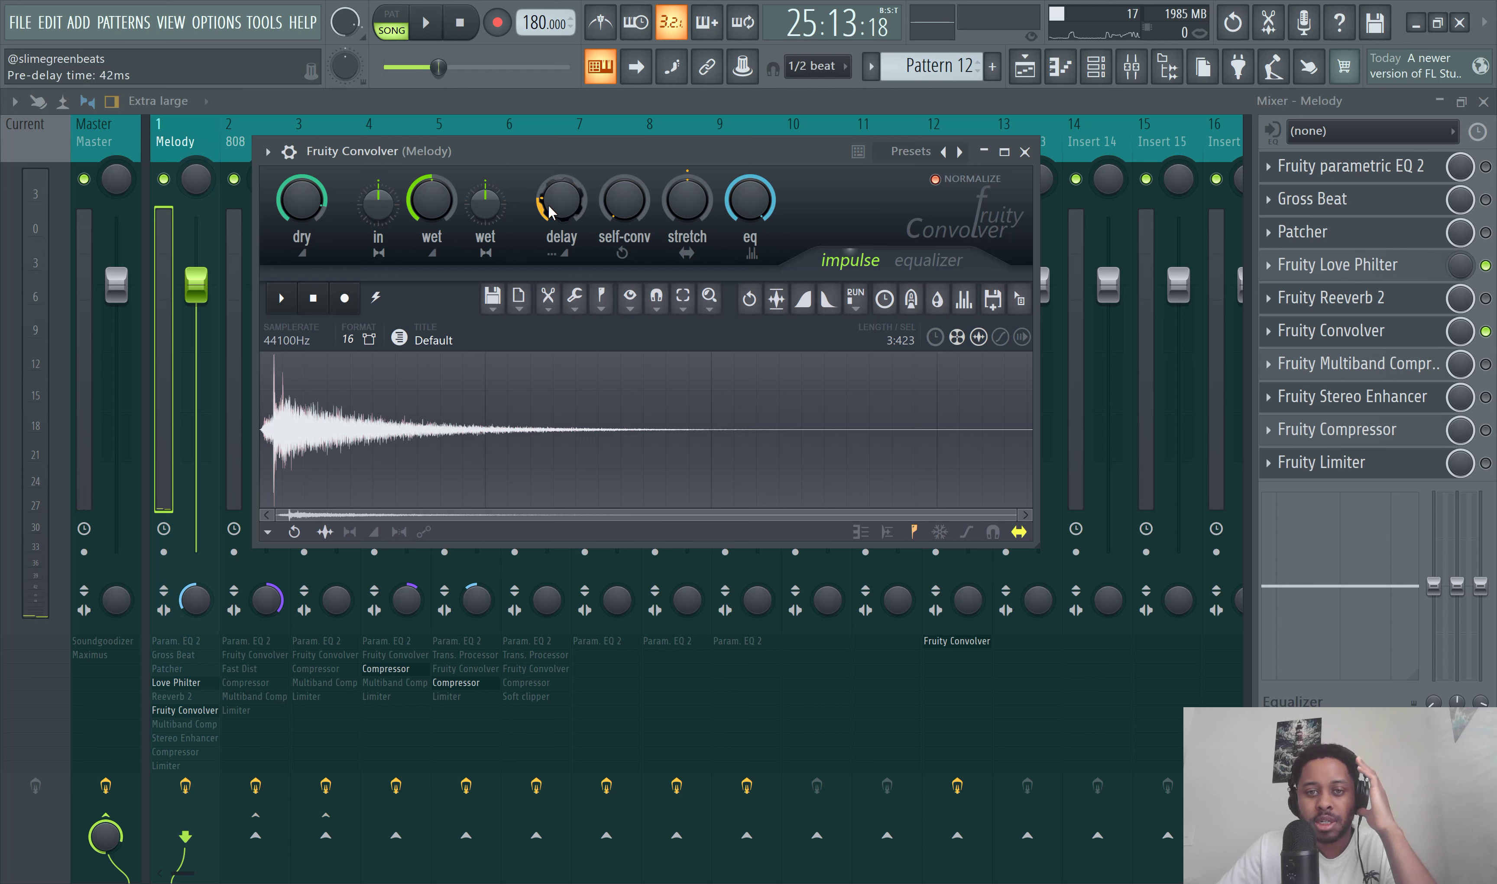
key(space)
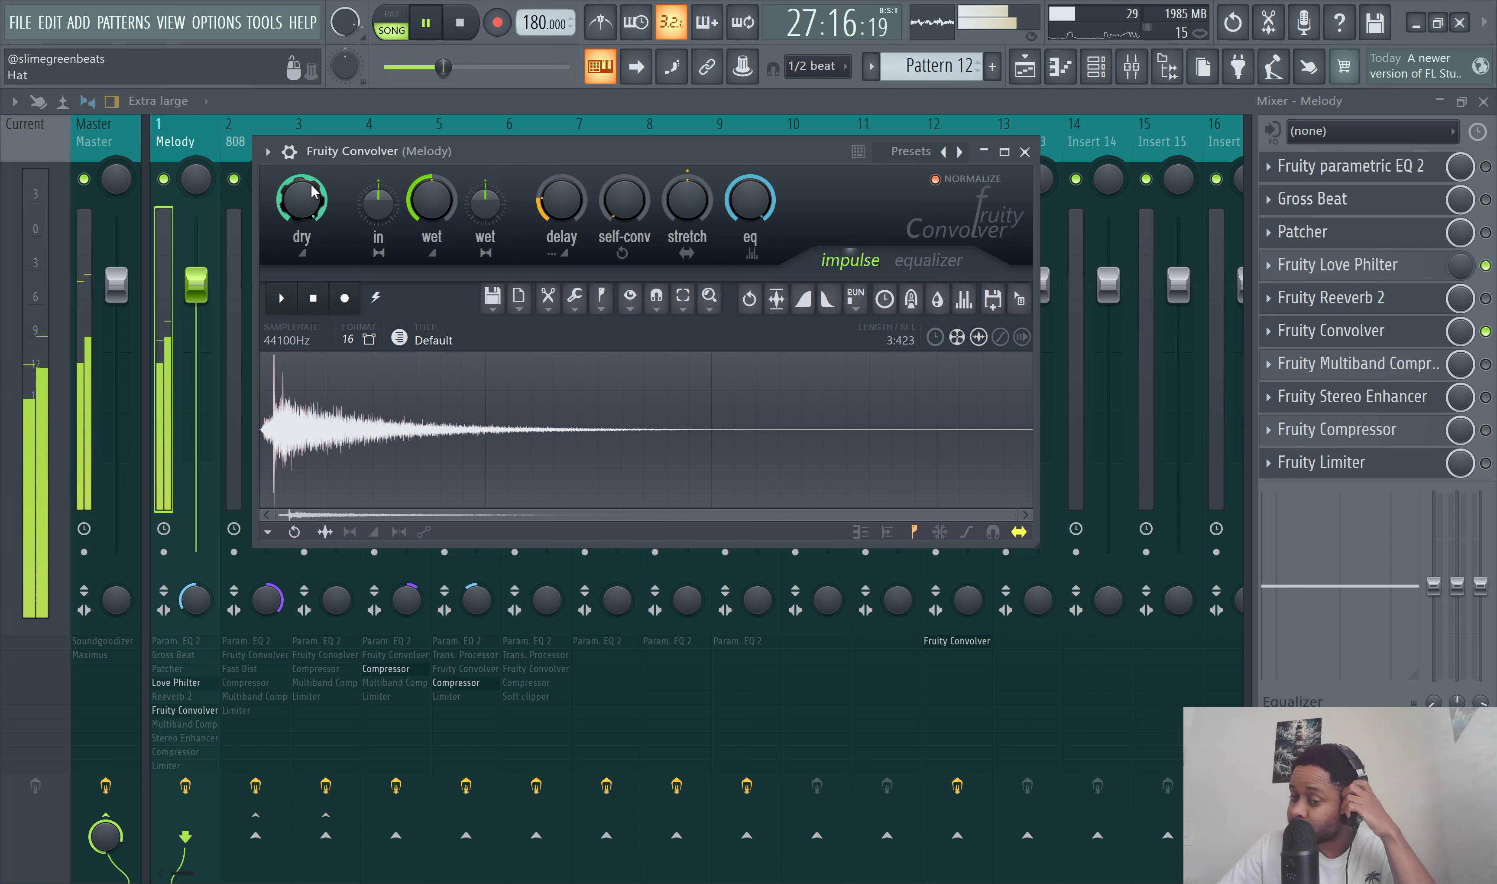
Step: Fine-tune the dry level of the Melody track's Fruity Convolver to -2.6 dB against the full mix, pause, and close the plugin
drag(313, 193, 314, 190)
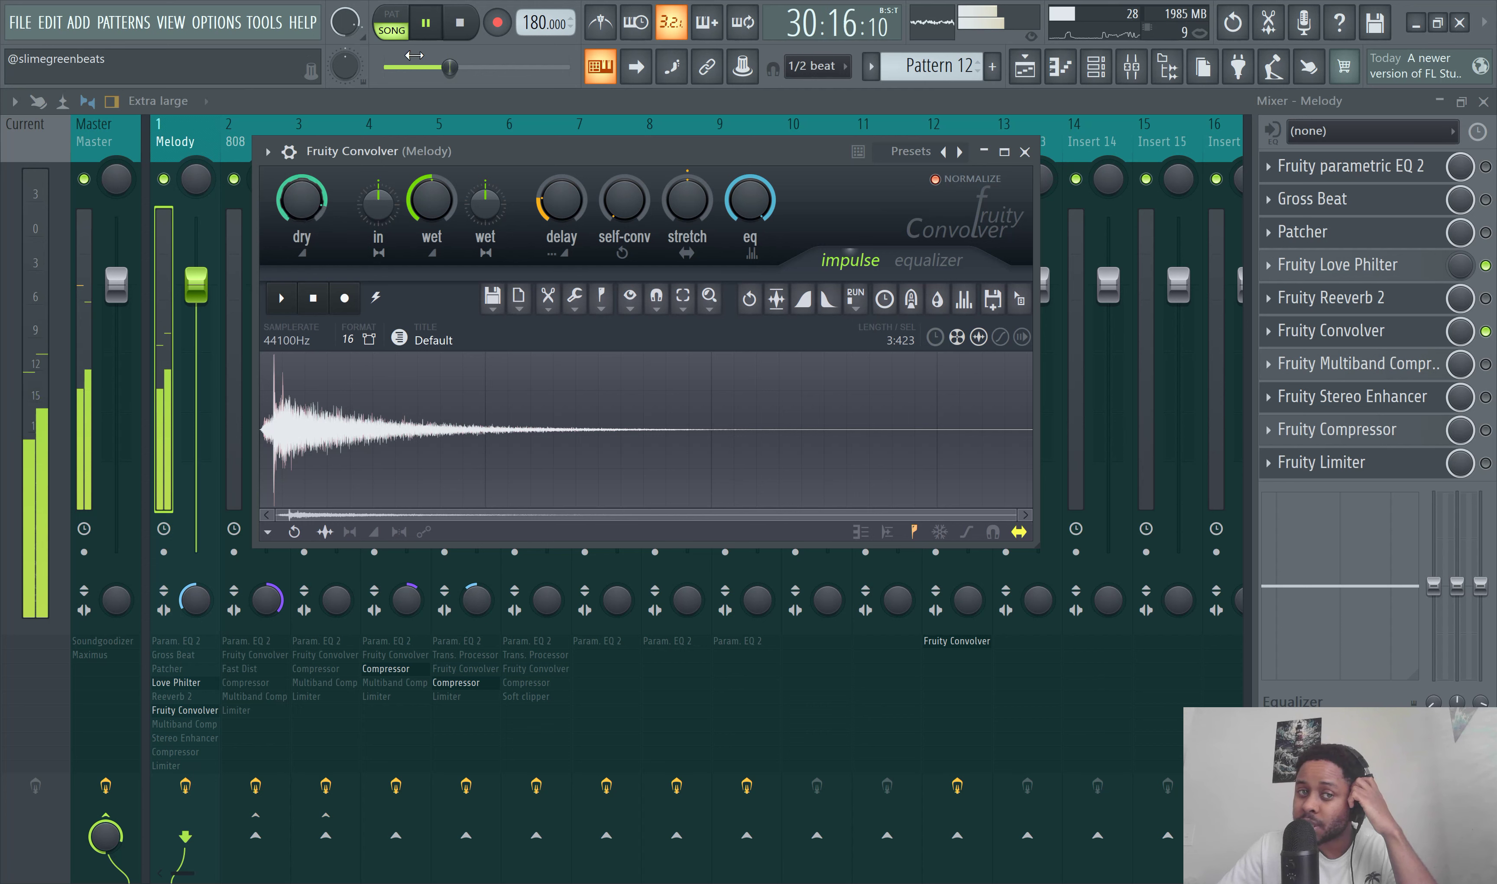
key(space)
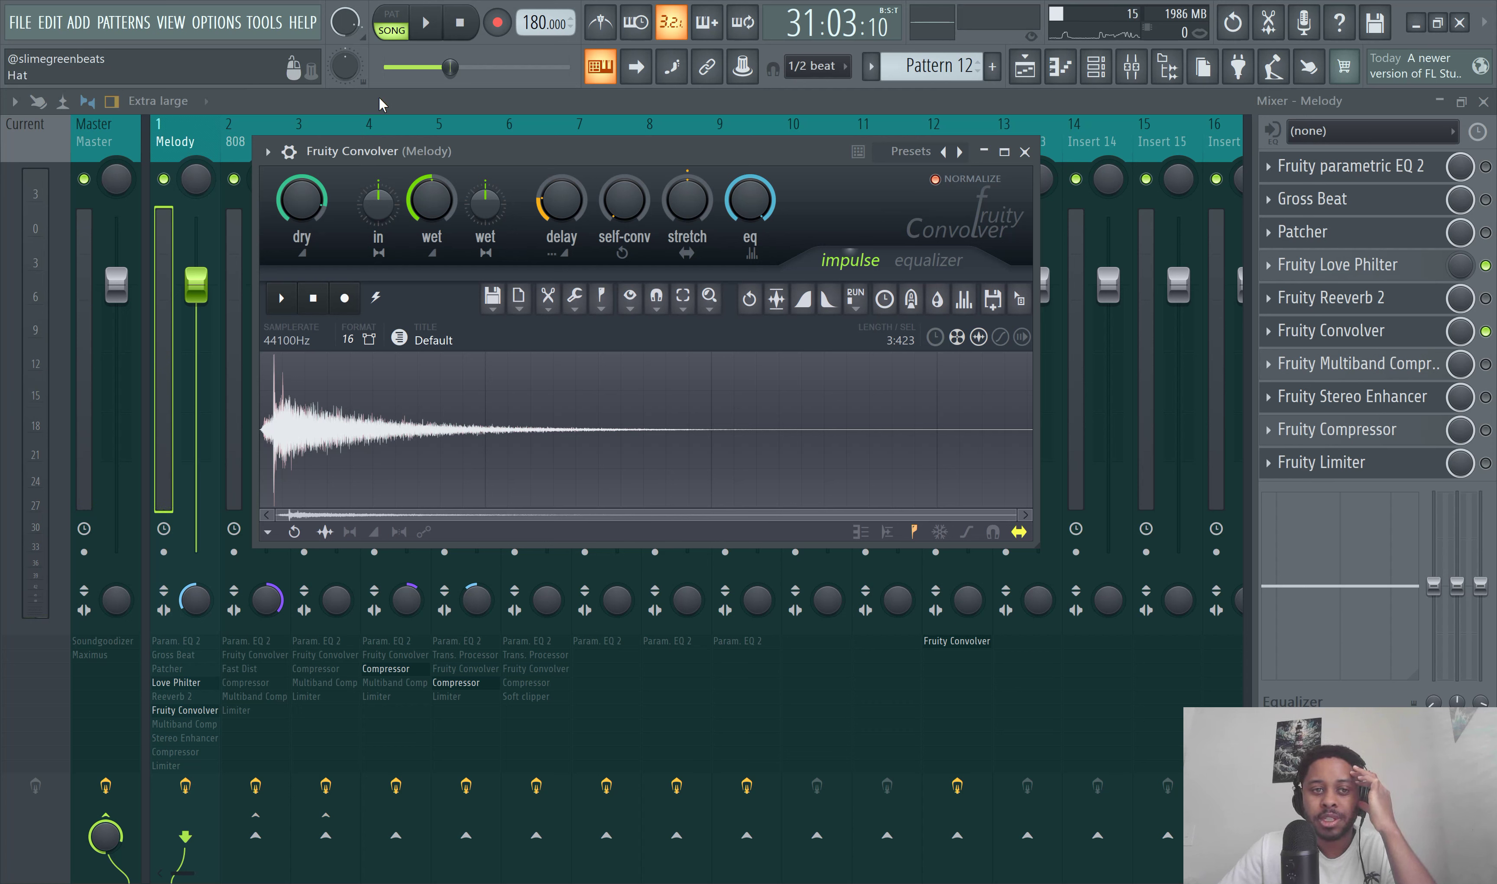
click(426, 23)
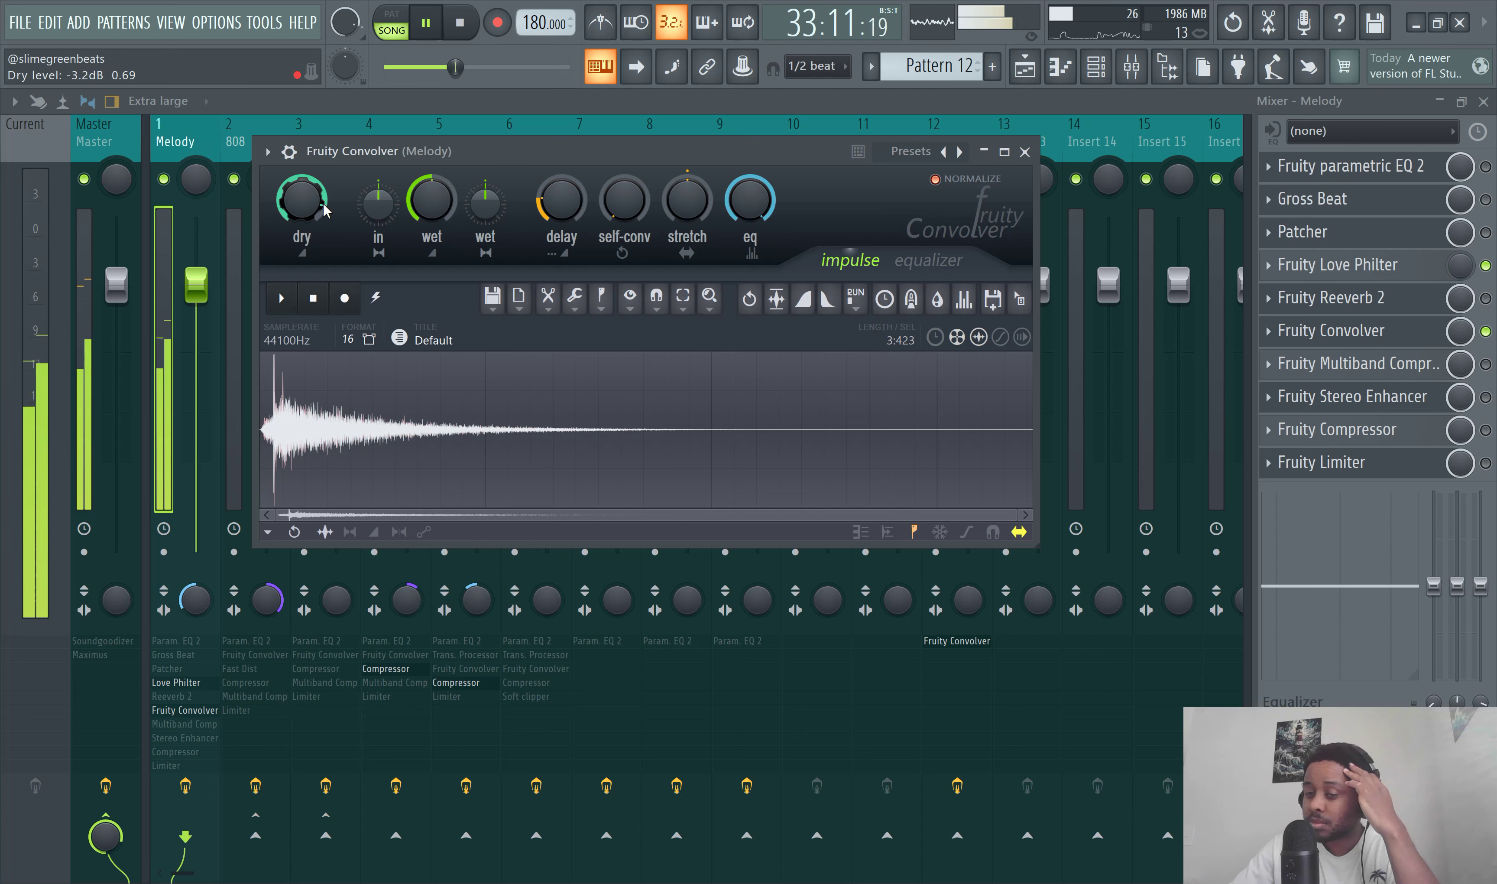
mouse_move(326, 211)
mouse_down()
mouse_move(326, 188)
mouse_move(325, 216)
mouse_move(317, 205)
mouse_up()
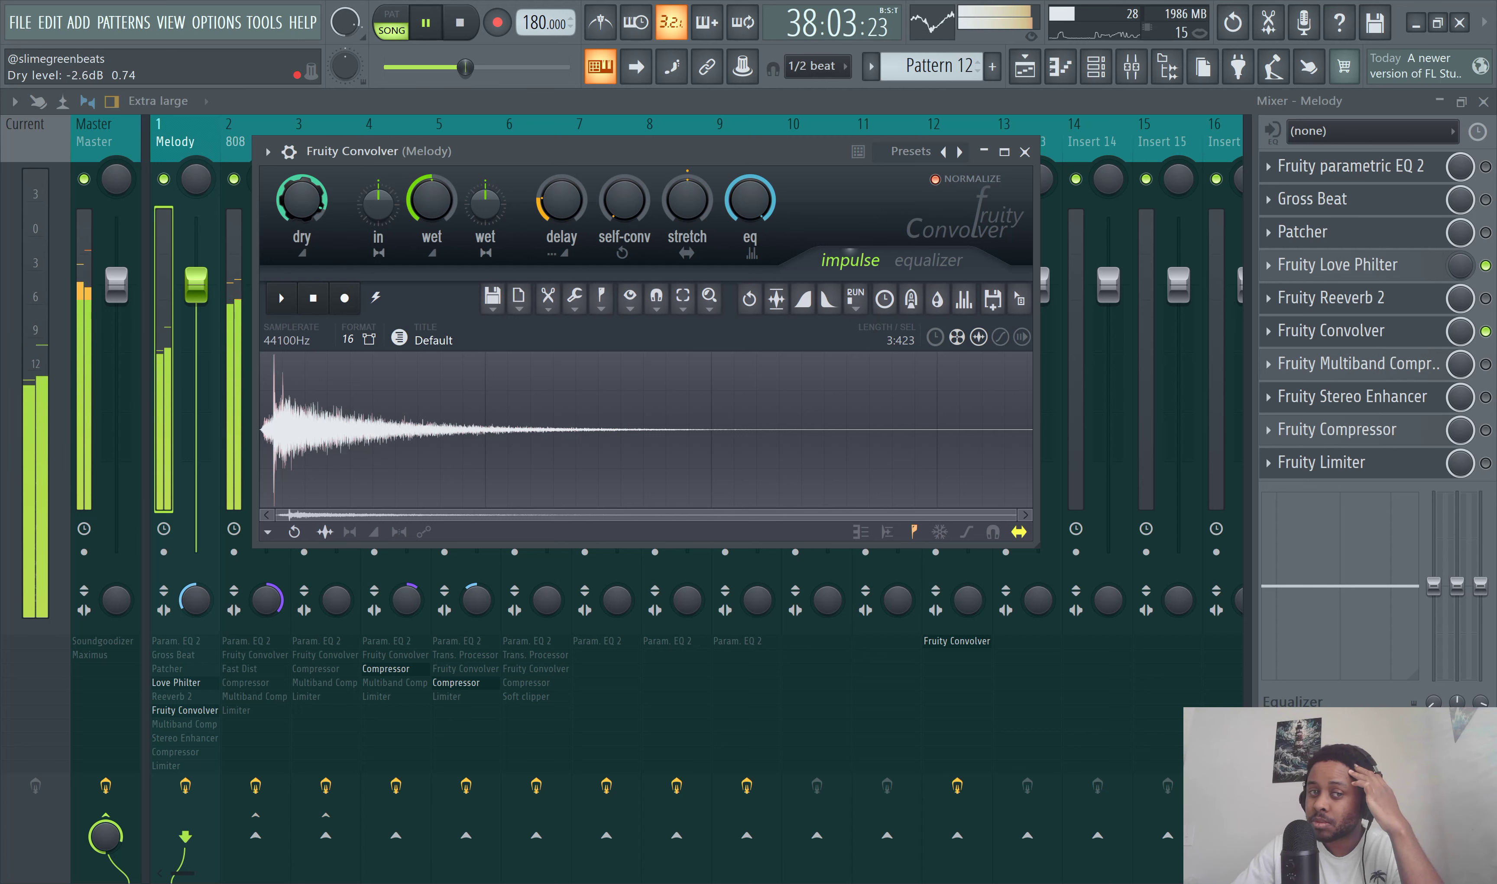
click(427, 24)
key(Escape)
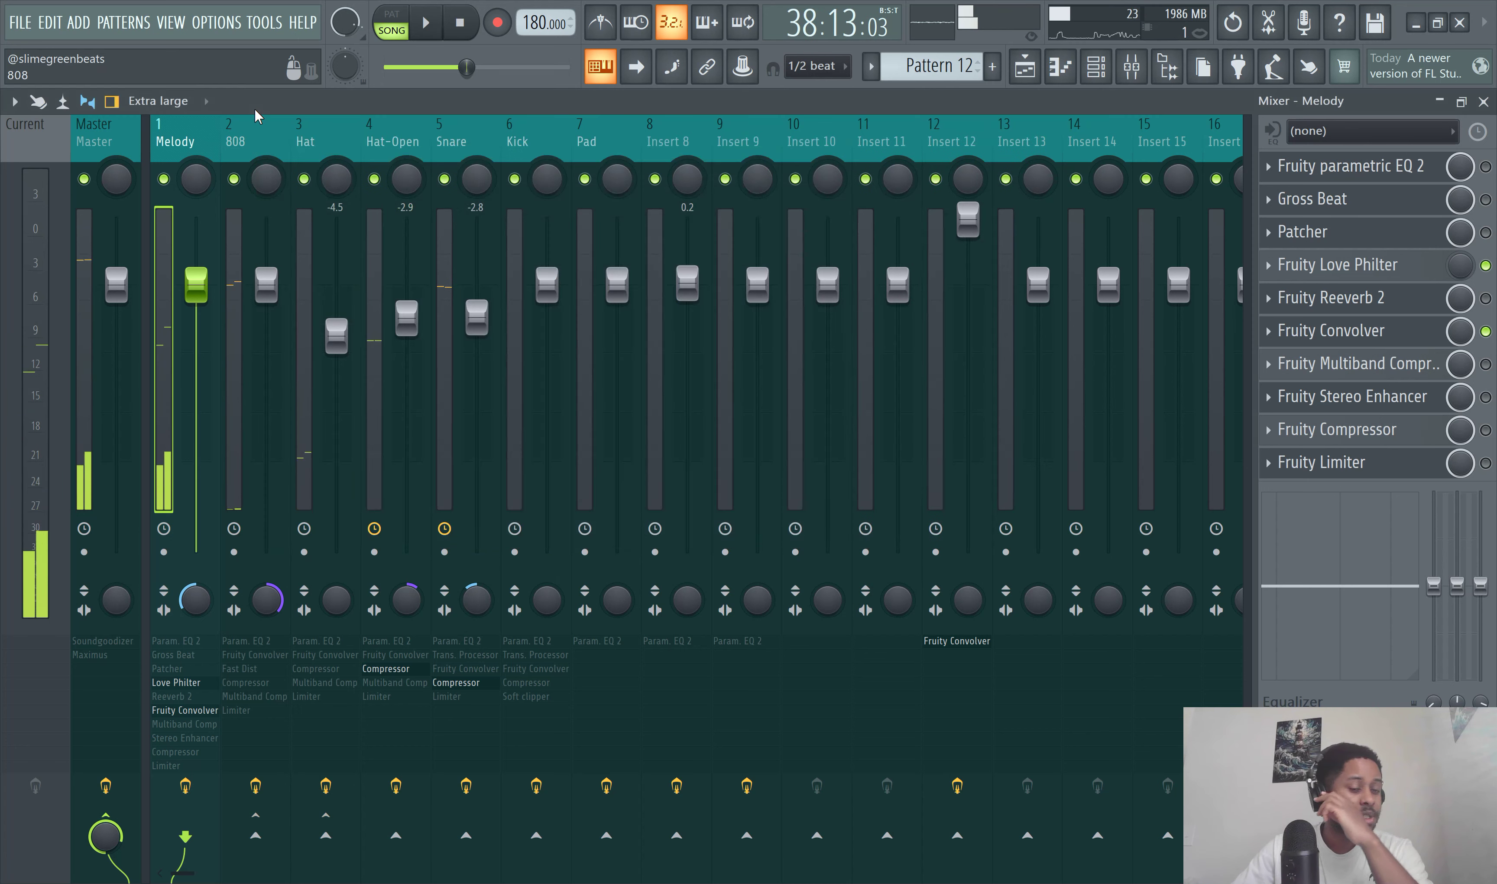
Step: Enable and open the 808 track's Fruity Convolver, audition it in the full mix, and pause
click(235, 226)
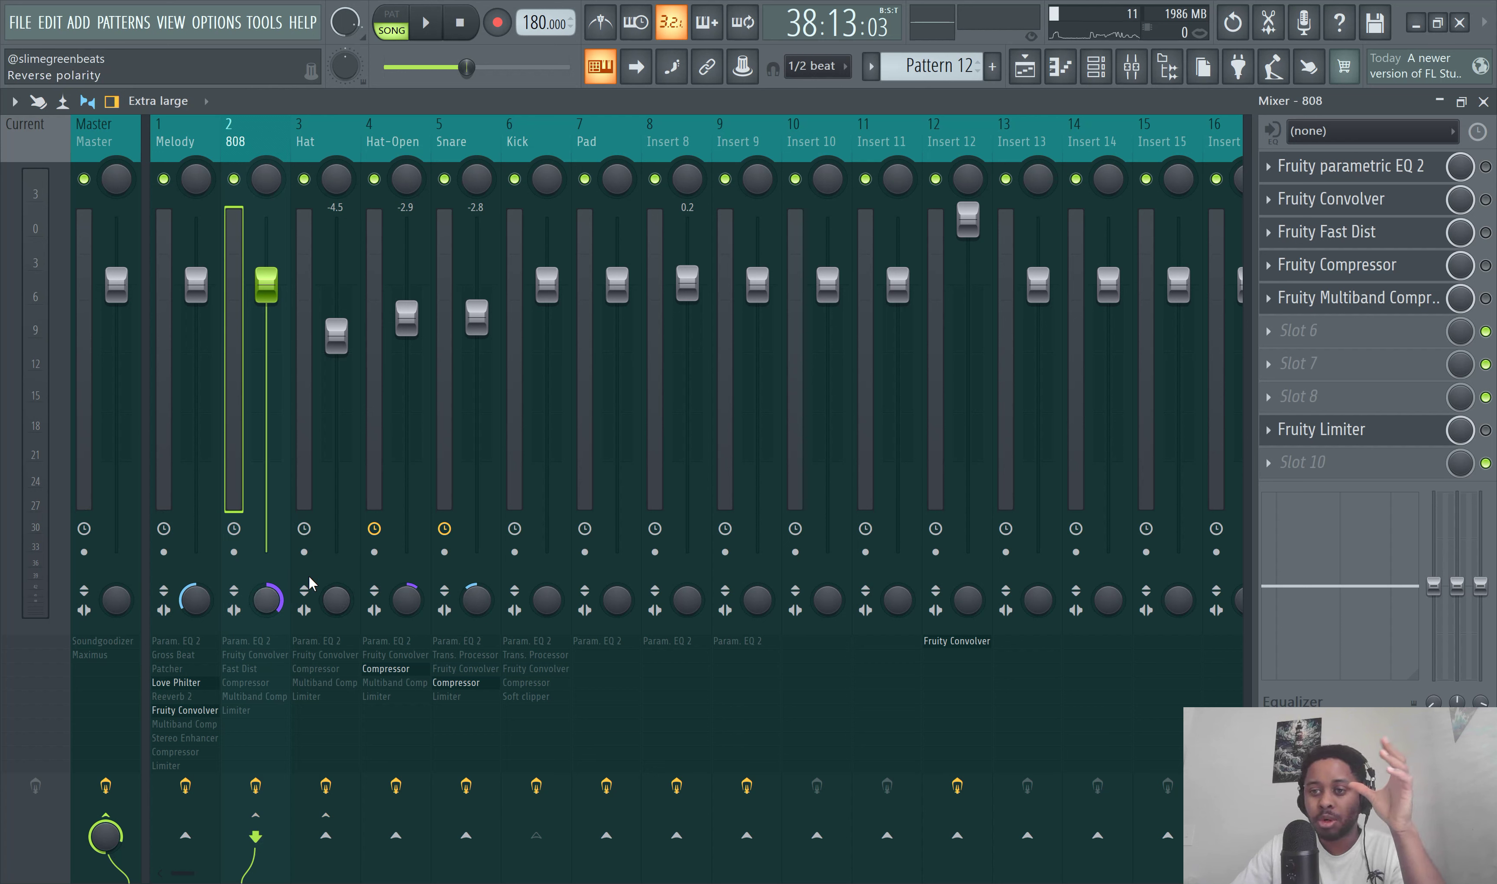
click(1417, 210)
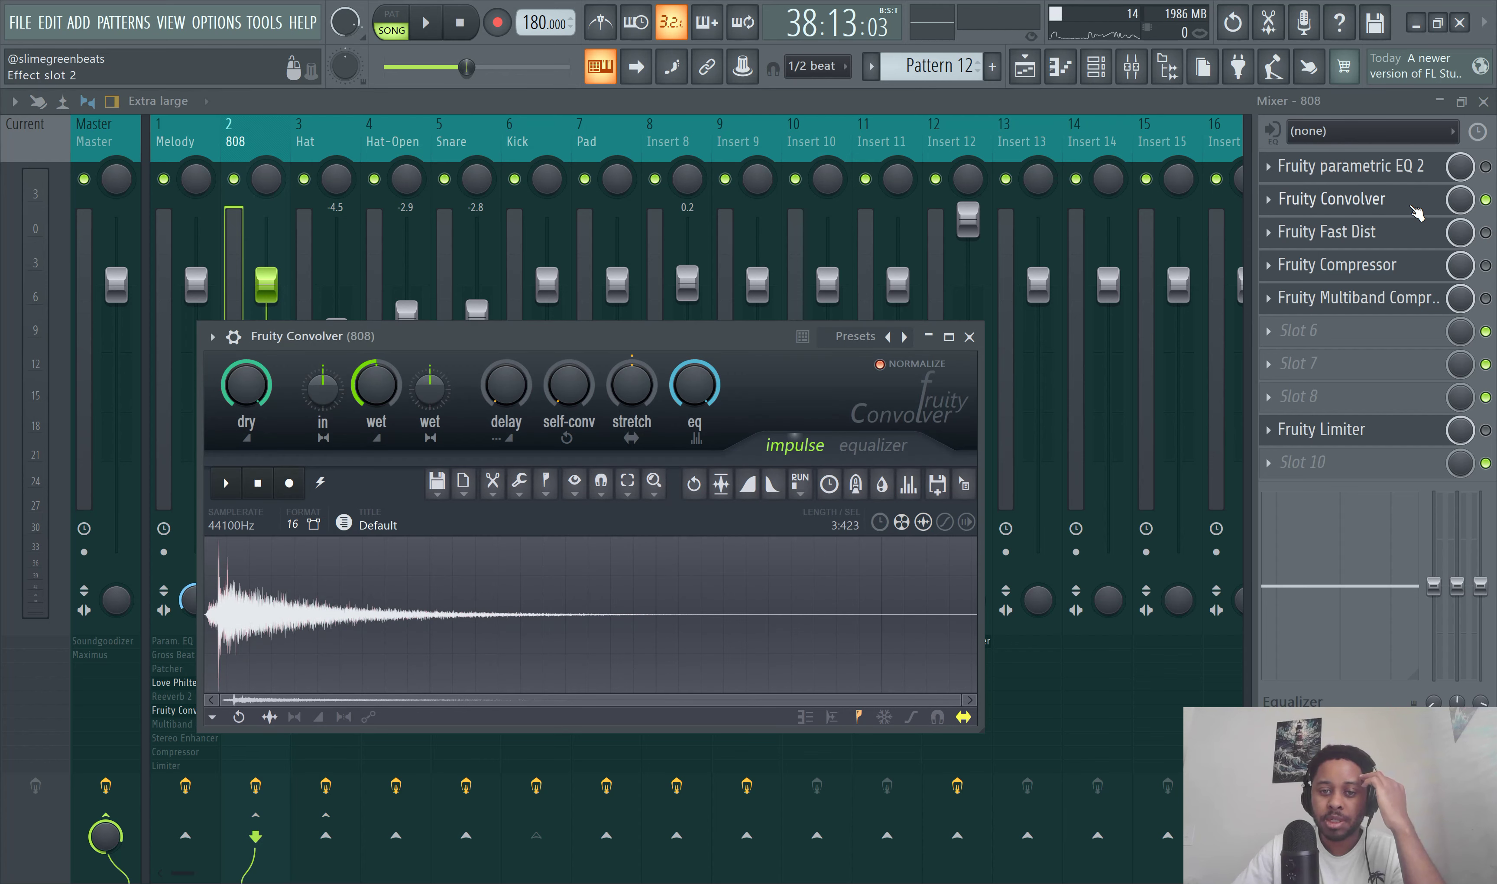
click(436, 30)
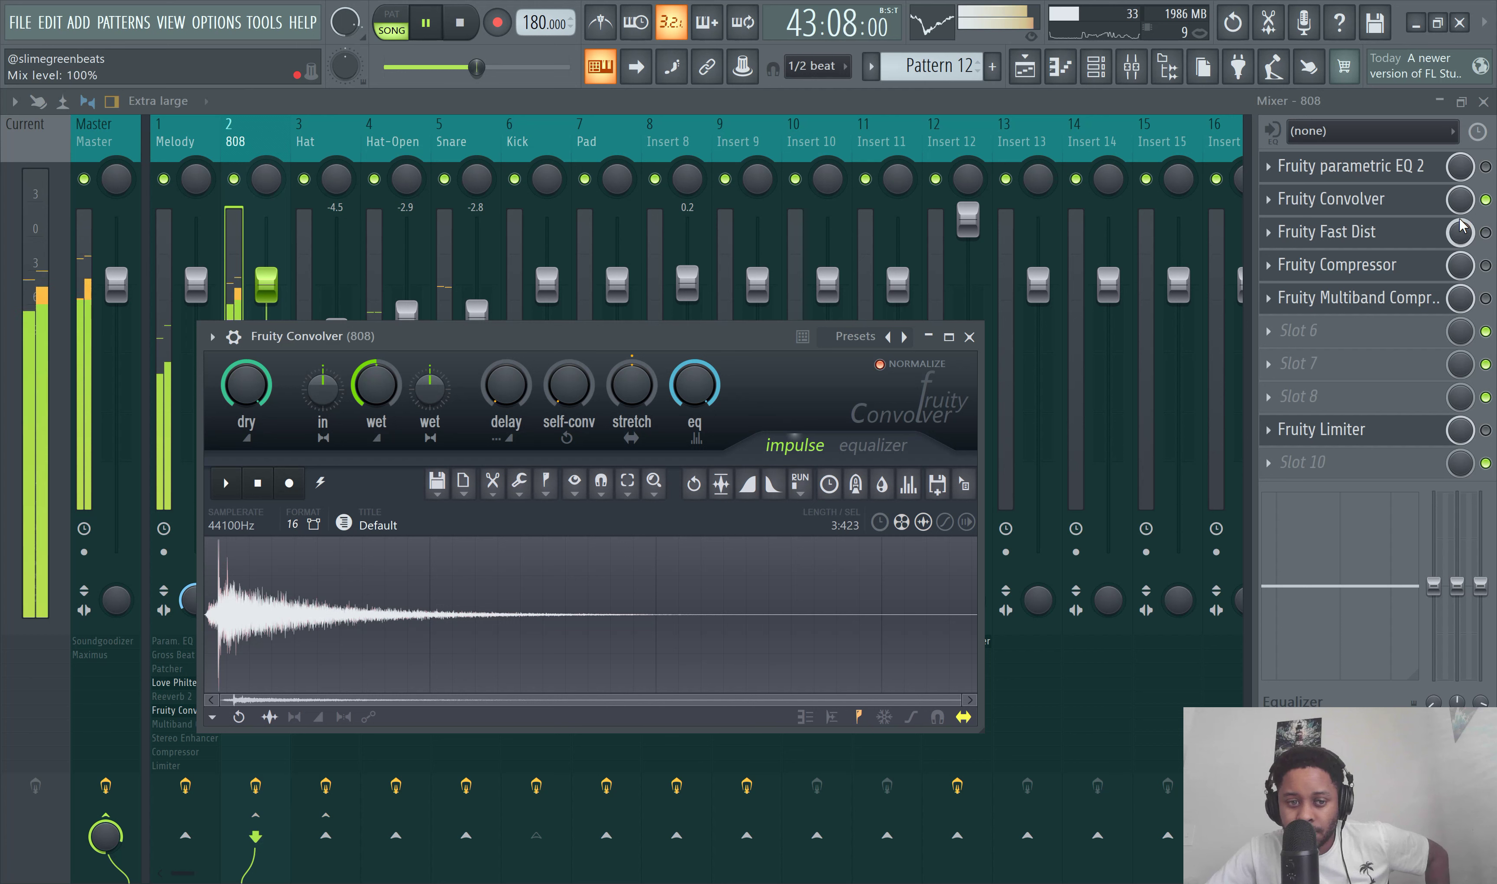
click(427, 24)
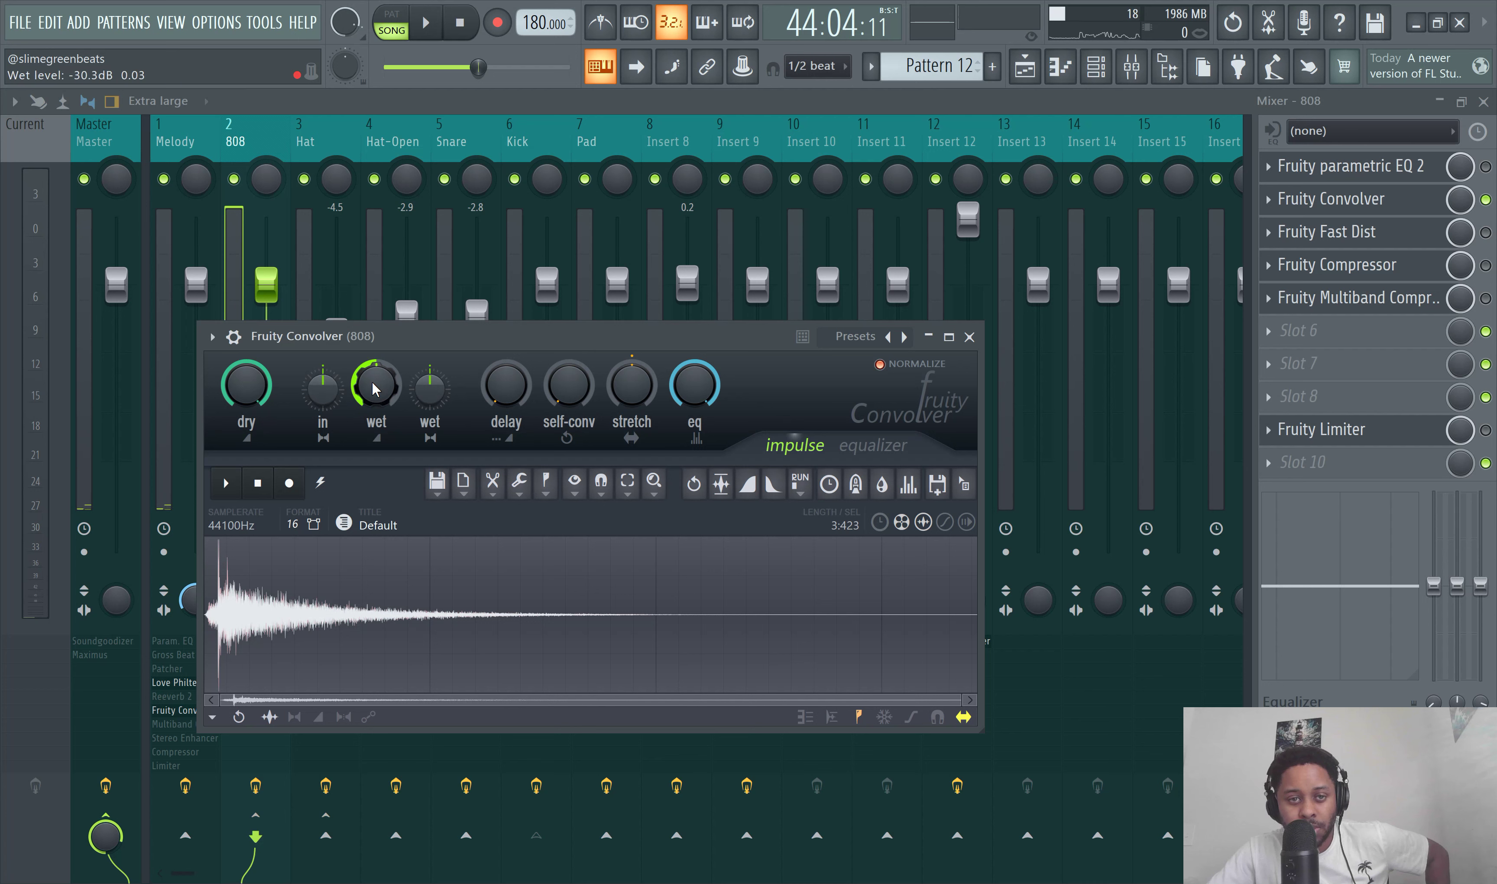
Step: Lower the 808 Fruity Convolver's wet level to about -52.5 dB while the mix plays, pause, and close the plugin
click(427, 24)
drag(376, 384, 377, 409)
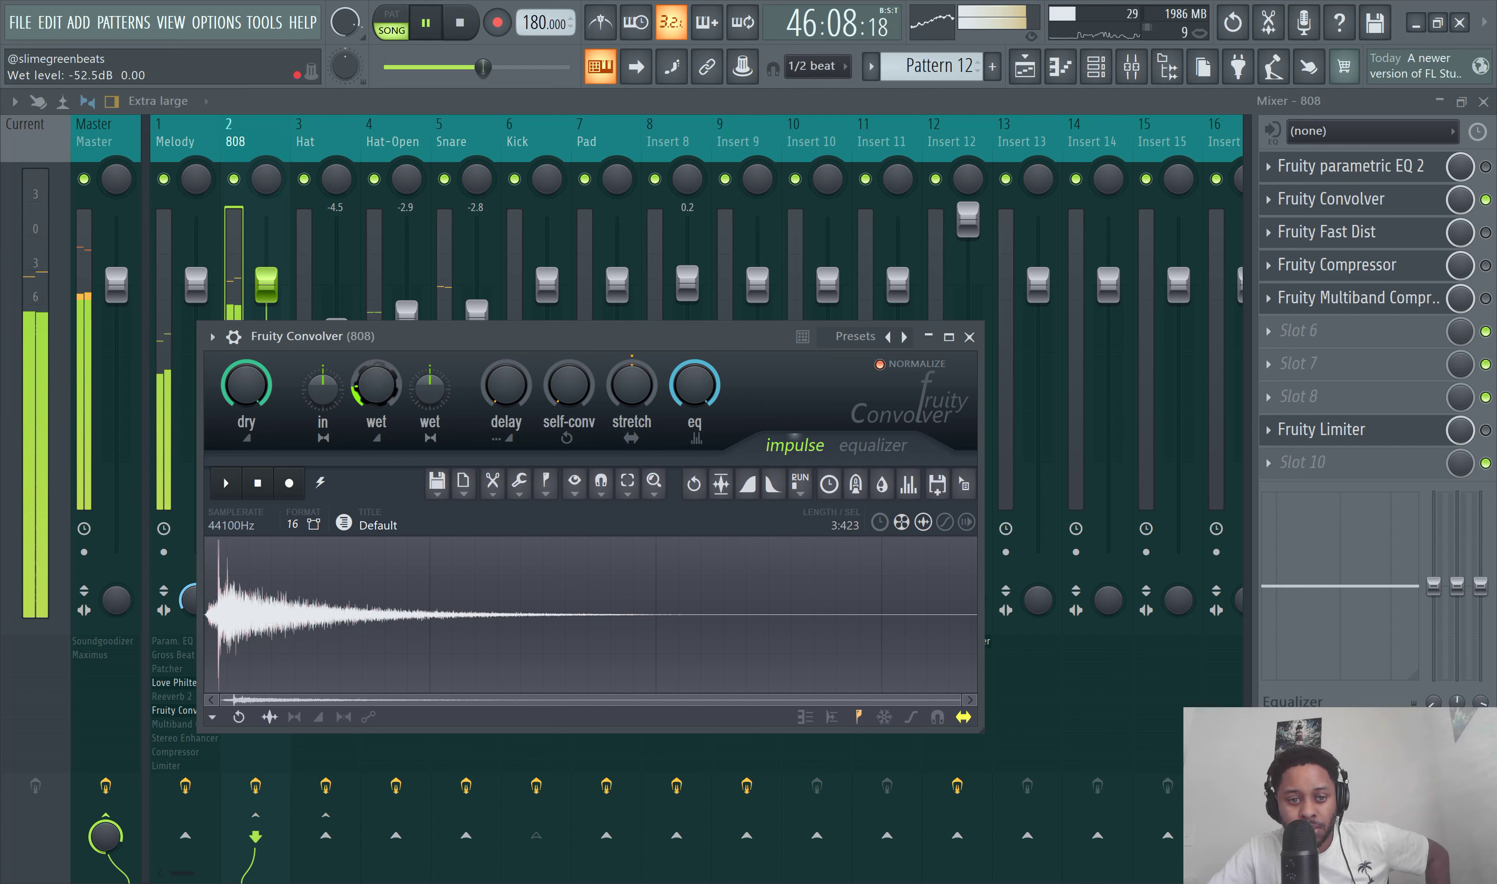
drag(376, 409, 376, 407)
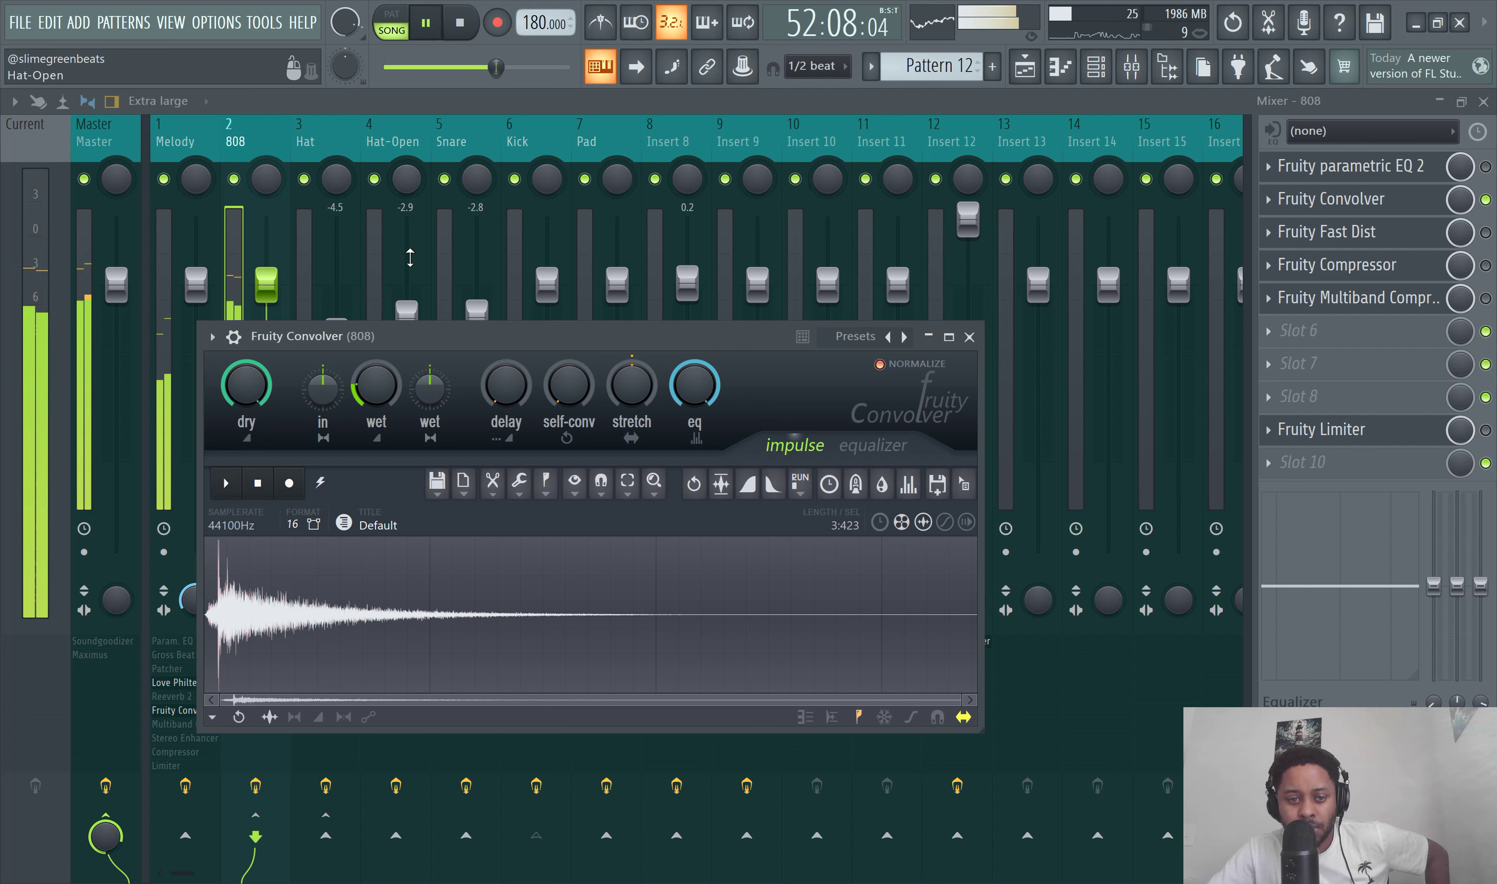
drag(376, 386, 383, 425)
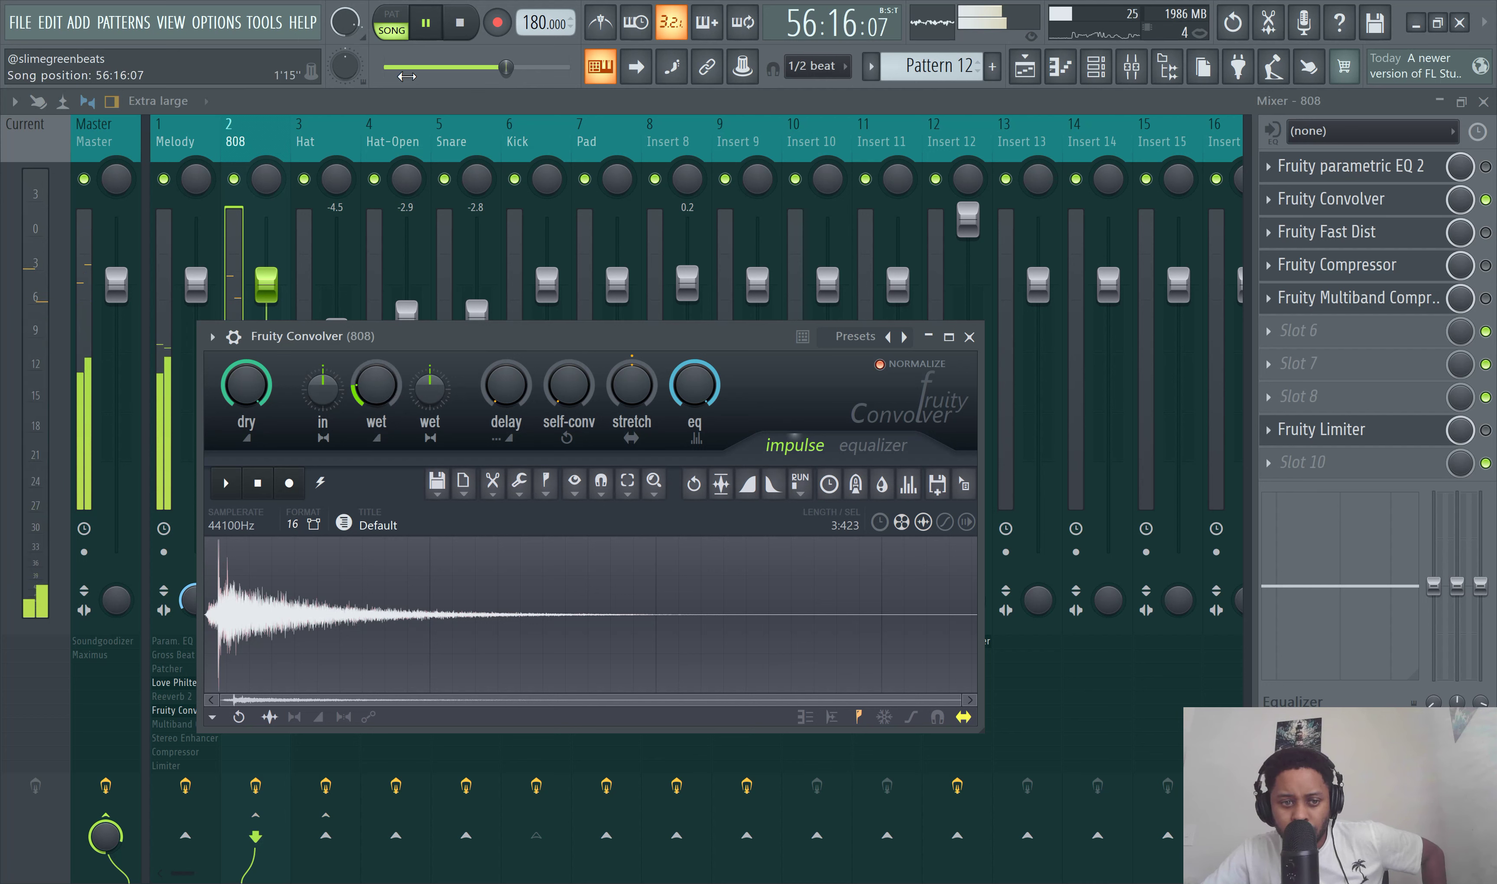
click(426, 24)
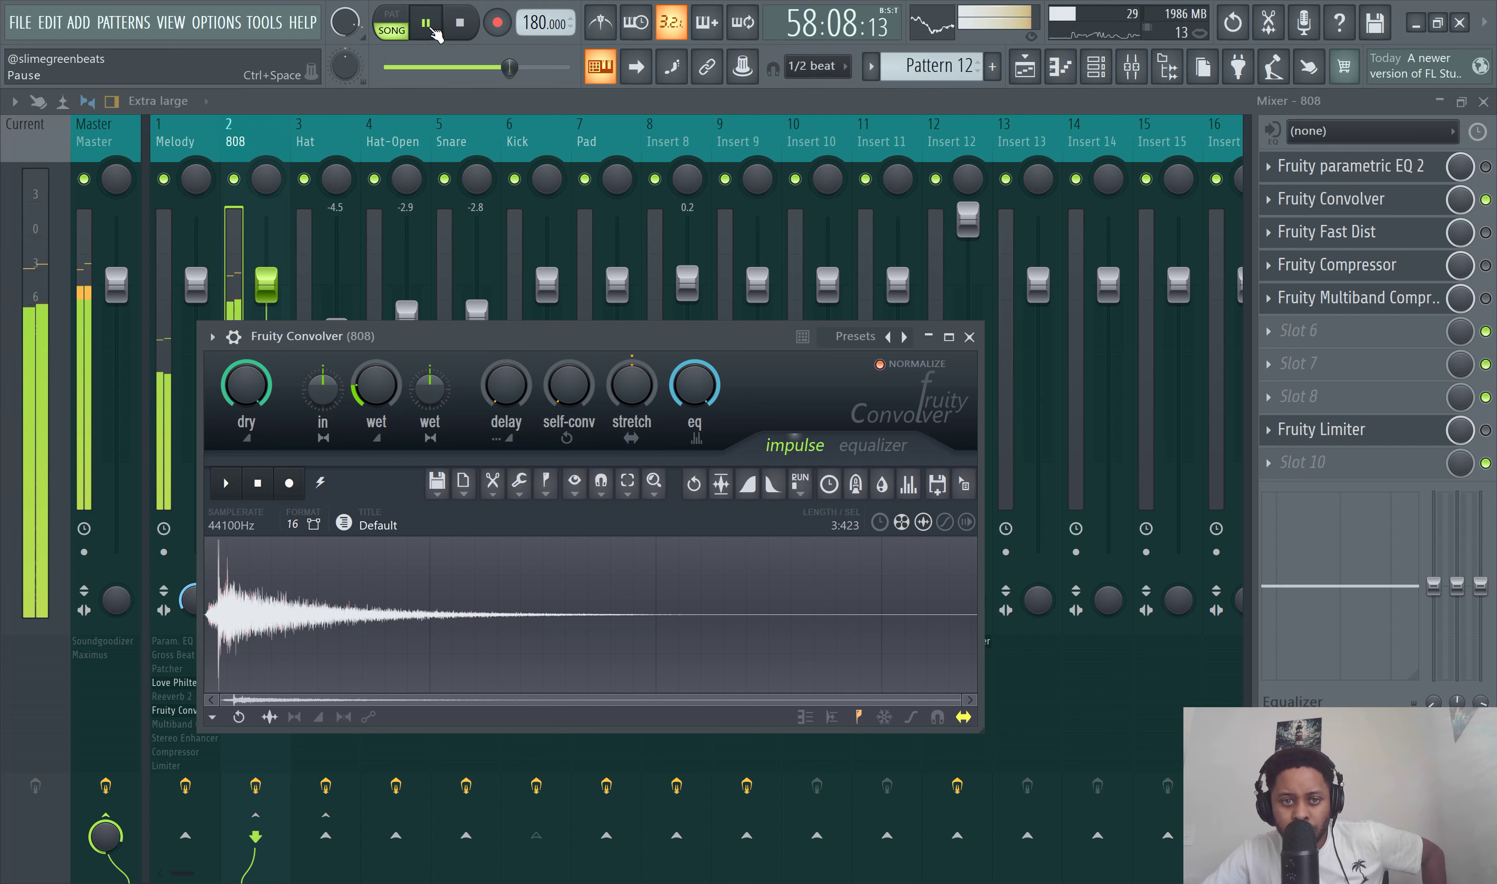
click(529, 104)
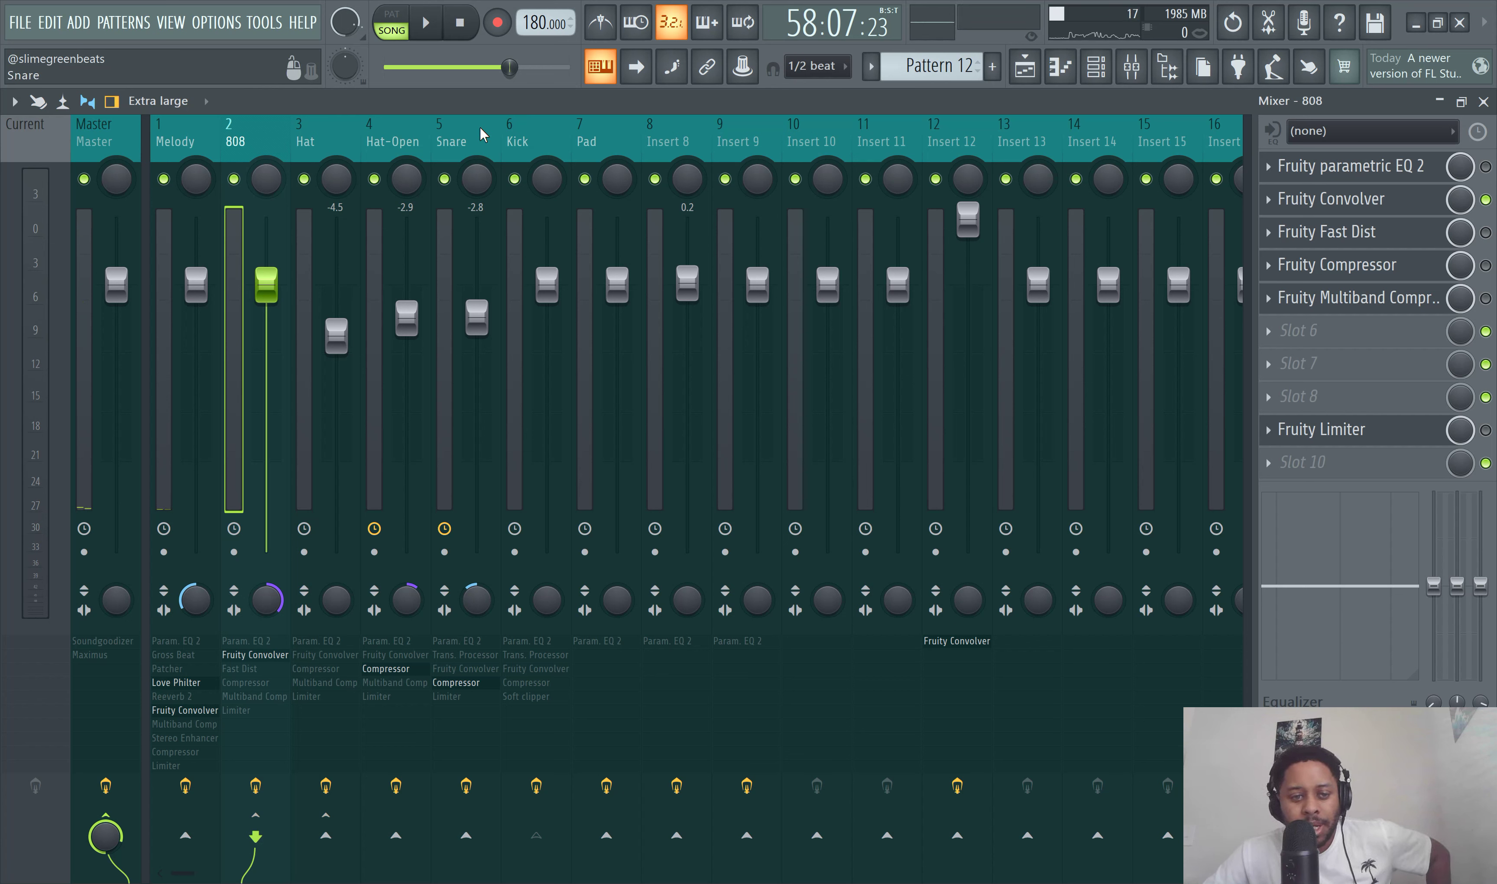
Step: Review the Melody and 808 tracks and the 808's stereo separation, briefly play the mix, and stop it
click(188, 278)
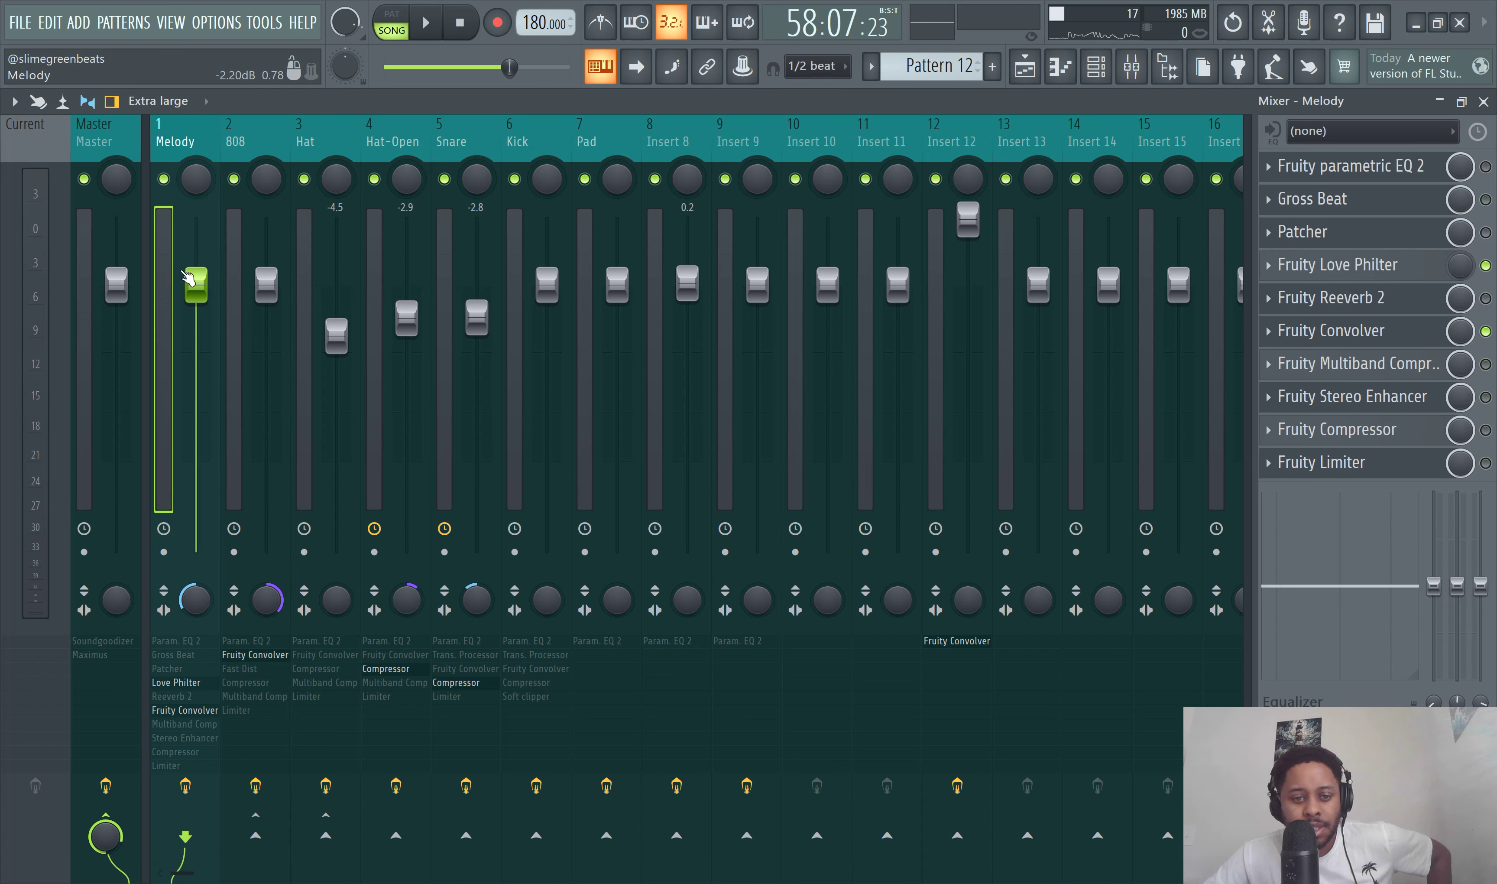
click(238, 278)
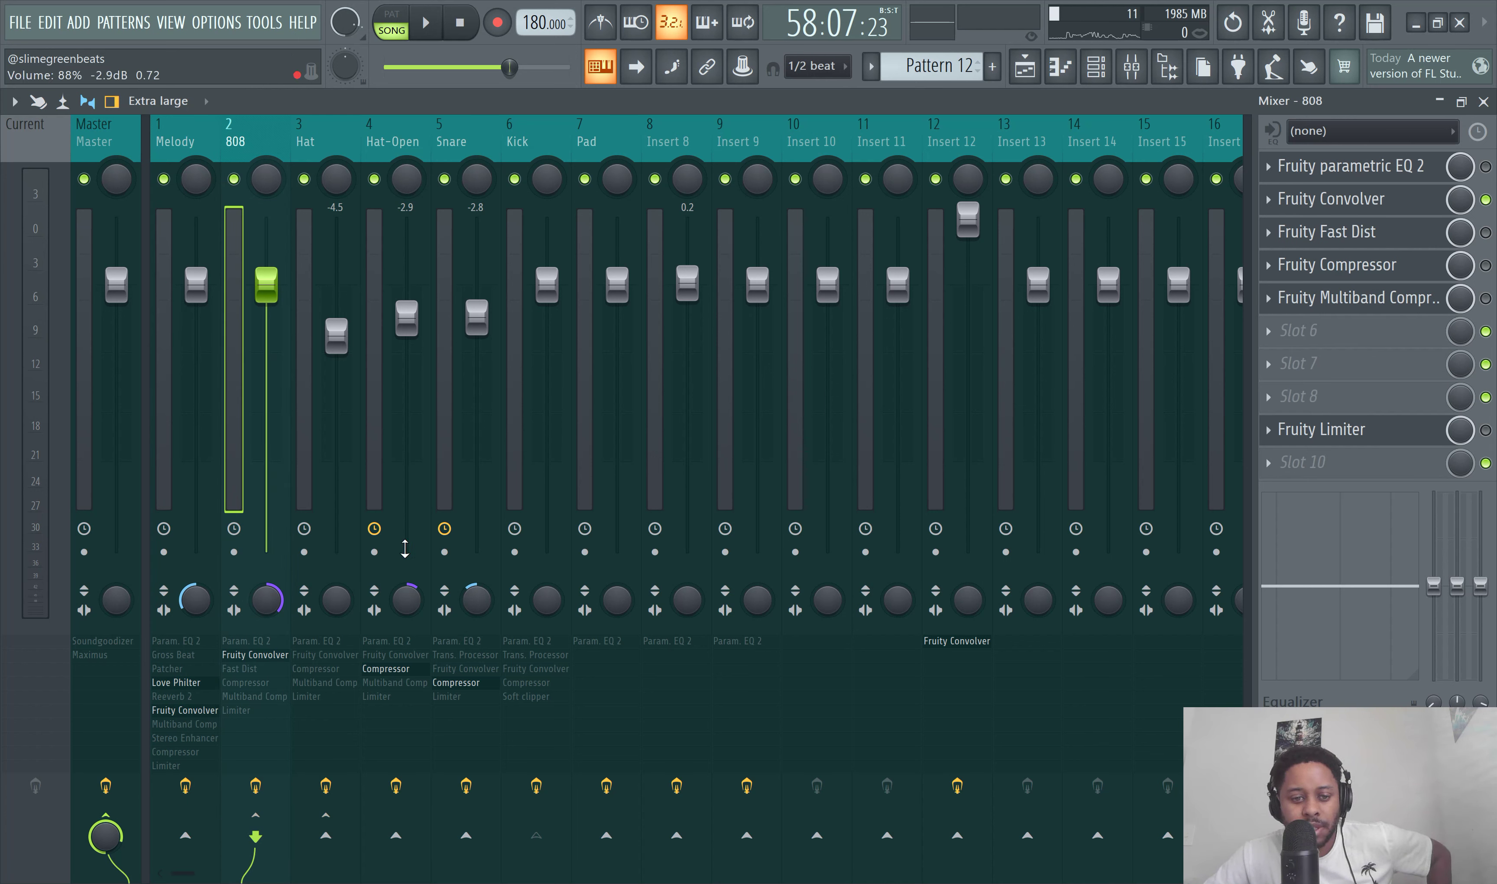
scroll(263, 600, up, 3)
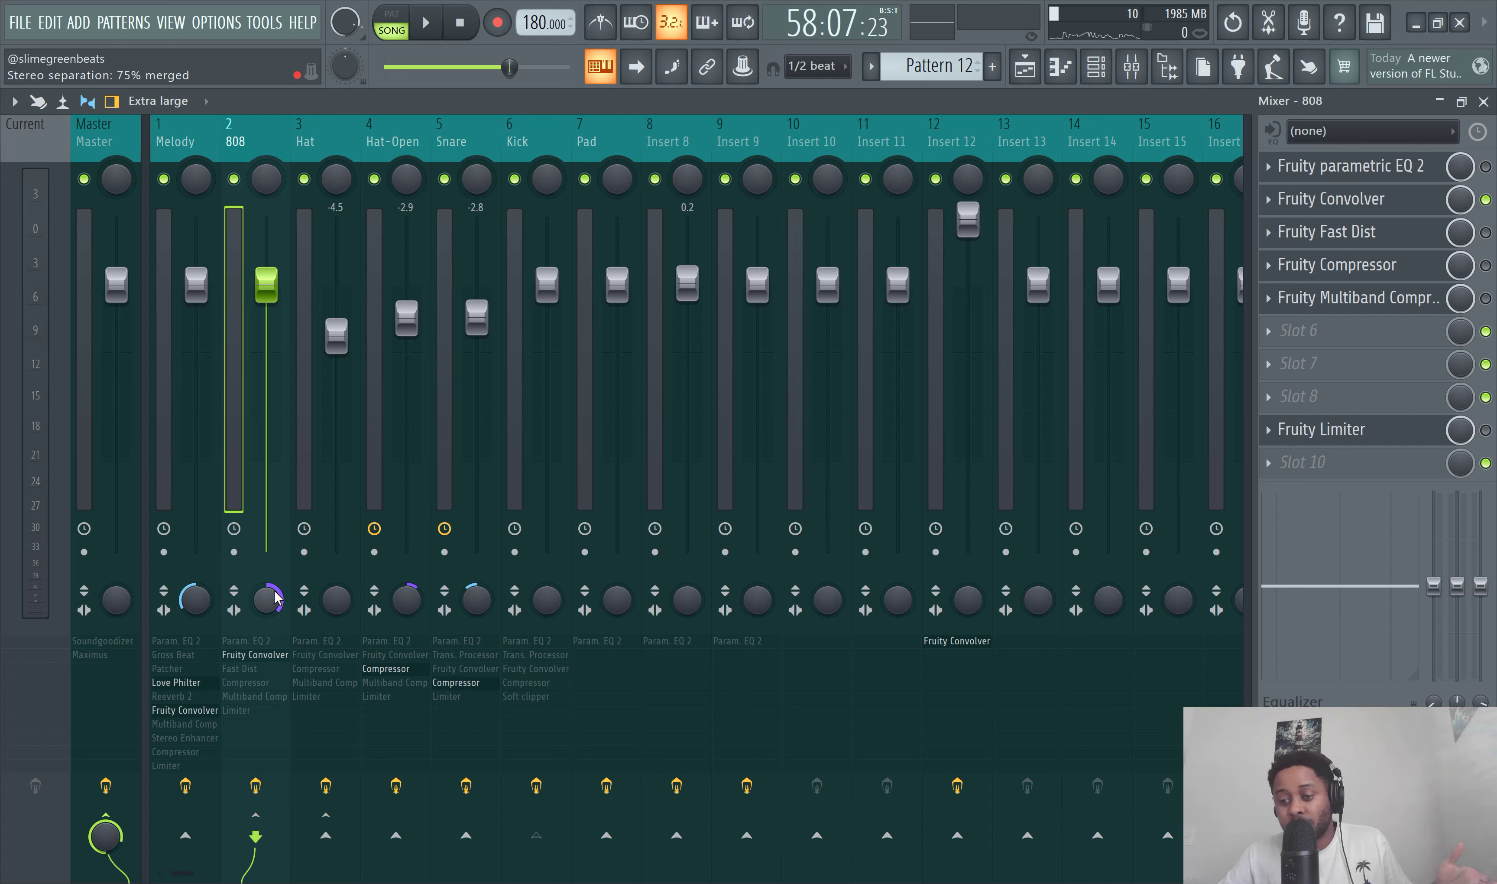
click(433, 29)
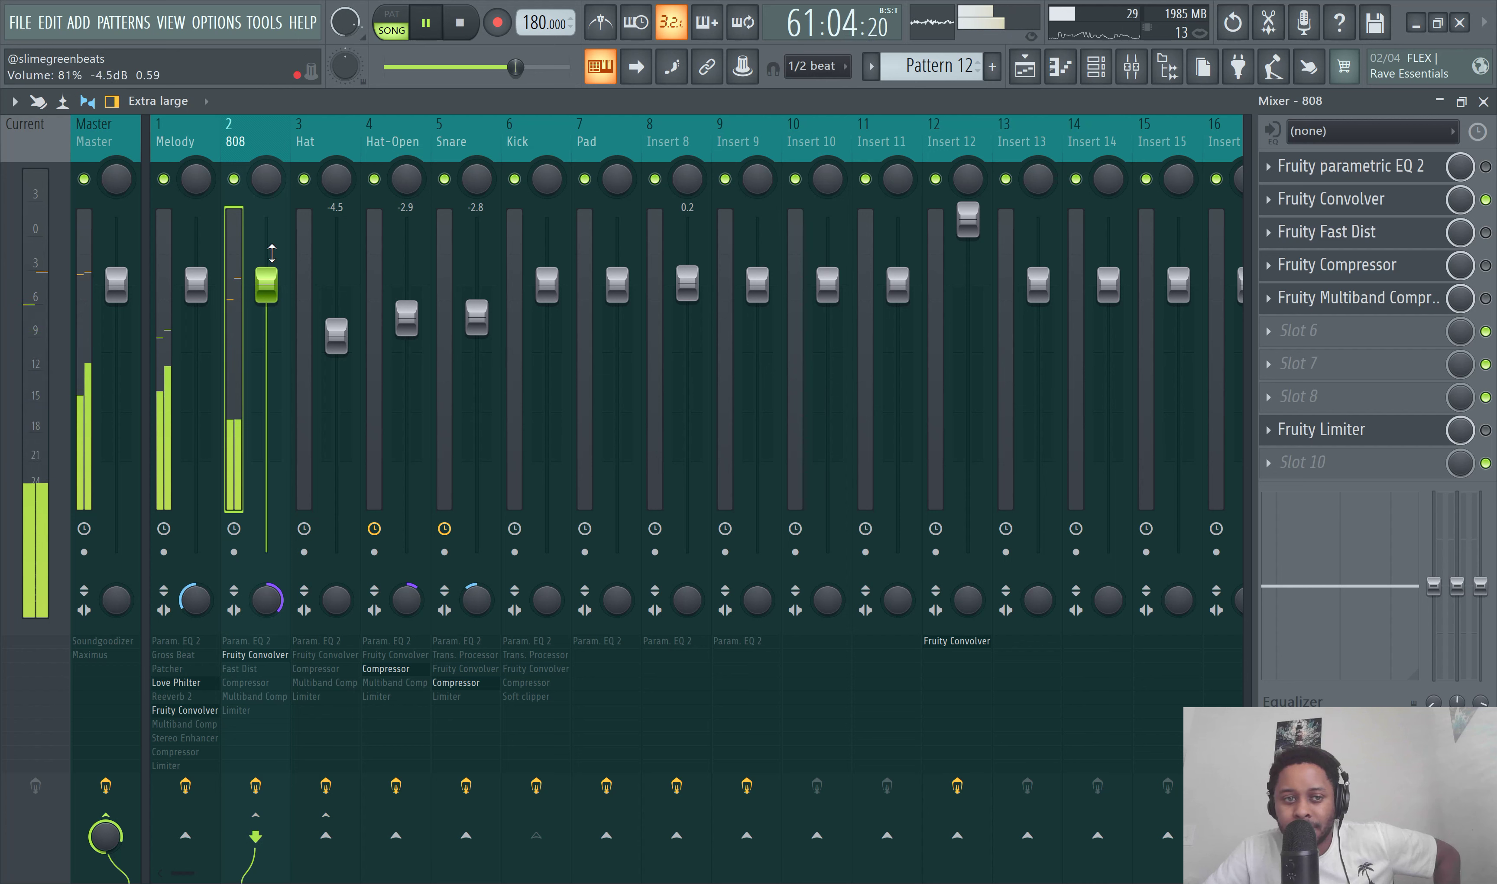
key(space)
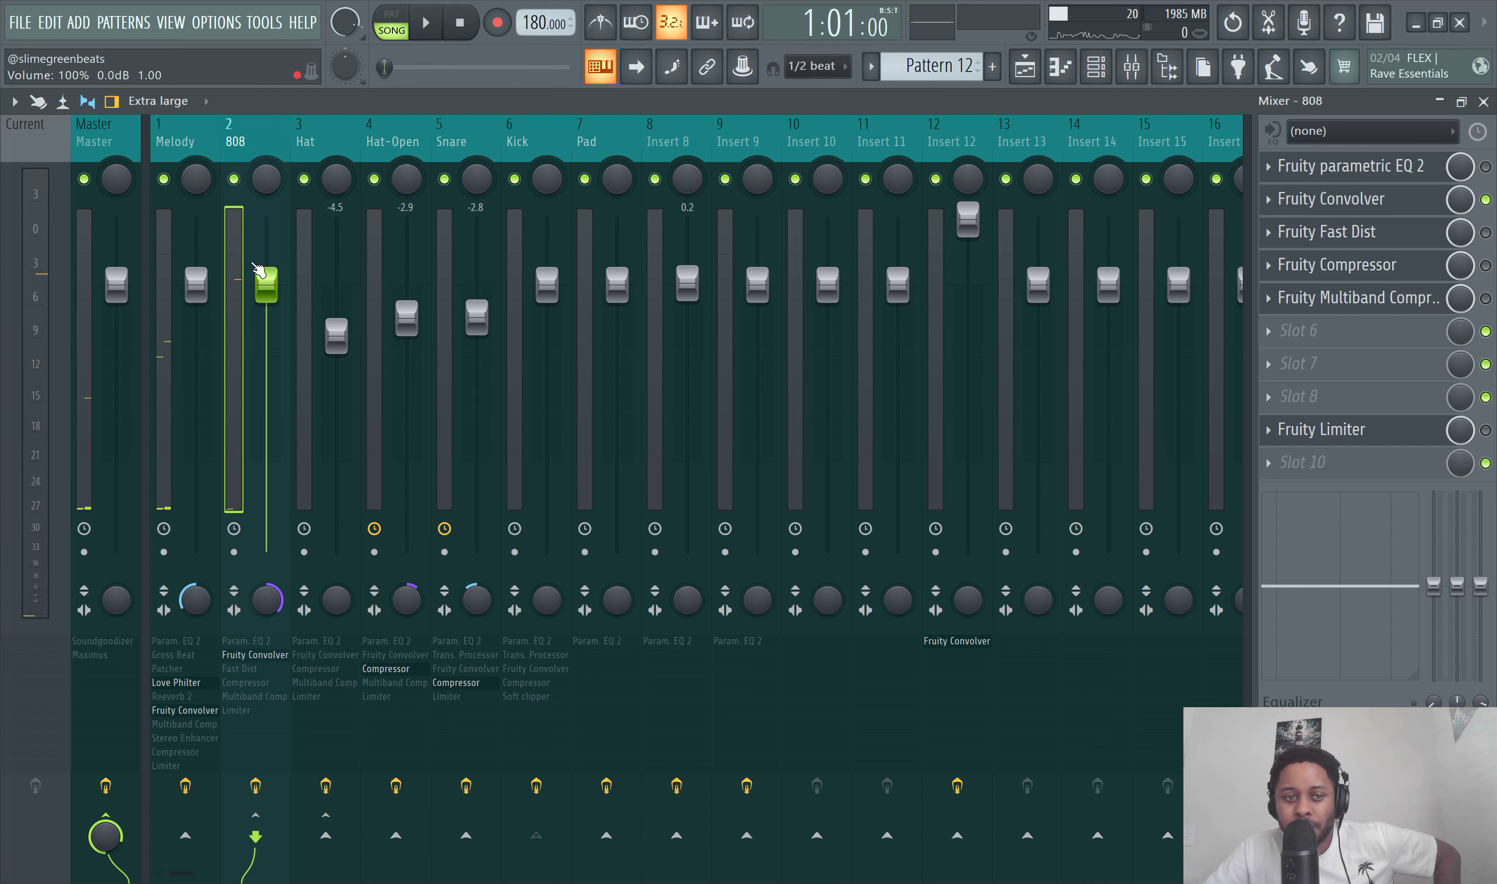
Step: Play the song from the beginning, raise the pre-delay in the 808's Fruity Convolver, close the plugin, and pause
key(space)
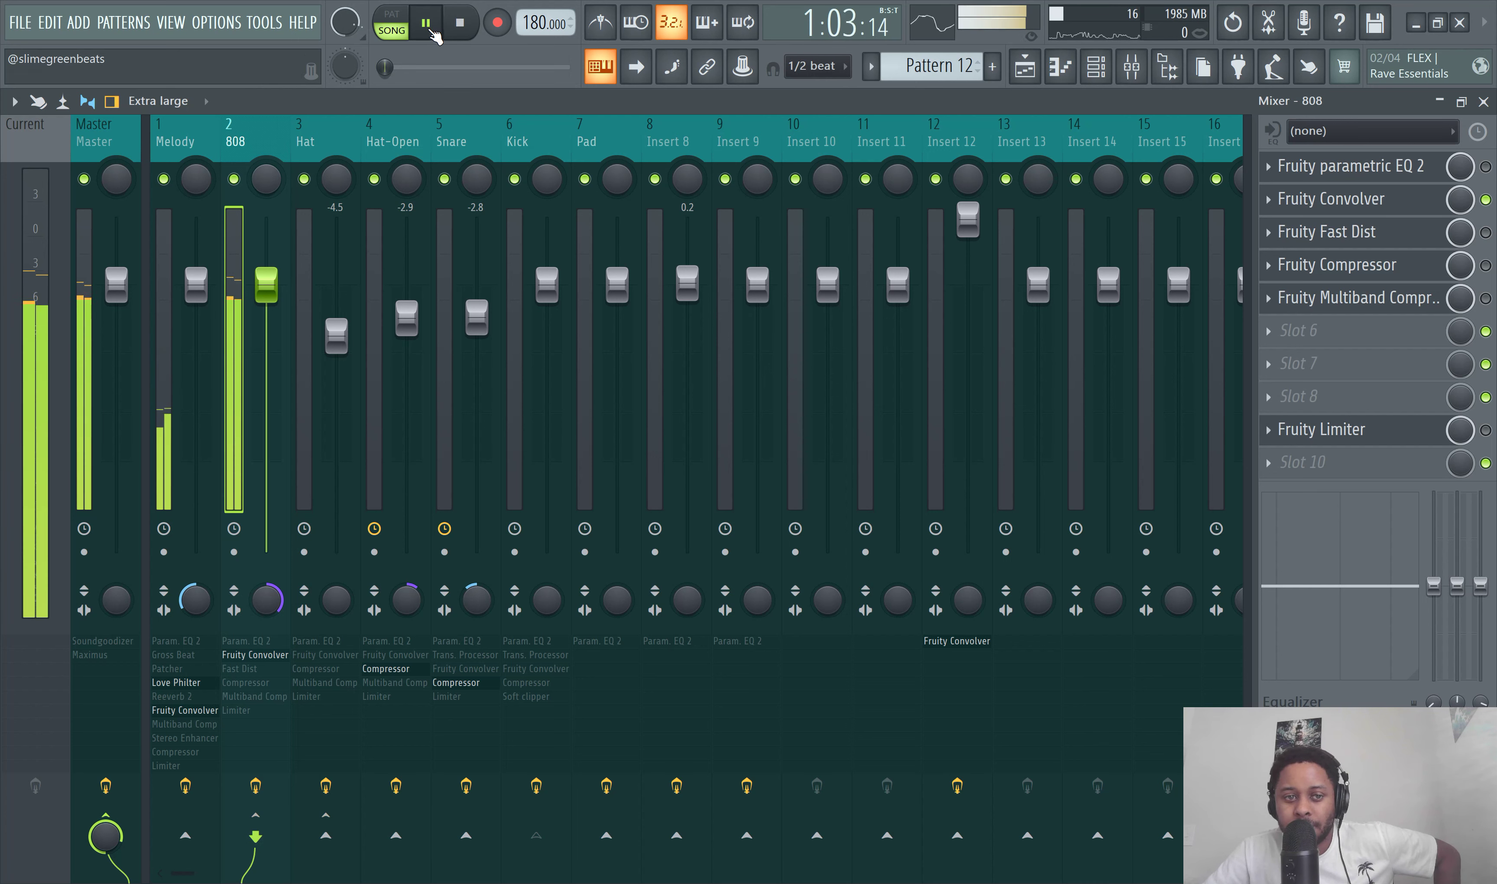
click(1367, 206)
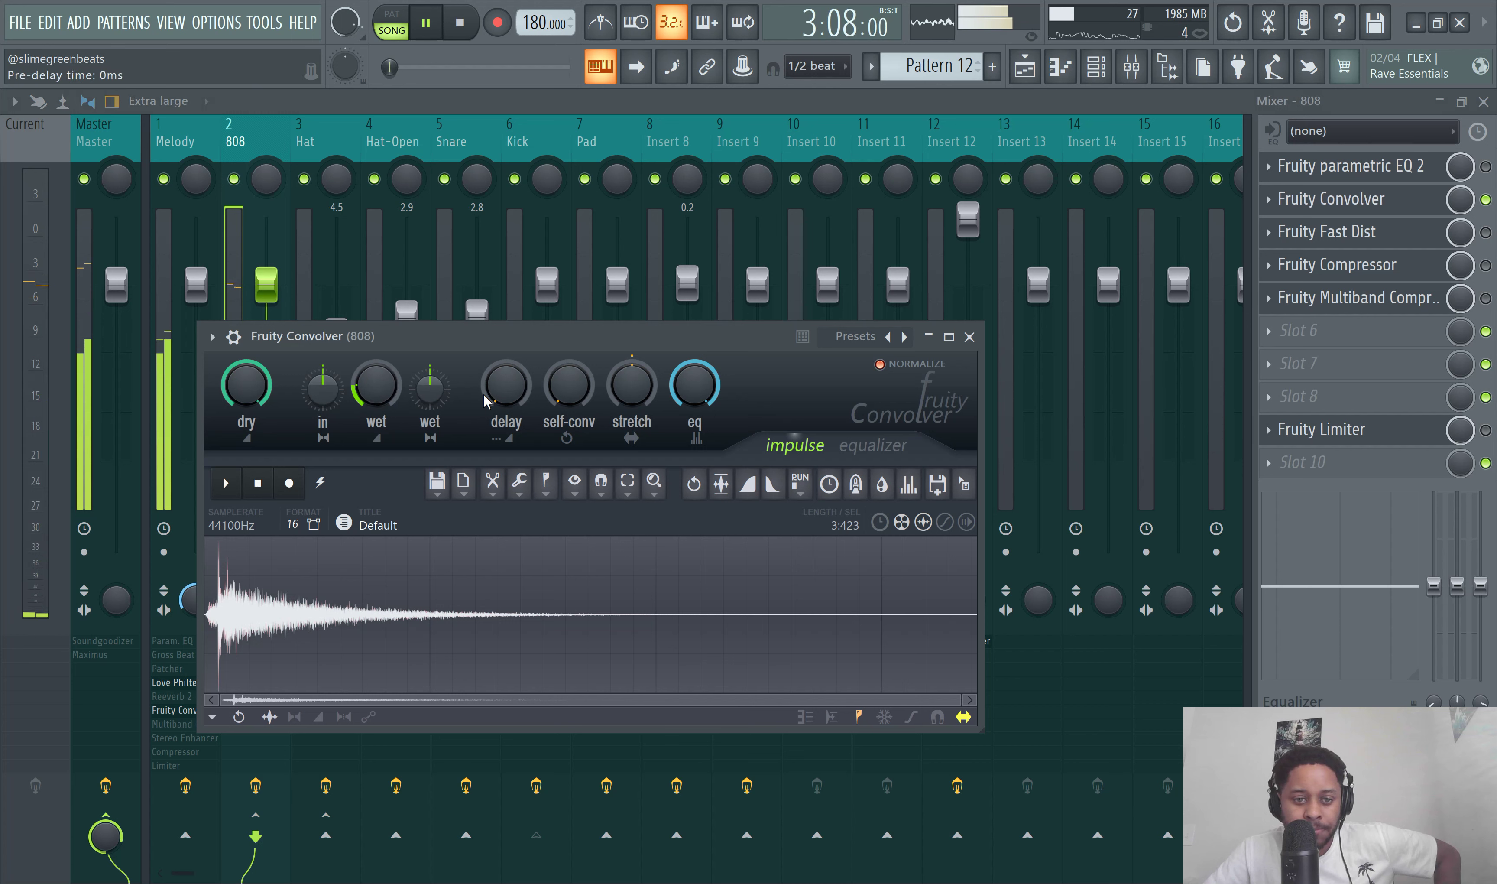
drag(506, 383, 506, 374)
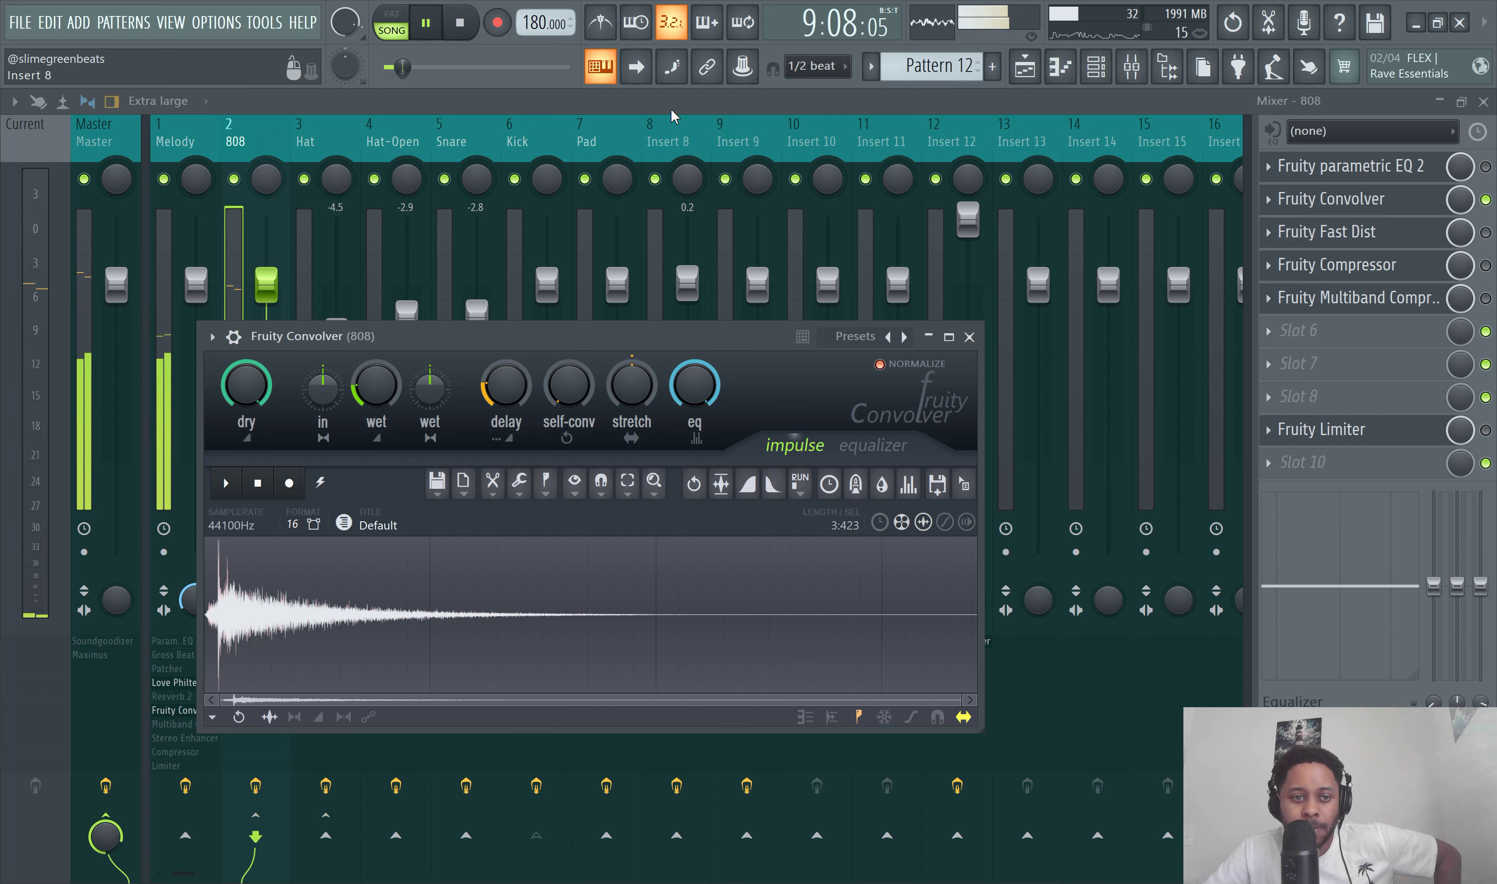
key(Escape)
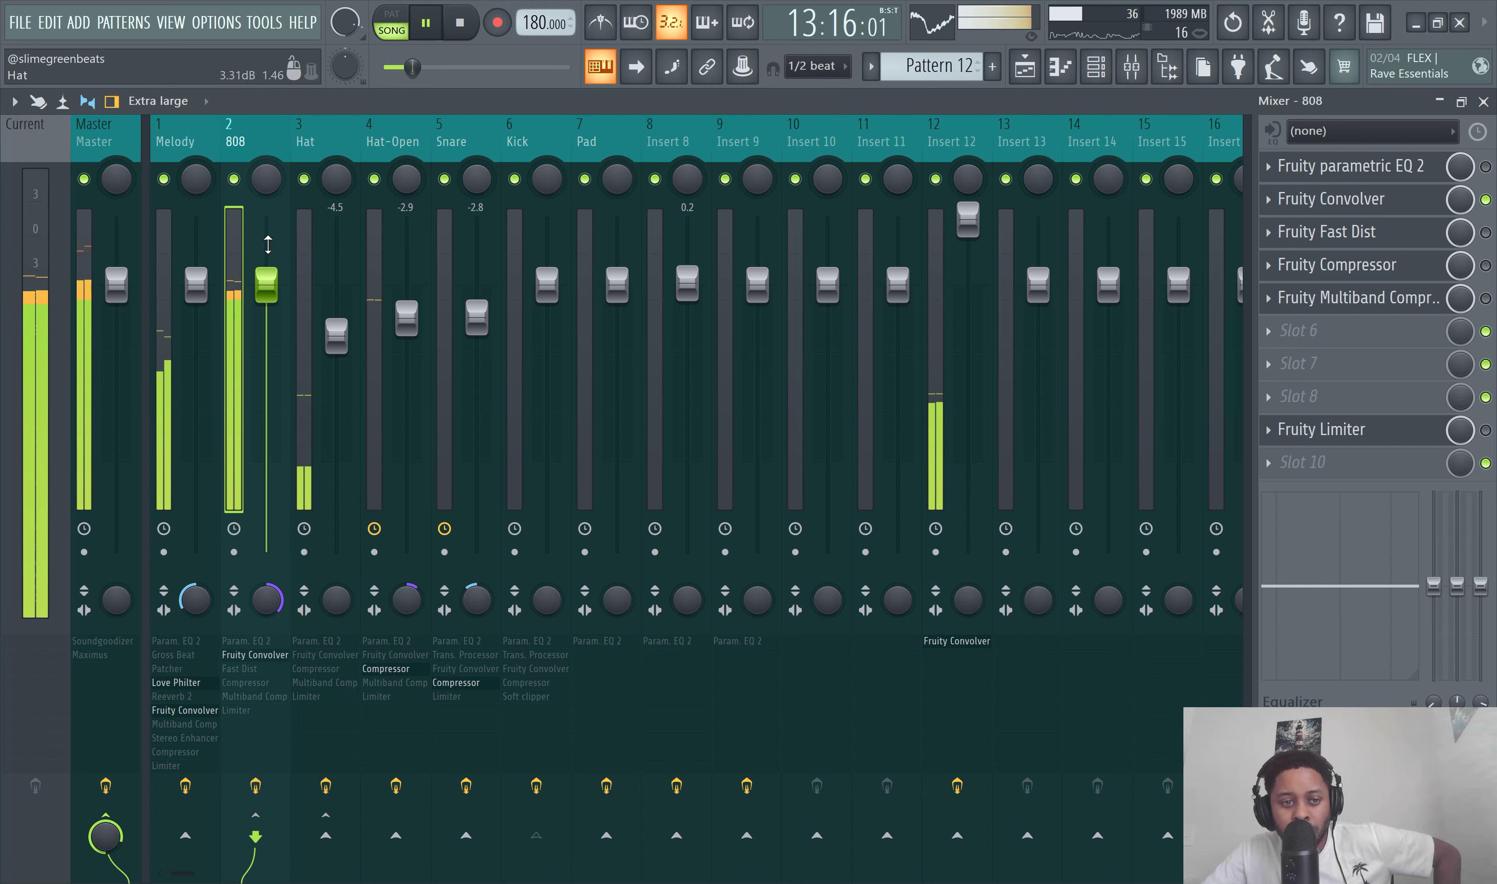
click(436, 27)
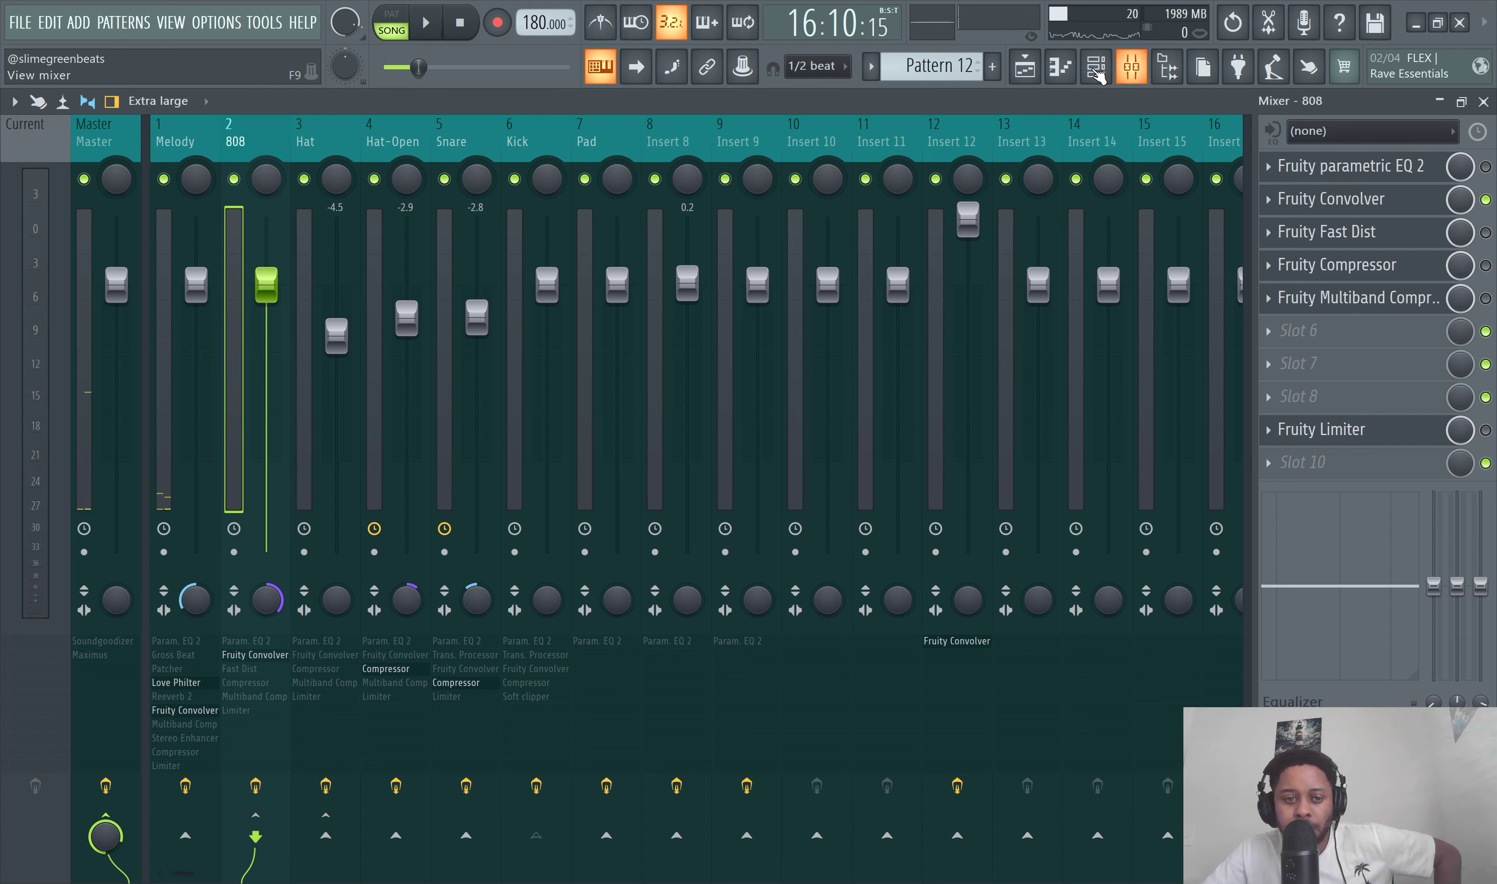
Step: Select the Snare track, listen to it within the full mix, and pause playback
click(190, 269)
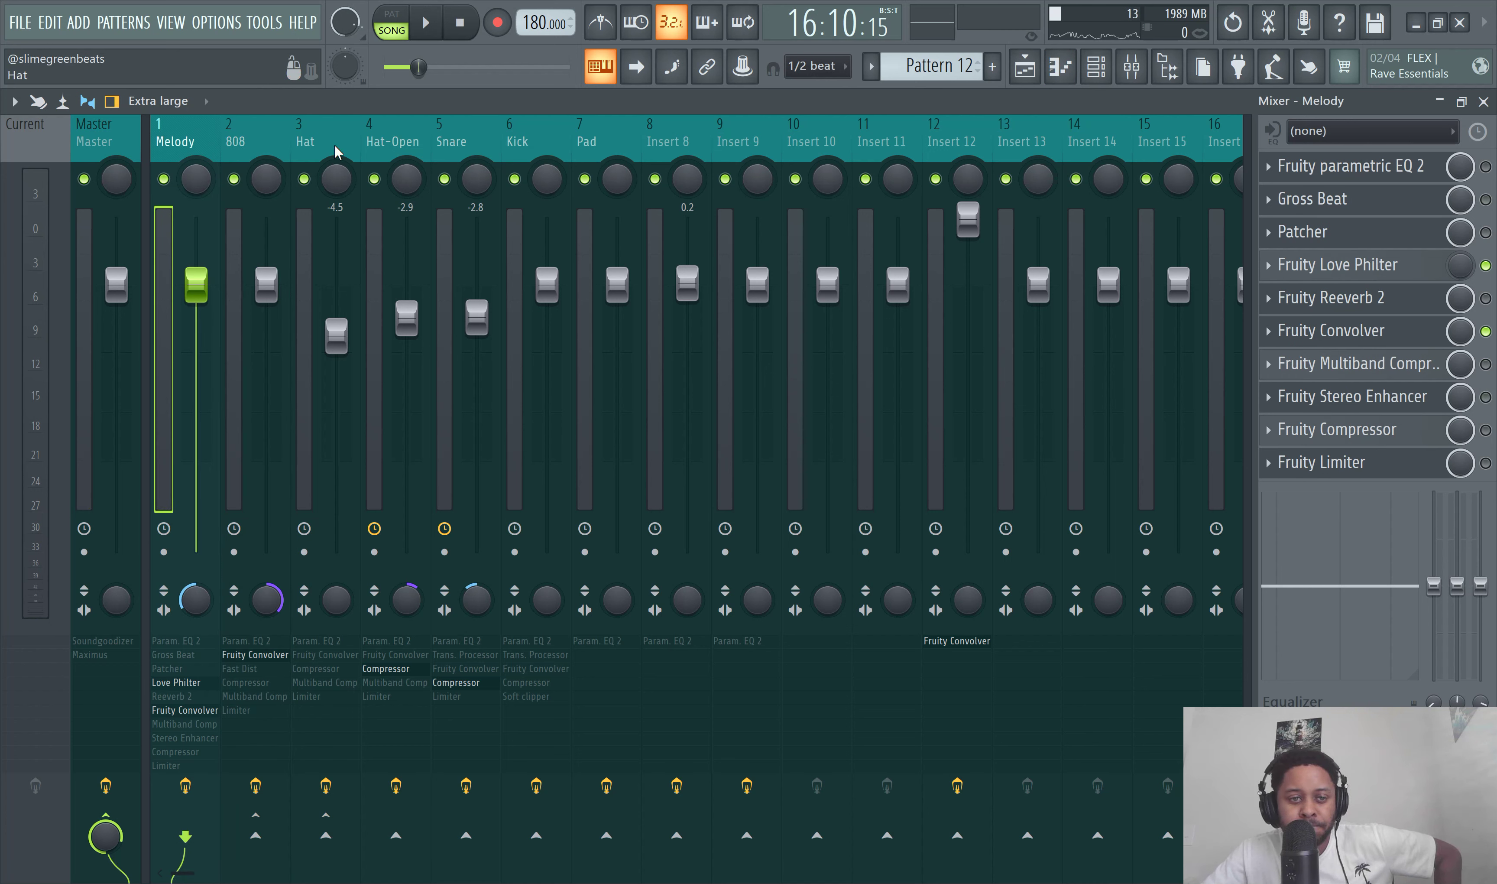
click(443, 218)
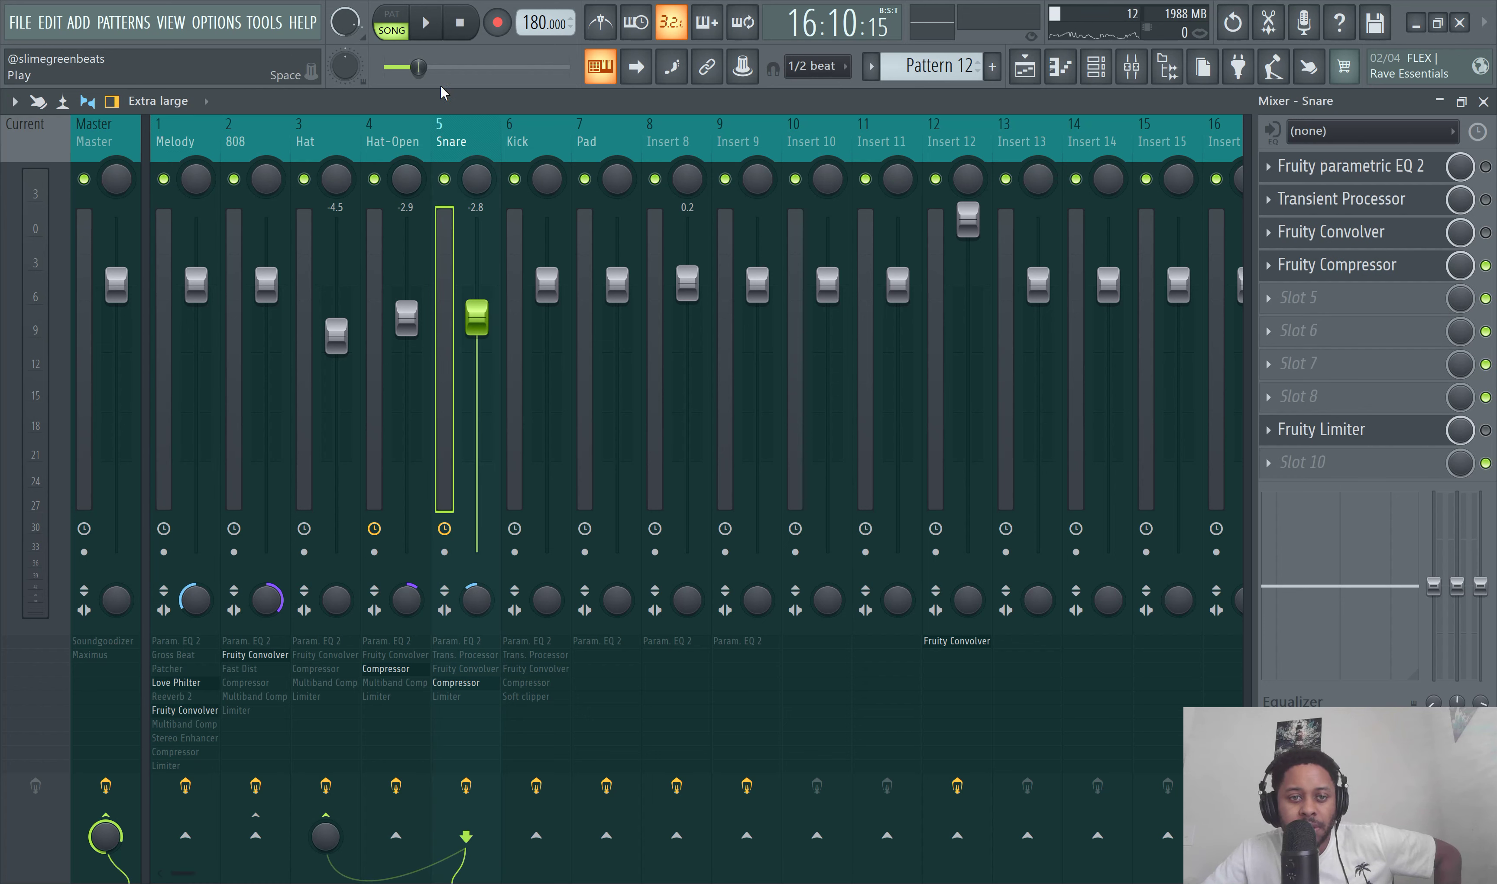
key(space)
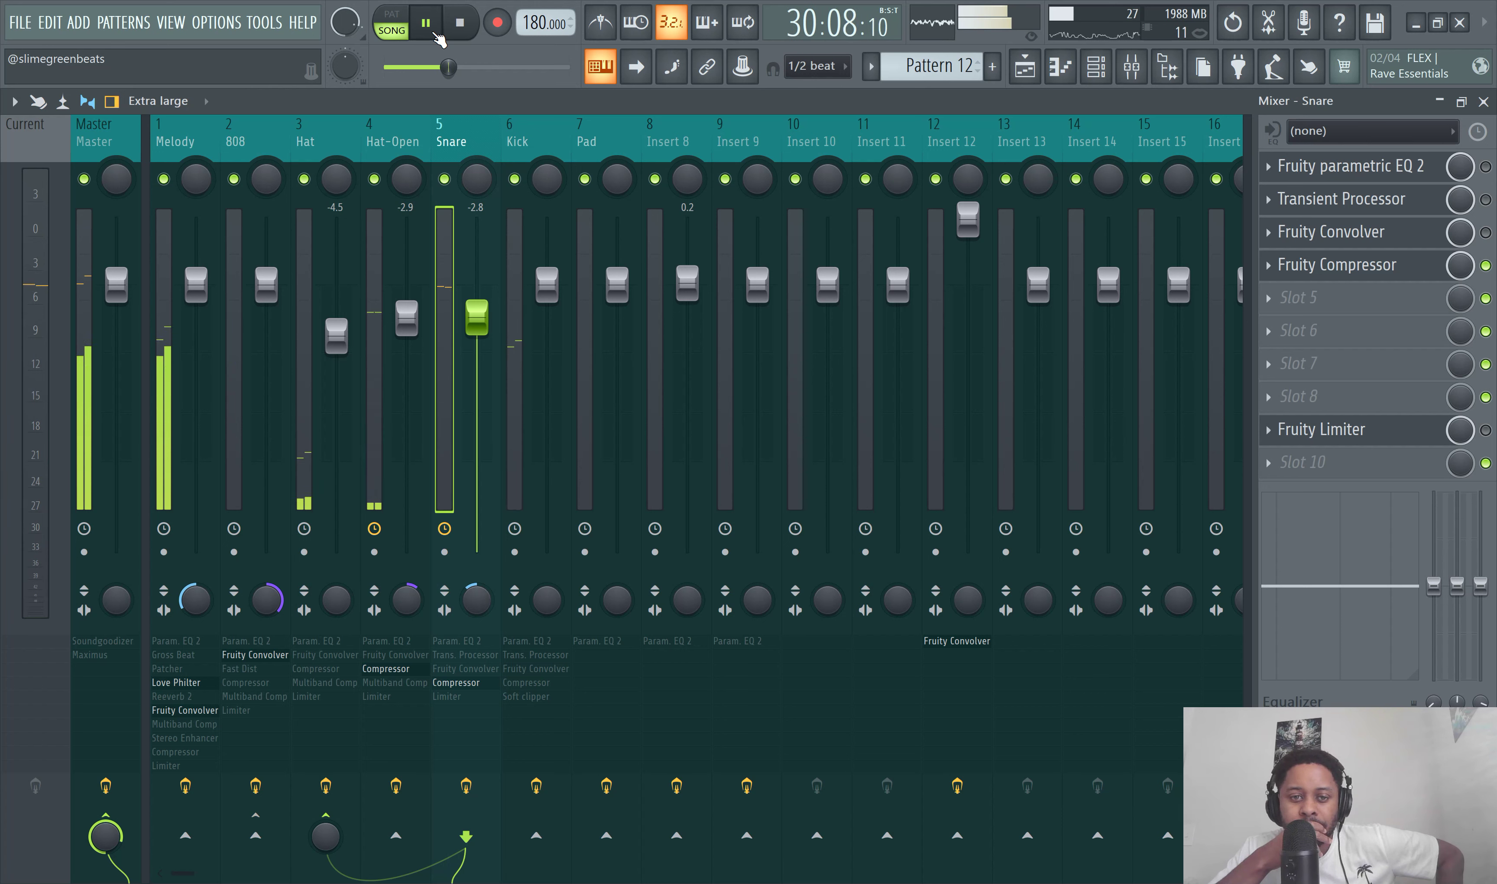
click(435, 32)
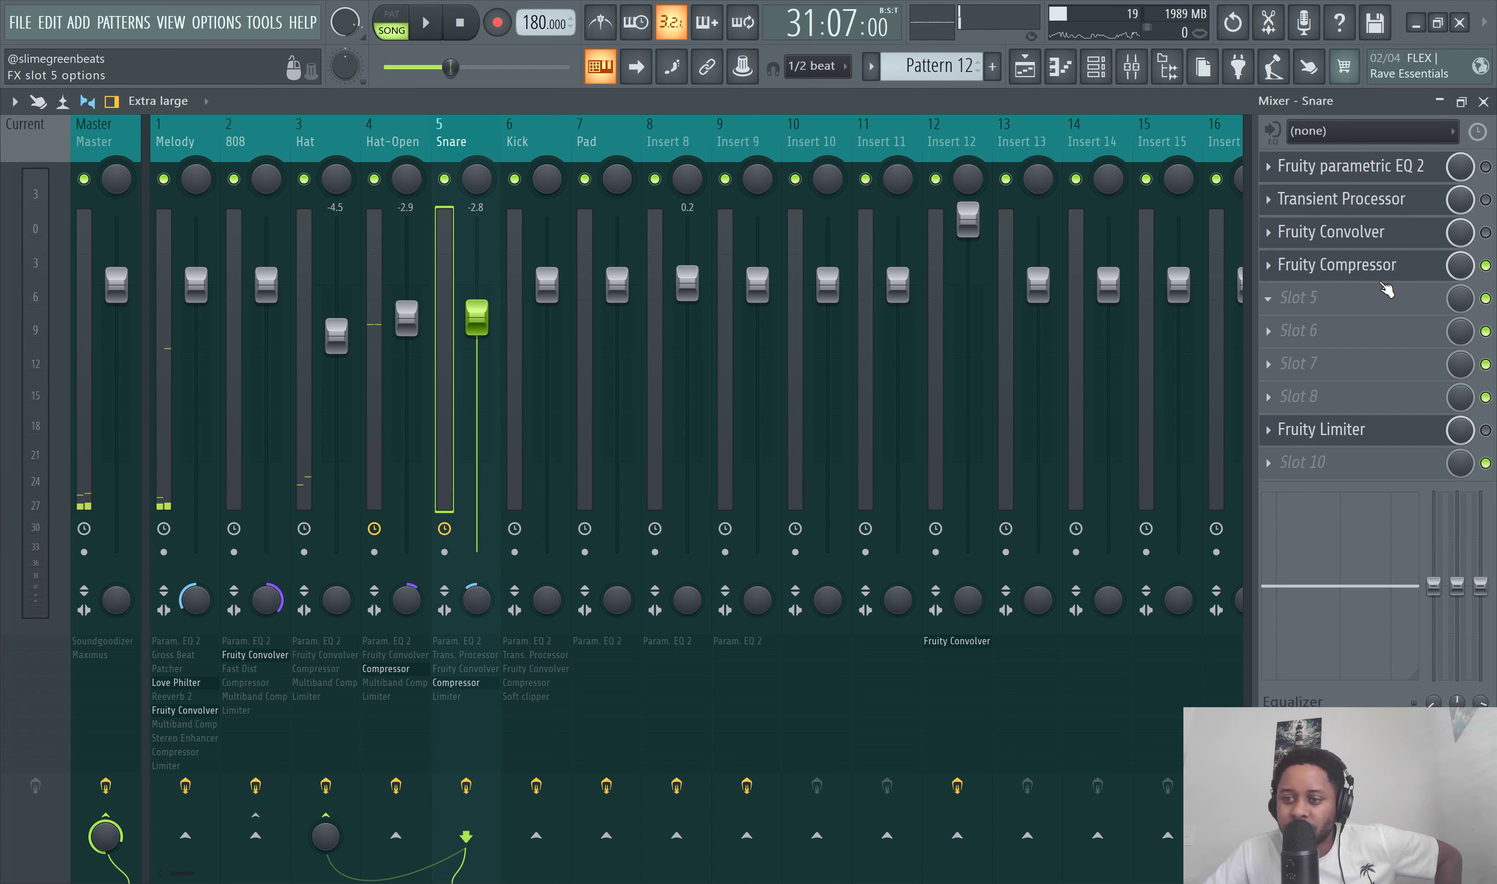
Step: Inspect the Snare's Fruity Compressor and Fruity Convolver, play the mix with the convolver open, pause, and close it
click(1395, 276)
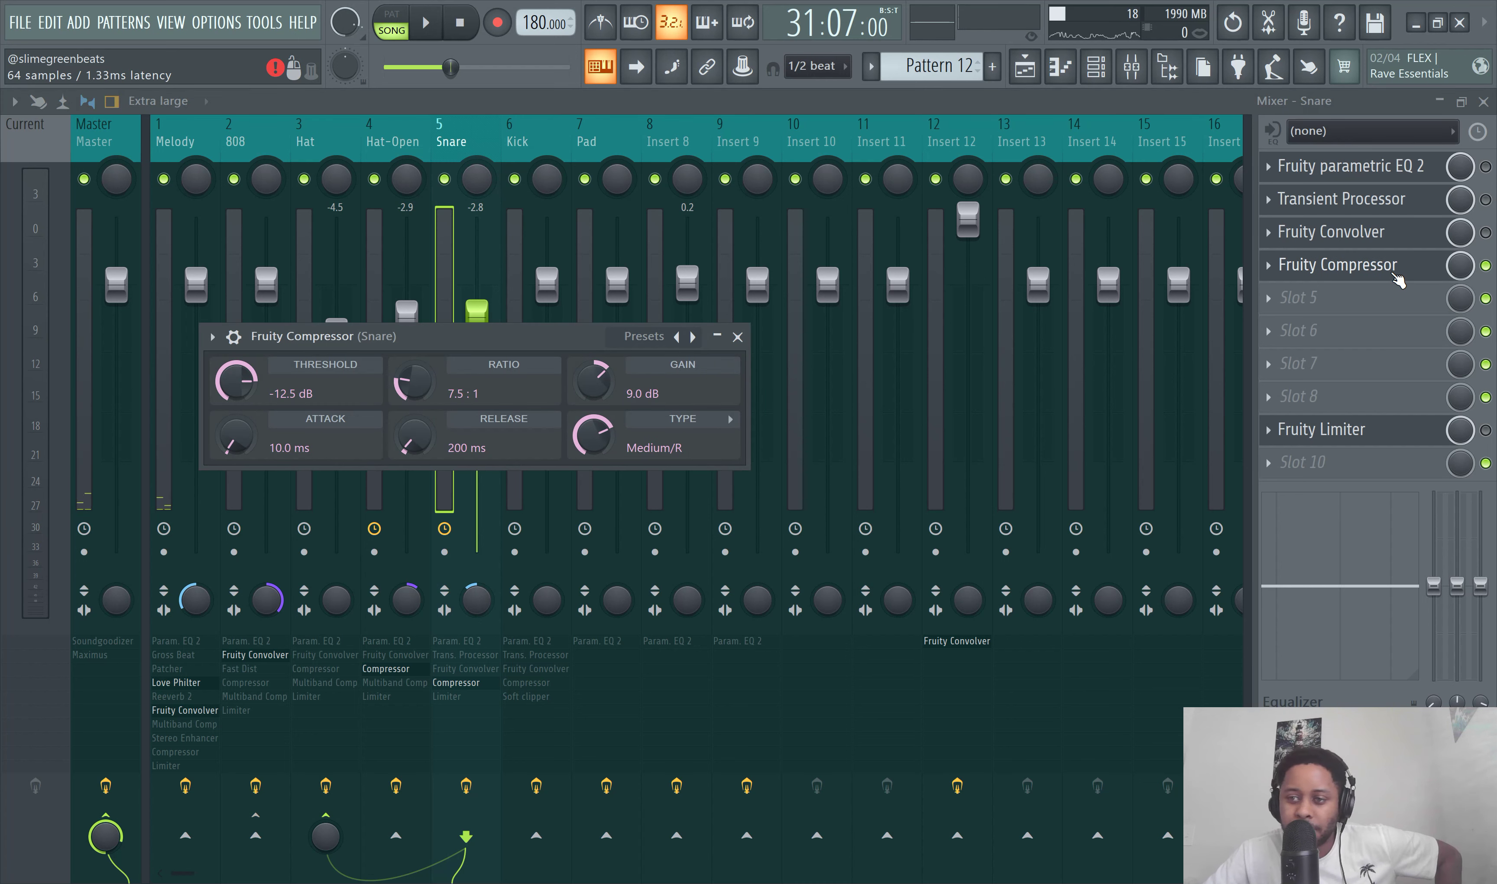
click(1396, 276)
click(1388, 244)
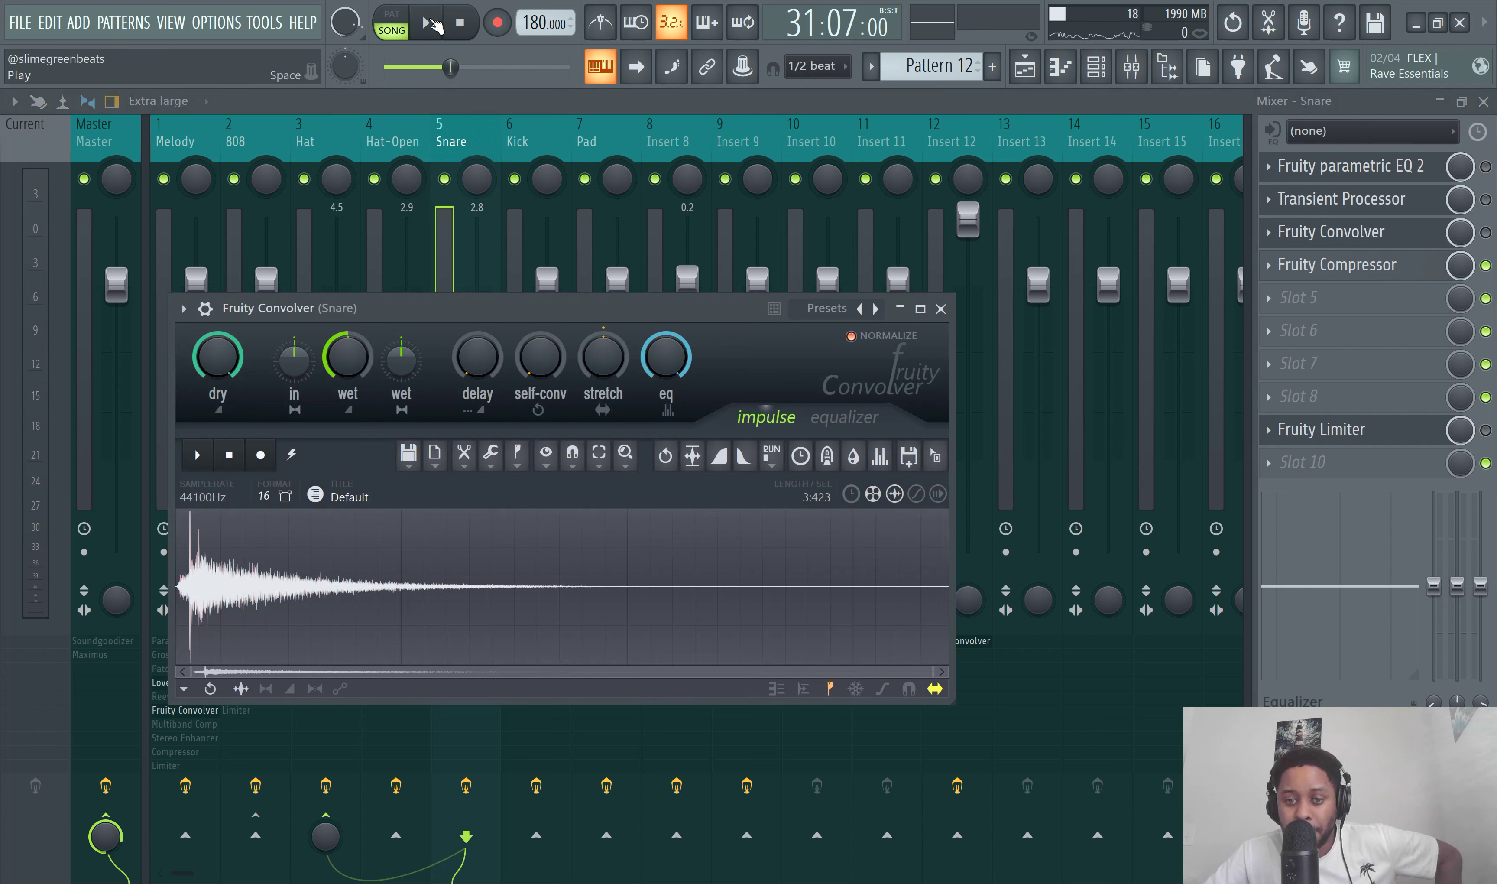
click(433, 24)
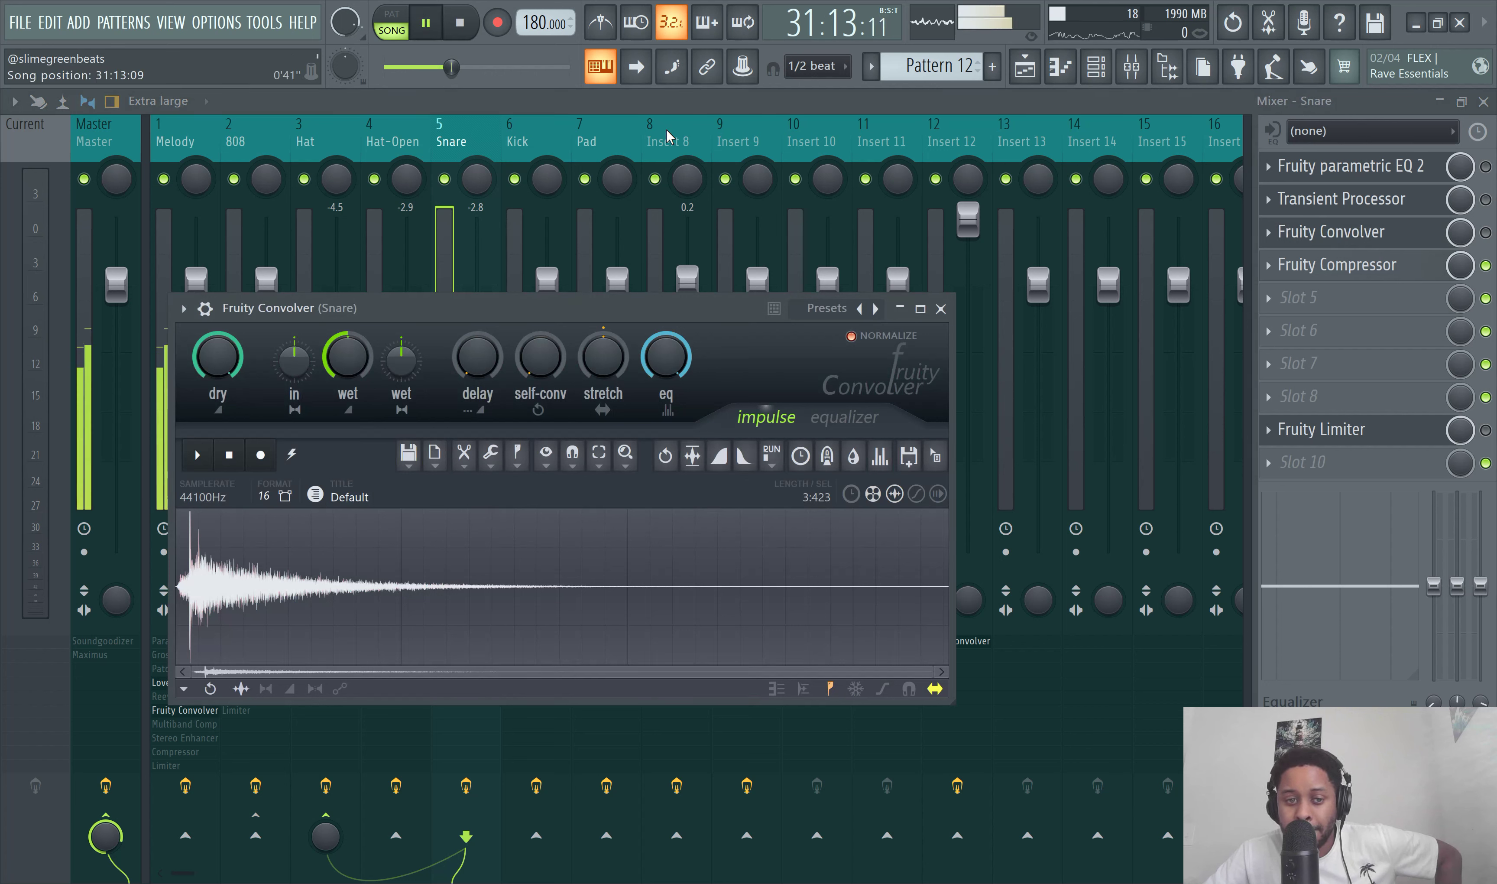
click(468, 37)
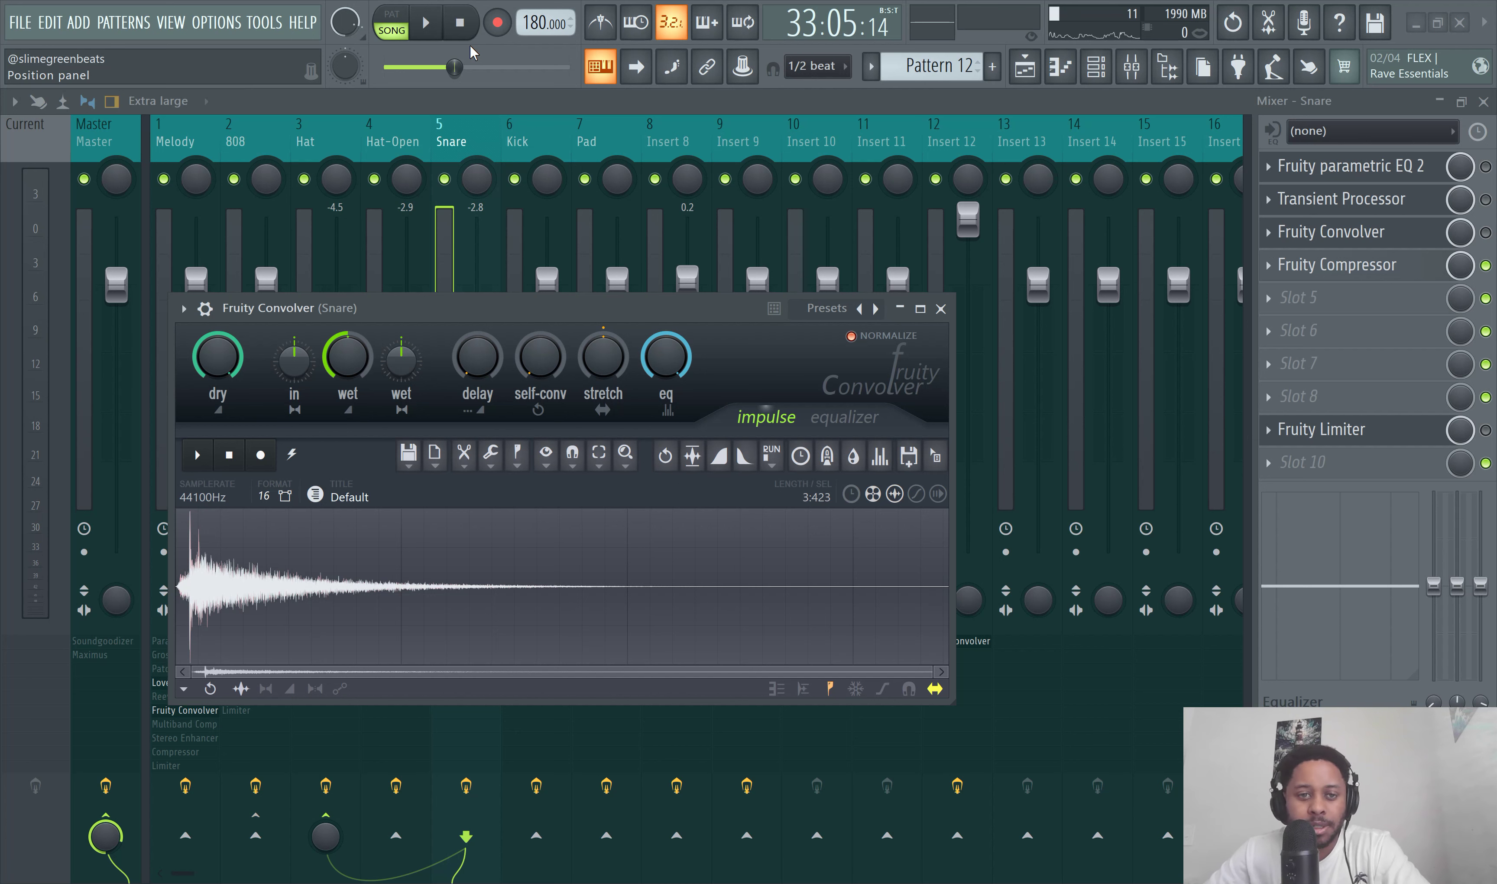
key(Escape)
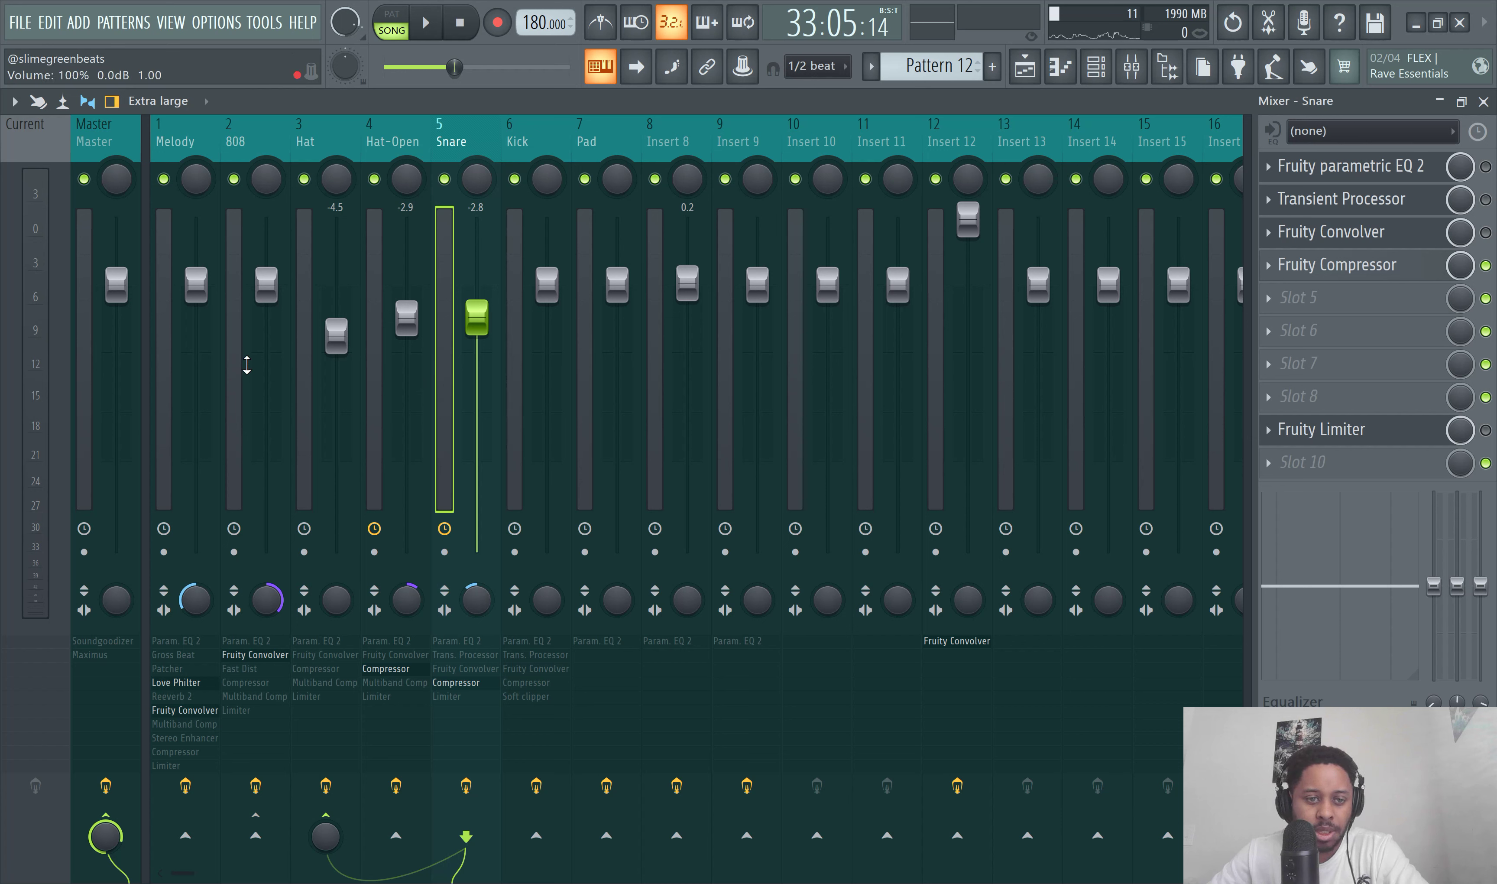
Step: Reopen the Snare track's Fruity Convolver and resume playing the full mix
click(1324, 270)
click(1335, 237)
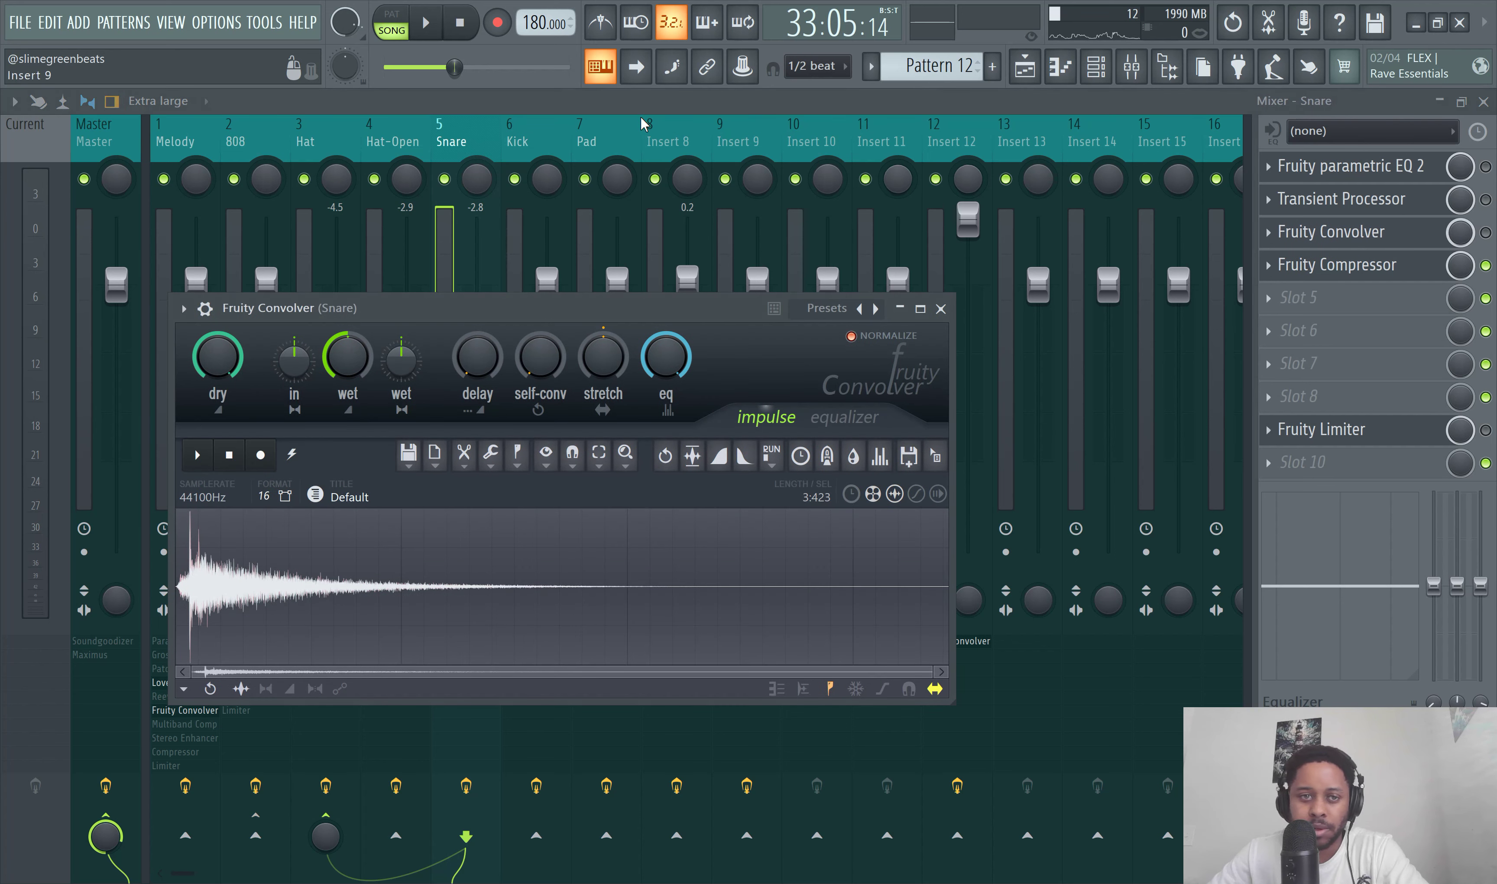
key(space)
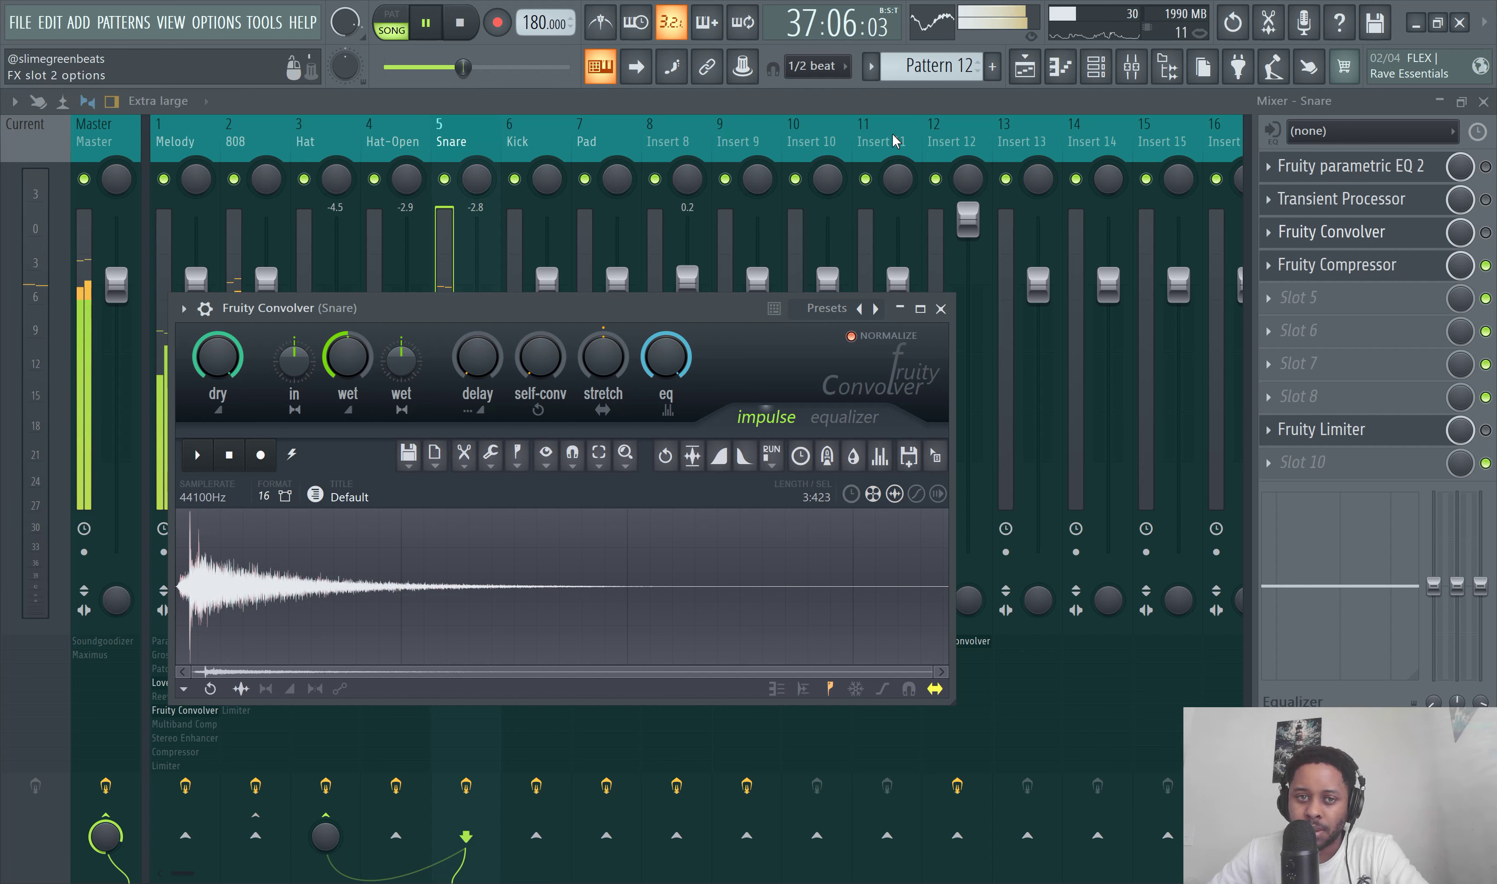
Step: Stop playback, close the Snare's Fruity Convolver, solo the Snare track, and play it from further into the song
click(472, 35)
key(Escape)
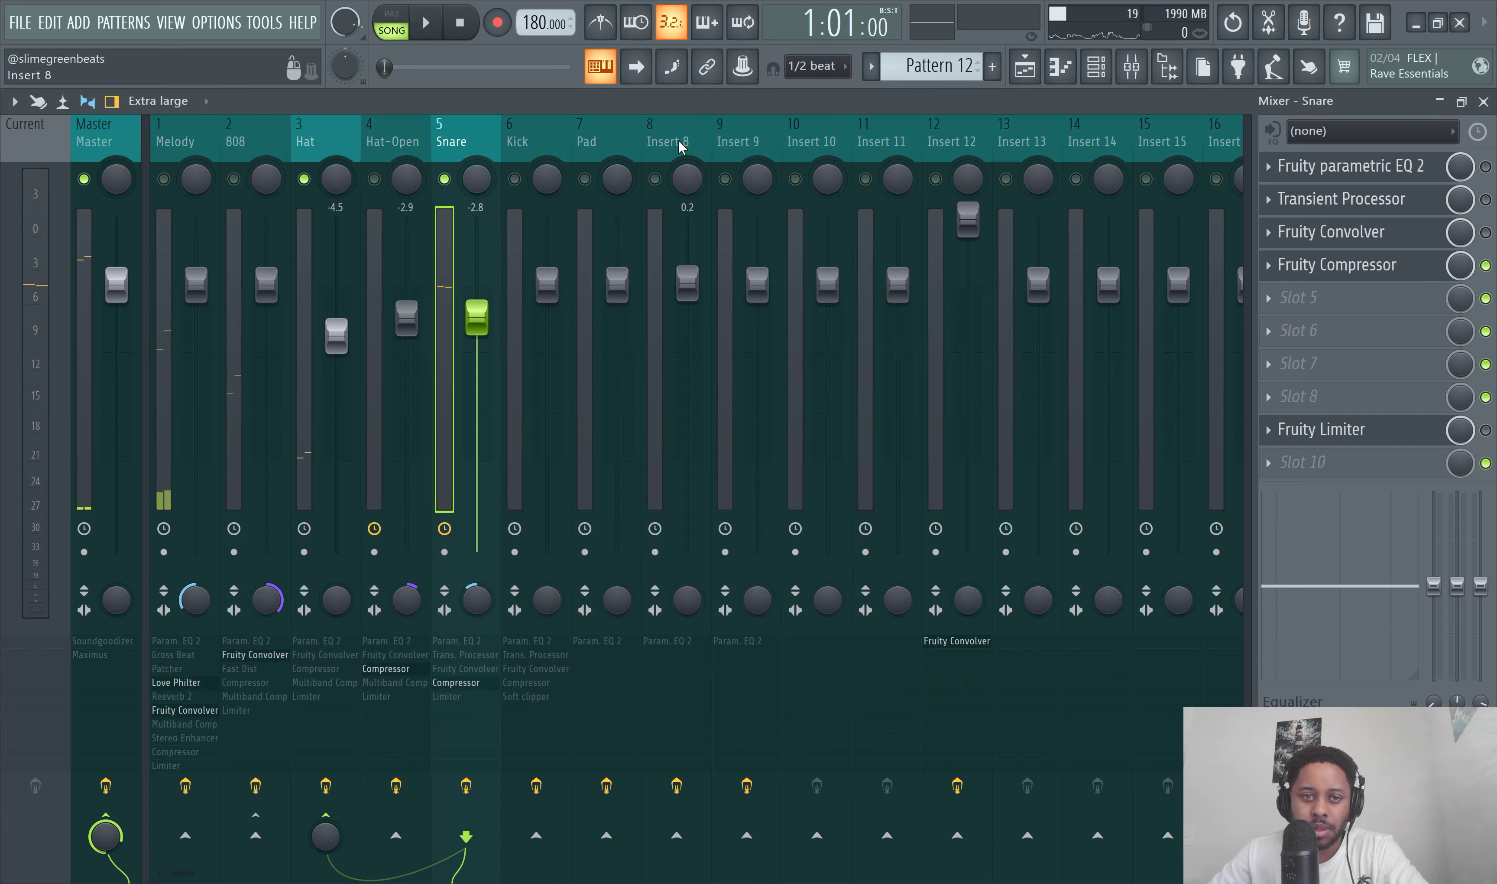
click(424, 26)
drag(385, 68, 415, 67)
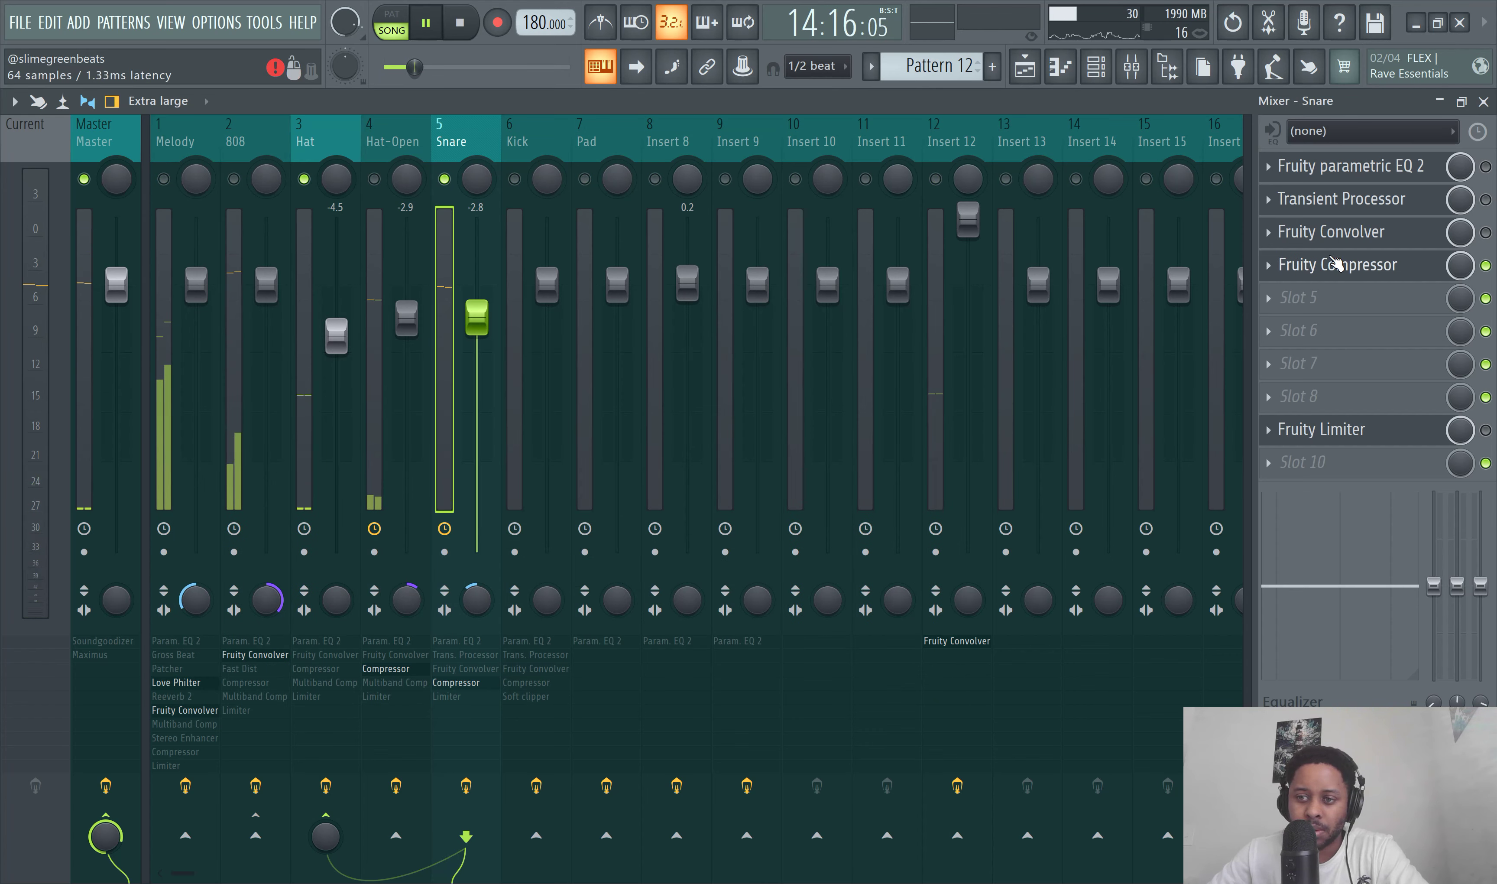
Step: Raise the wet level in the Snare's Fruity Convolver to maximum, close the plugin, and enable its effect slot
click(1334, 236)
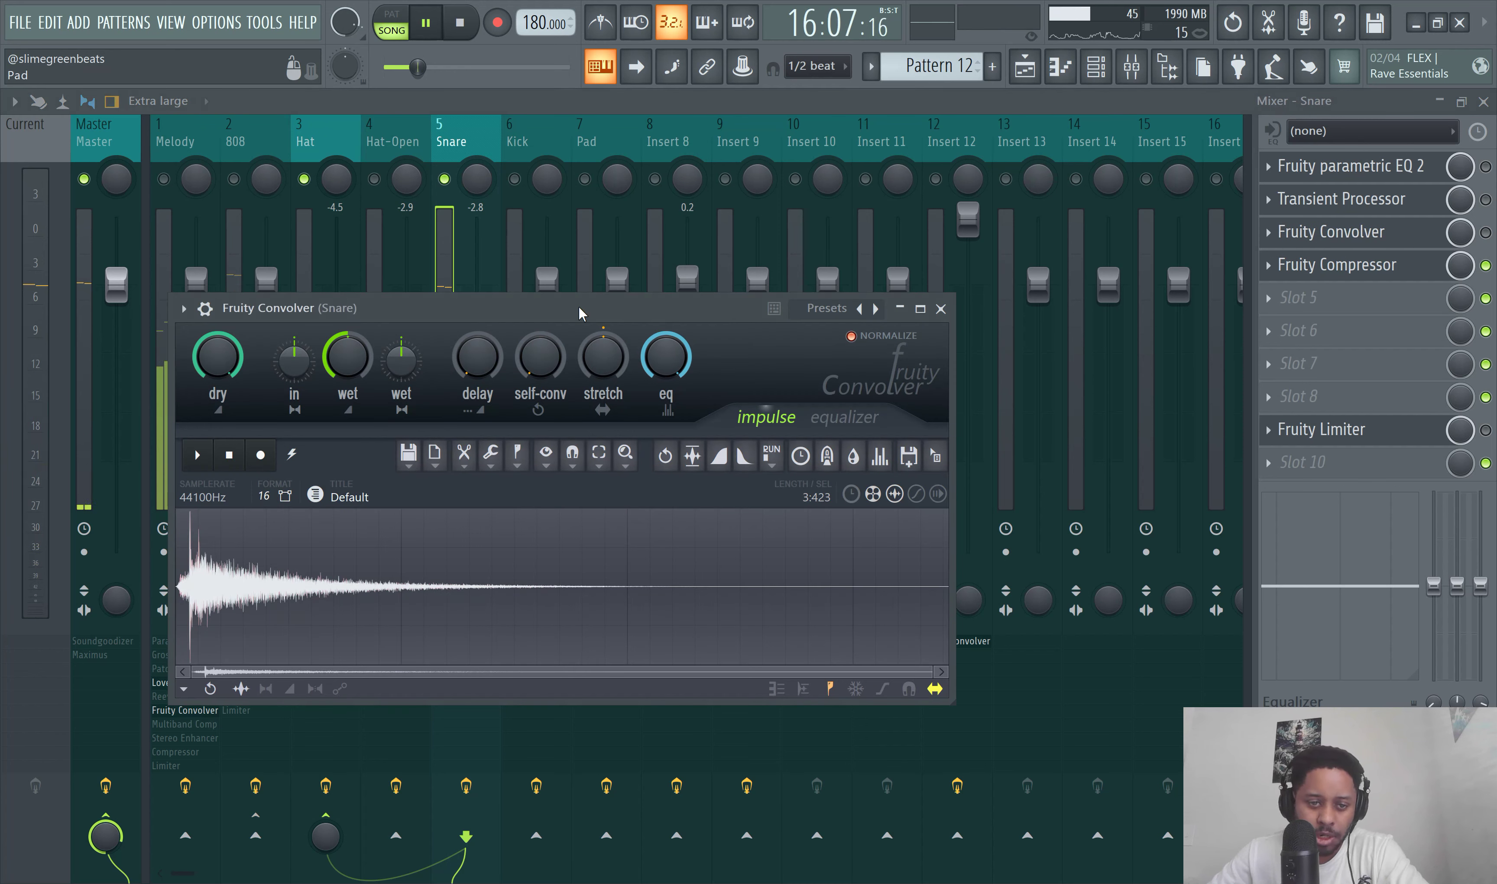
drag(612, 308, 697, 226)
drag(459, 301, 413, 290)
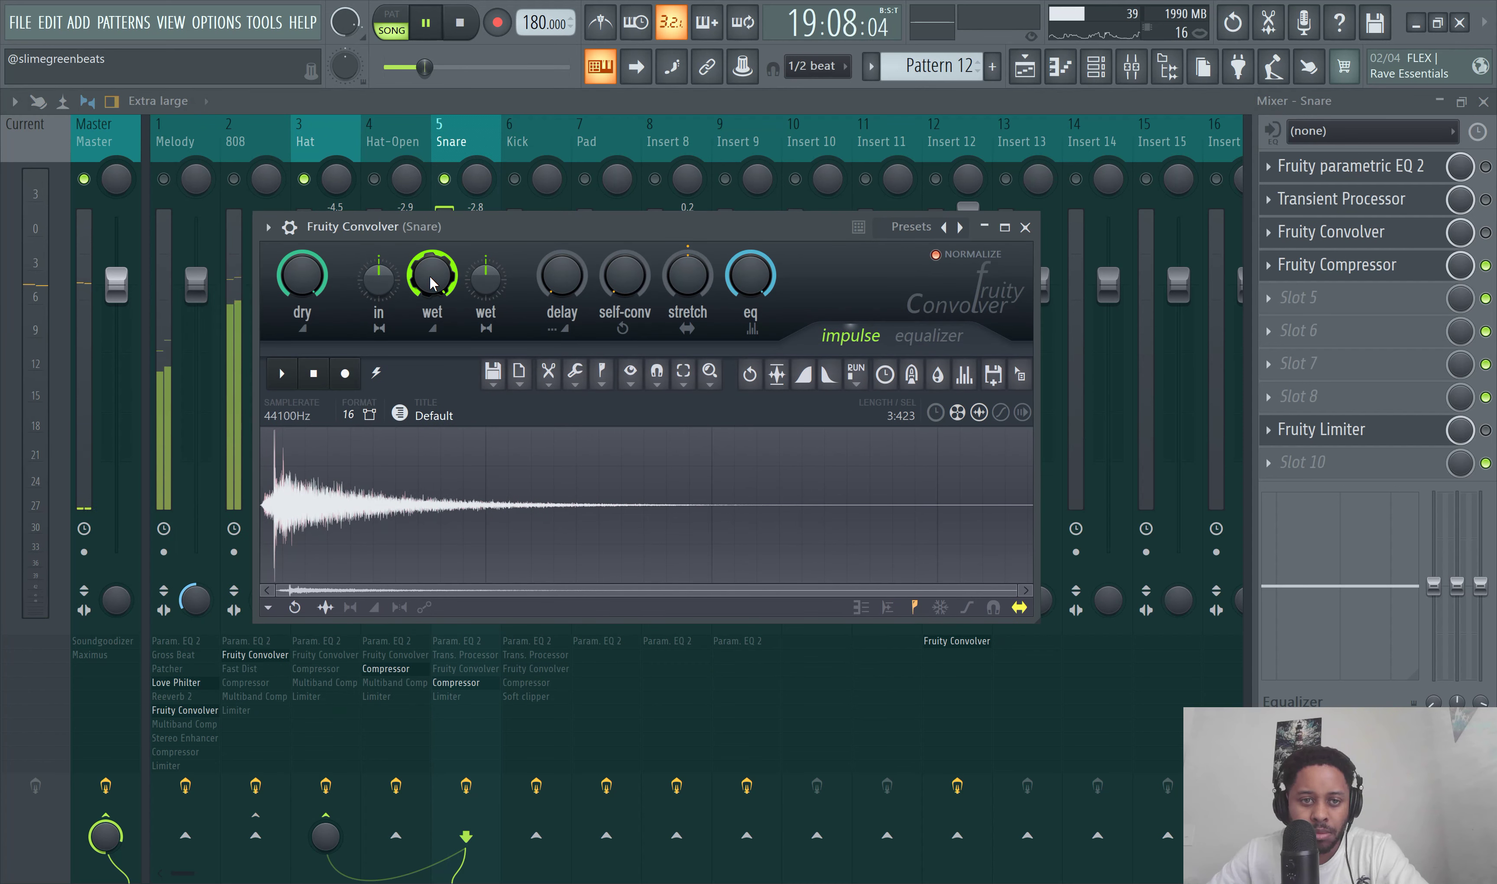
drag(490, 226, 807, 231)
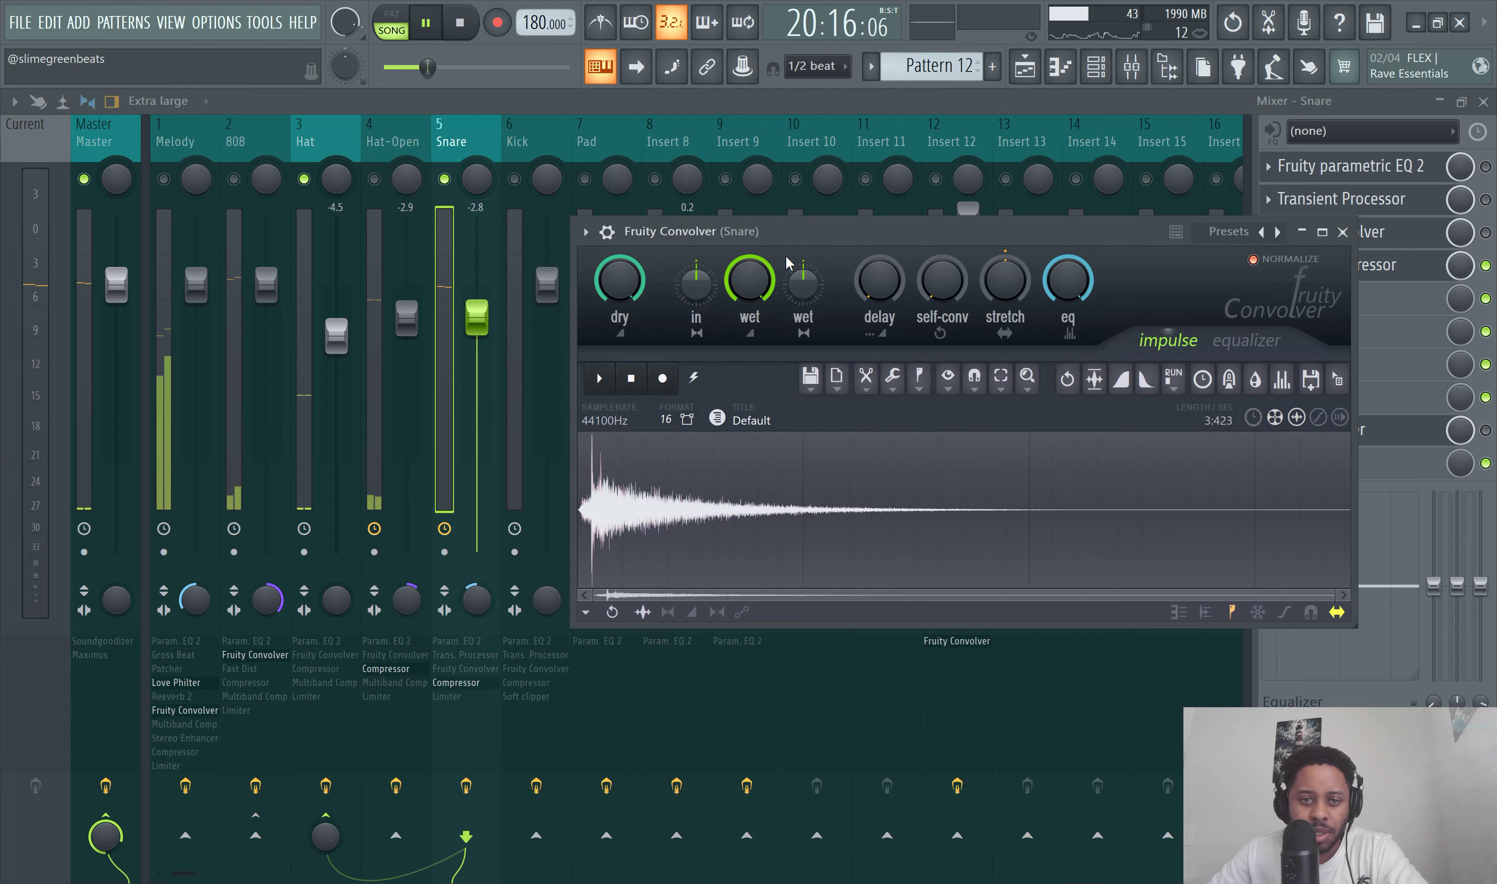
click(1342, 232)
click(1486, 232)
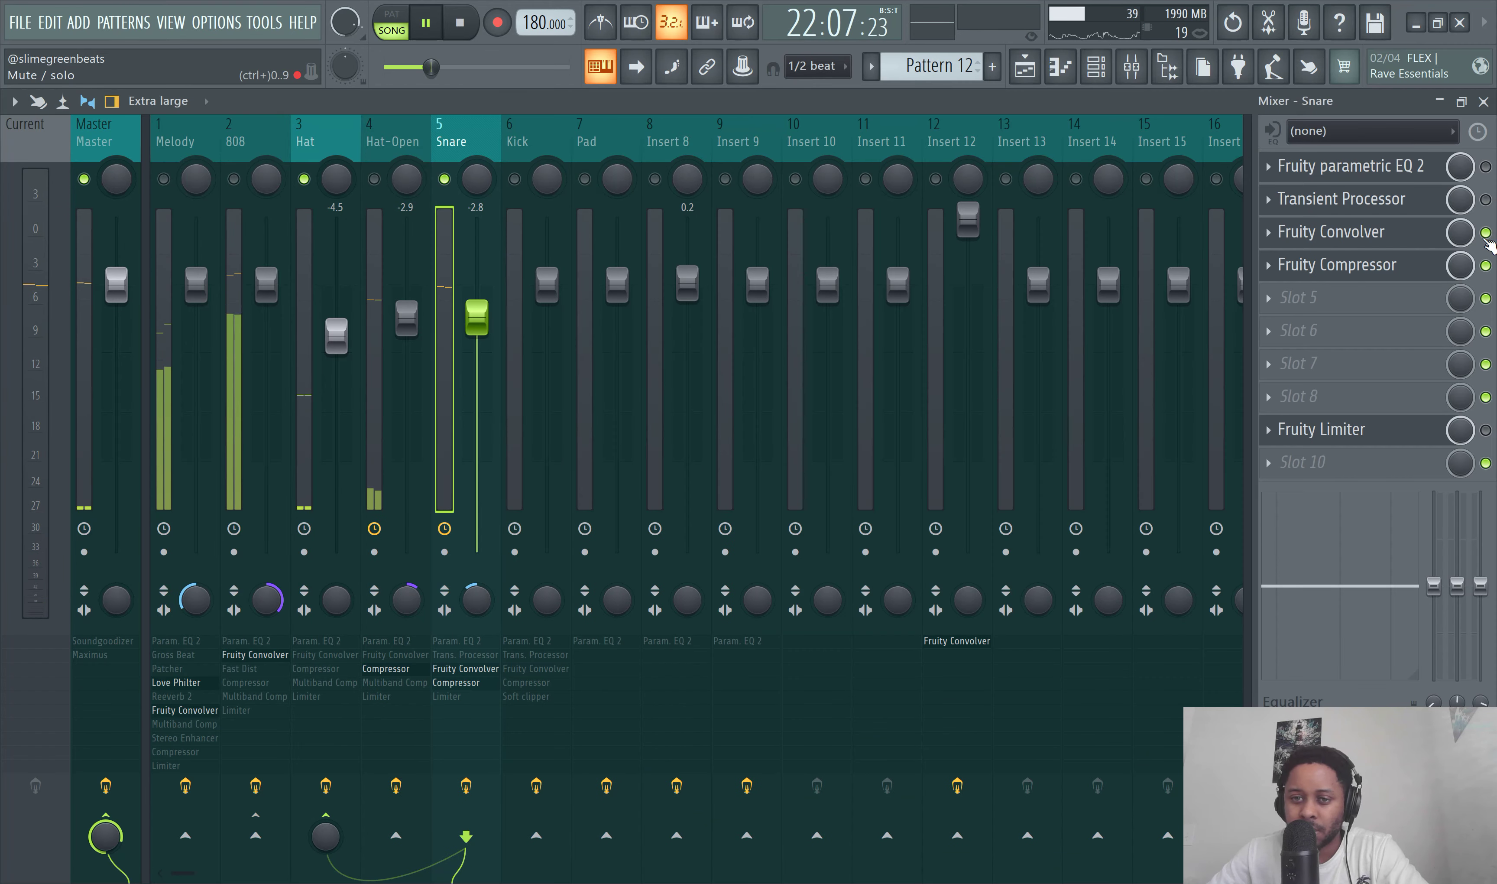
Step: Reopen the Snare's Fruity Convolver, lower its wet level to about halfway while listening, and pause playback
click(1325, 234)
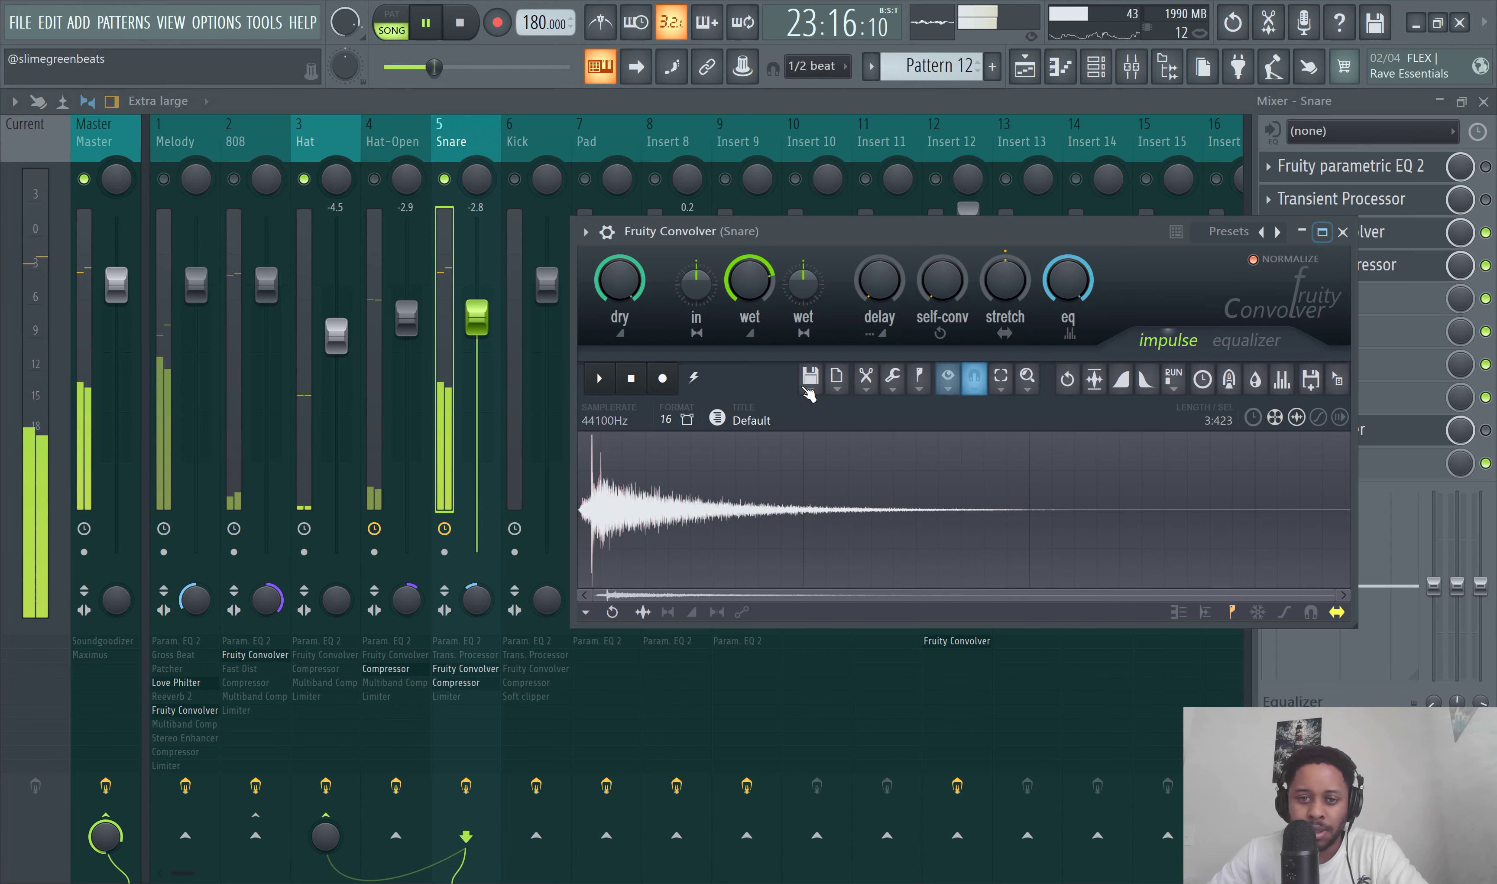
right_click(731, 283)
key(Escape)
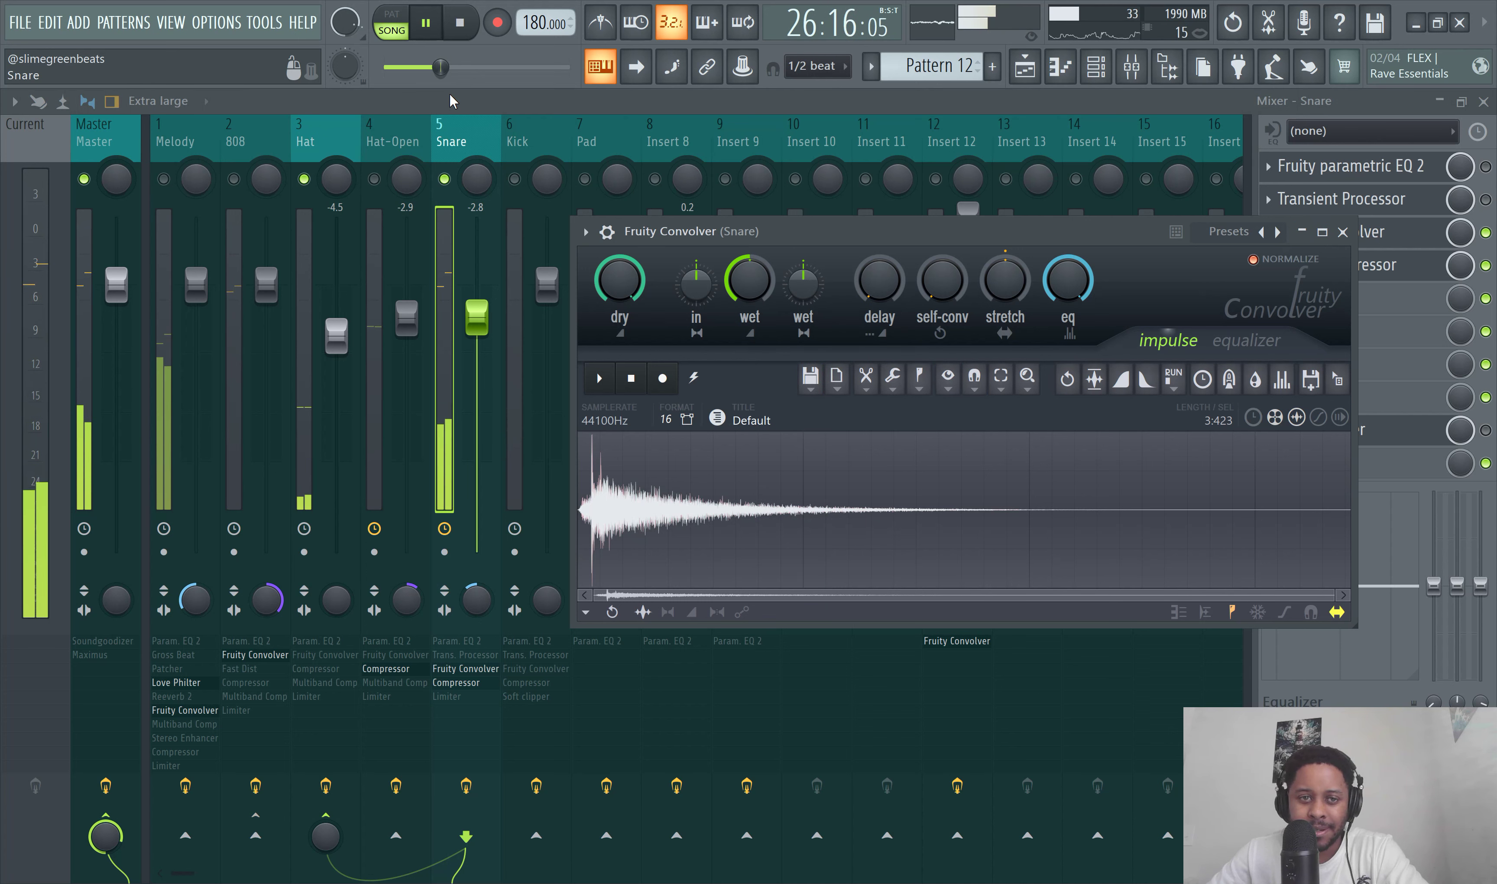
click(431, 33)
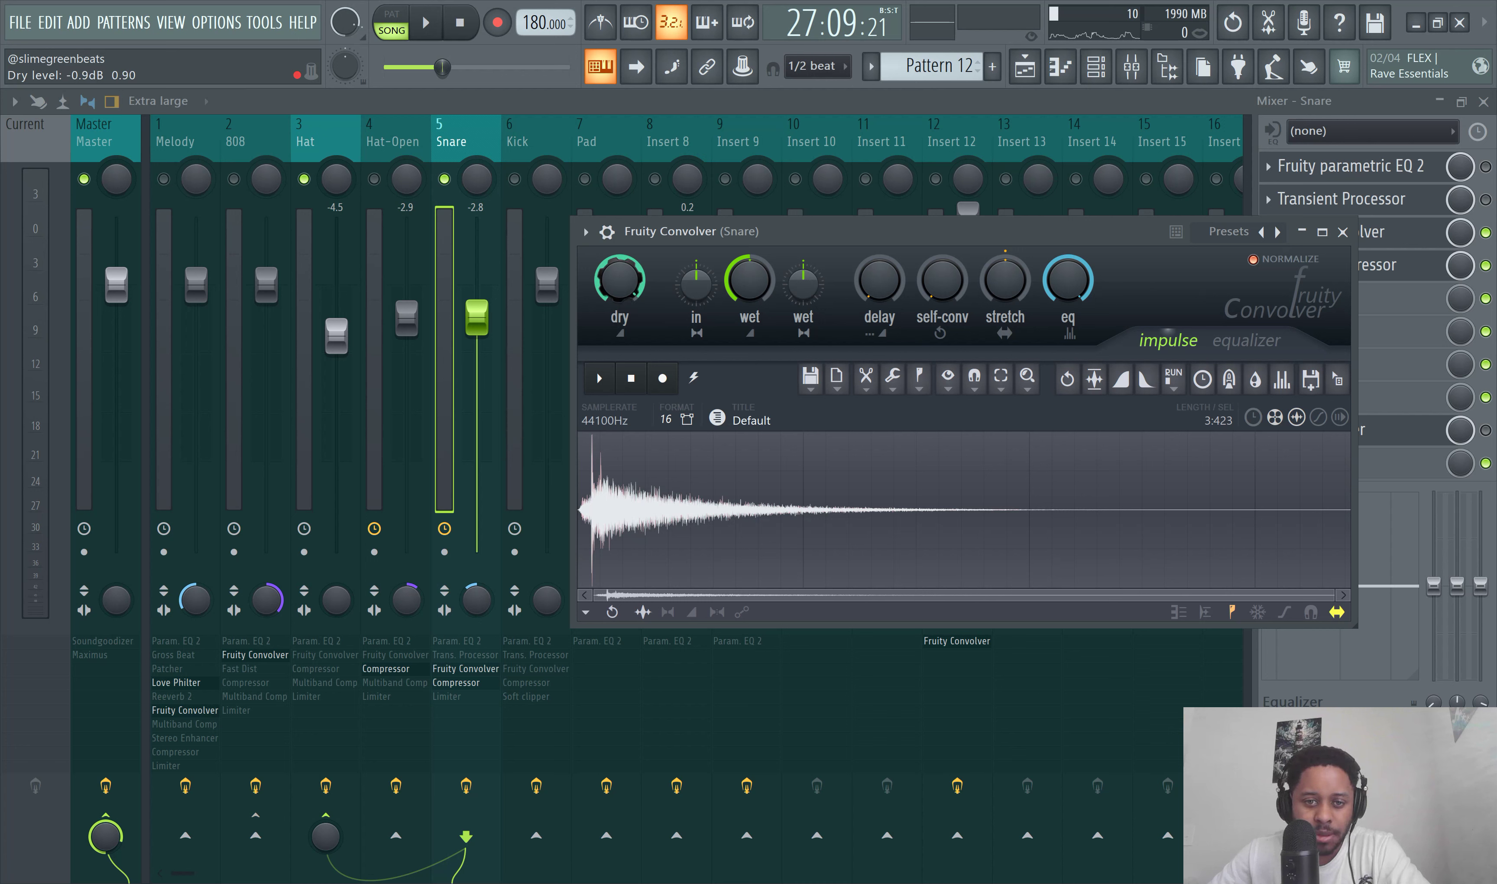
Step: Adjust the dry level in the Snare's Fruity Convolver during playback, pause, and reposition the plugin window
key(space)
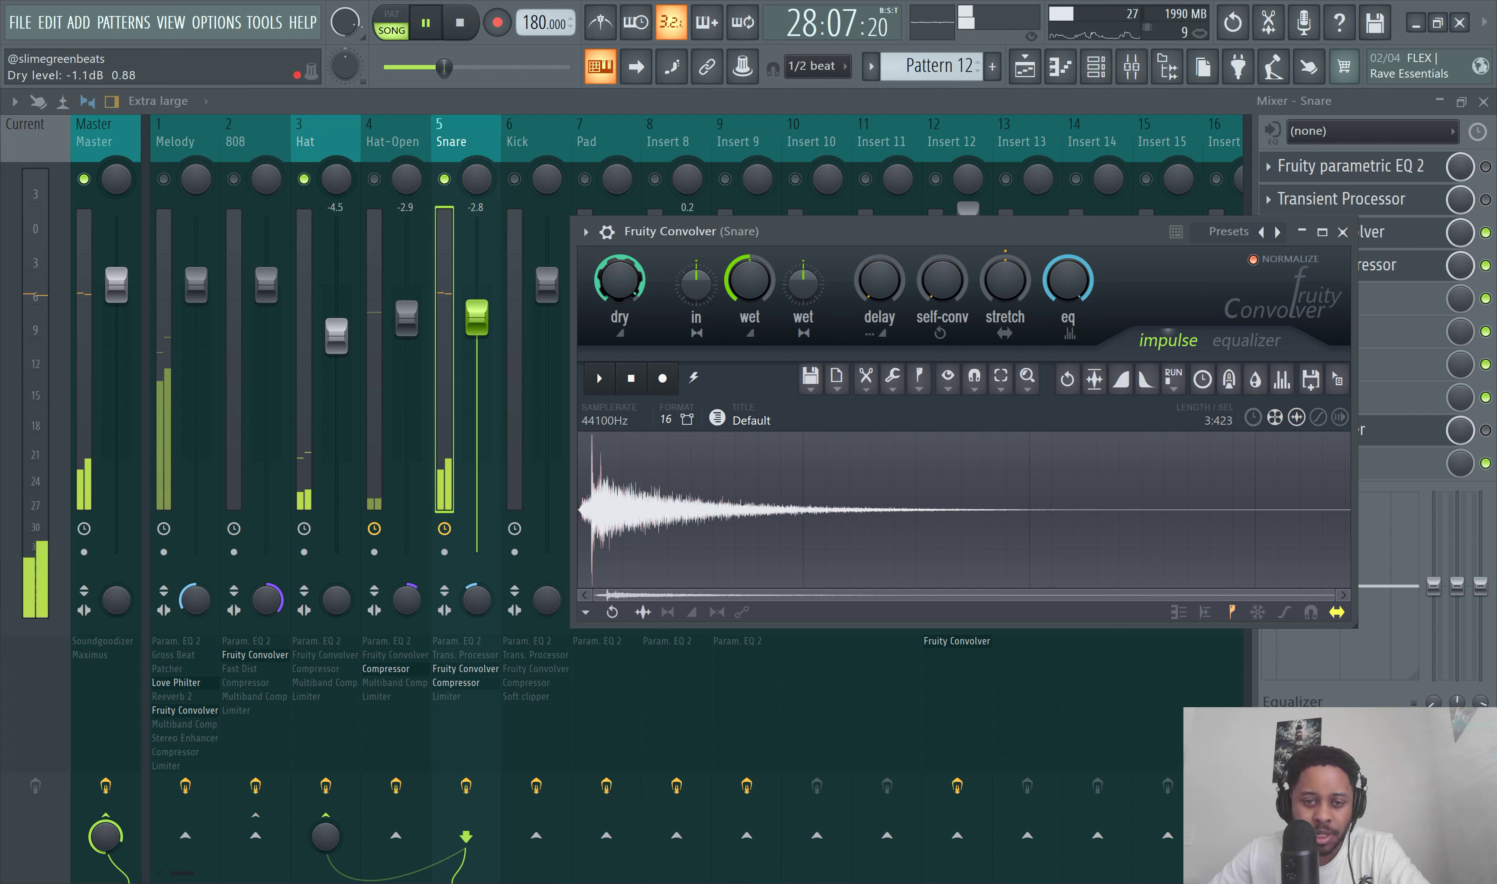
drag(620, 280, 619, 284)
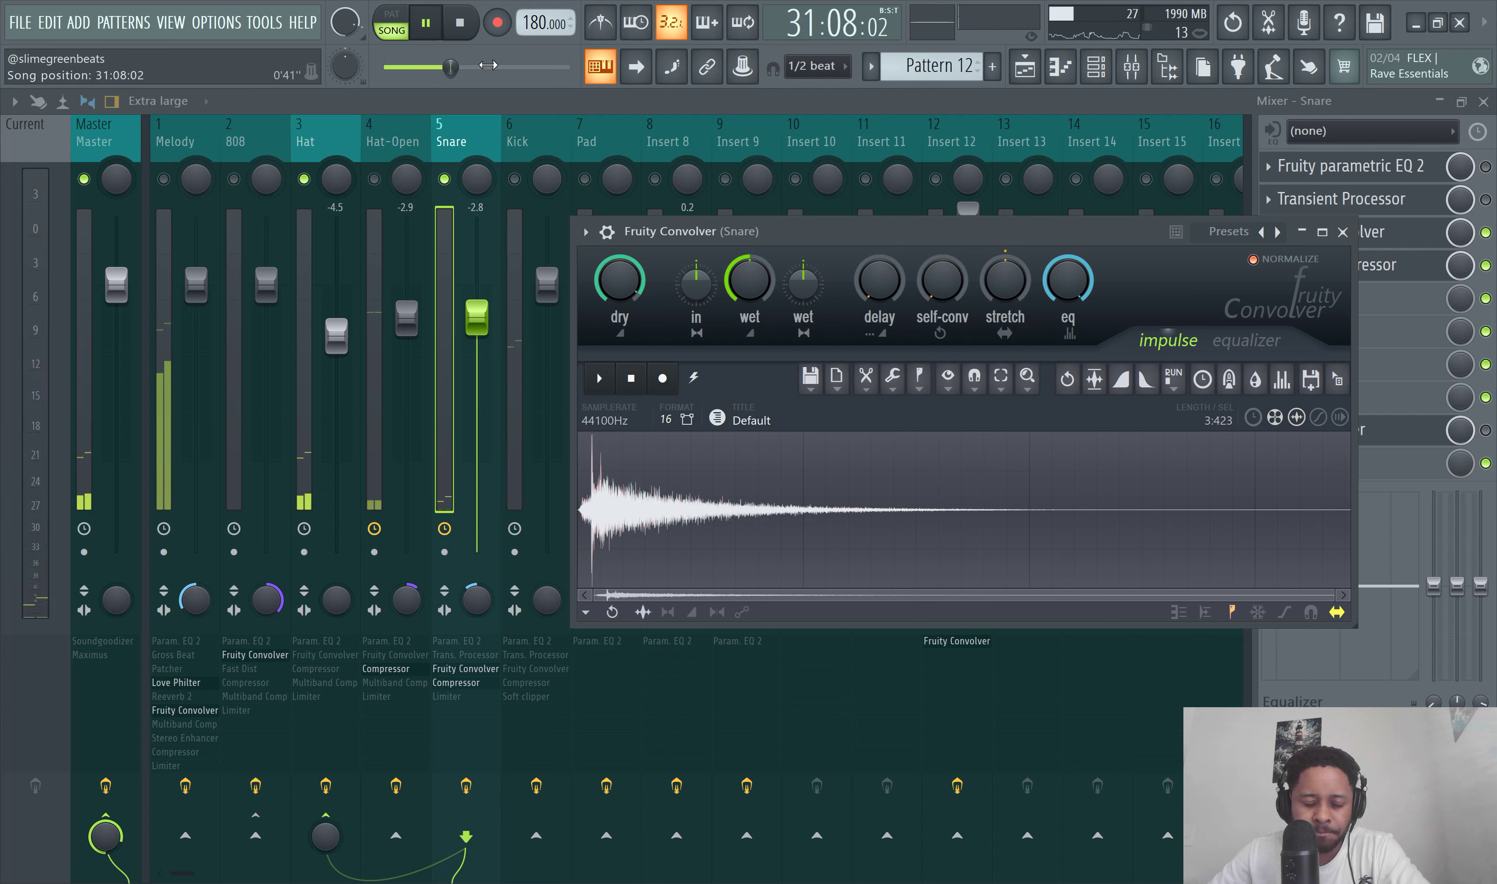
click(426, 35)
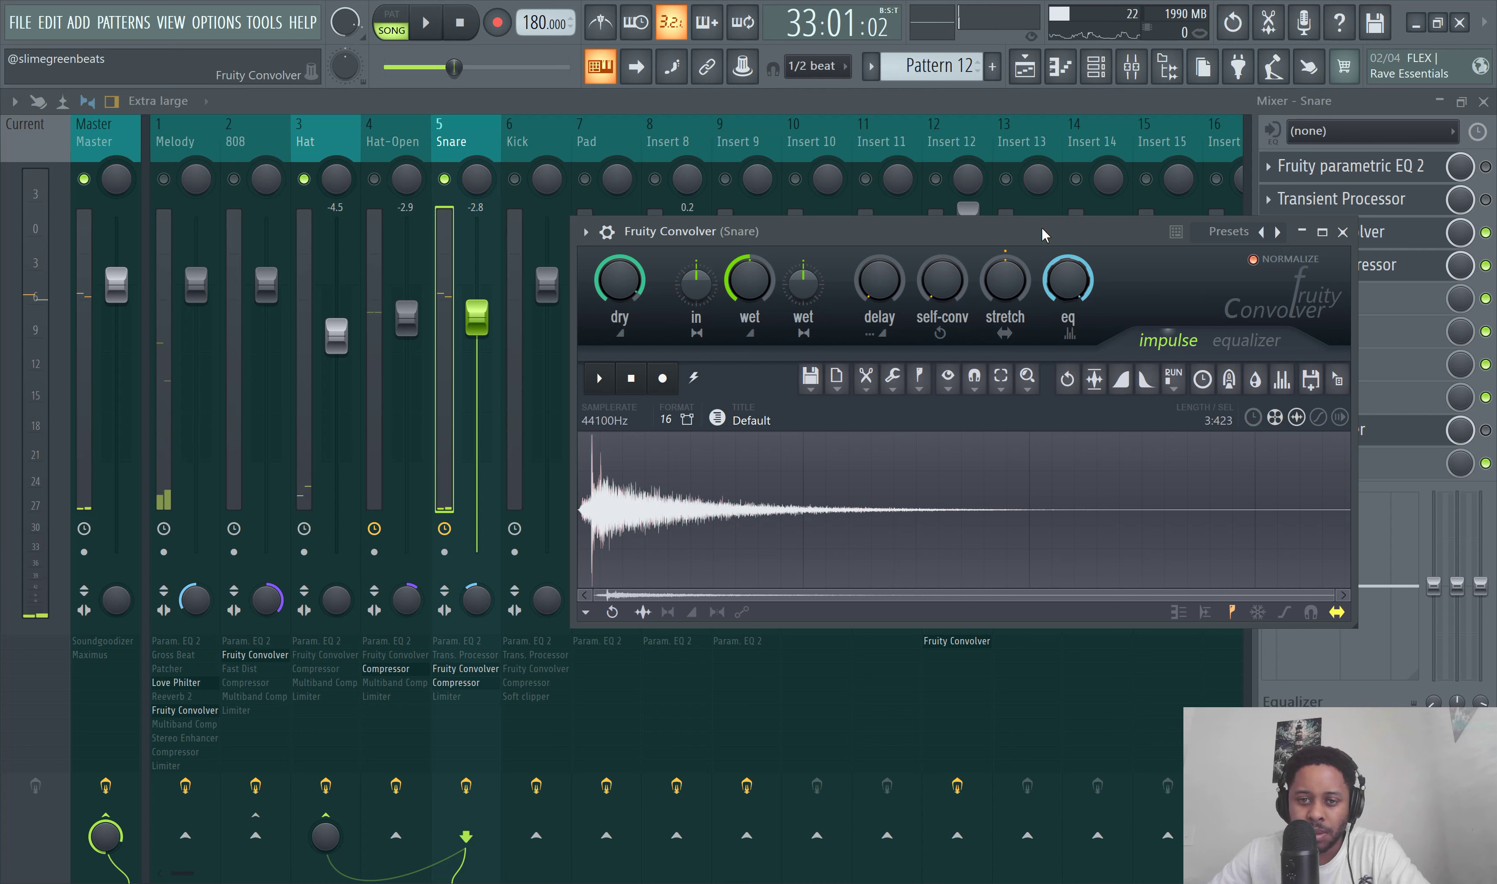
drag(1035, 245, 976, 270)
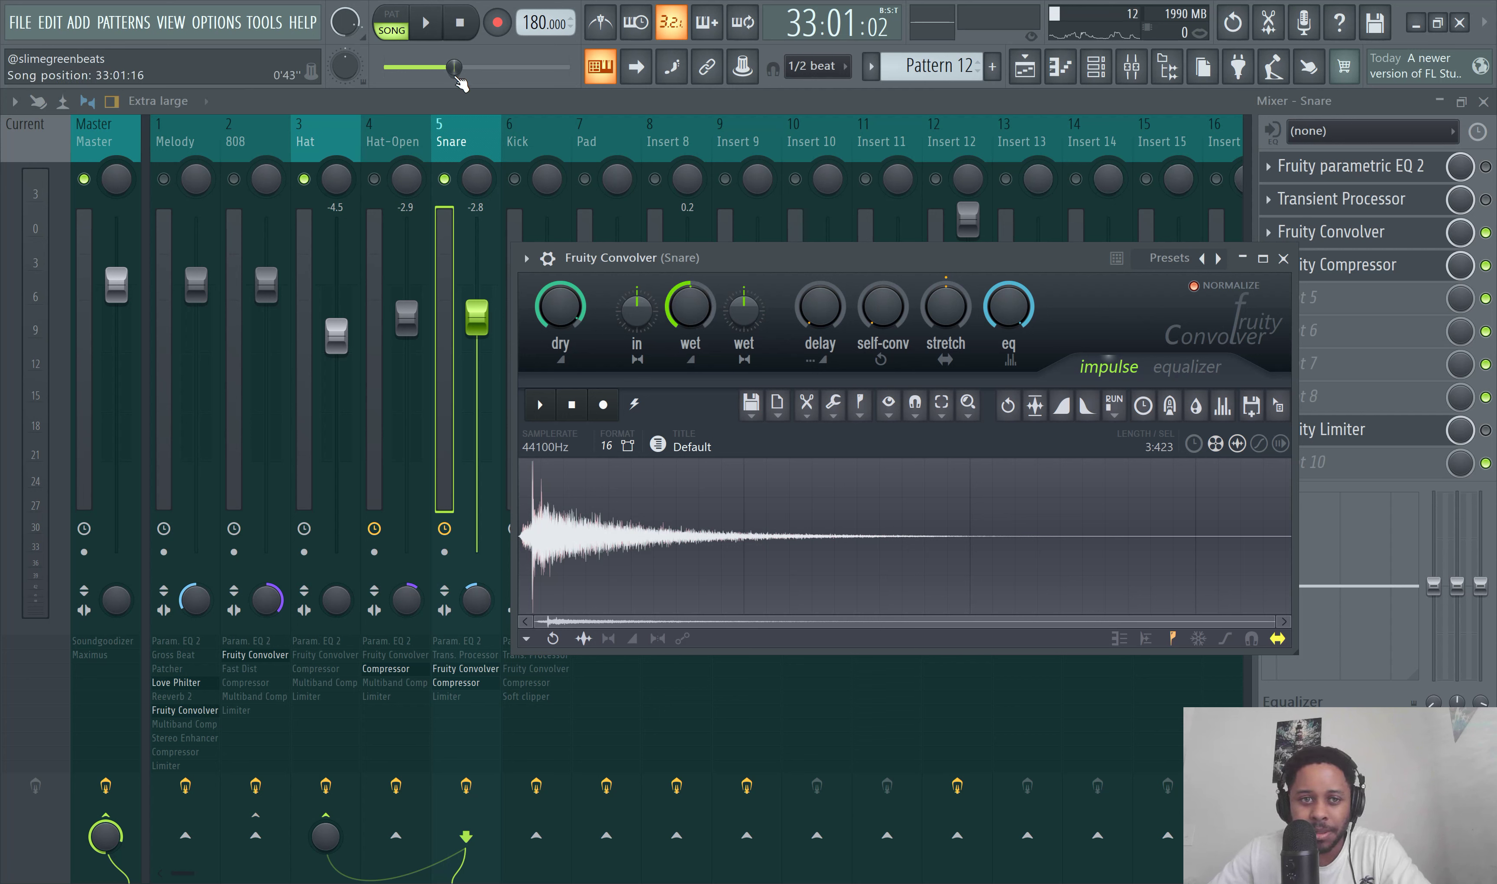
Step: Try mix levels of 29% and 55% for the Snare's Fruity Convolver during playback, restore the full mix level, and pause
click(441, 35)
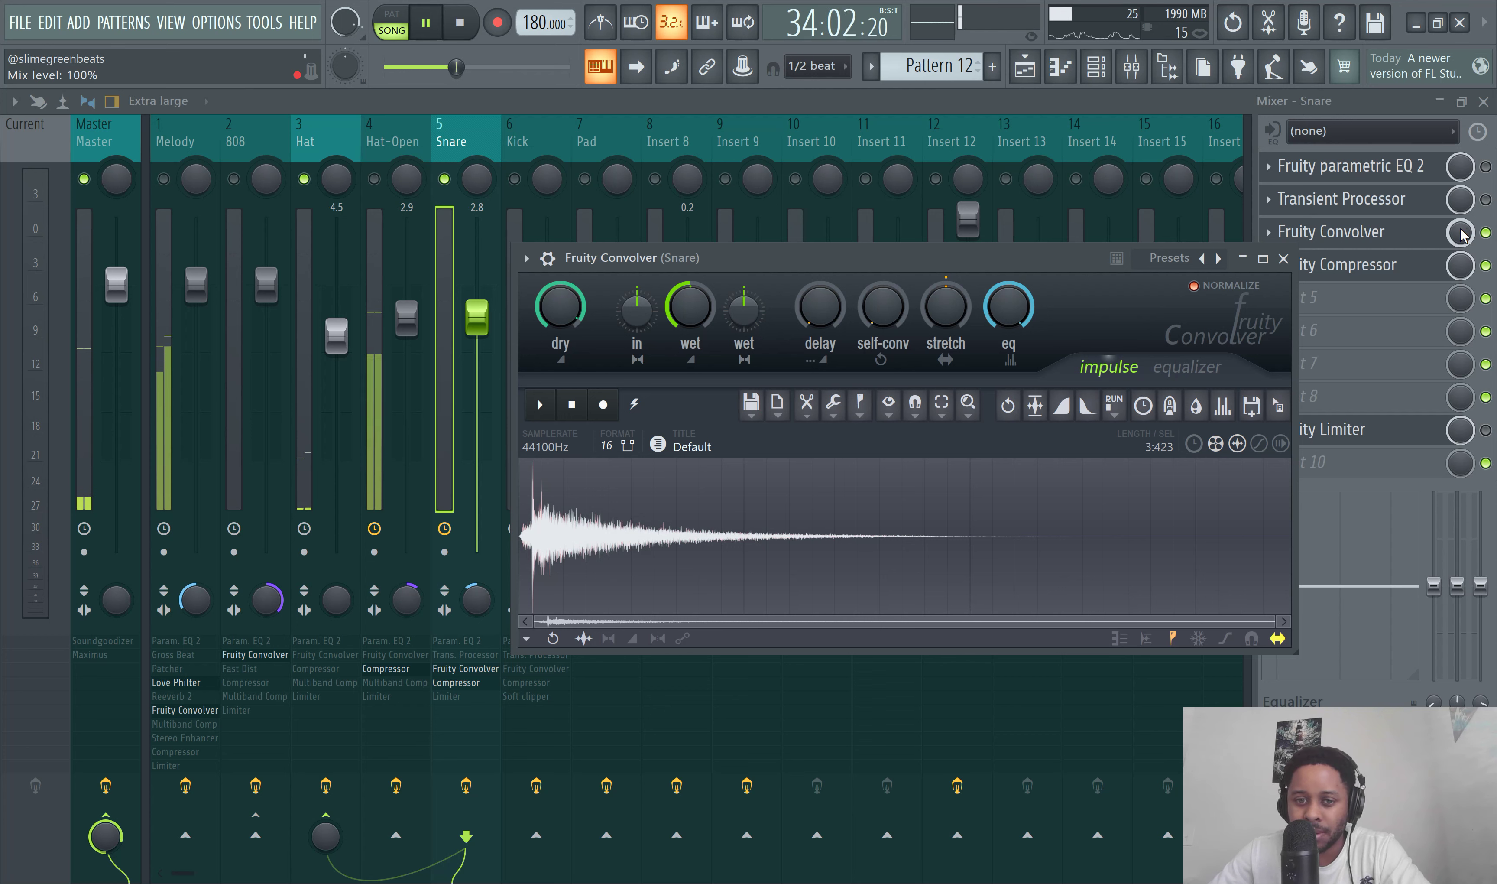
click(1353, 231)
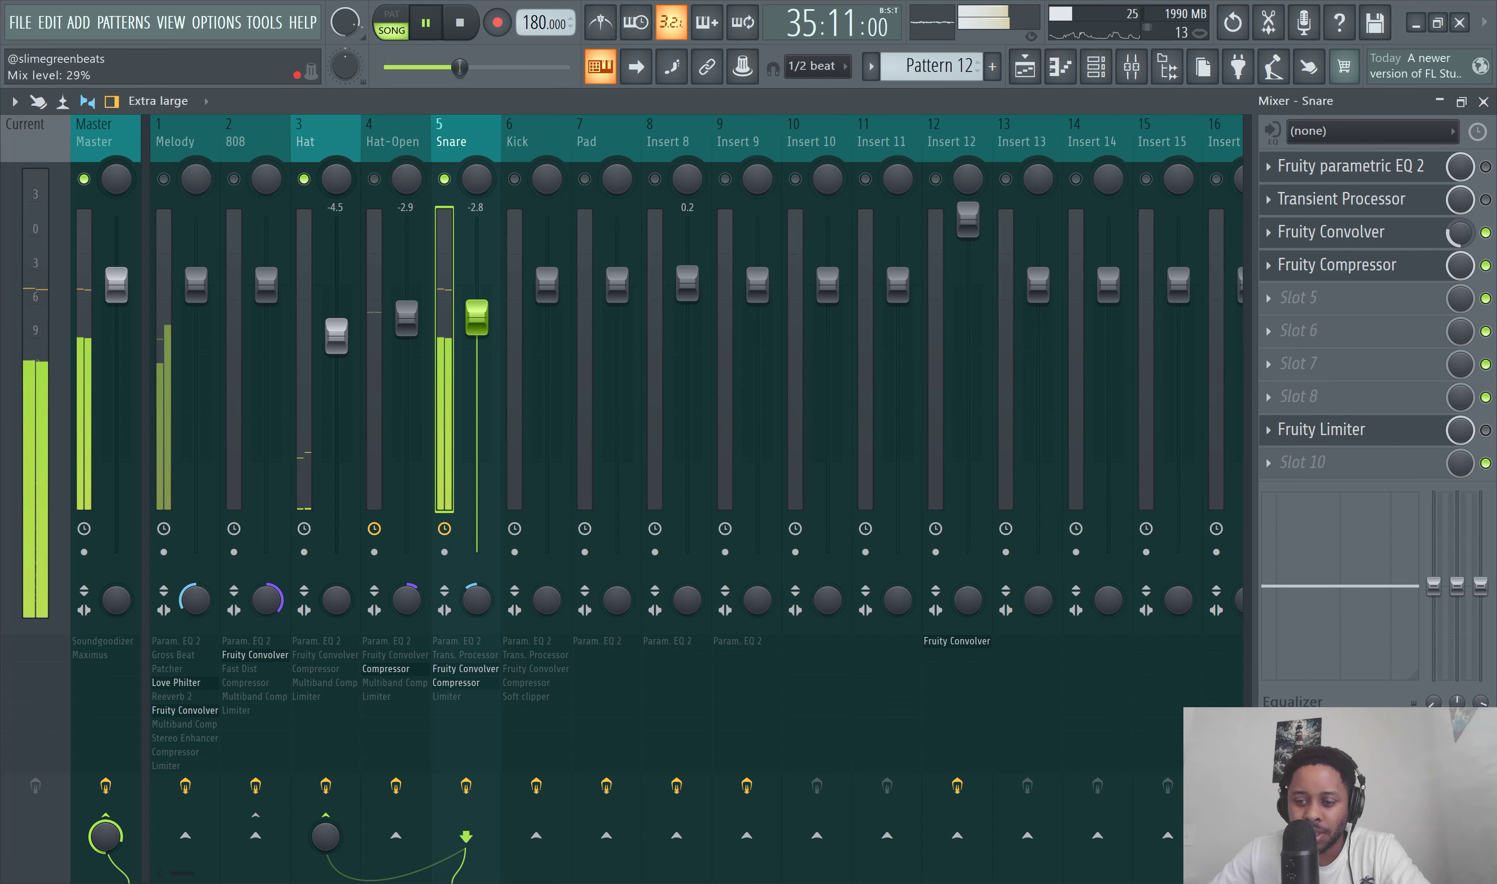
click(1399, 238)
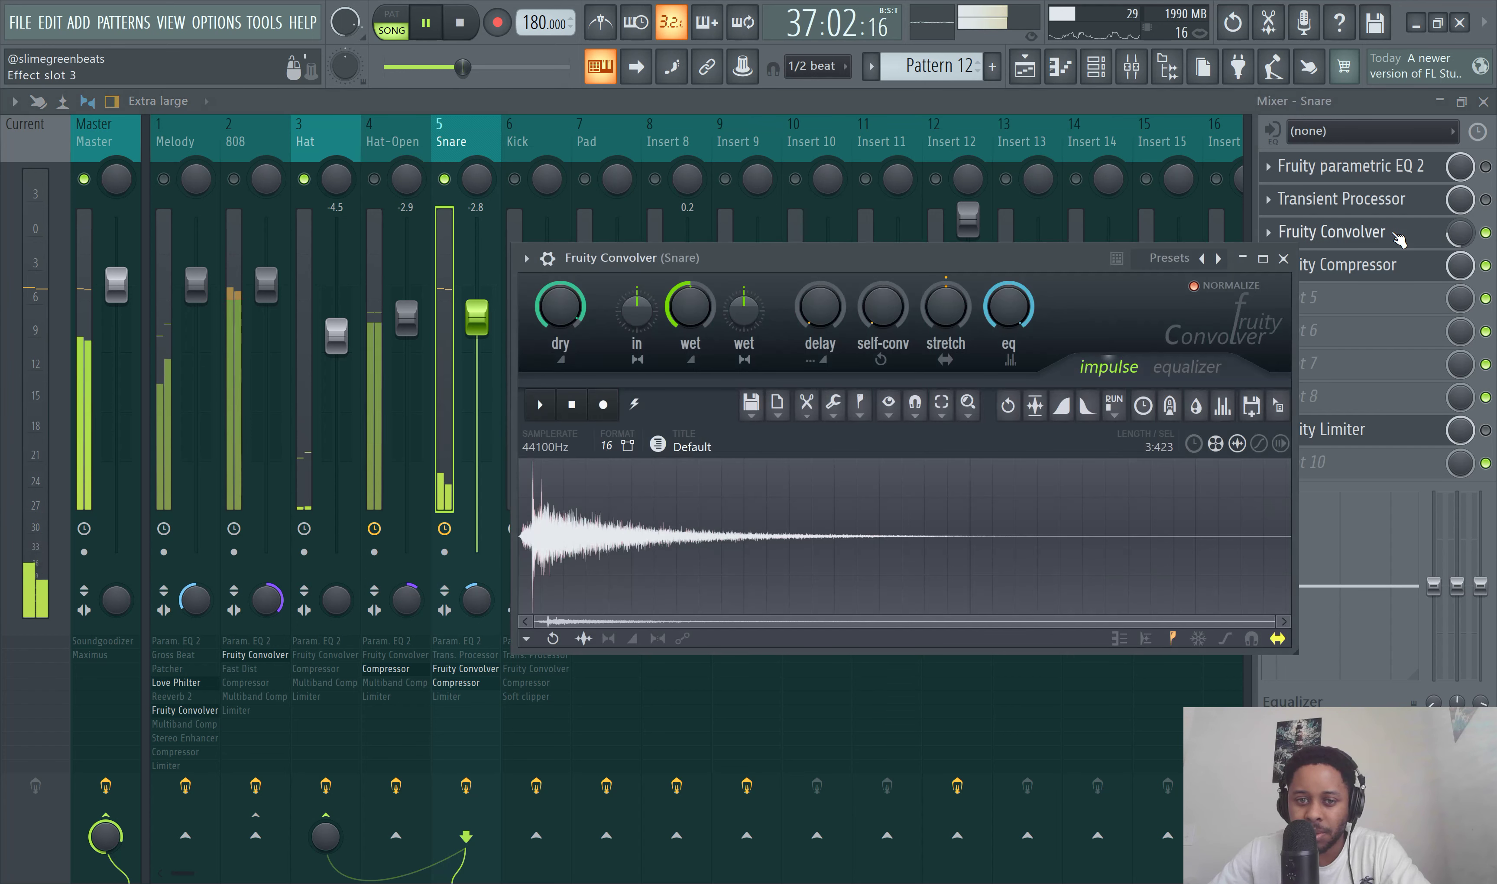
click(1398, 236)
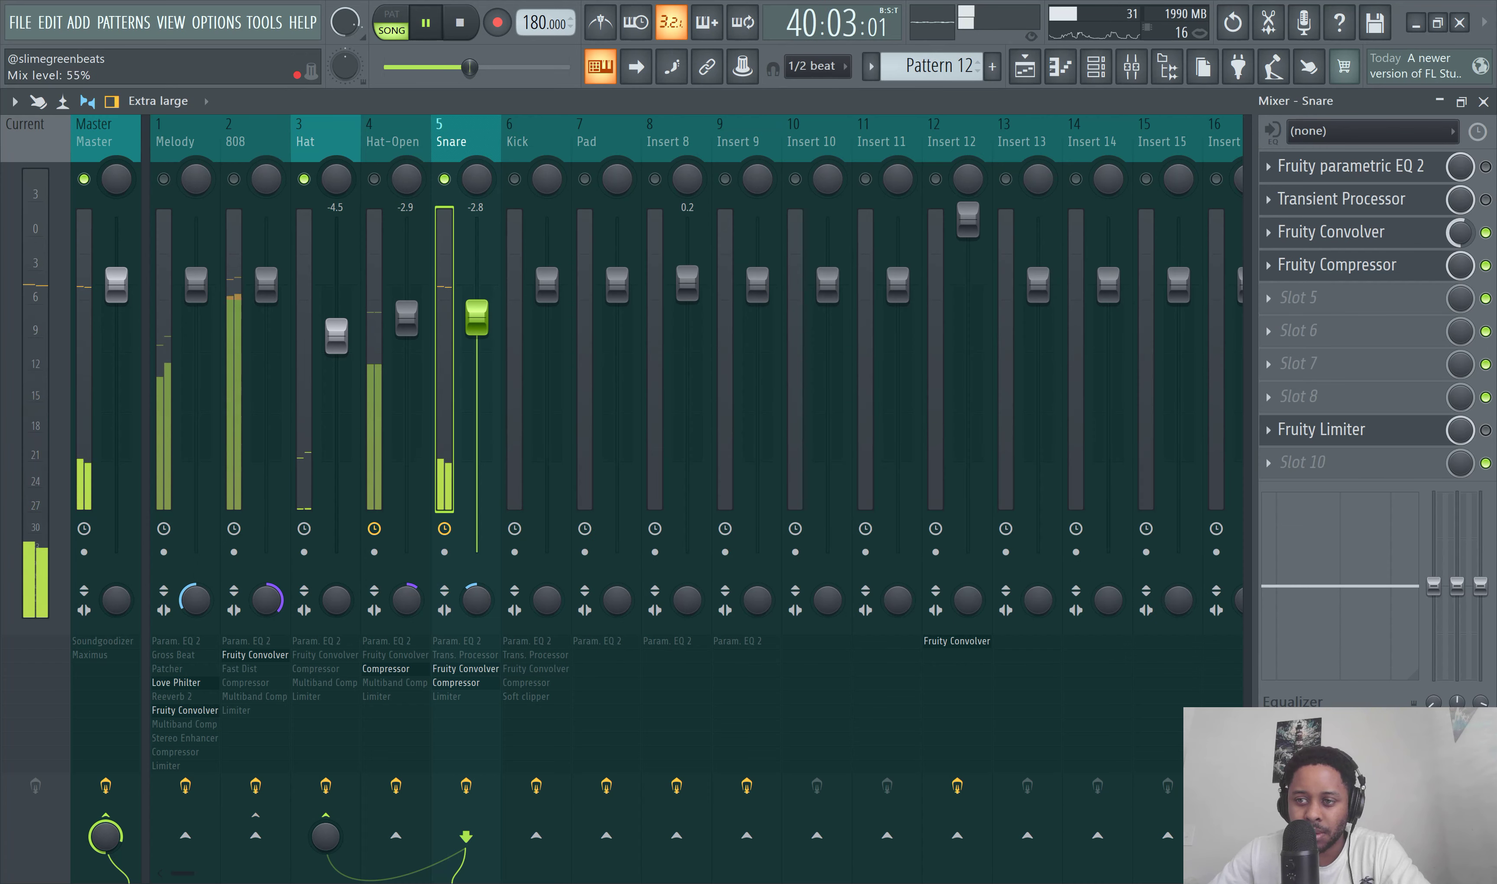
click(1354, 242)
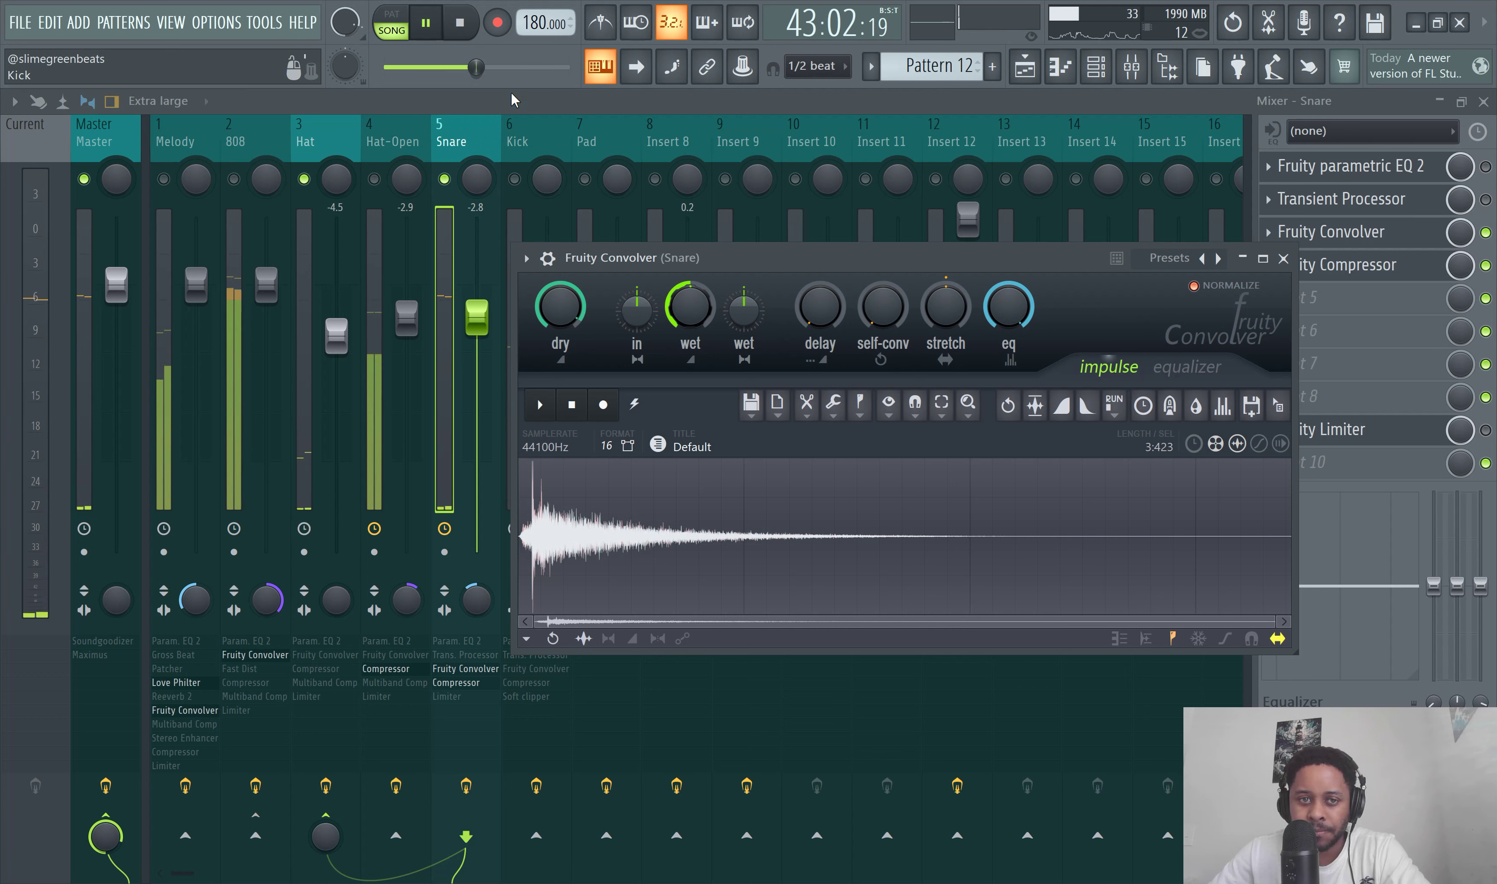
click(464, 33)
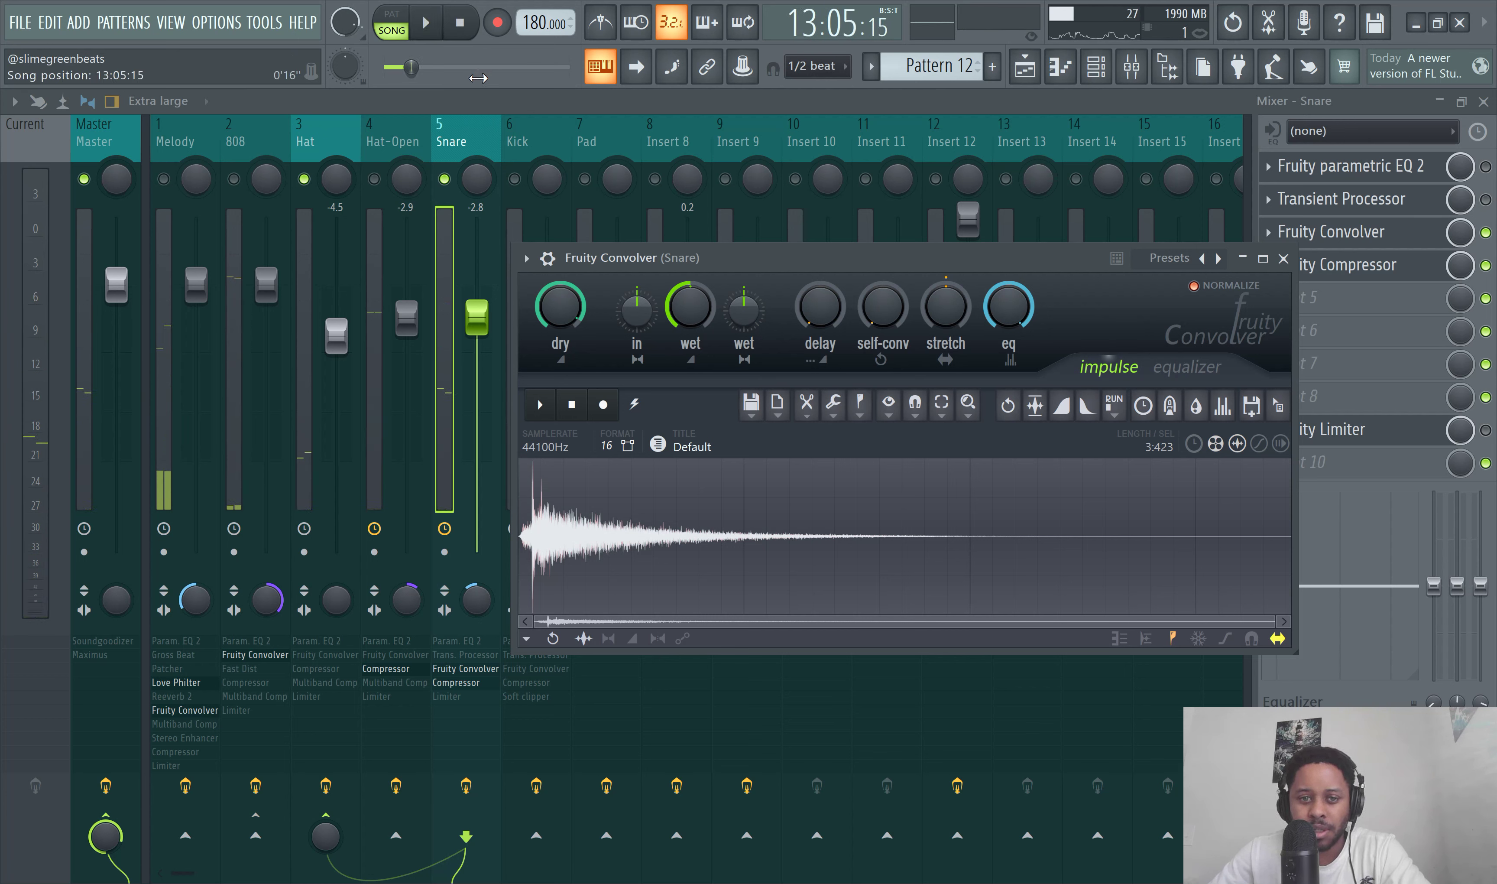
Step: Play the soloed Snare, lower the wet level in its Fruity Convolver to about a quarter, and pause
click(435, 31)
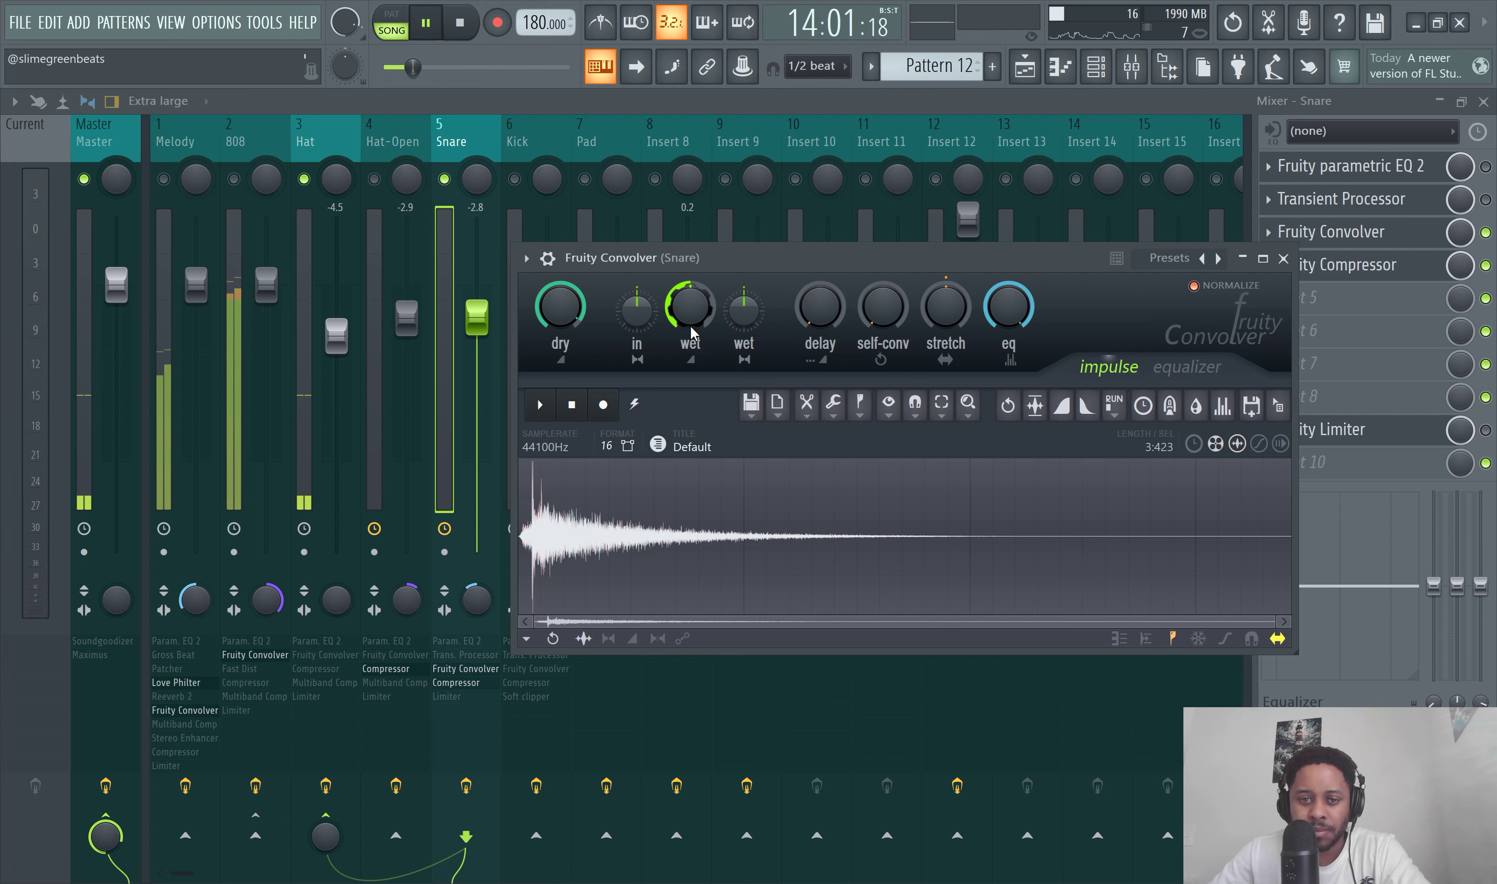
drag(691, 307, 690, 343)
click(426, 22)
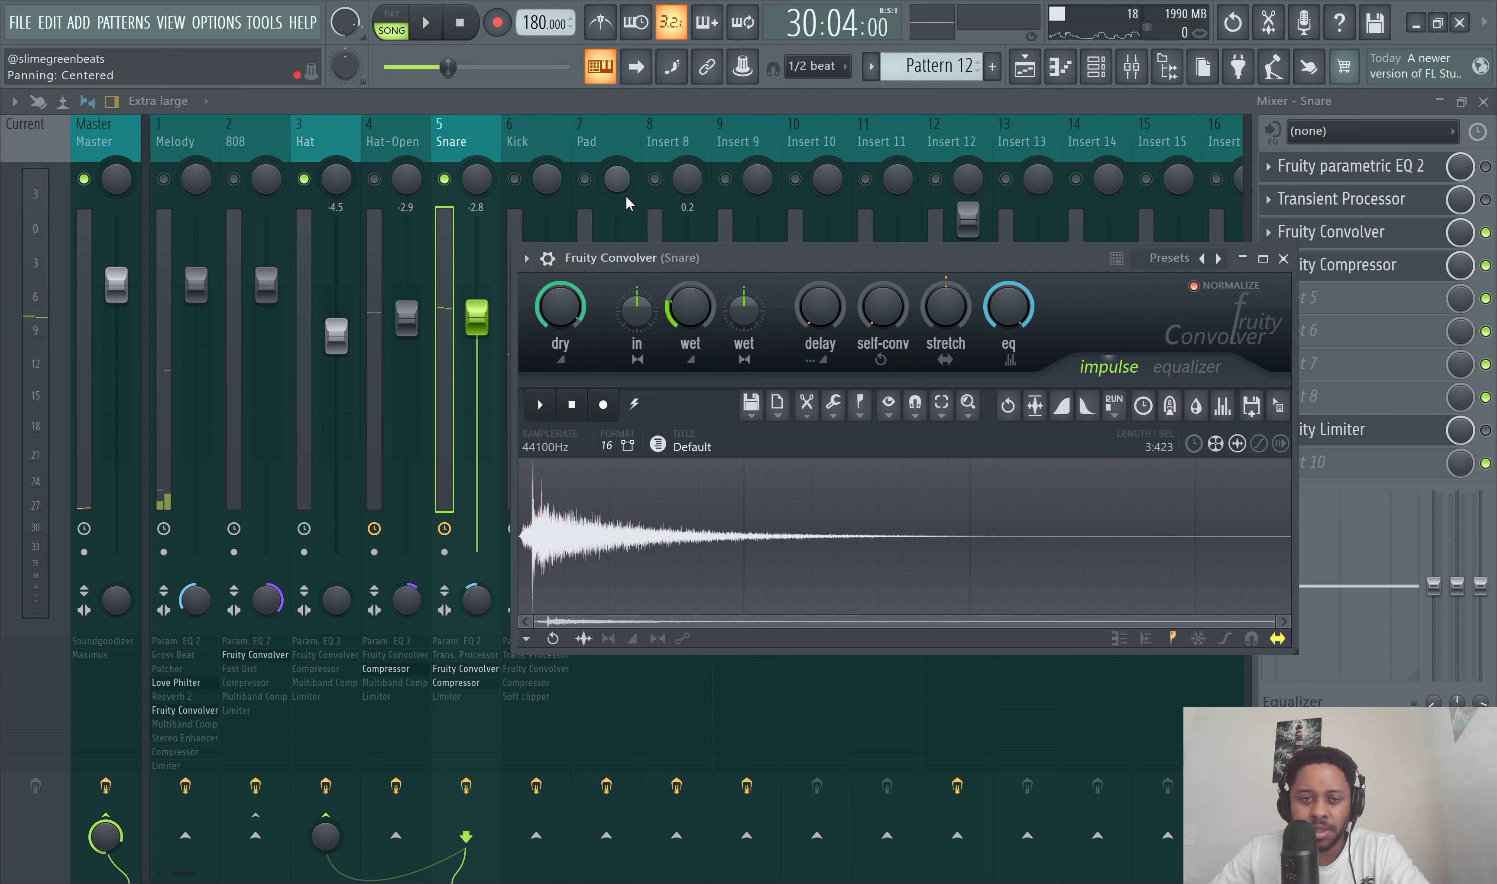
Step: Unsolo the Snare track, listen to the full mix, and pause playback
right_click(445, 177)
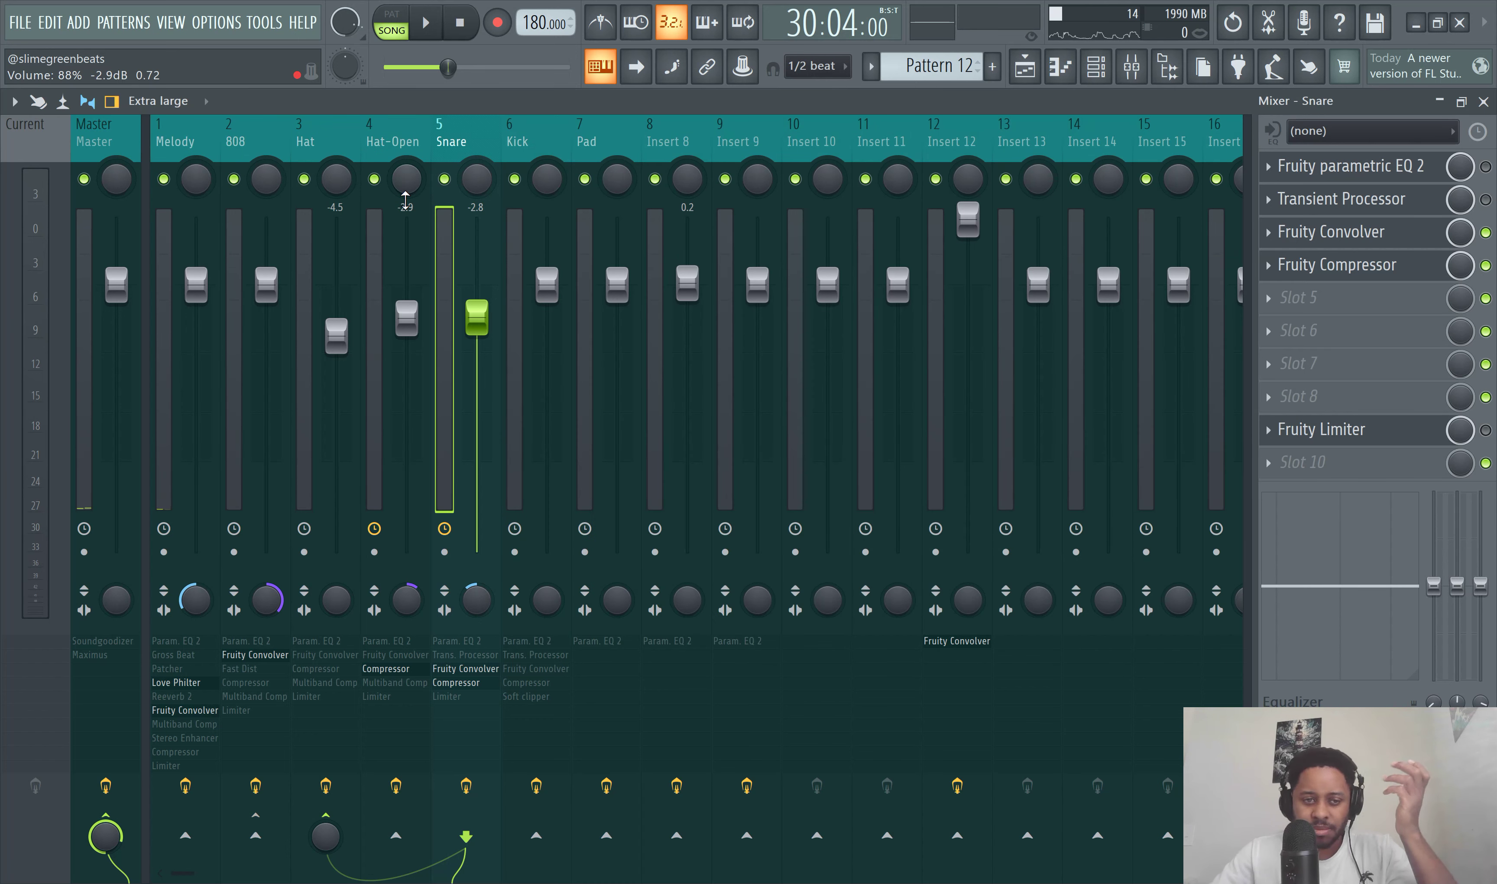
click(427, 29)
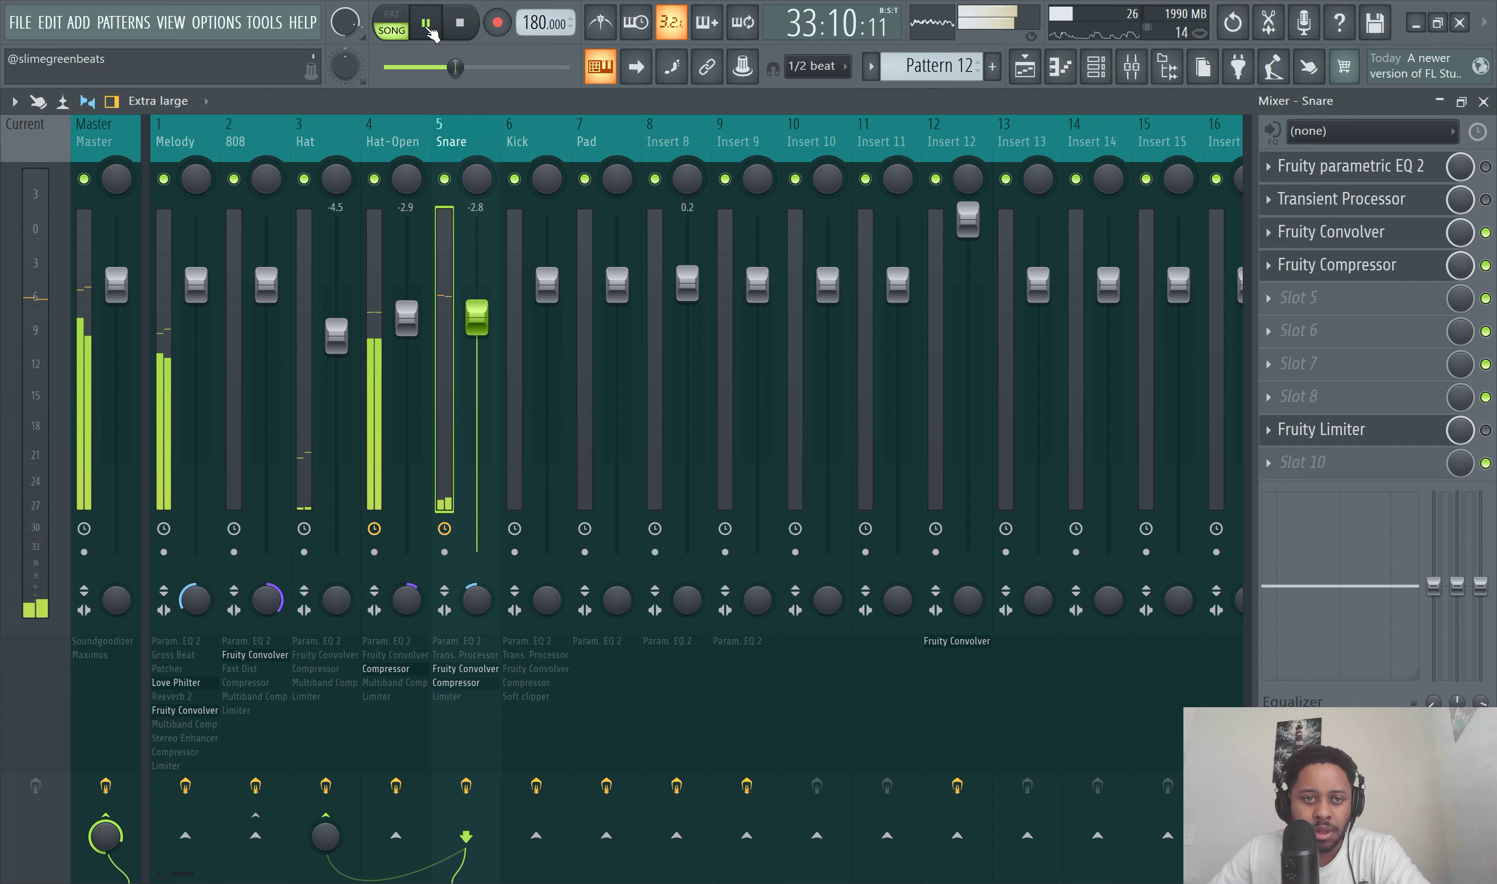
click(427, 25)
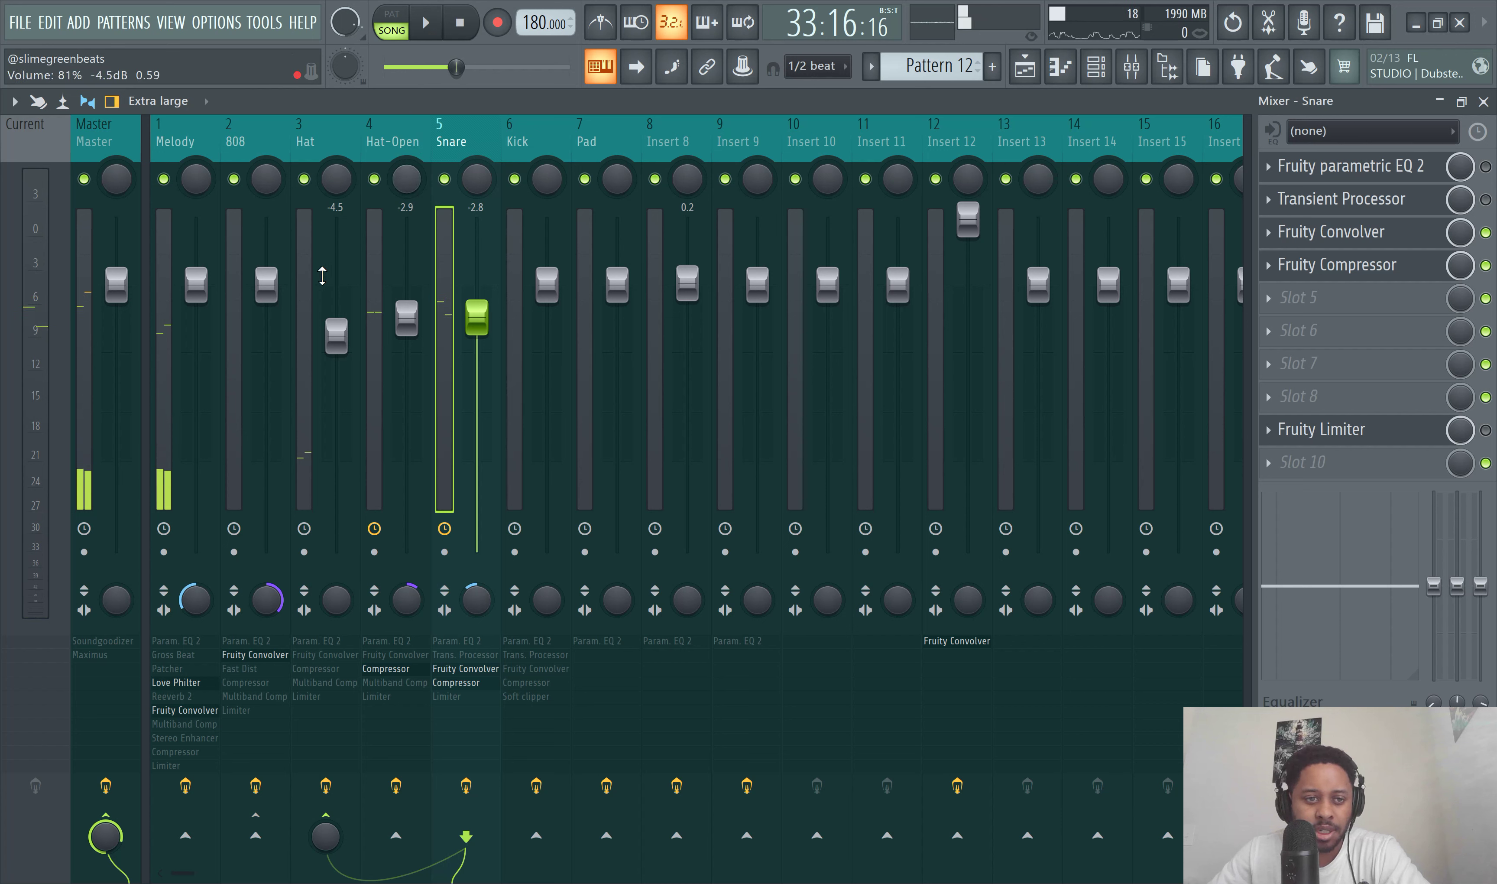
Step: Solo the 808 track, play it, and lower the Nexus #3 channel's volume in the channel rack
click(235, 245)
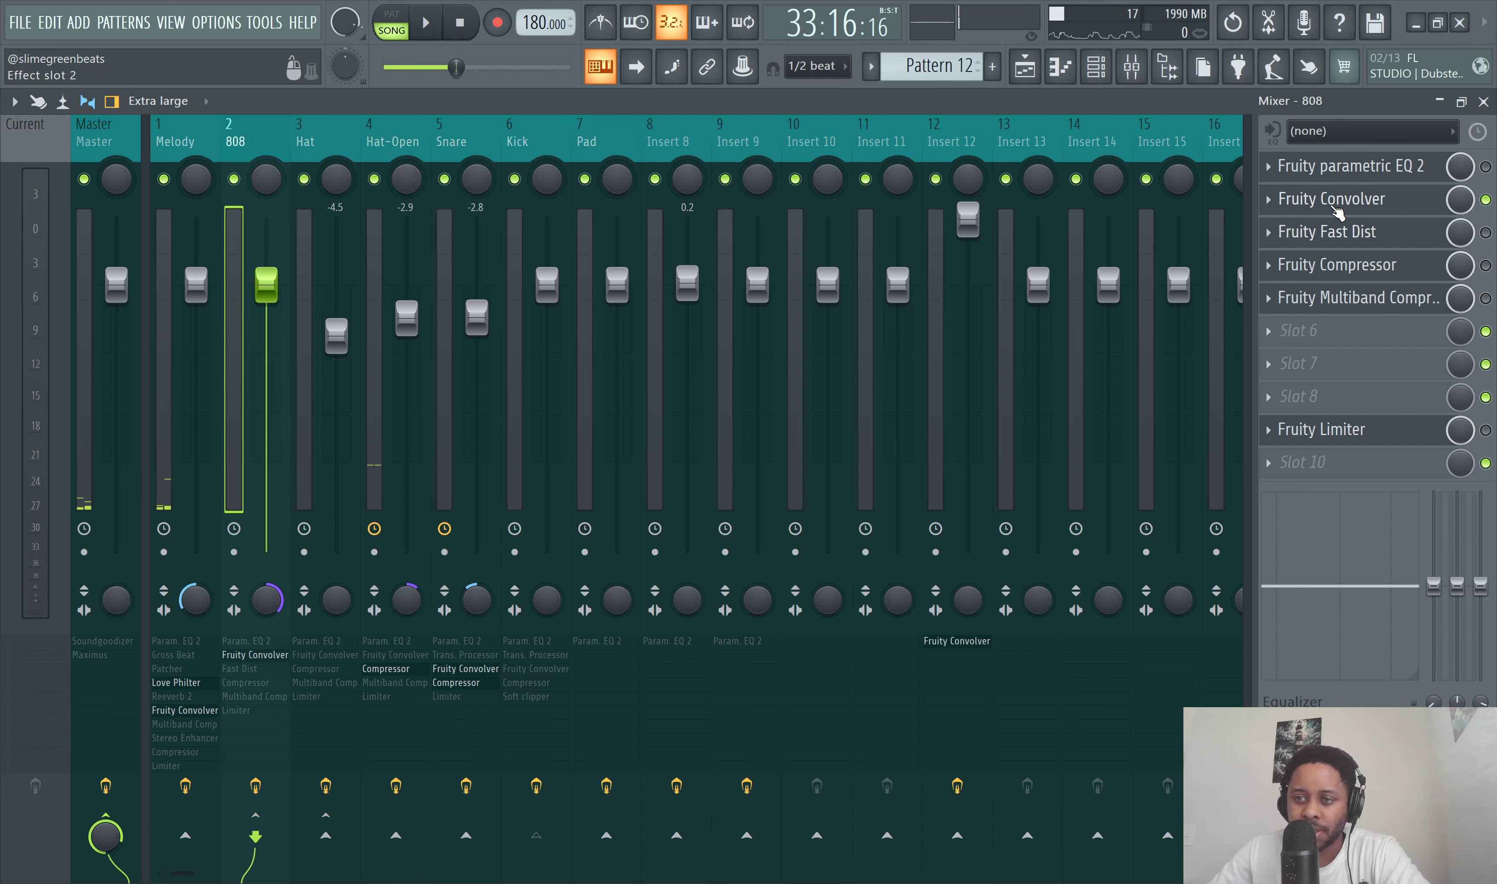
right_click(233, 179)
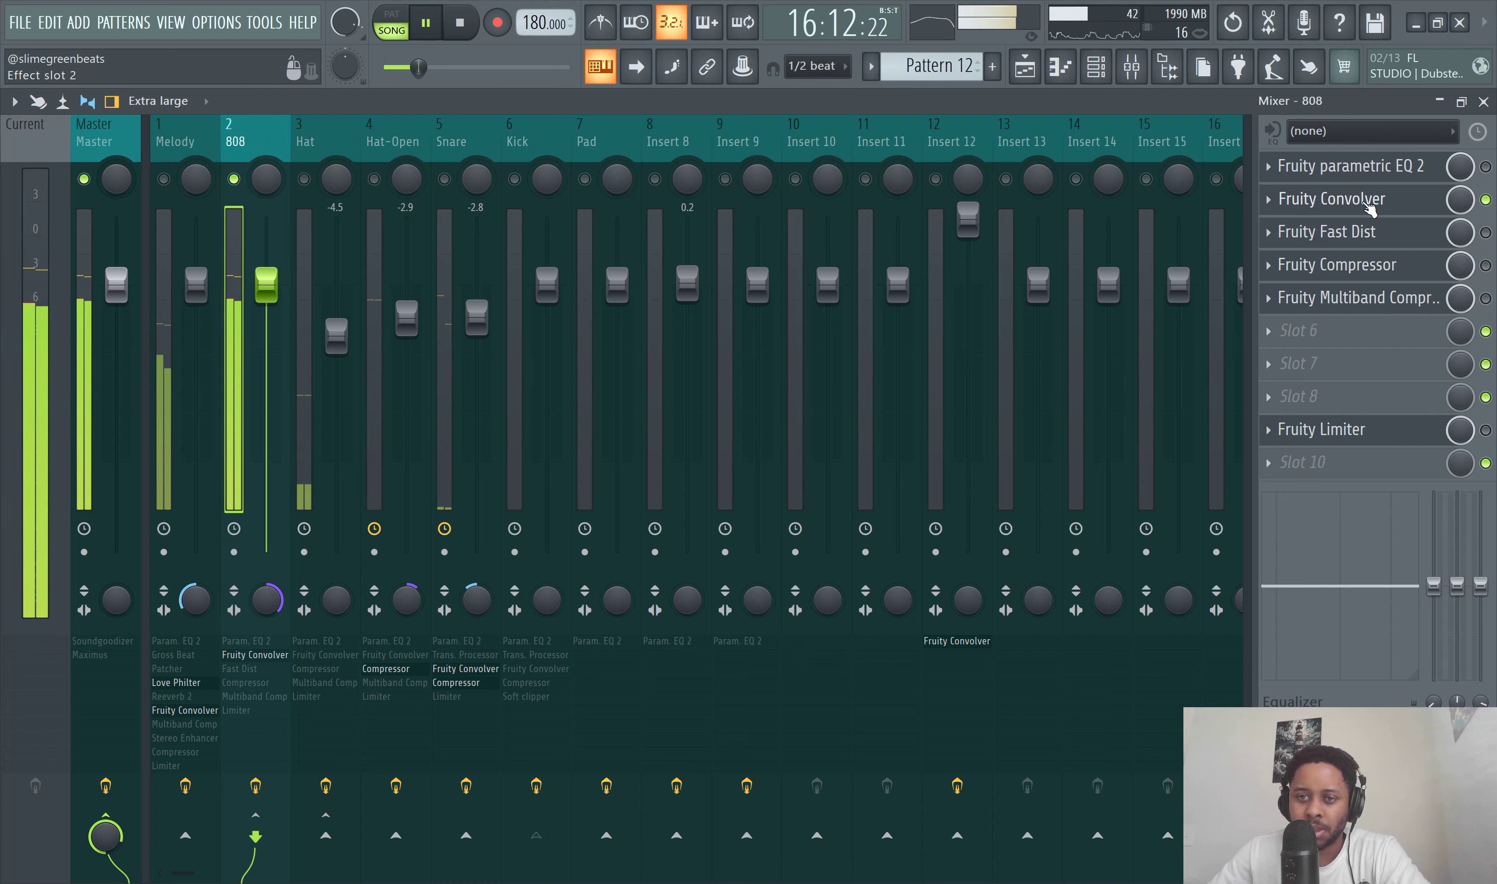
click(1096, 65)
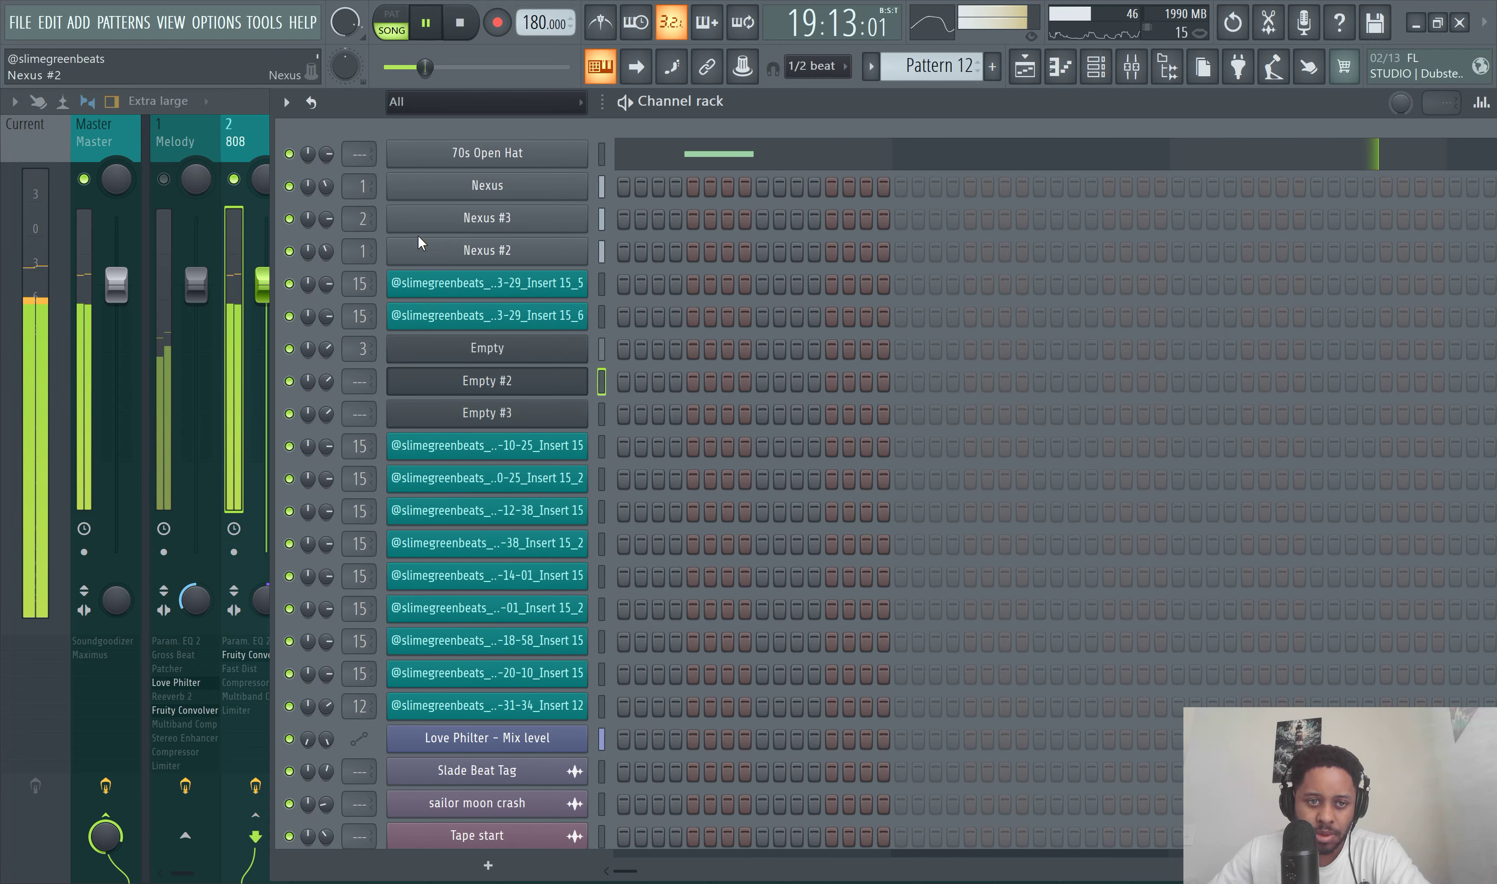
drag(326, 218, 326, 233)
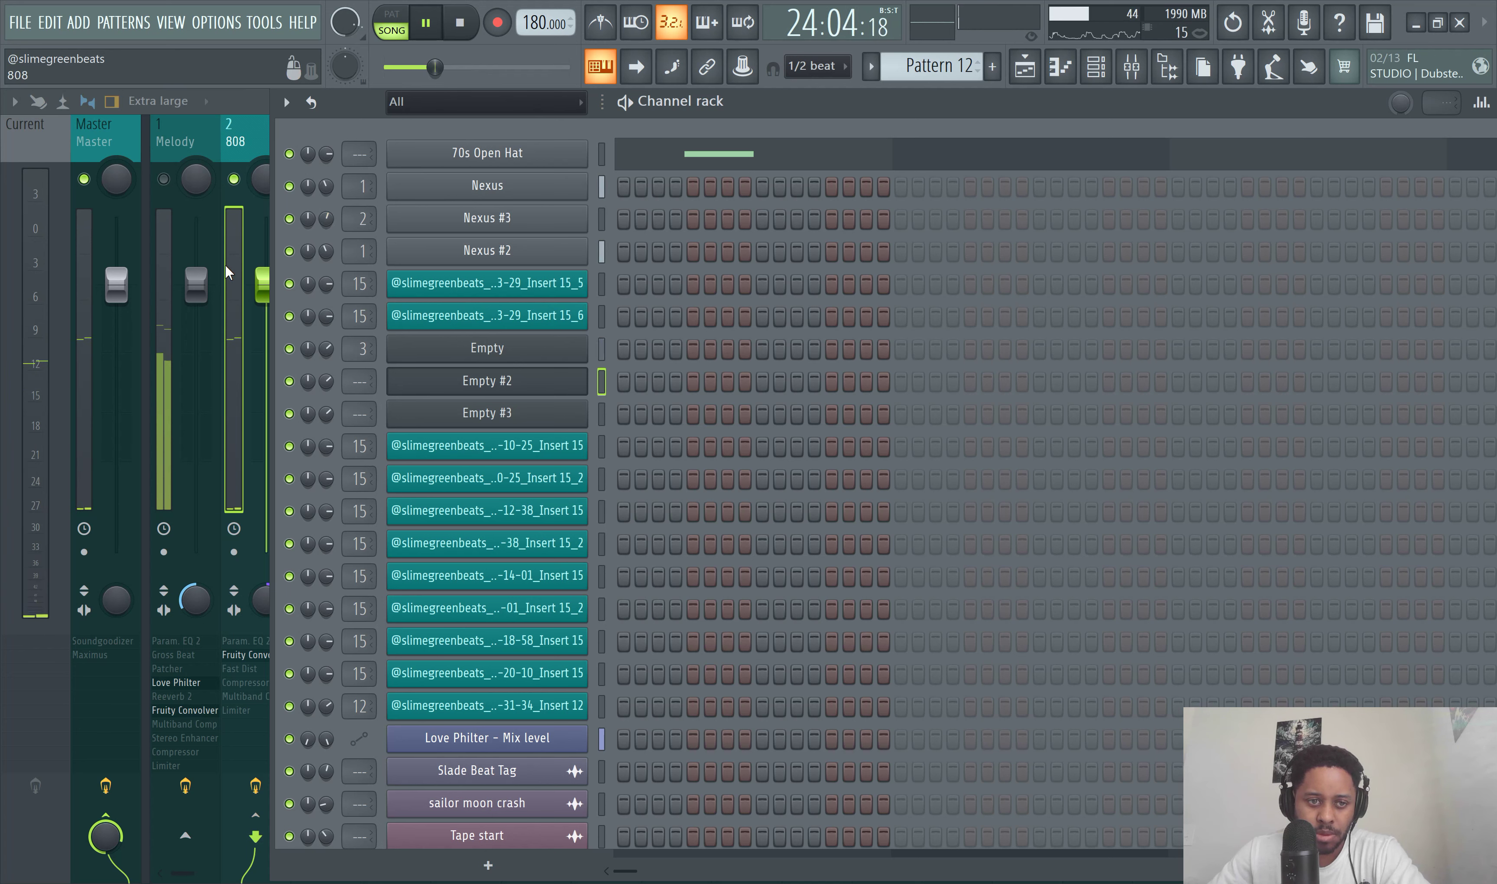
Step: Return to the mixer, open the 808's Fruity Convolver, nudge its wet level to about -51.1 dB during playback, and pause
click(1132, 65)
click(1401, 201)
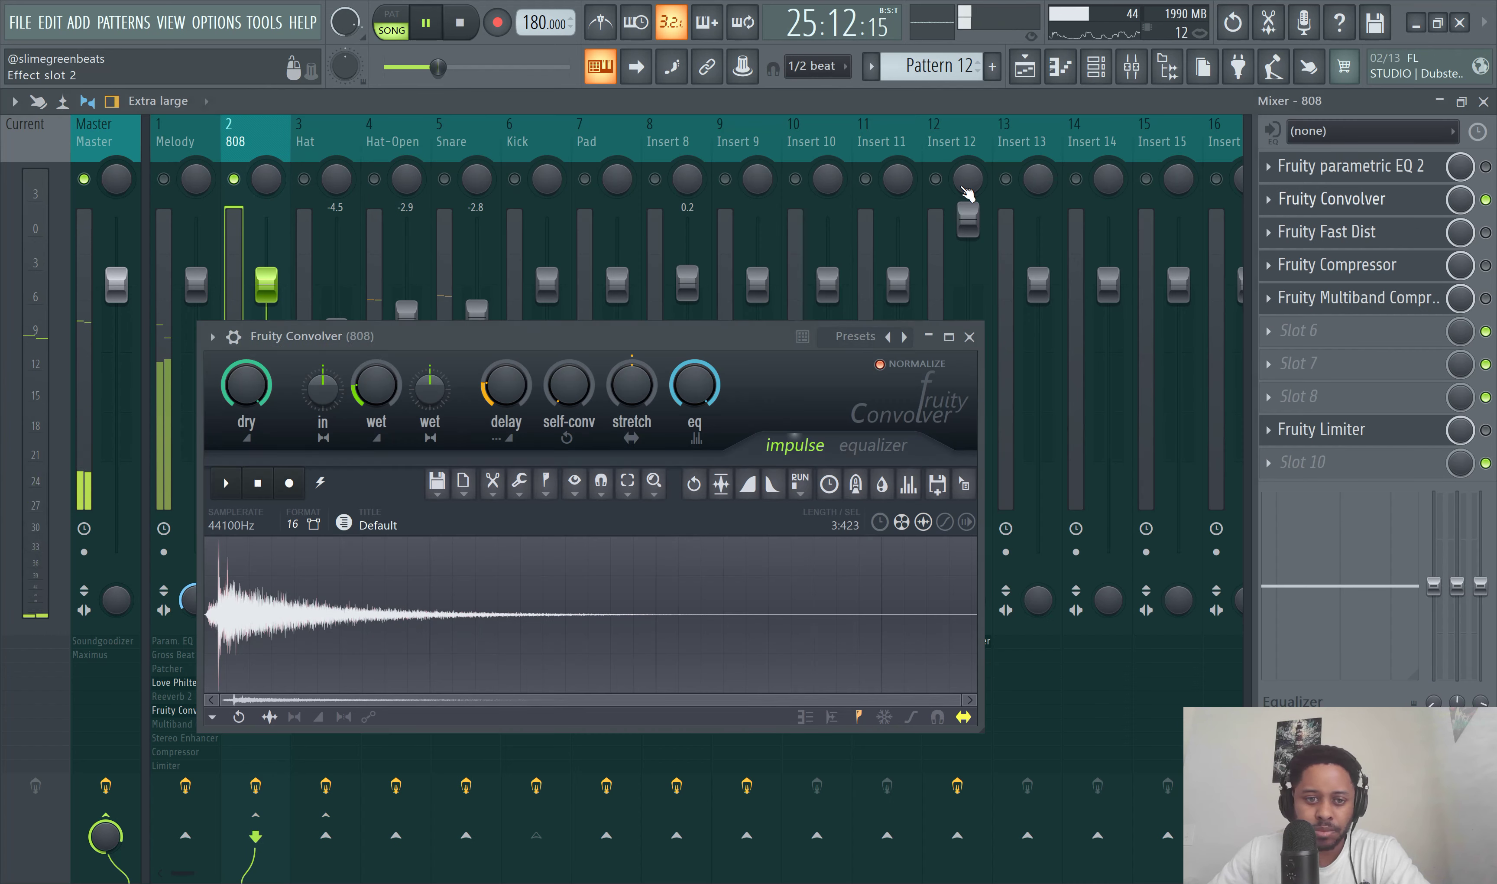
key(space)
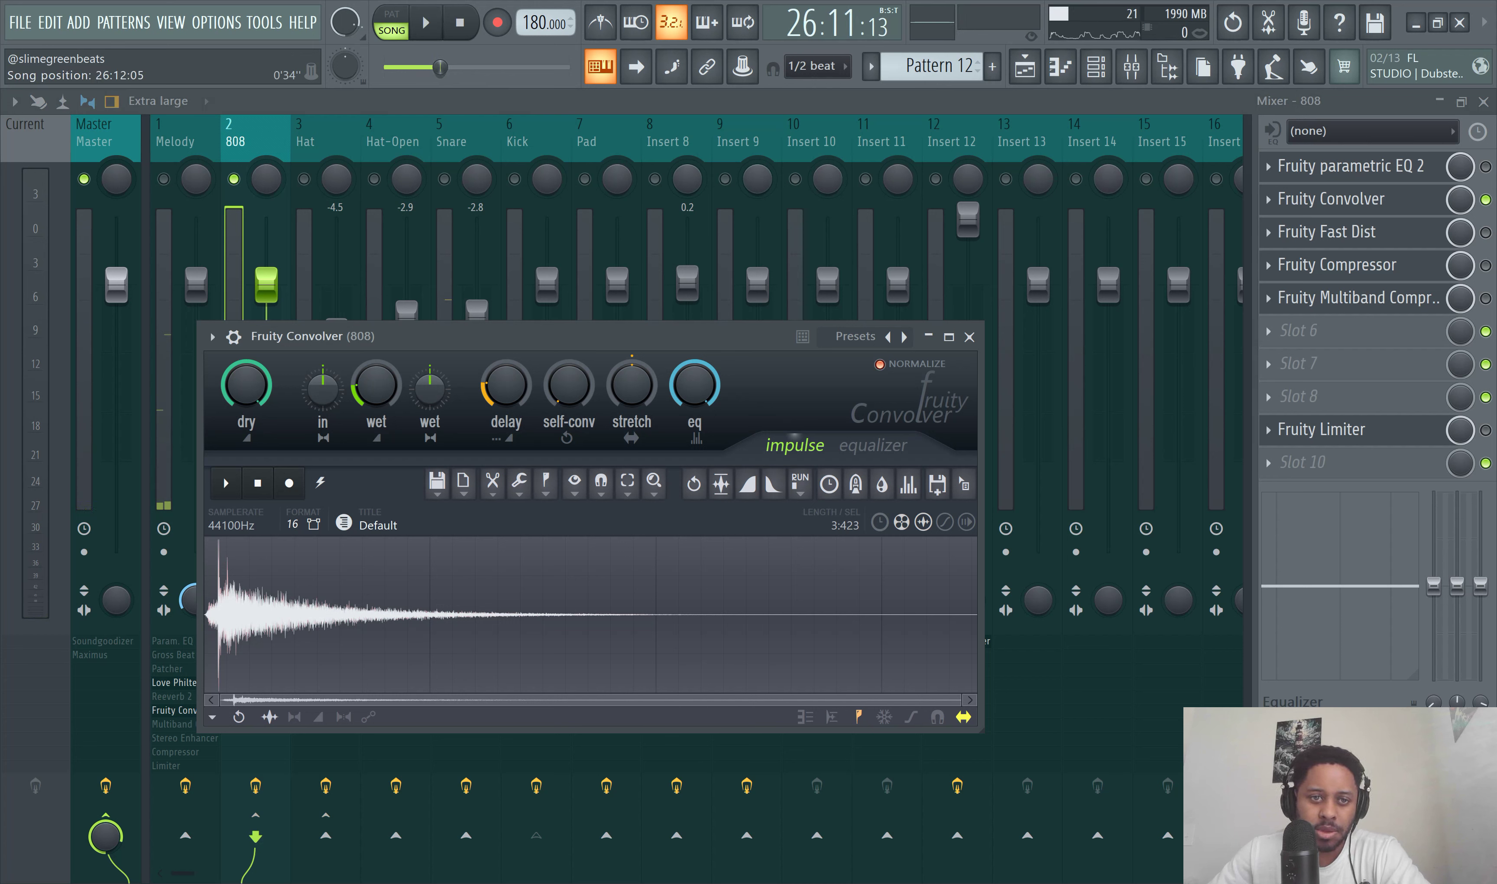
click(433, 34)
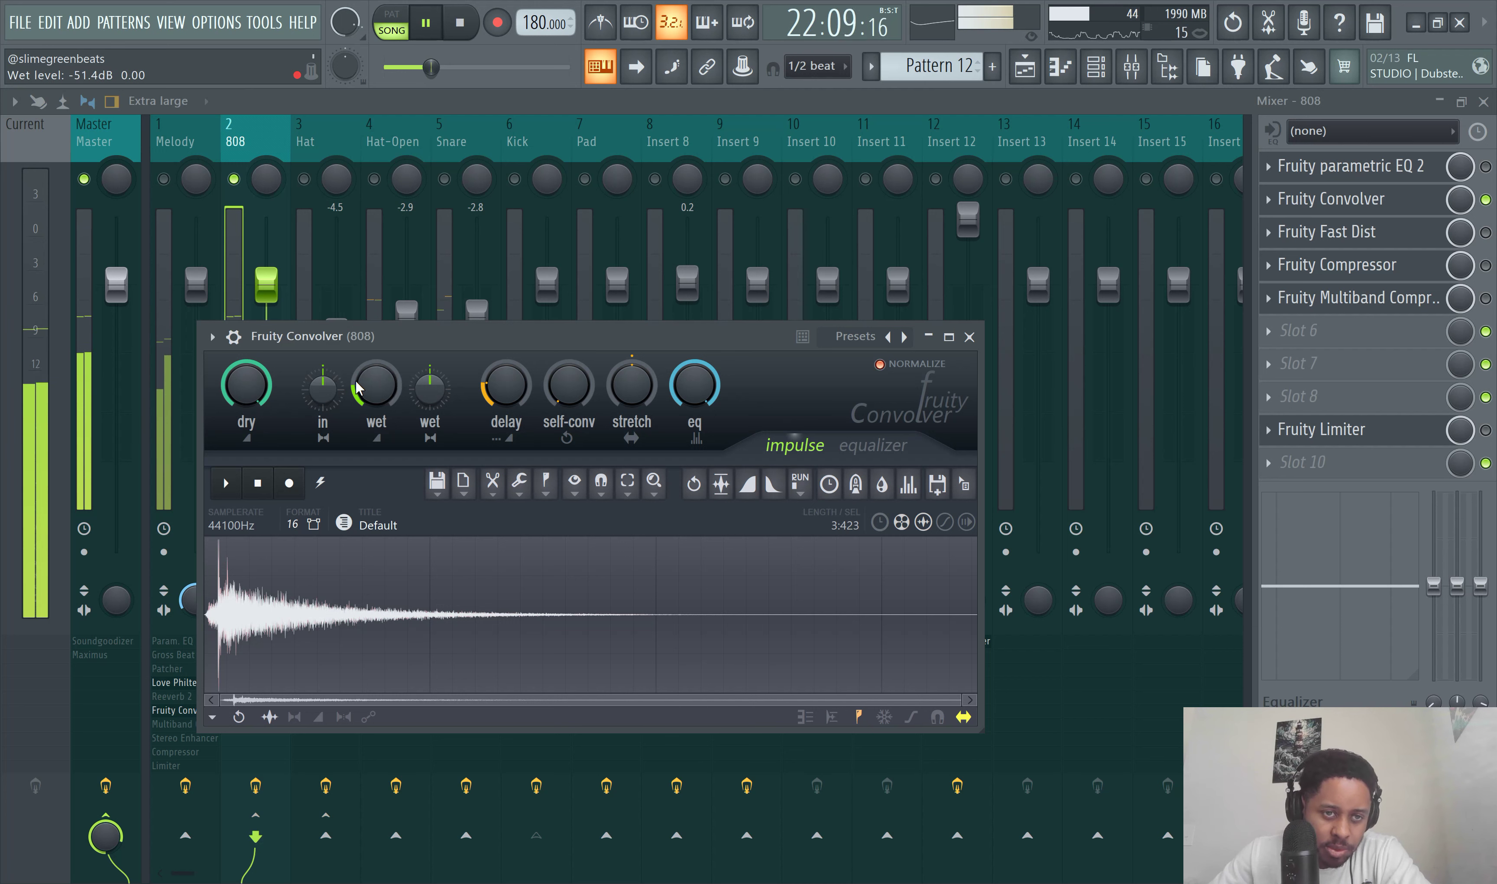
drag(364, 388, 364, 385)
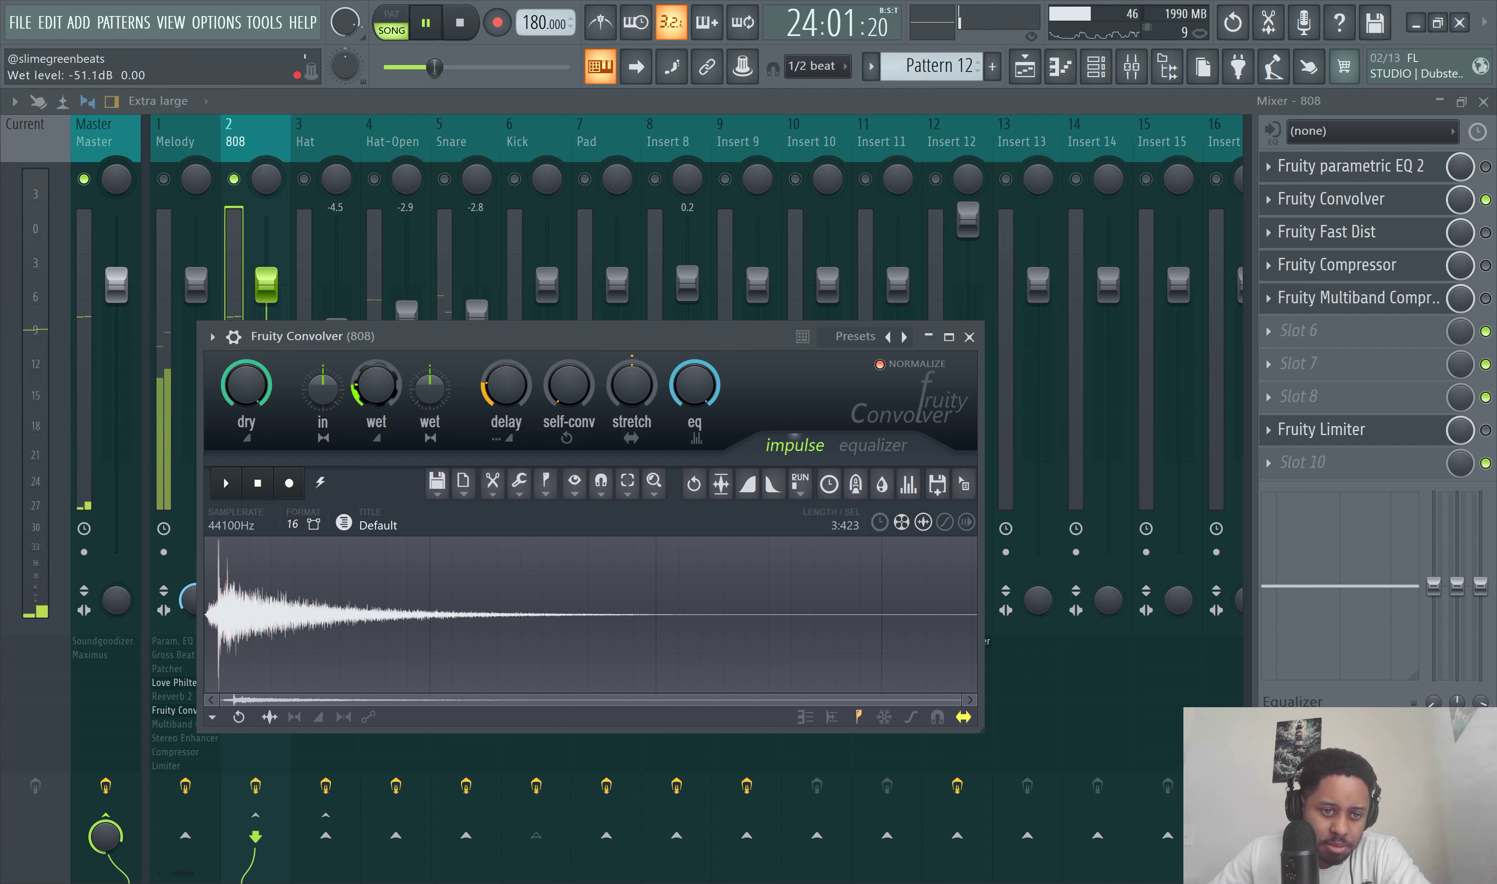
click(426, 23)
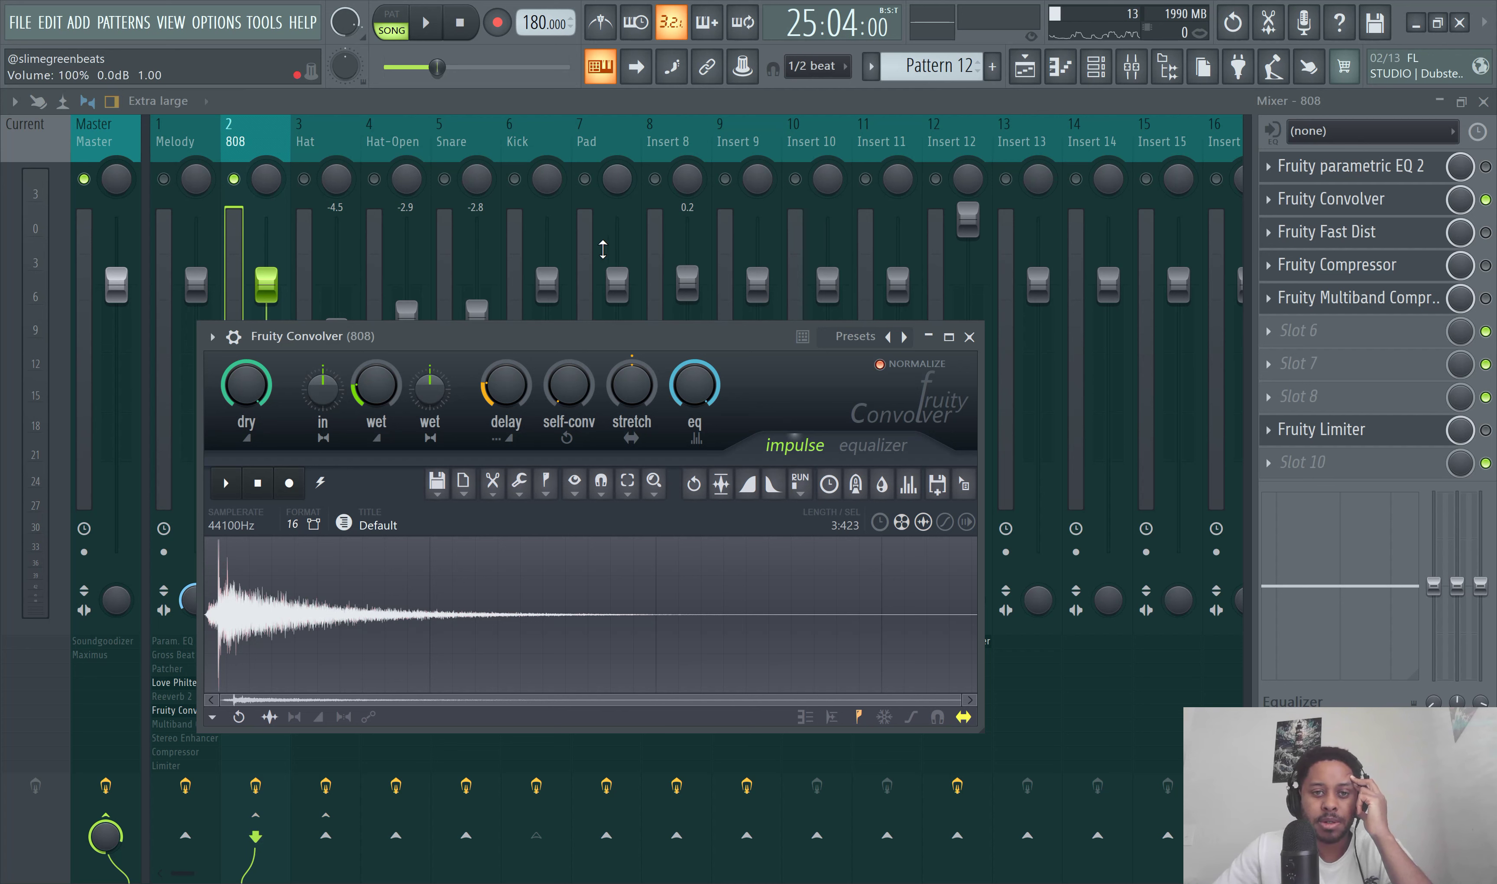
Step: Open the Snare track's Fruity Convolver, close it, and open the 808 track's Fruity Convolver to compare their settings
click(433, 235)
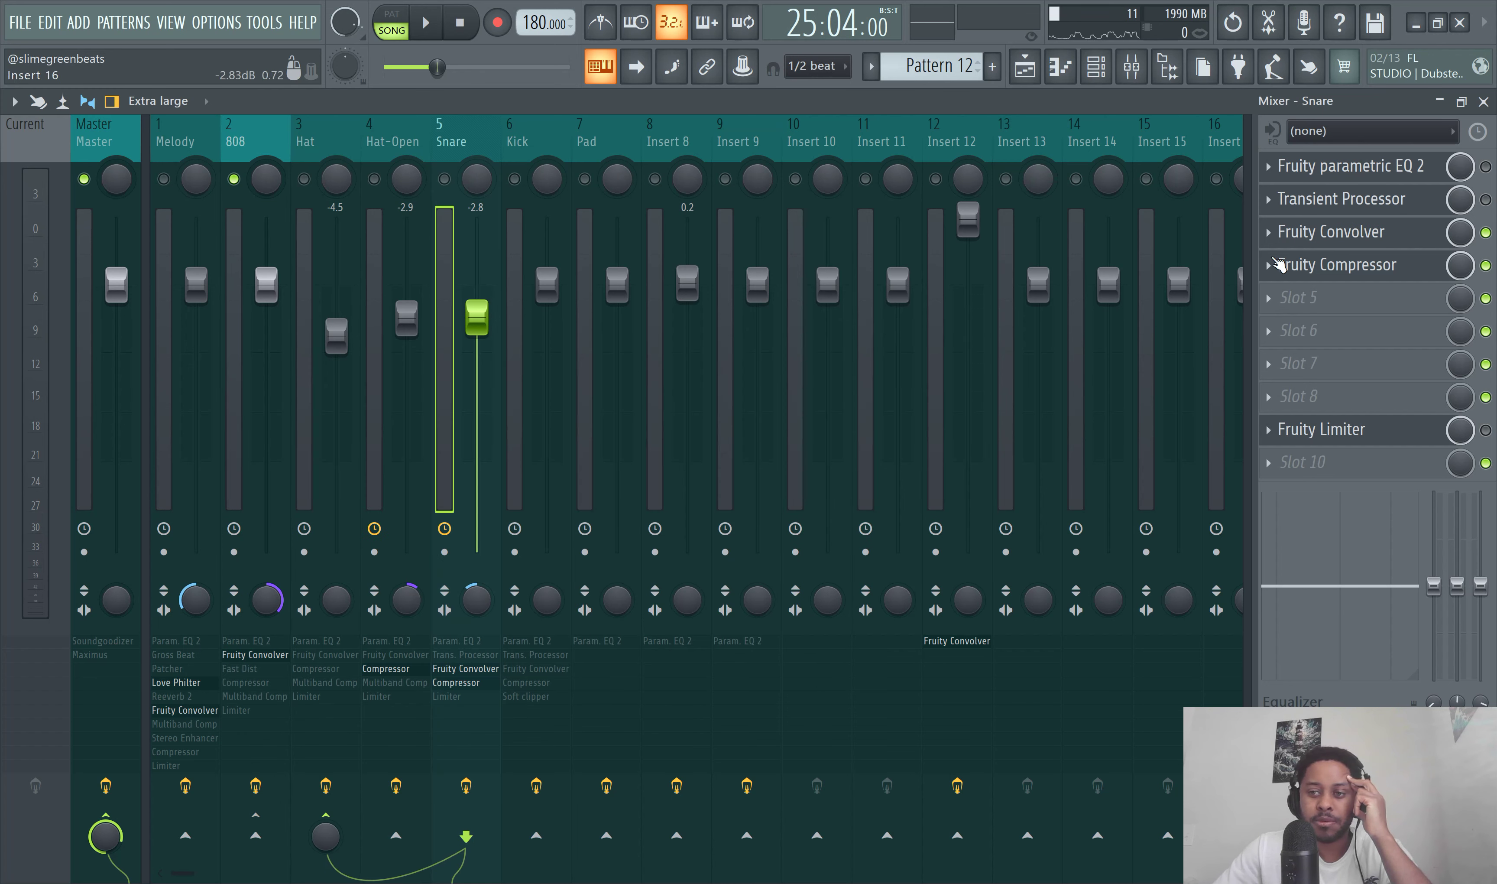
click(1355, 234)
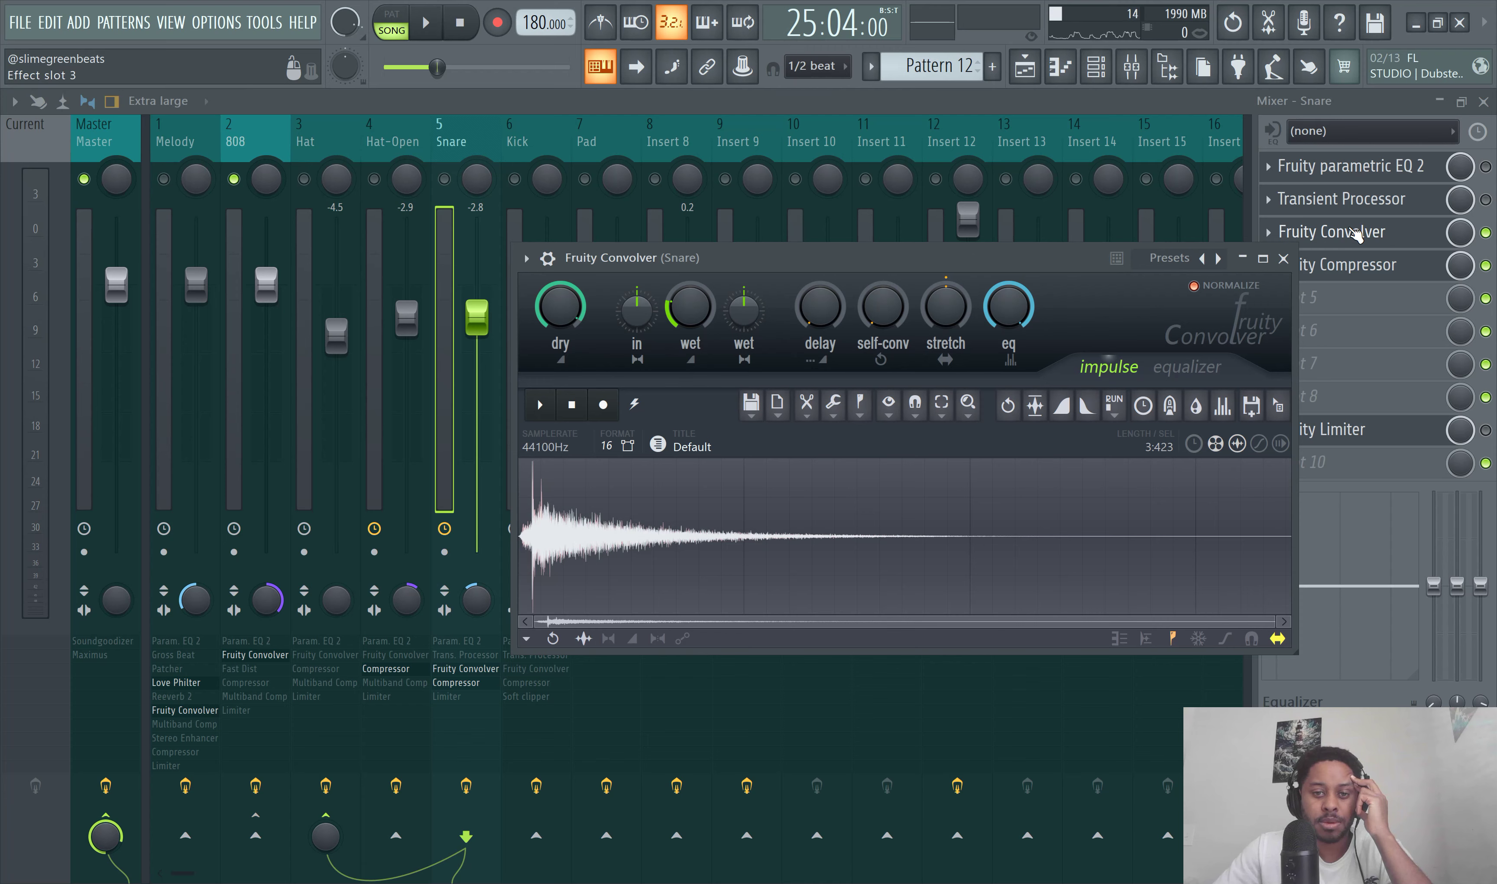
click(1355, 234)
click(251, 255)
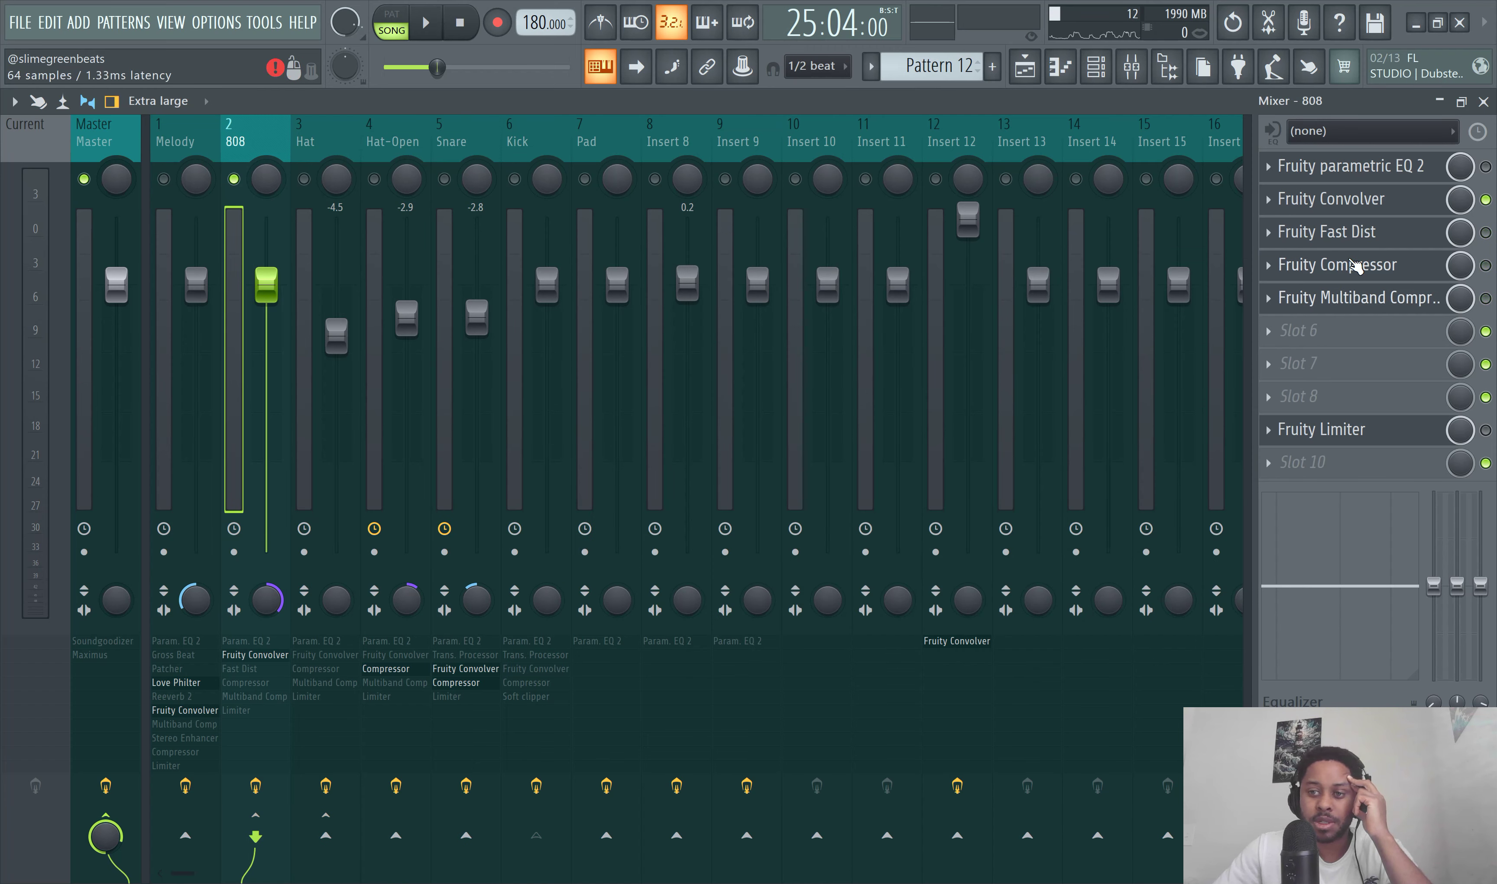
click(1355, 206)
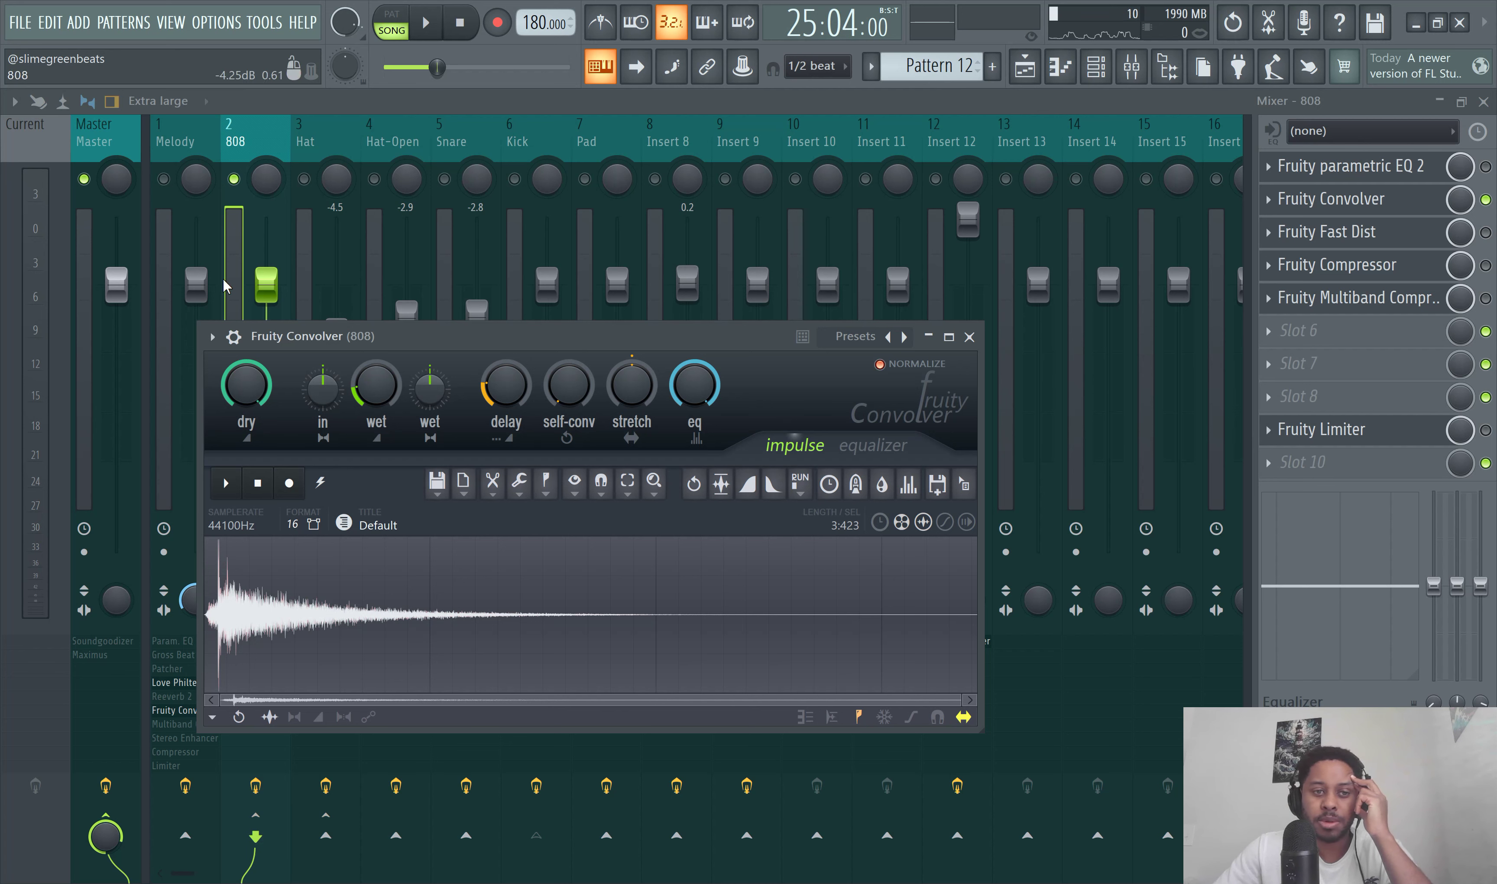
Step: Solo the Melody track, play it briefly, and pause playback
click(164, 179)
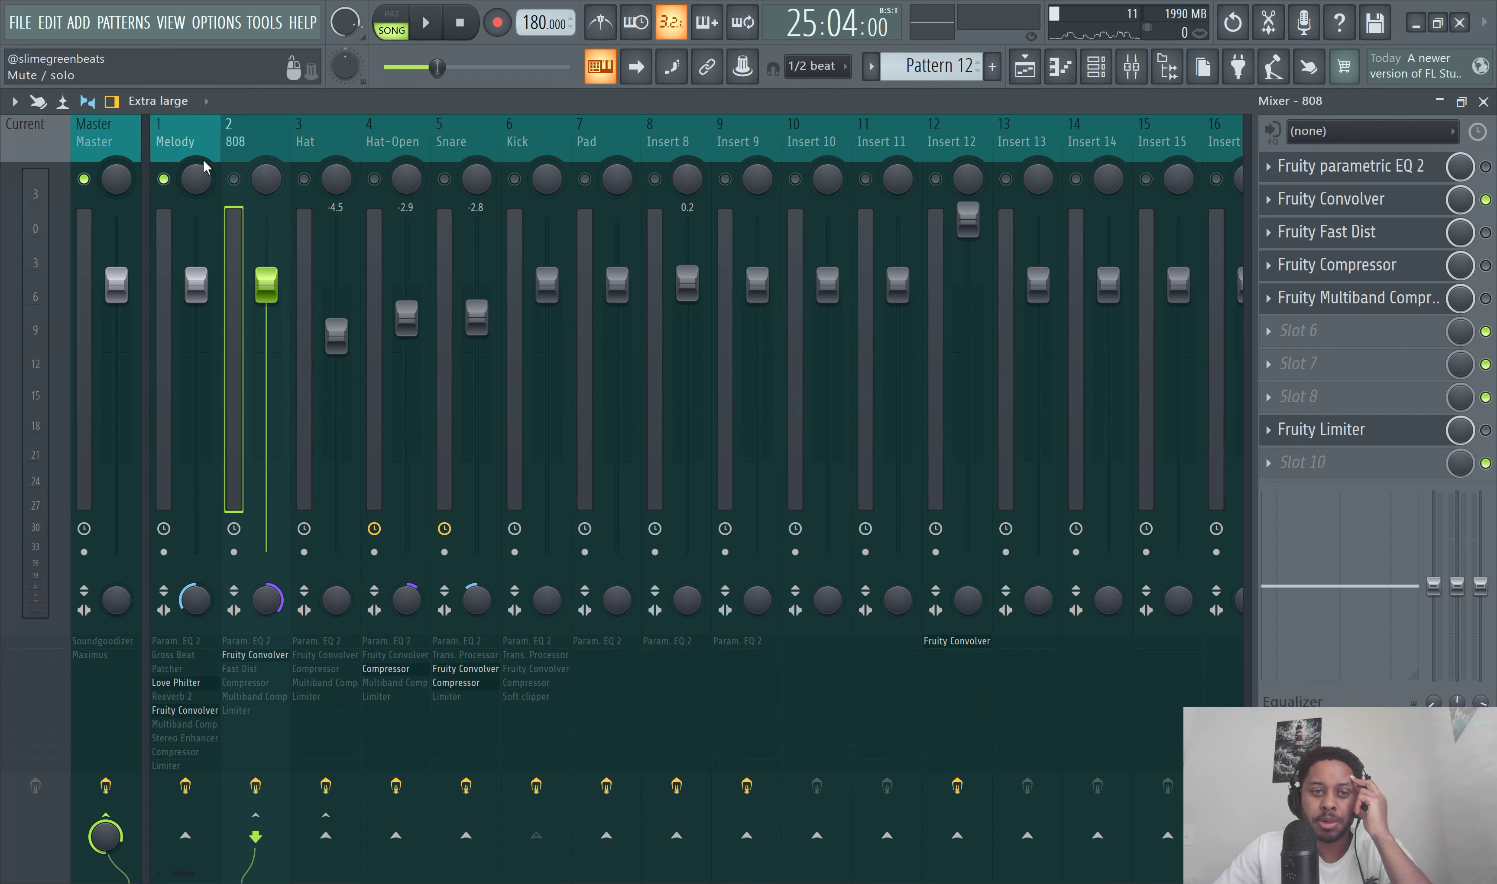
click(426, 23)
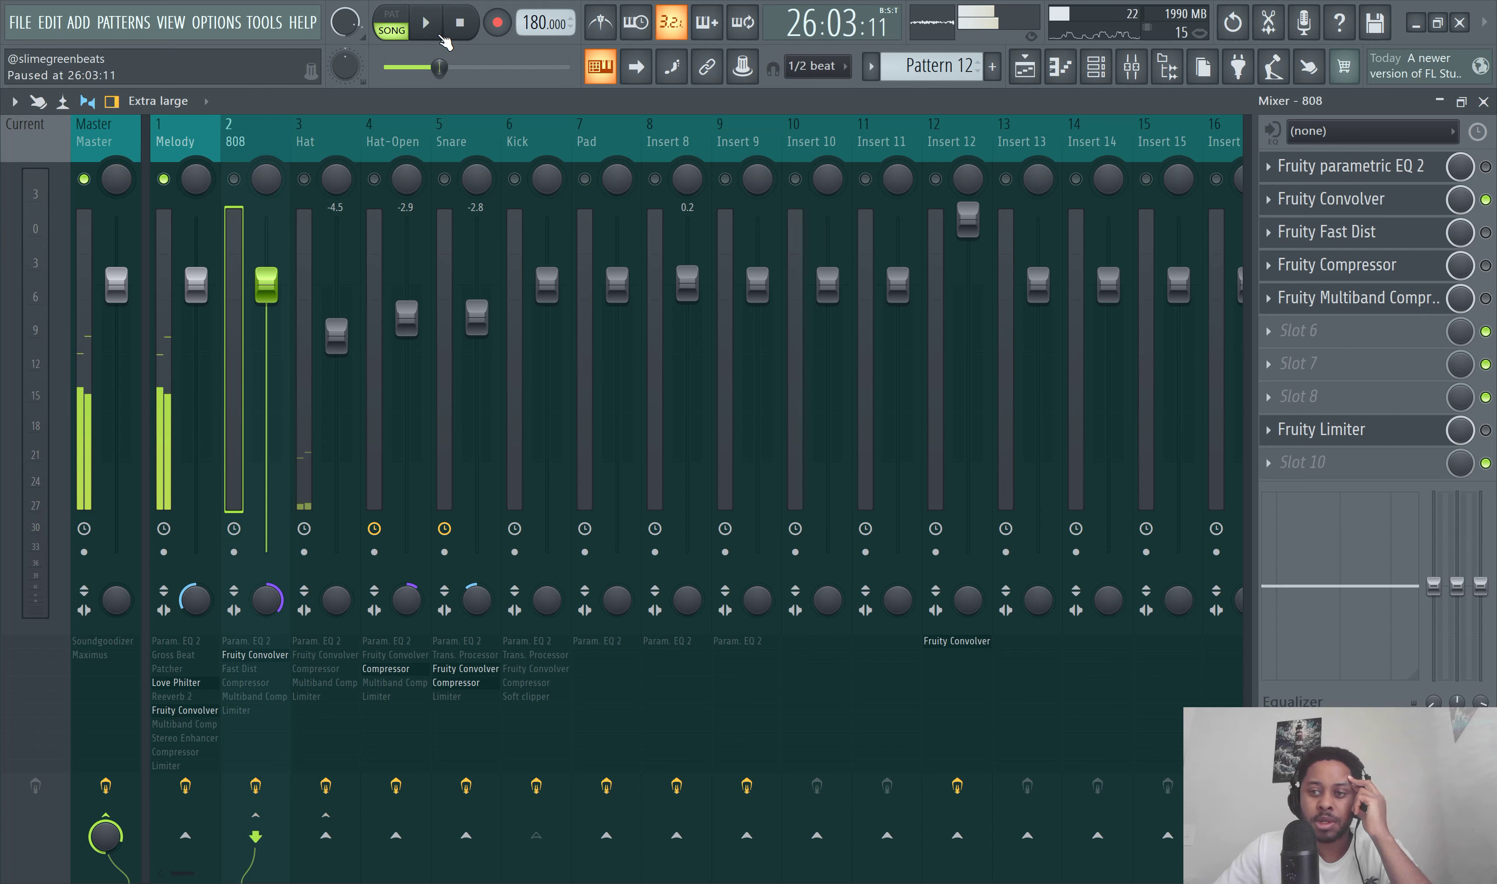
Step: Add Fruity Reeverb 2 to effect slot 6 of the 808 track, examine its controls, and choose the Default preset
click(1355, 334)
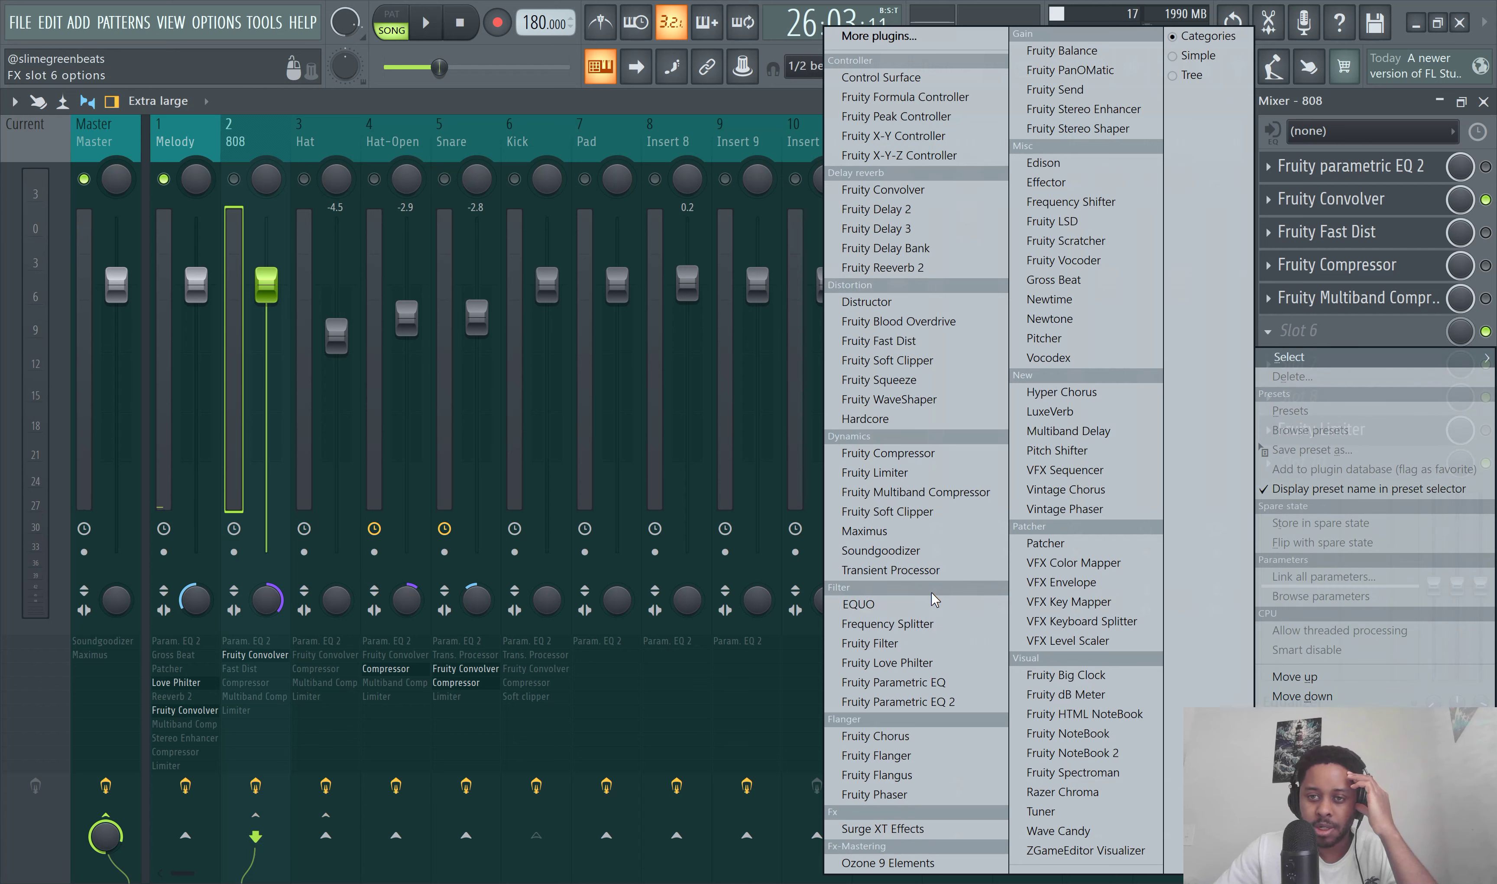
click(944, 269)
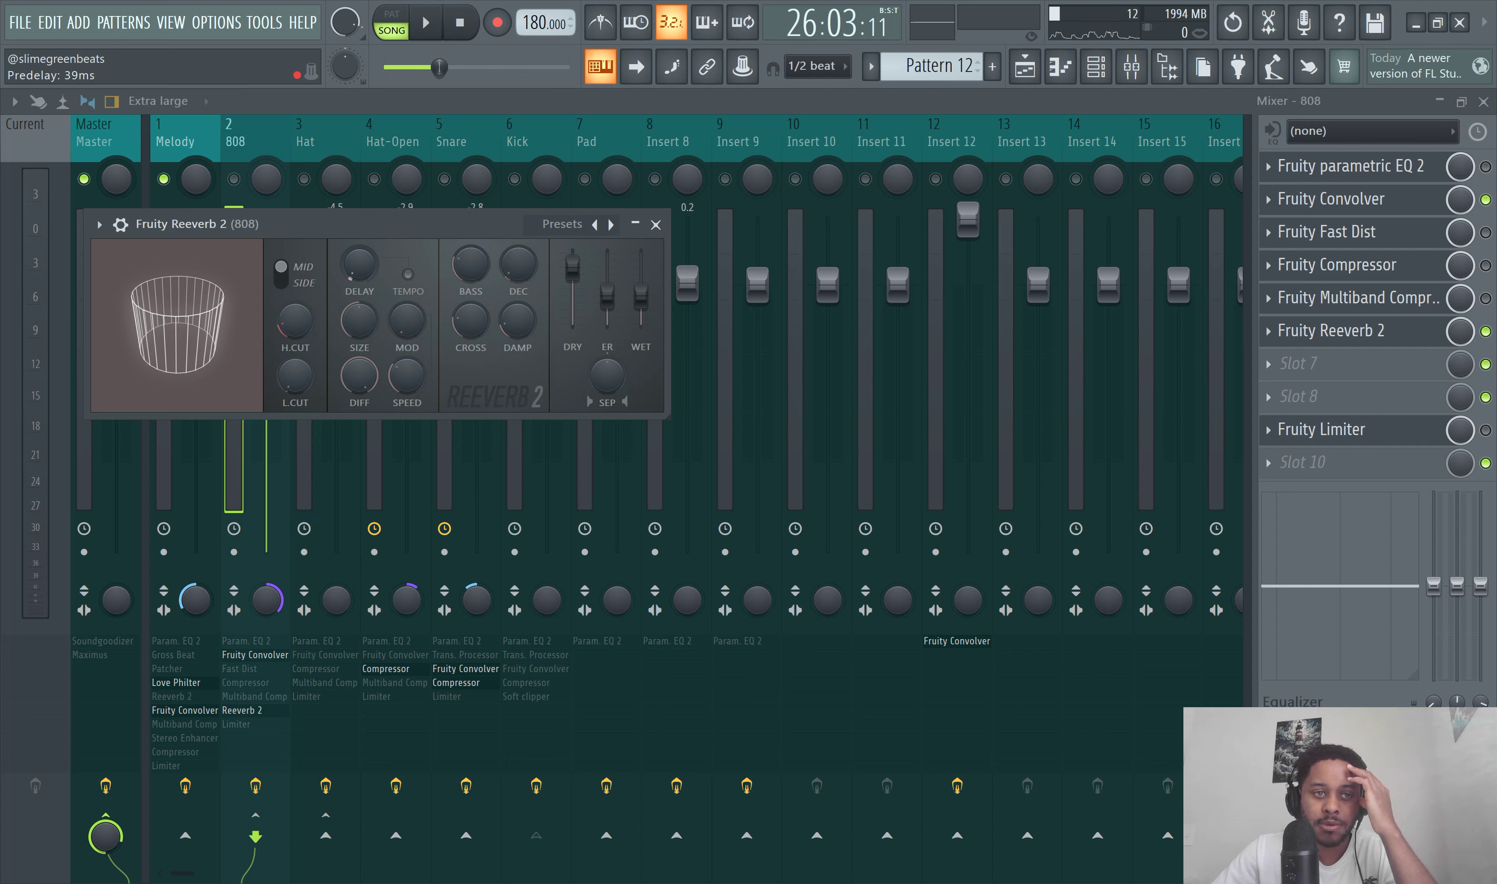
mouse_move(359, 263)
mouse_down()
mouse_move(359, 286)
mouse_move(359, 260)
mouse_up()
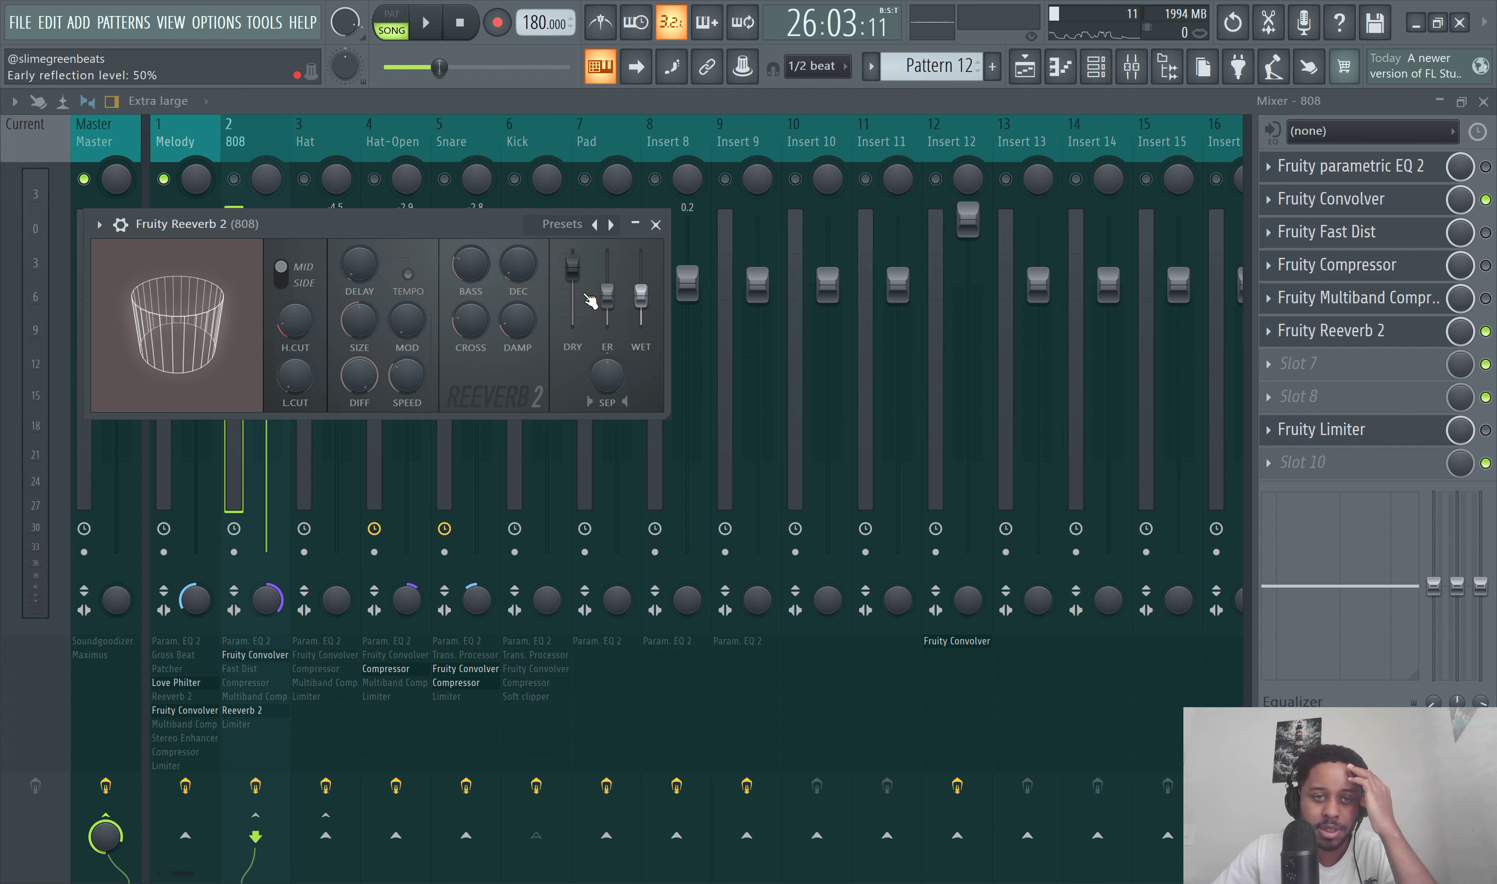
click(563, 225)
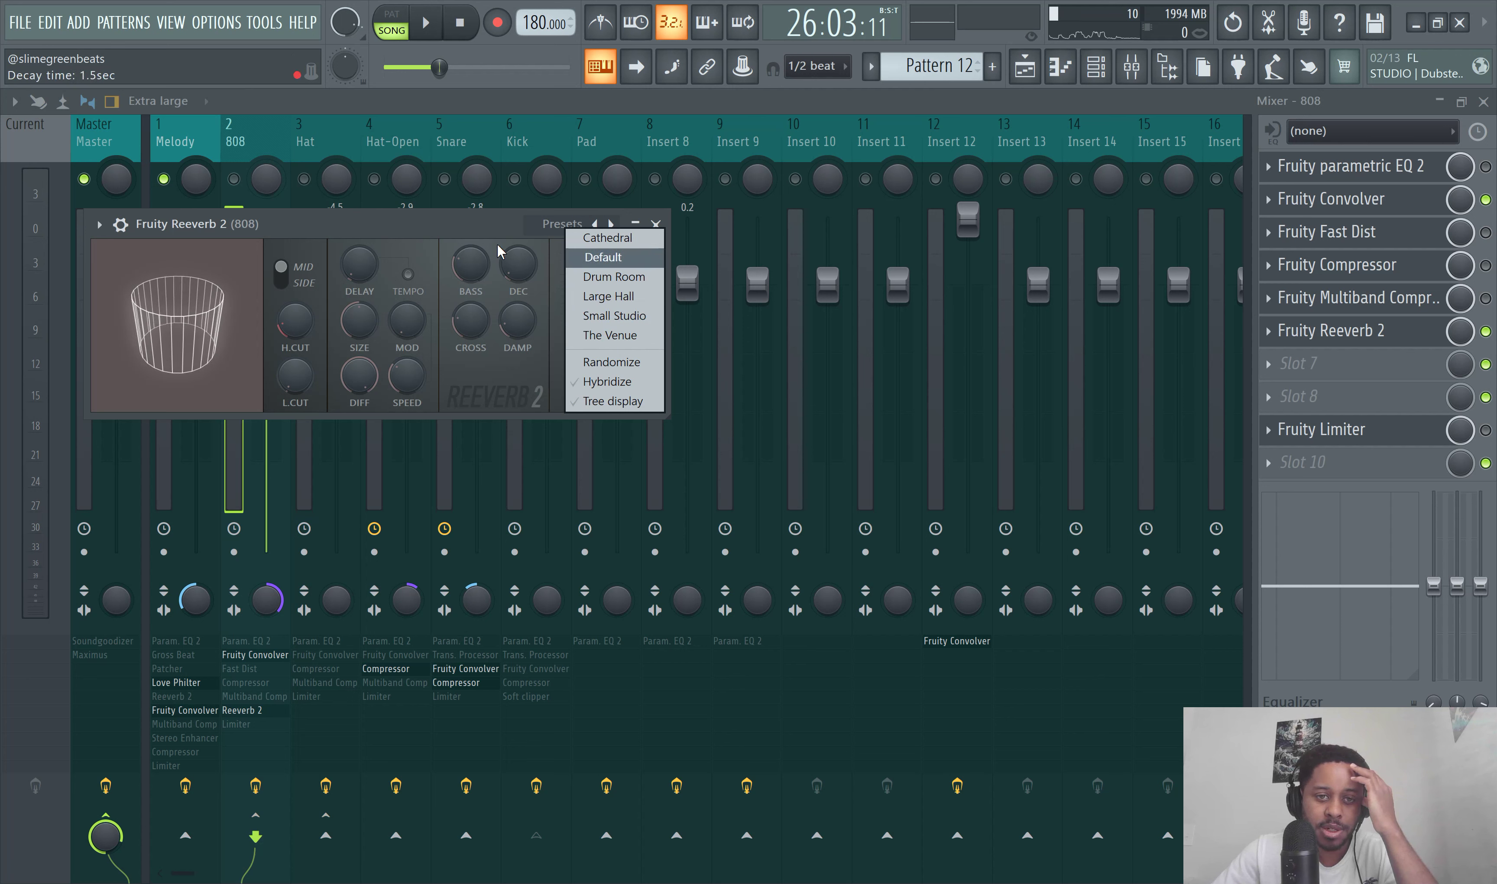
click(601, 257)
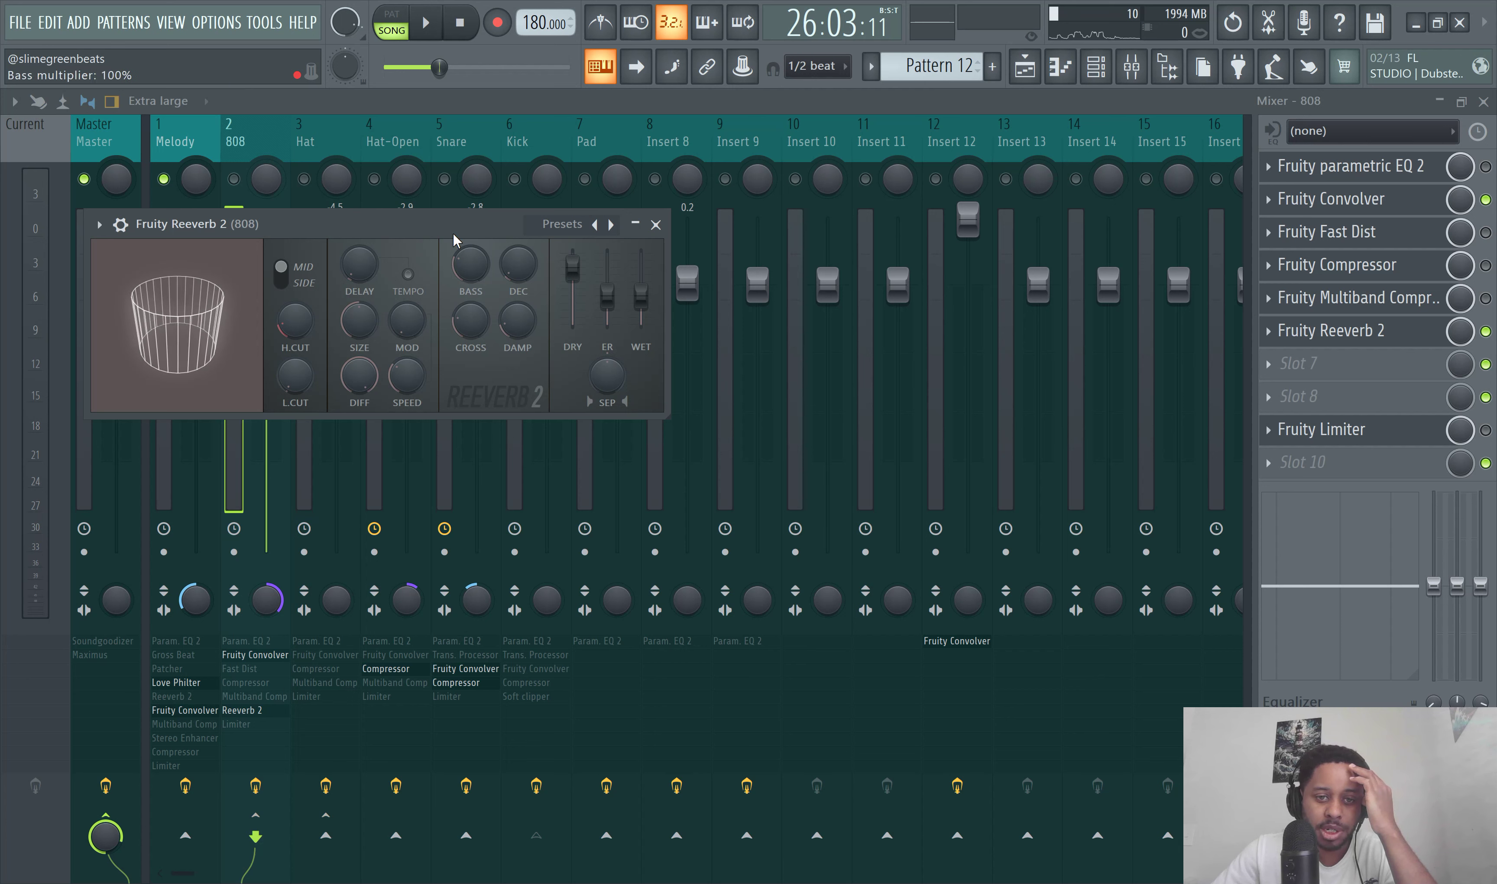
Step: Play the song, toggle the 808's Fruity Reeverb 2 off and on, reopen its window, and pause
click(432, 28)
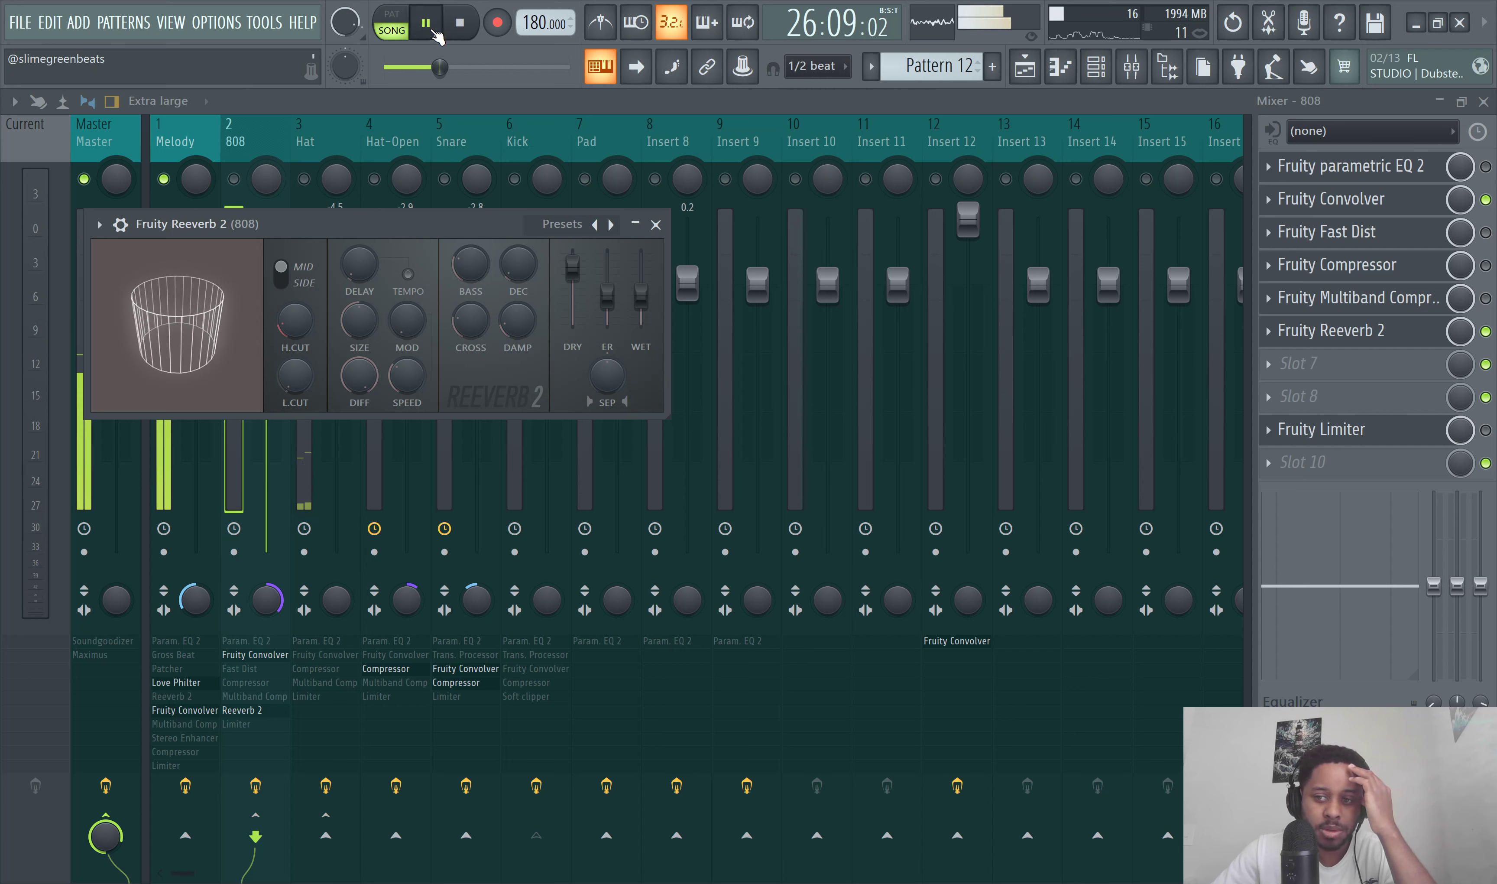
click(1486, 331)
click(1485, 331)
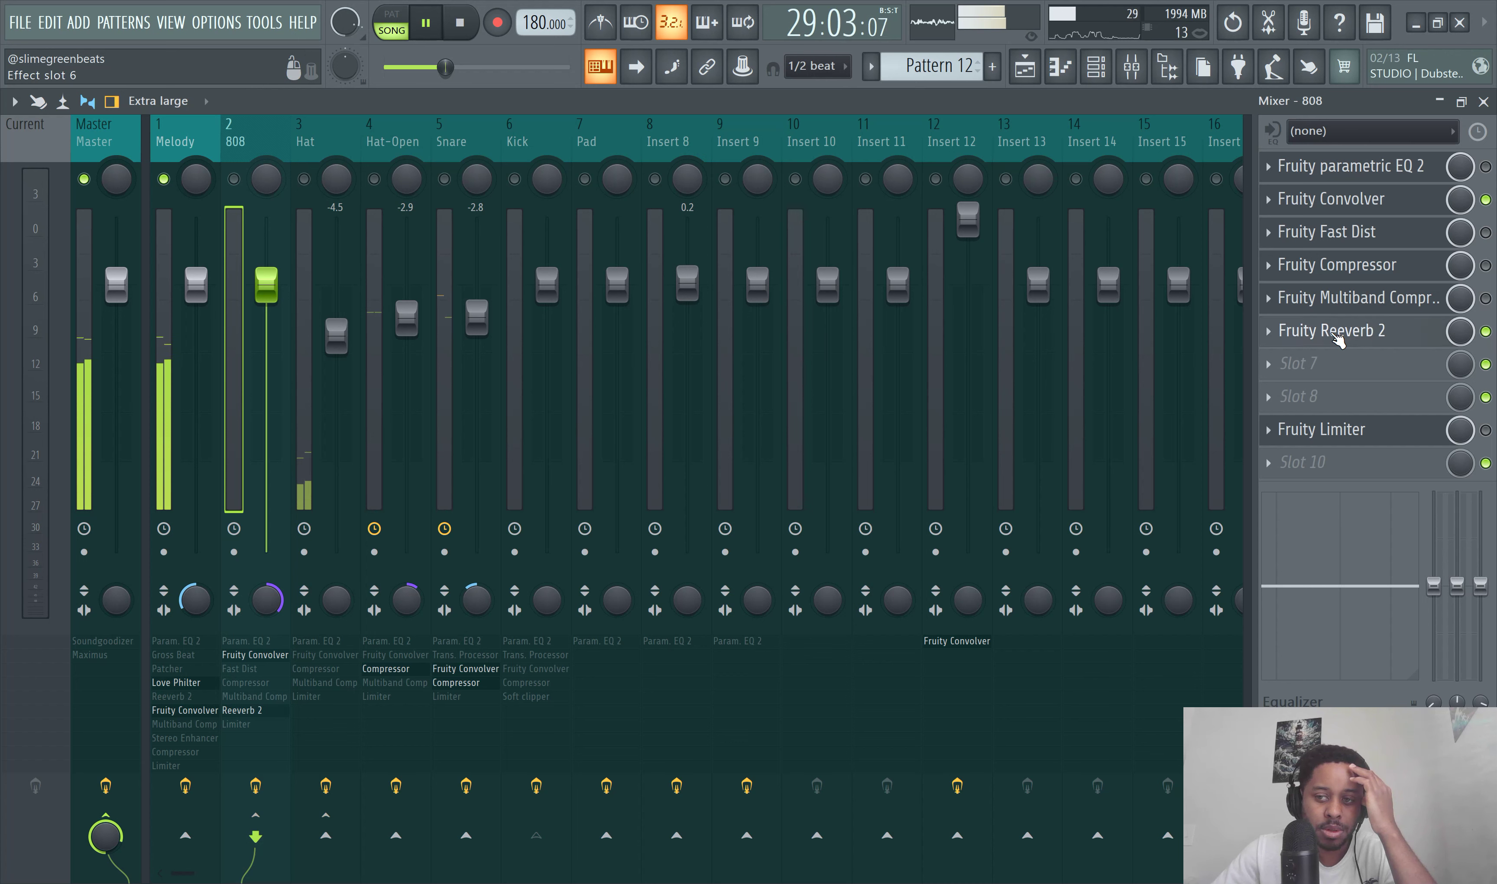
click(1335, 331)
key(space)
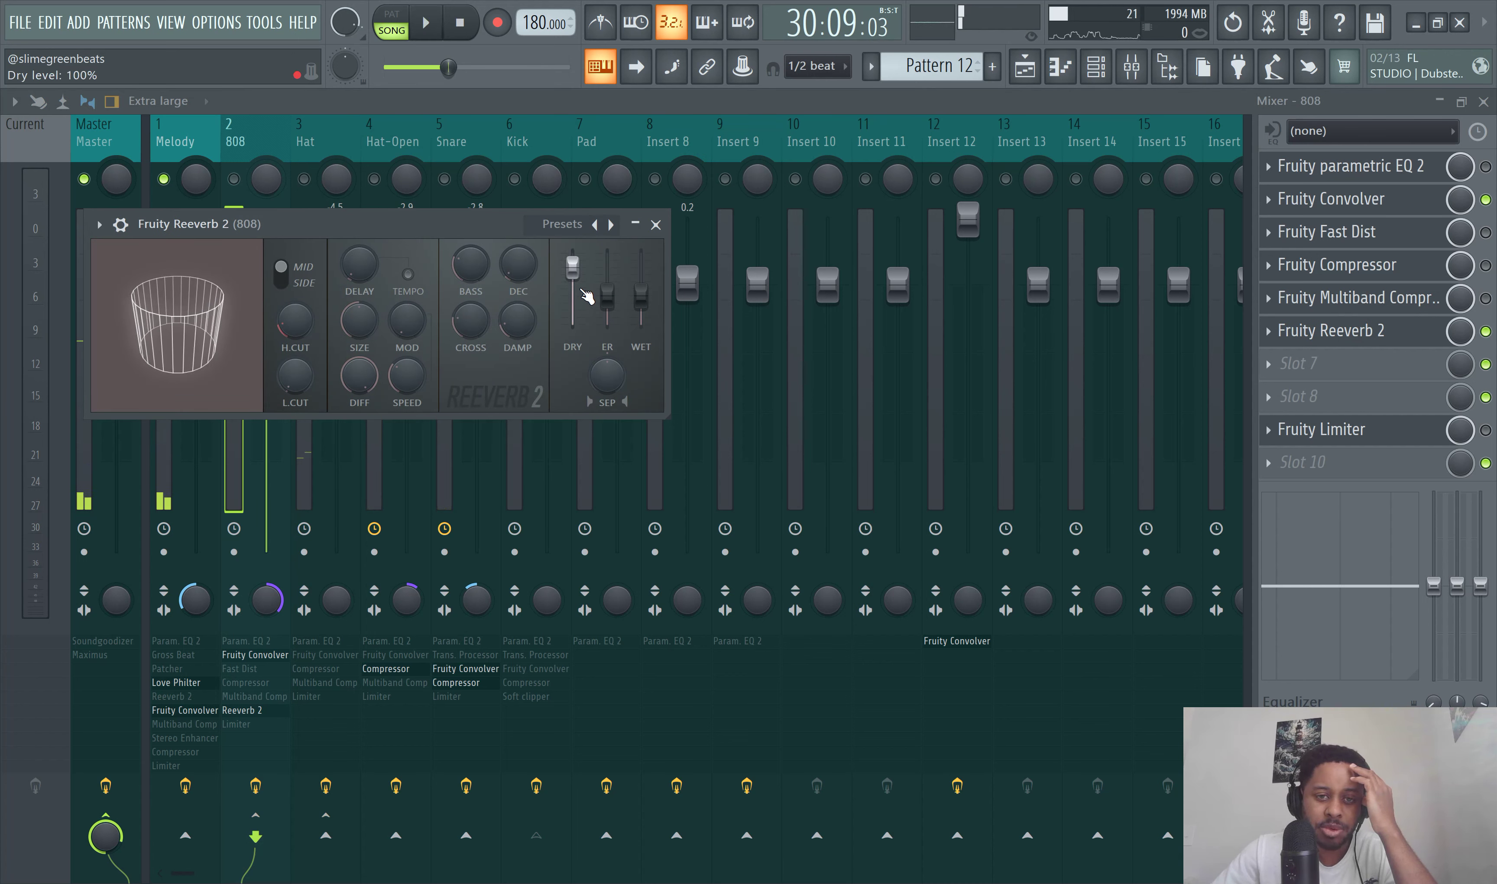
Step: Close the 808's Fruity Reeverb 2 and examine its Fruity Convolver settings for comparison
click(1373, 212)
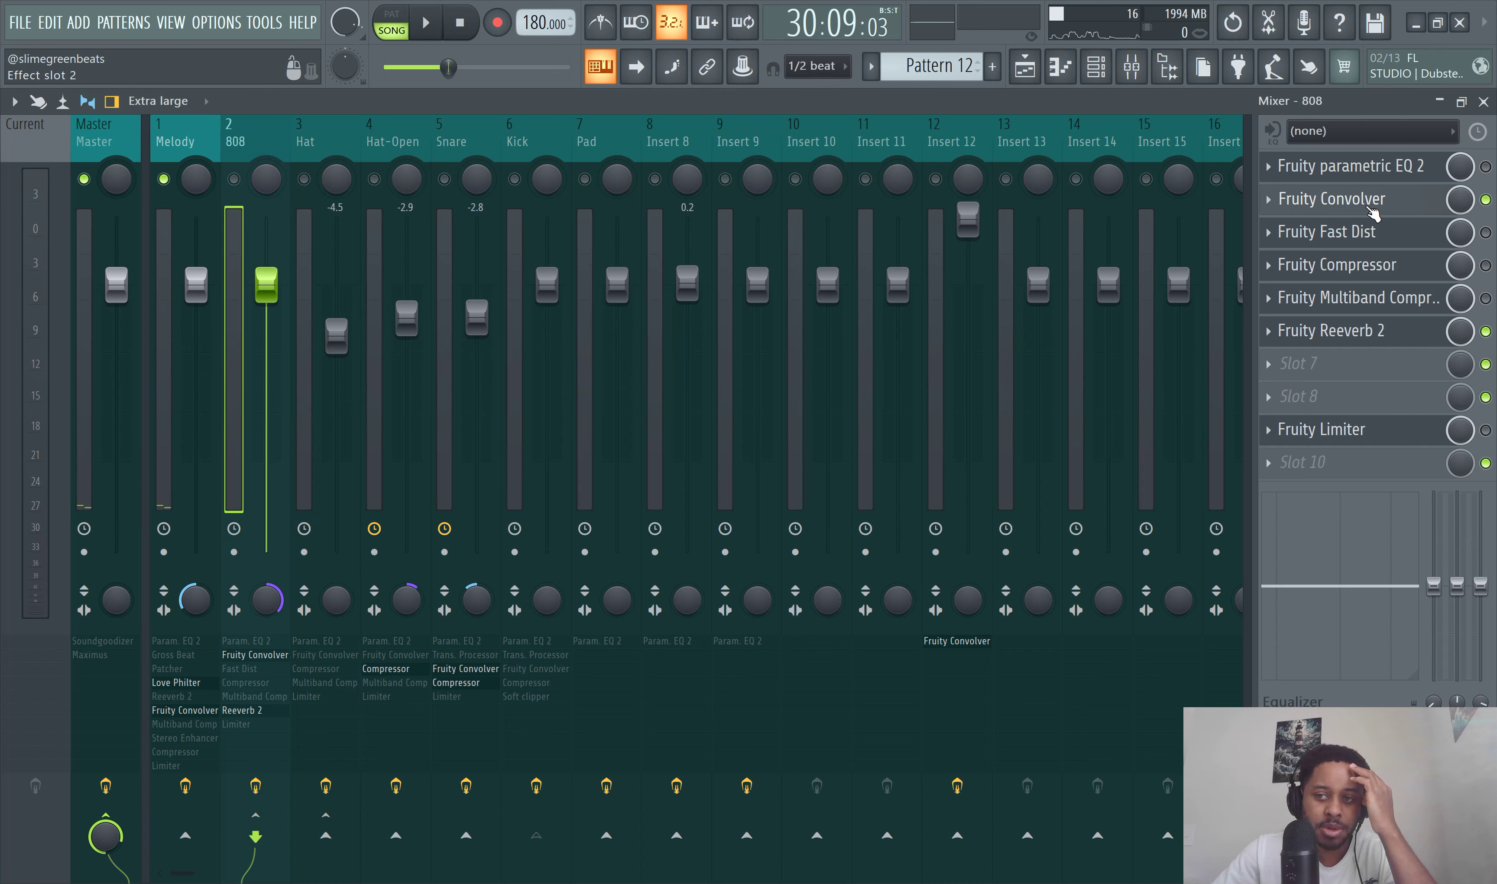
click(1372, 212)
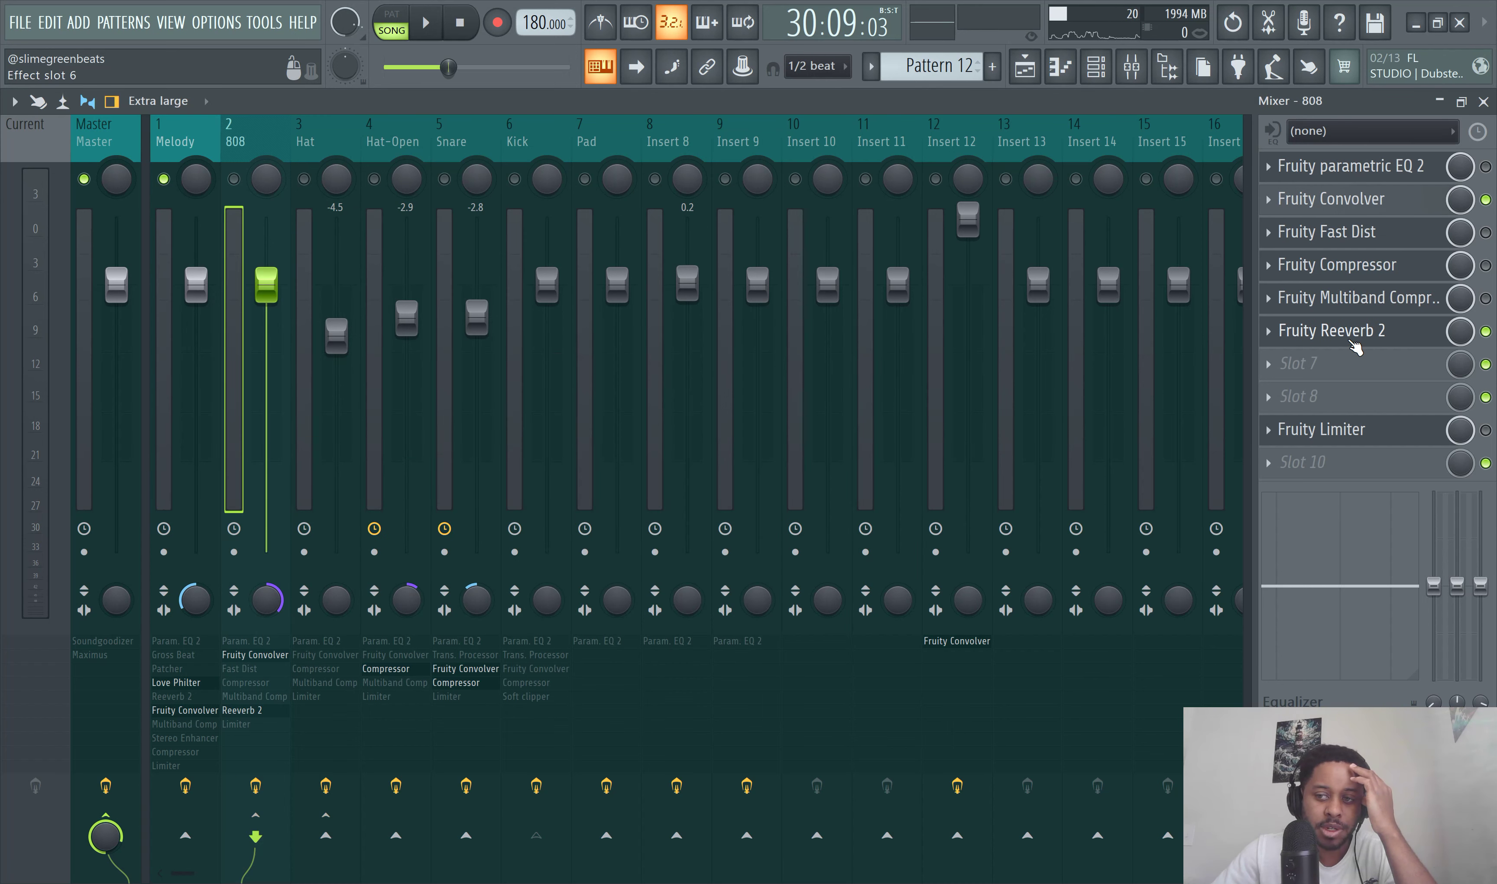
click(1356, 199)
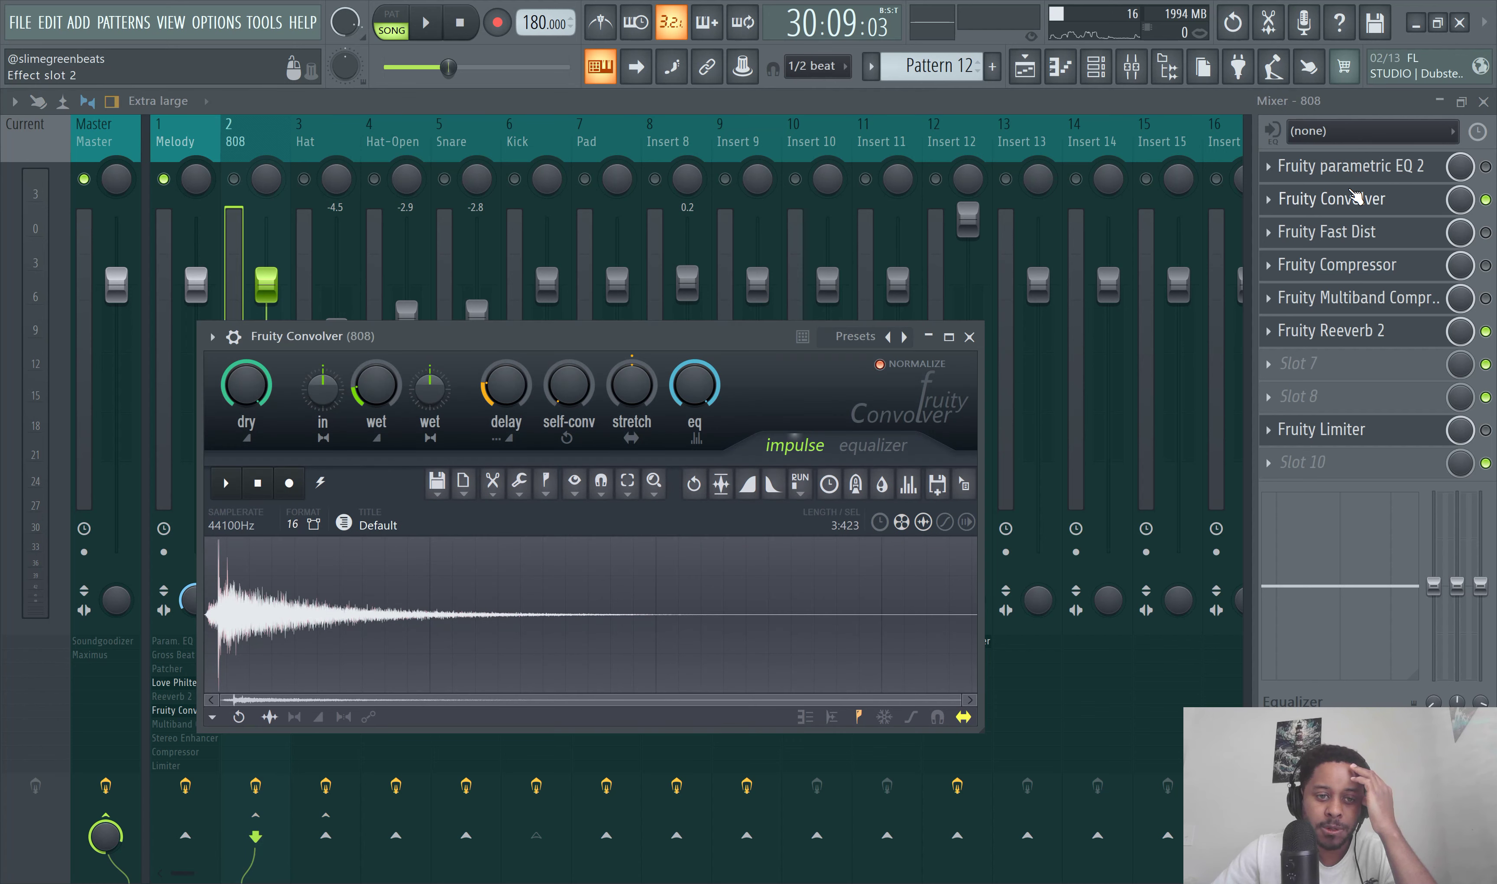
click(1356, 199)
Step: Raise the wet level in the 808's Fruity Reeverb 2, start playback, and disable the effect
click(1372, 331)
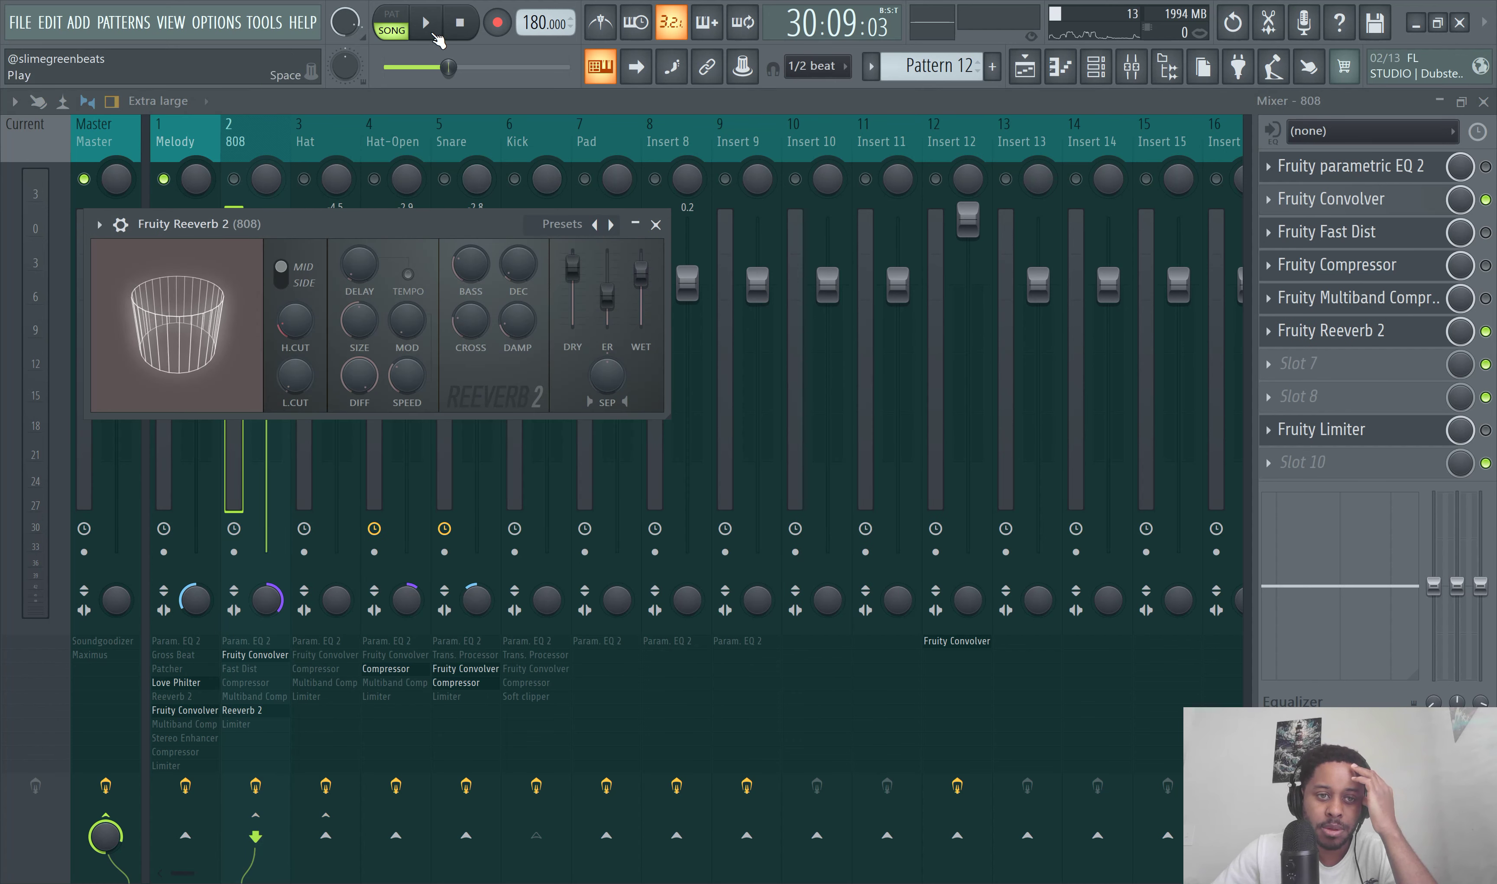
key(space)
drag(443, 224, 720, 188)
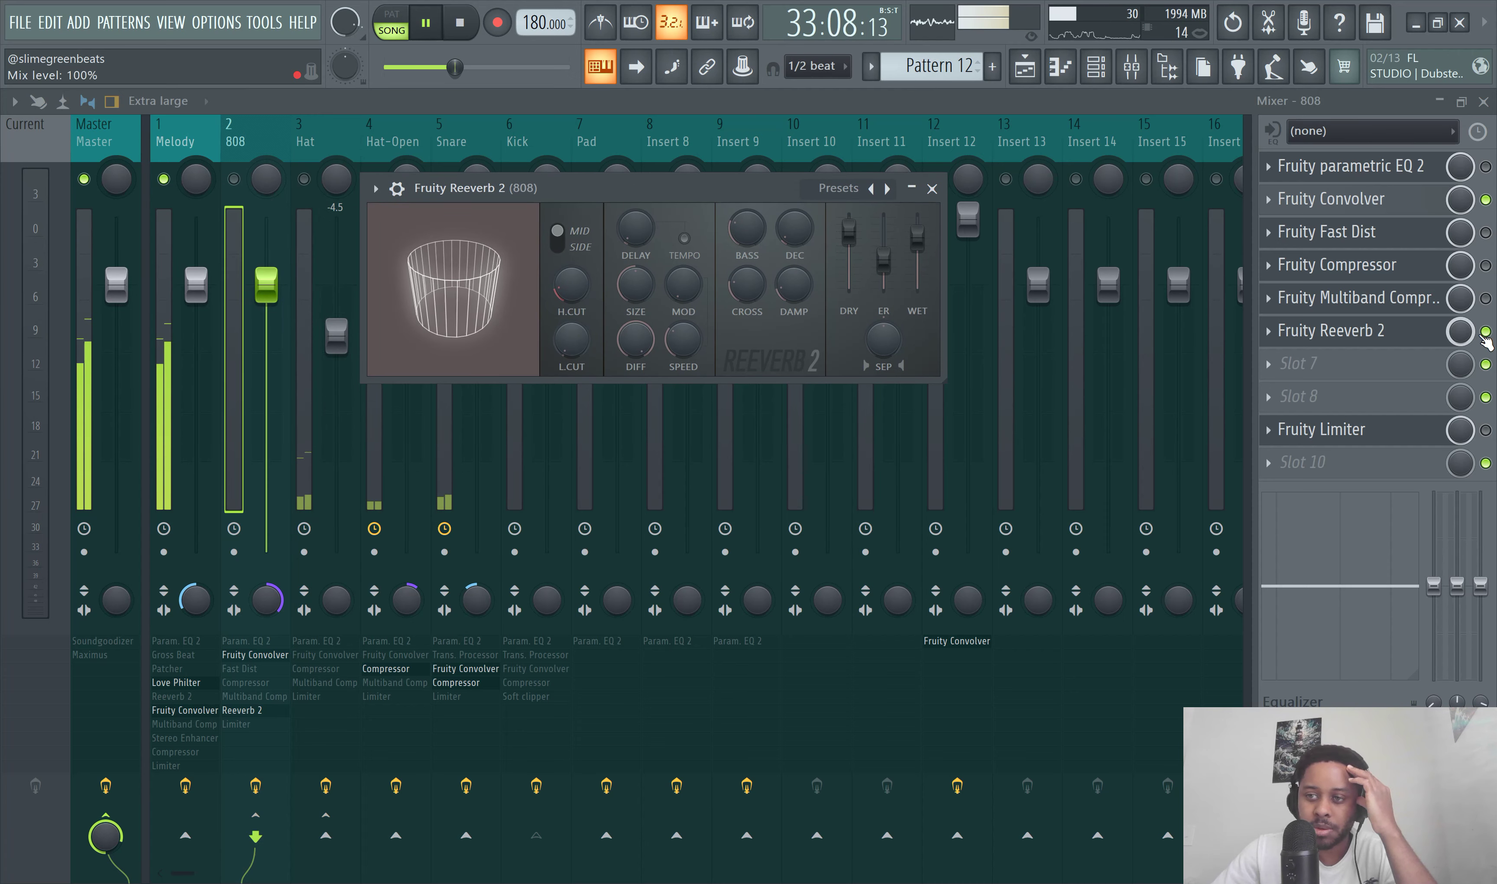
click(1356, 331)
click(1485, 331)
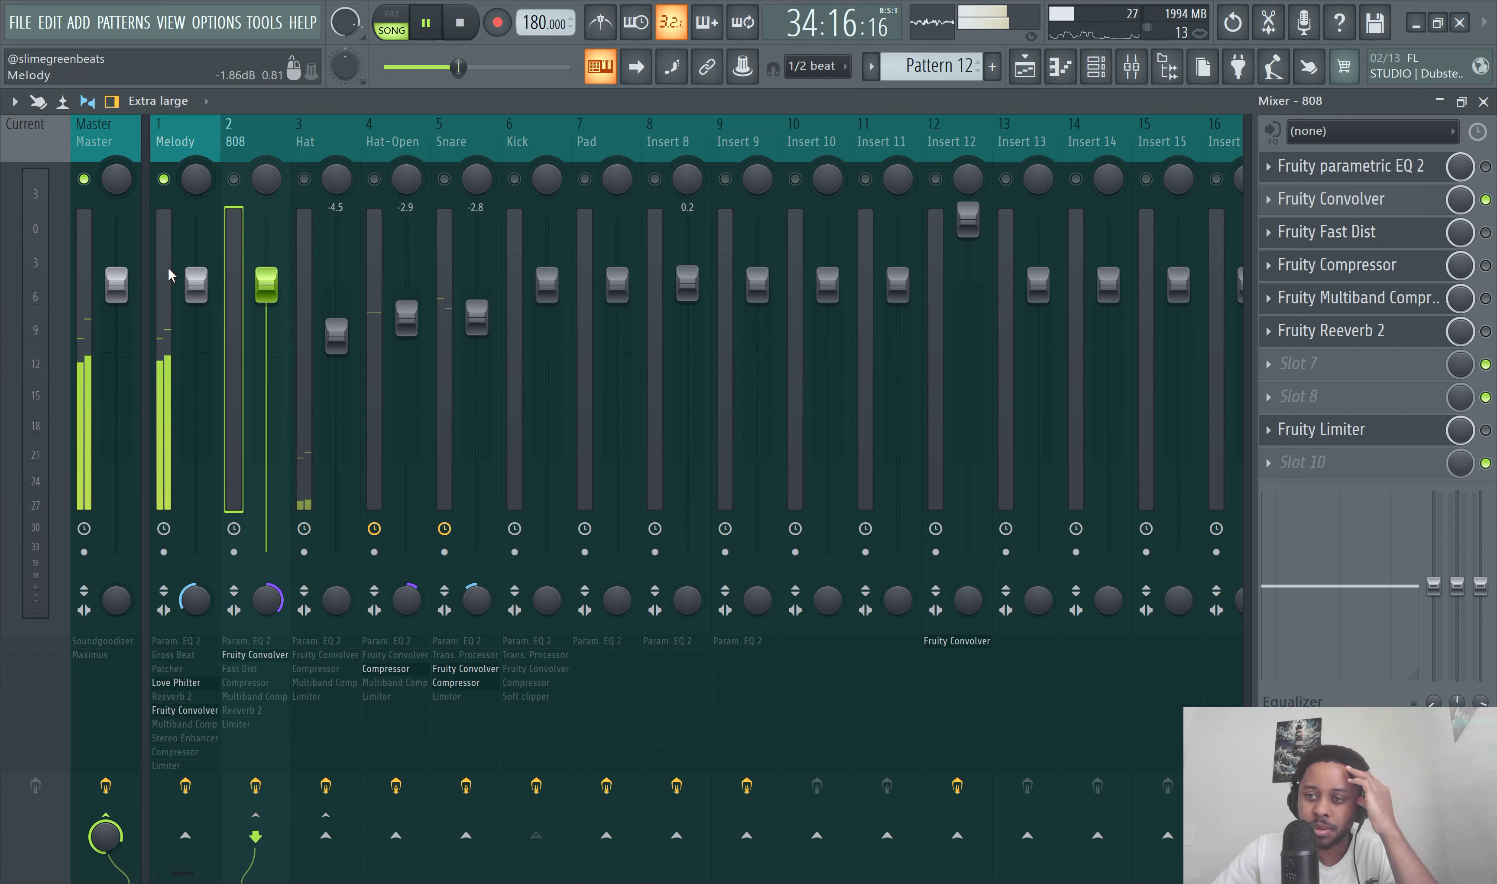
Step: Enable Fruity Reeverb 2 on the Melody track, raise its wet level slightly, and pause playback
click(170, 281)
click(1486, 298)
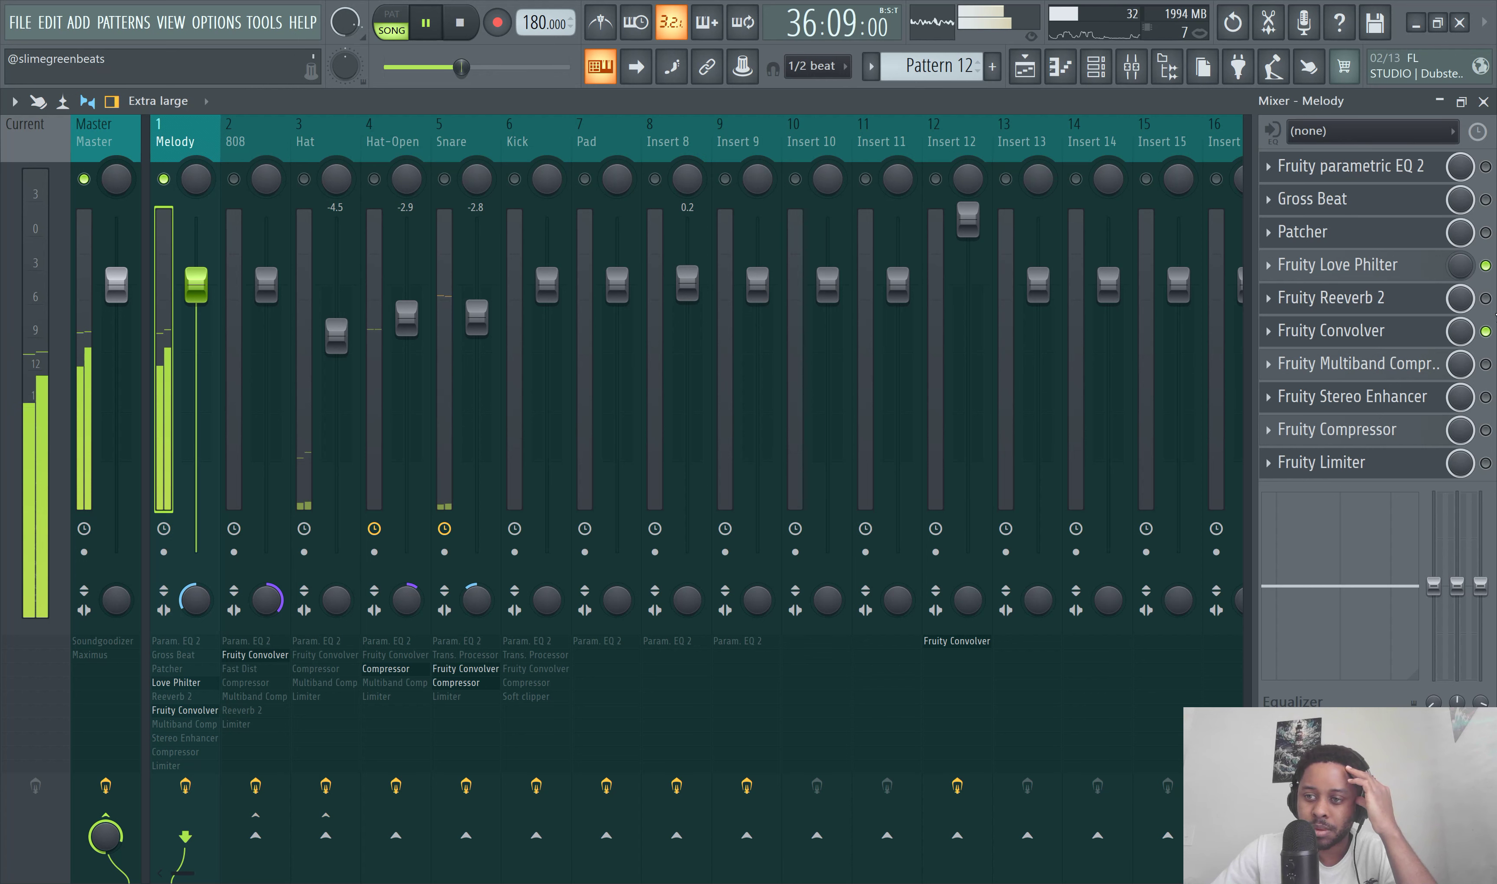
click(1386, 297)
mouse_move(556, 190)
mouse_down()
mouse_move(556, 218)
mouse_move(556, 179)
mouse_up()
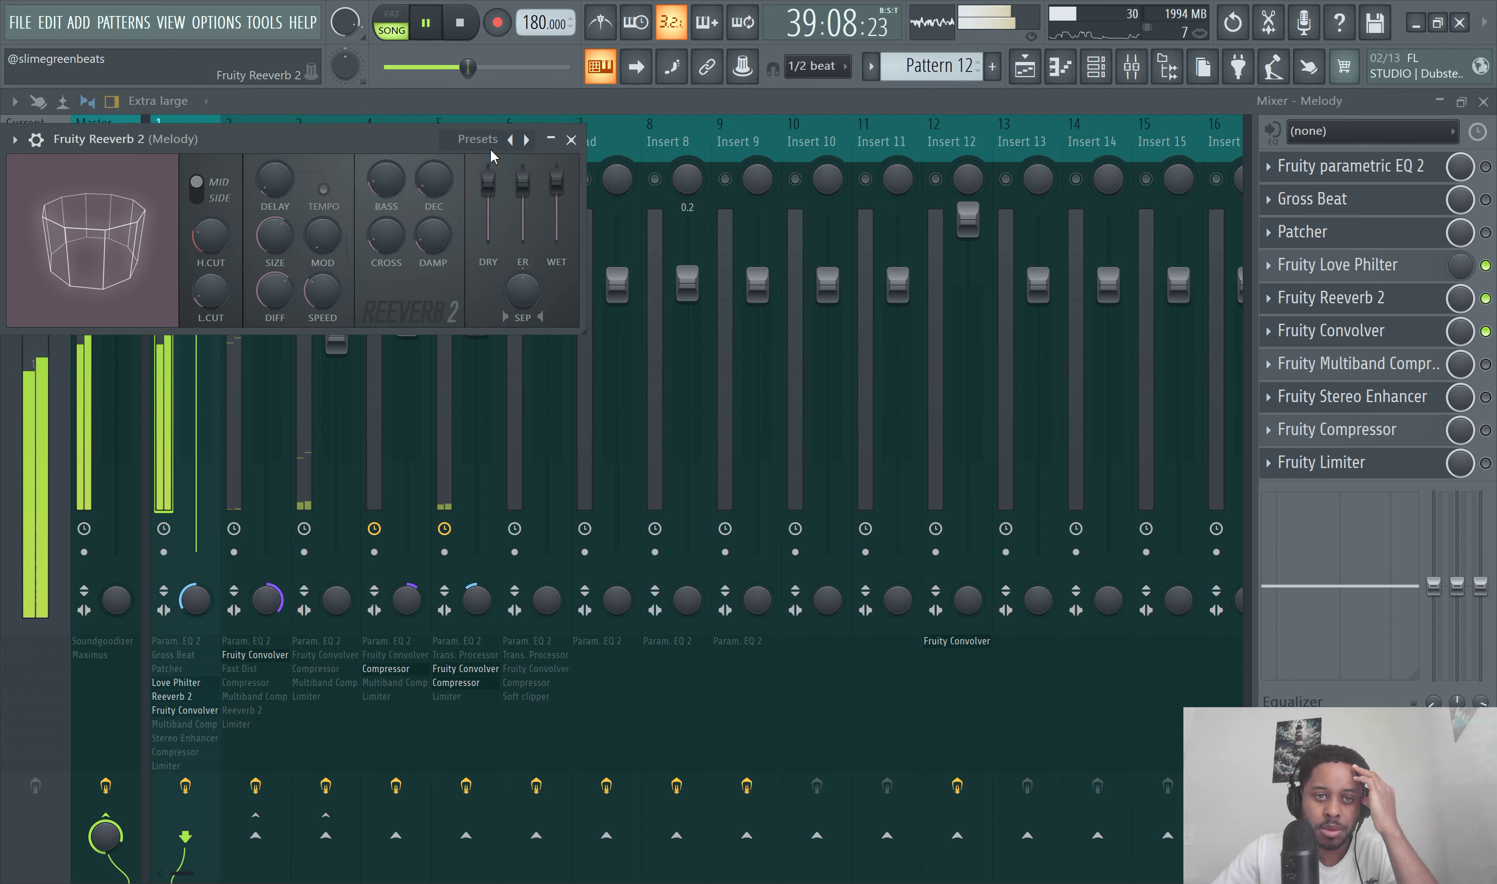
click(428, 24)
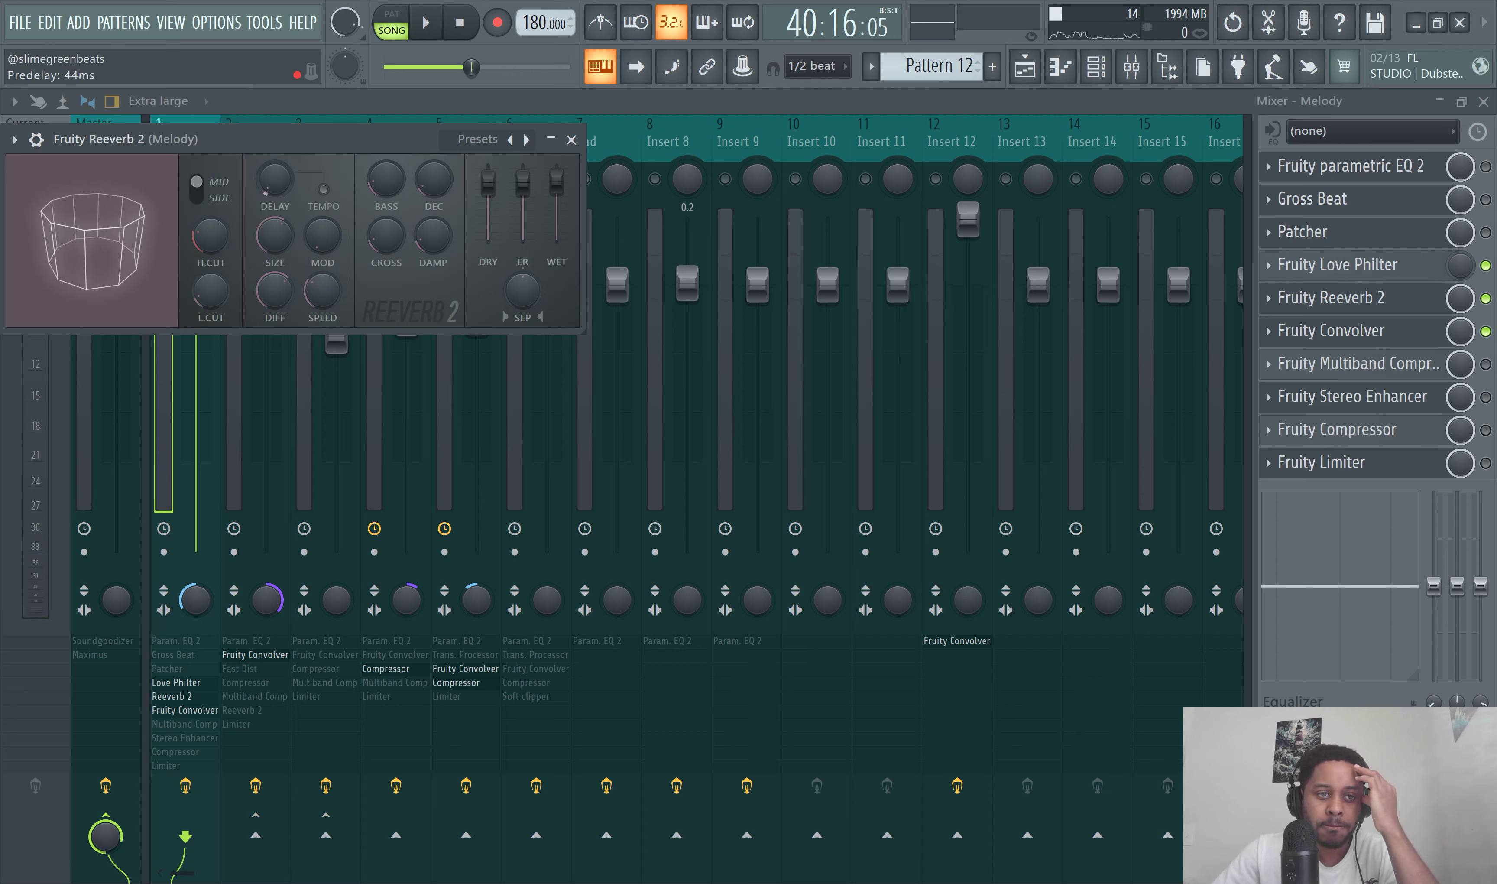
Step: Play the Melody with the reverb's dry level at 4%, restore the dry level, lower the wet level slightly, and bypass the effect
key(space)
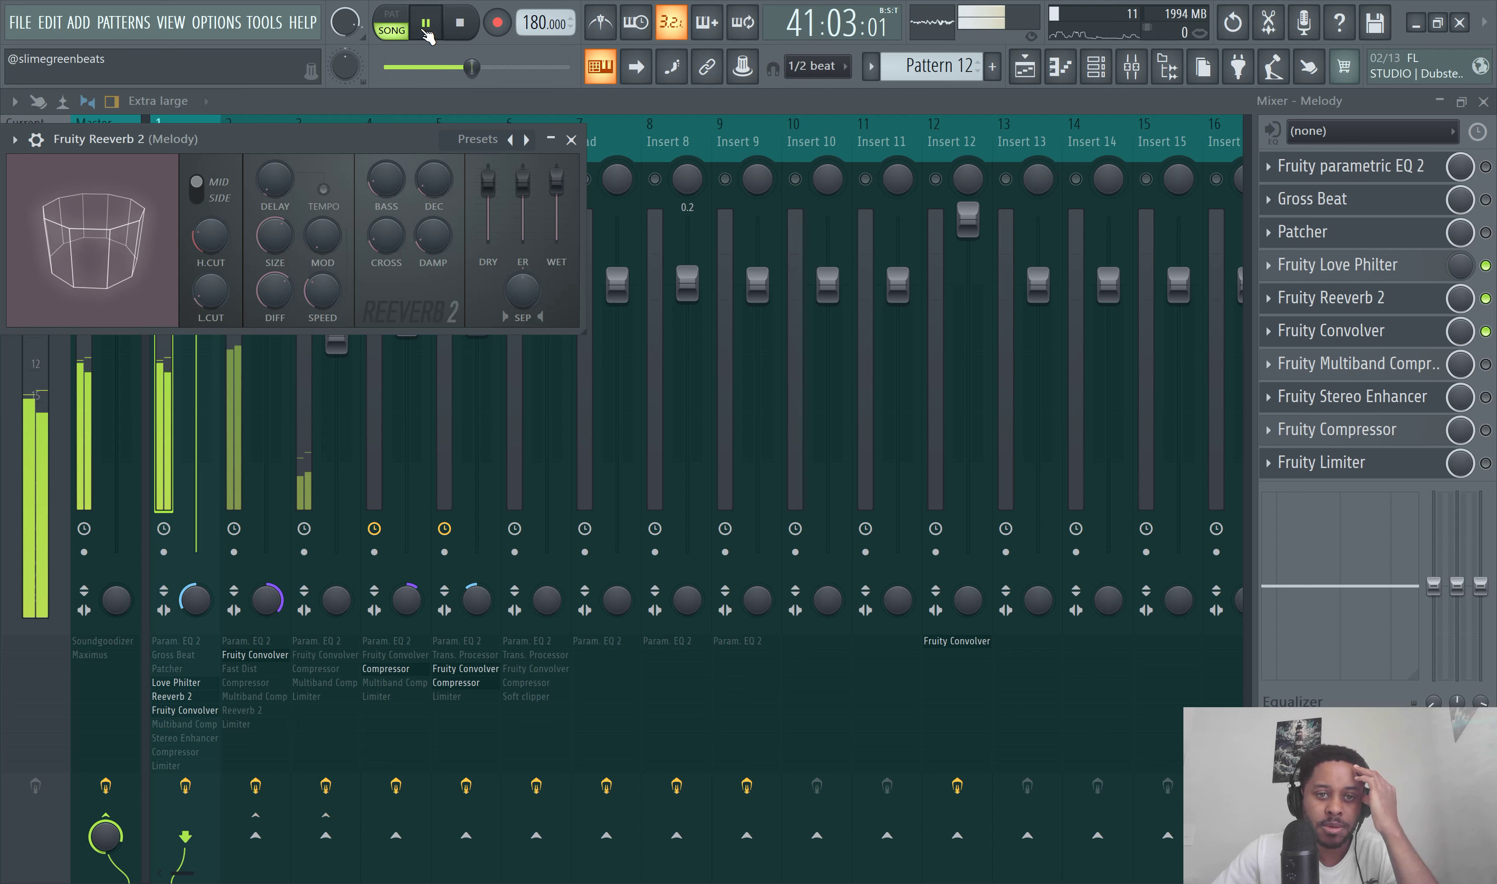
drag(487, 181, 488, 237)
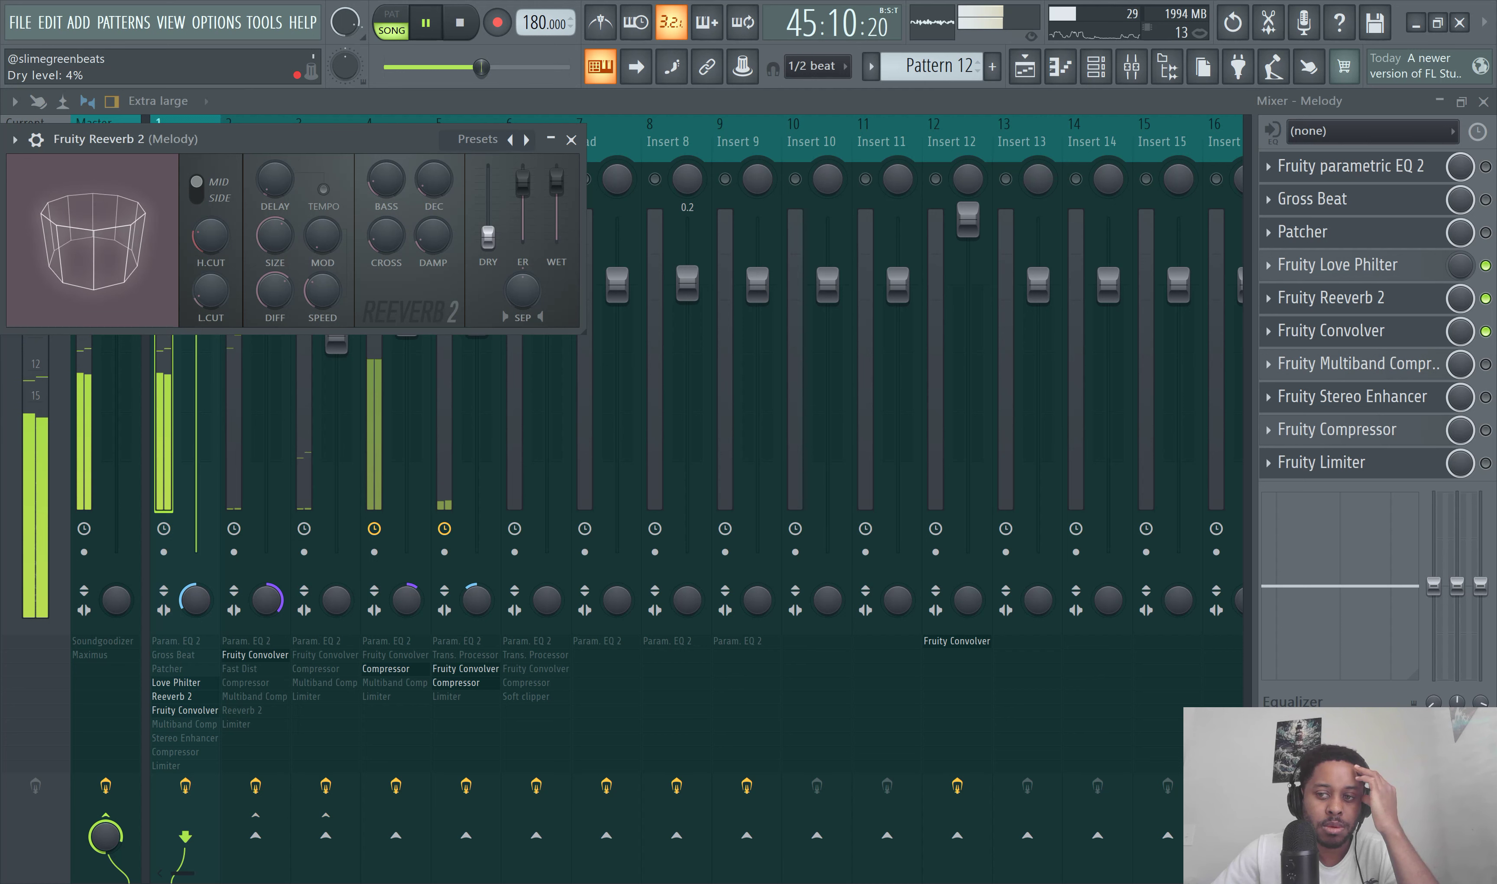
drag(488, 237, 556, 195)
click(1486, 298)
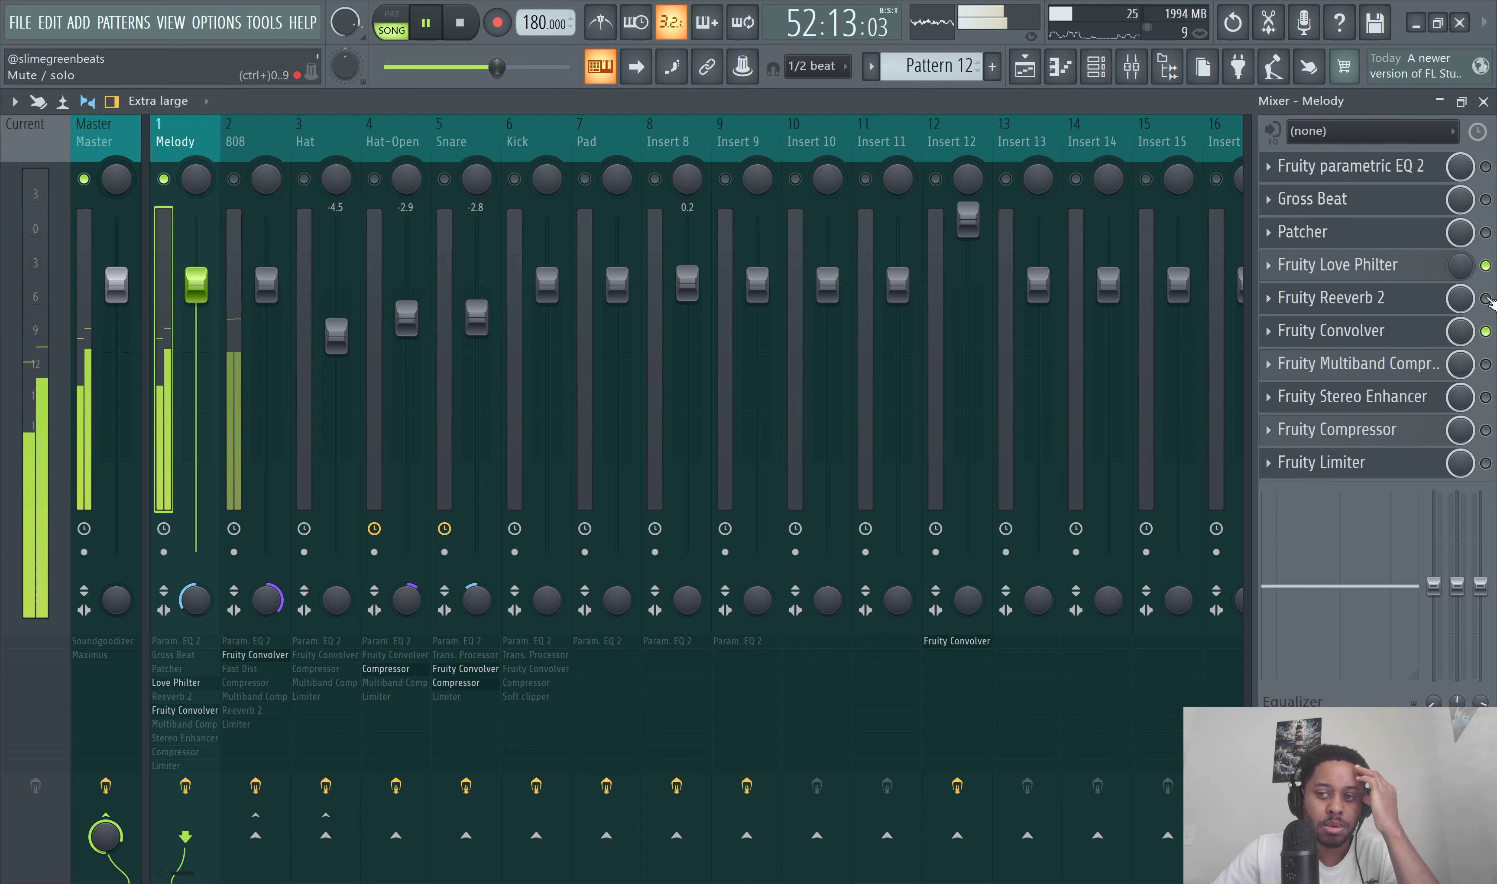
Step: Re-enable the Melody's Fruity Reeverb 2, raise its wet level to 109%, and pause playback
click(1337, 310)
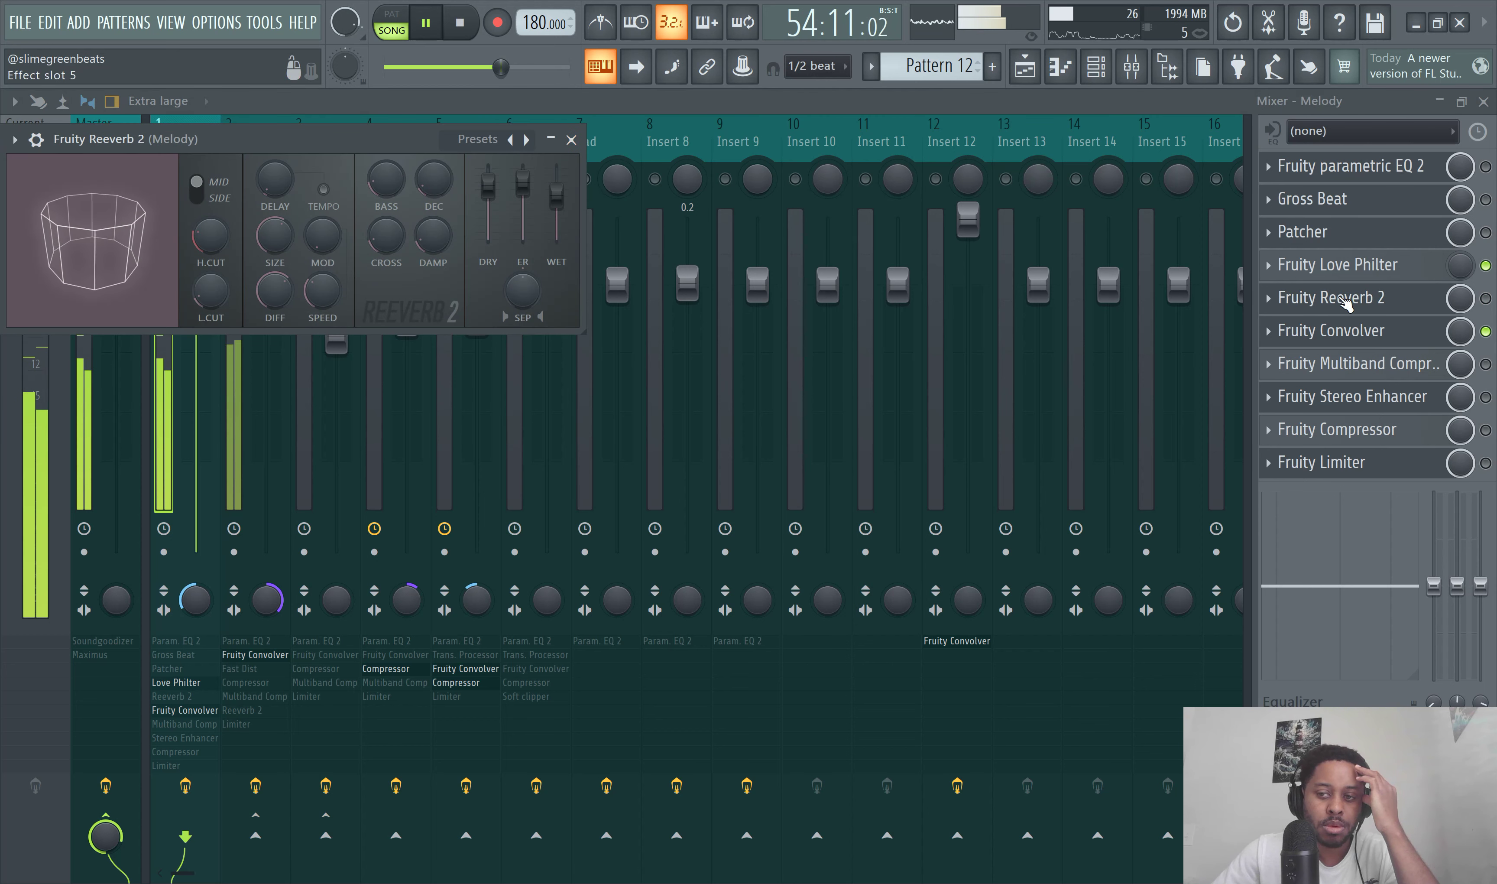
click(1350, 304)
click(1332, 298)
click(1365, 298)
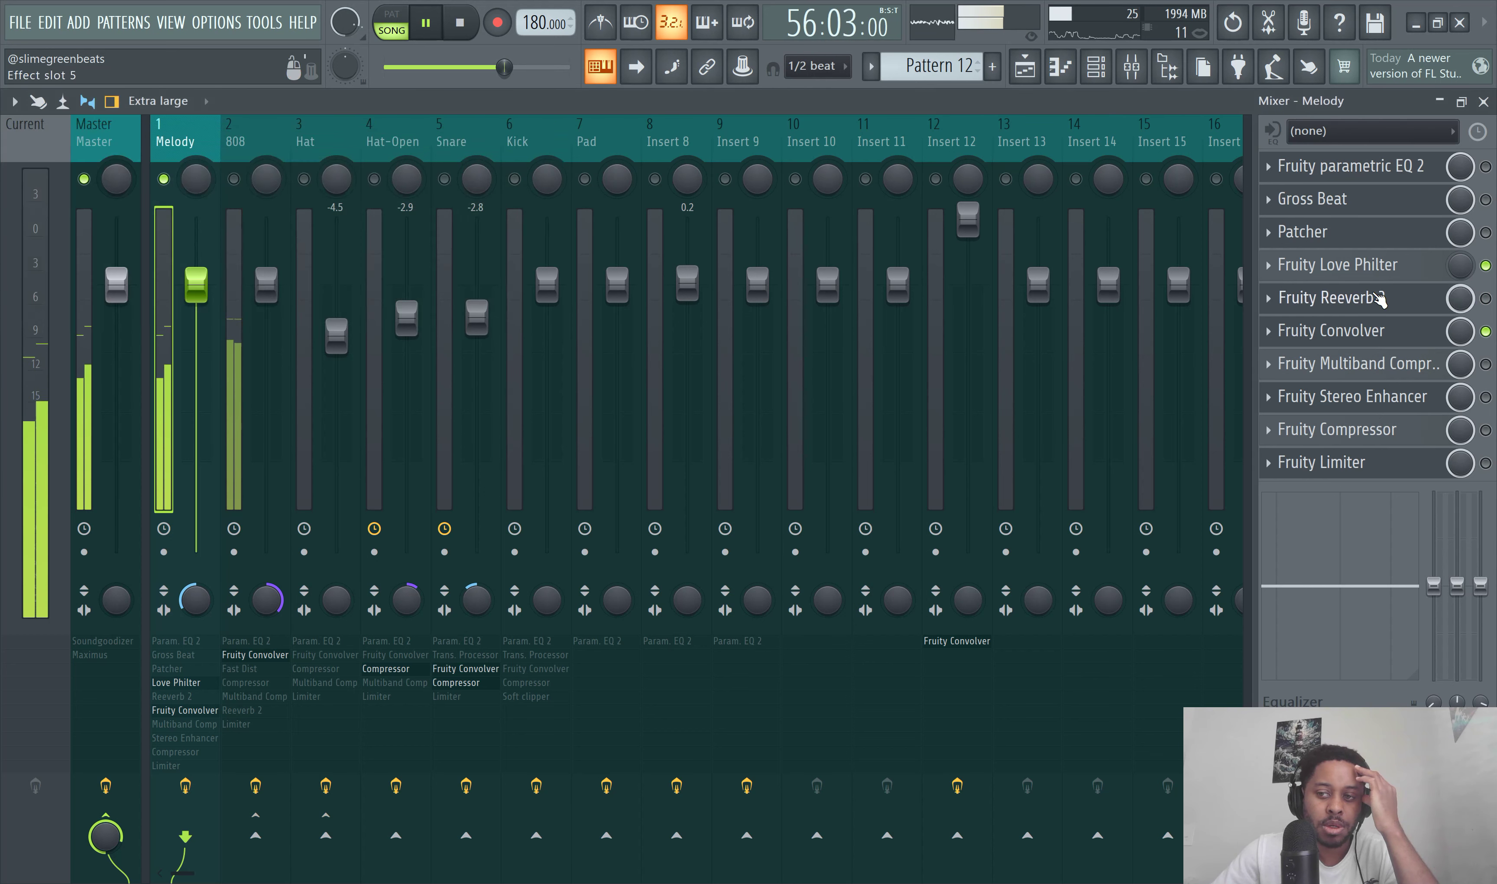
click(1486, 298)
click(1328, 298)
mouse_move(556, 197)
mouse_down()
mouse_move(553, 231)
mouse_move(557, 176)
mouse_up()
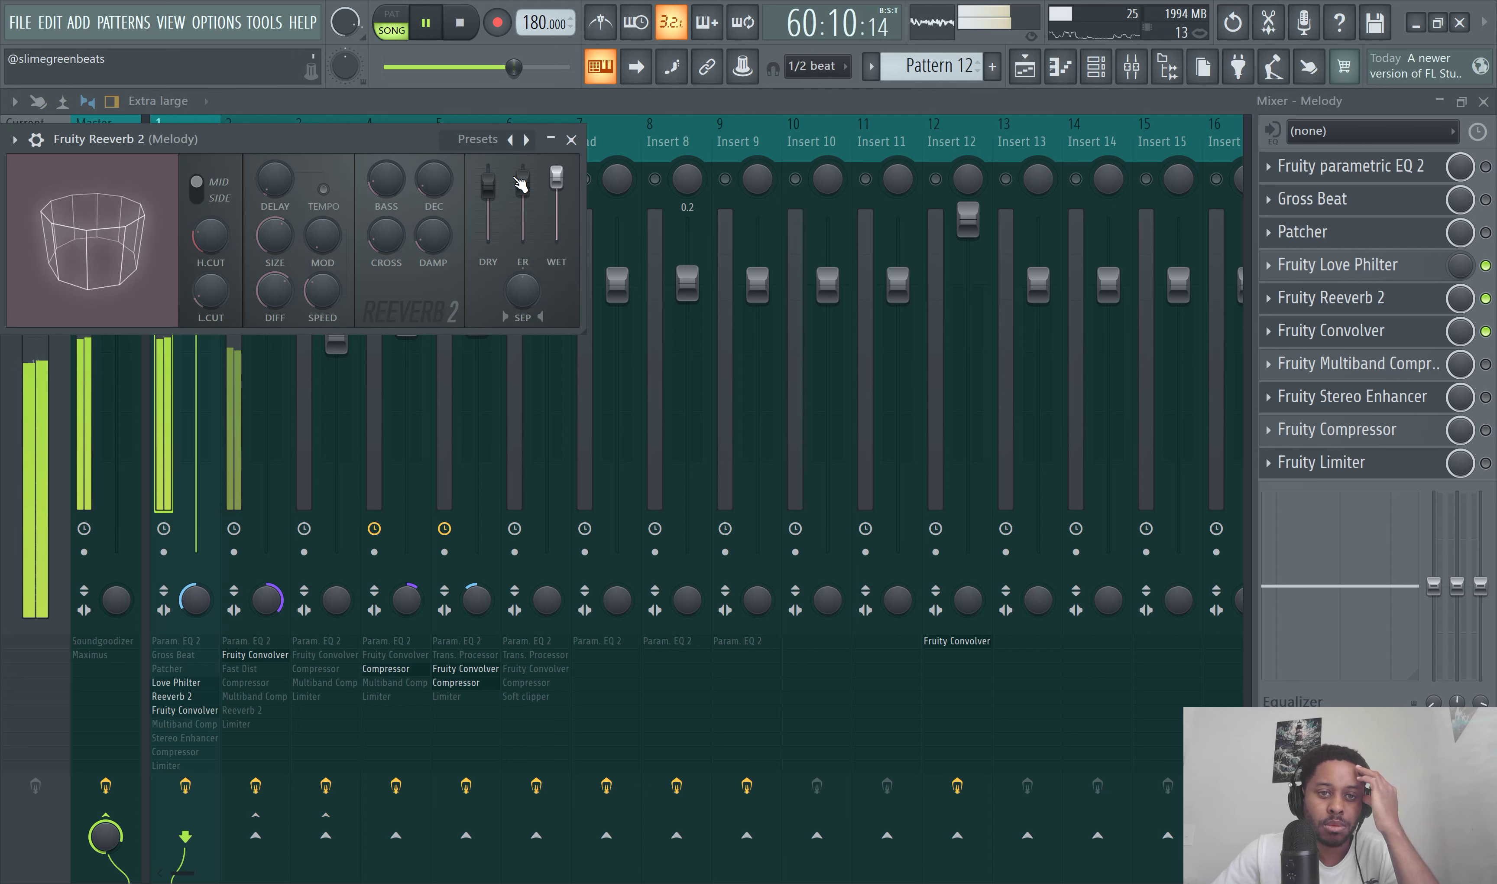
click(429, 22)
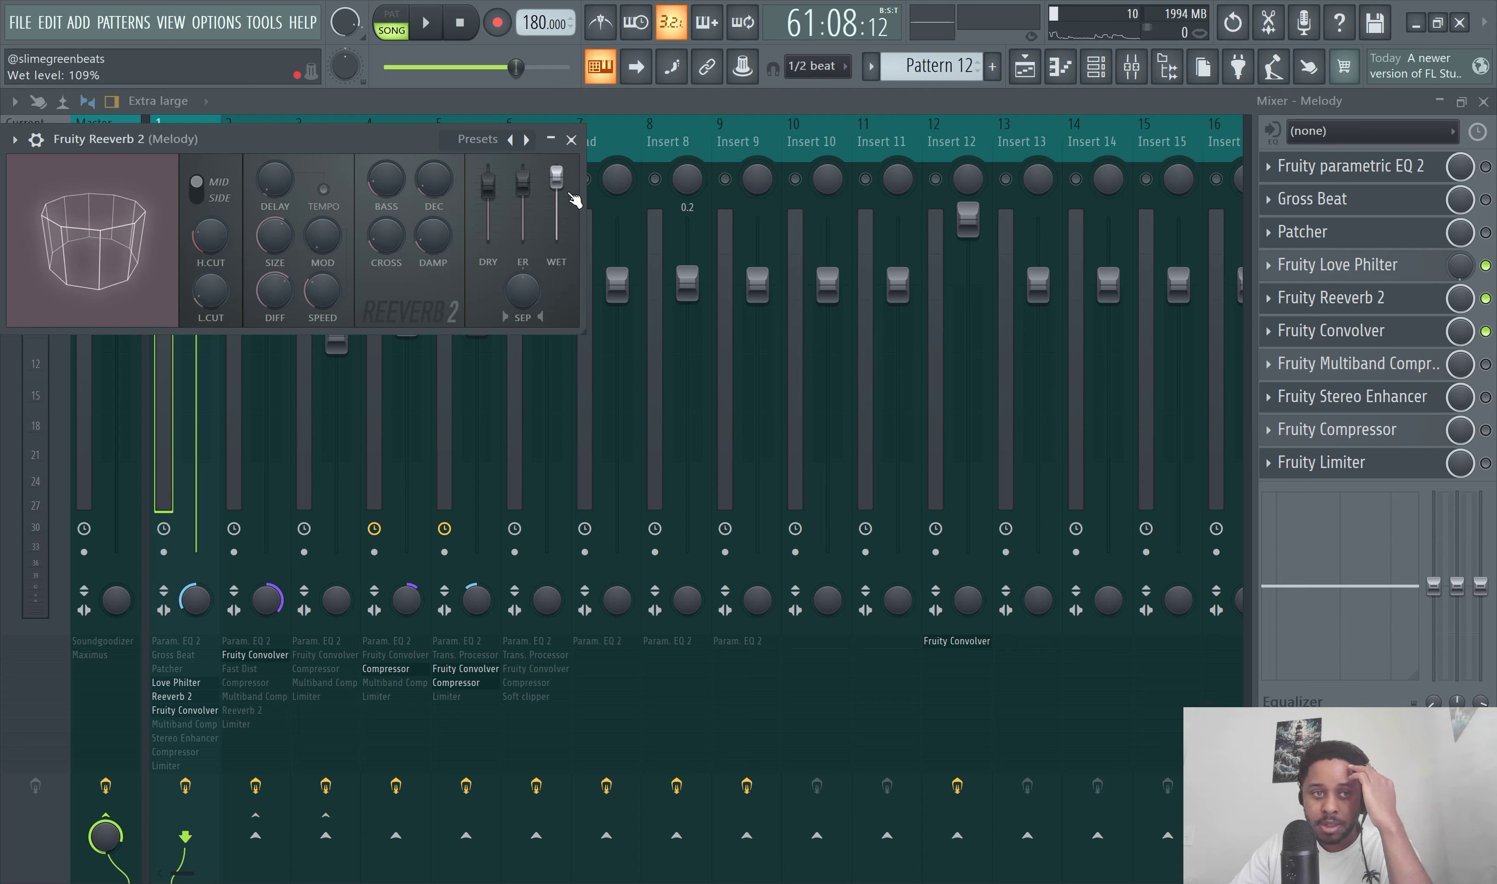
Step: Lower the wet and dry levels of the Melody's Fruity Reeverb 2, resume playback, and disable its Fruity Convolver
drag(556, 180, 488, 206)
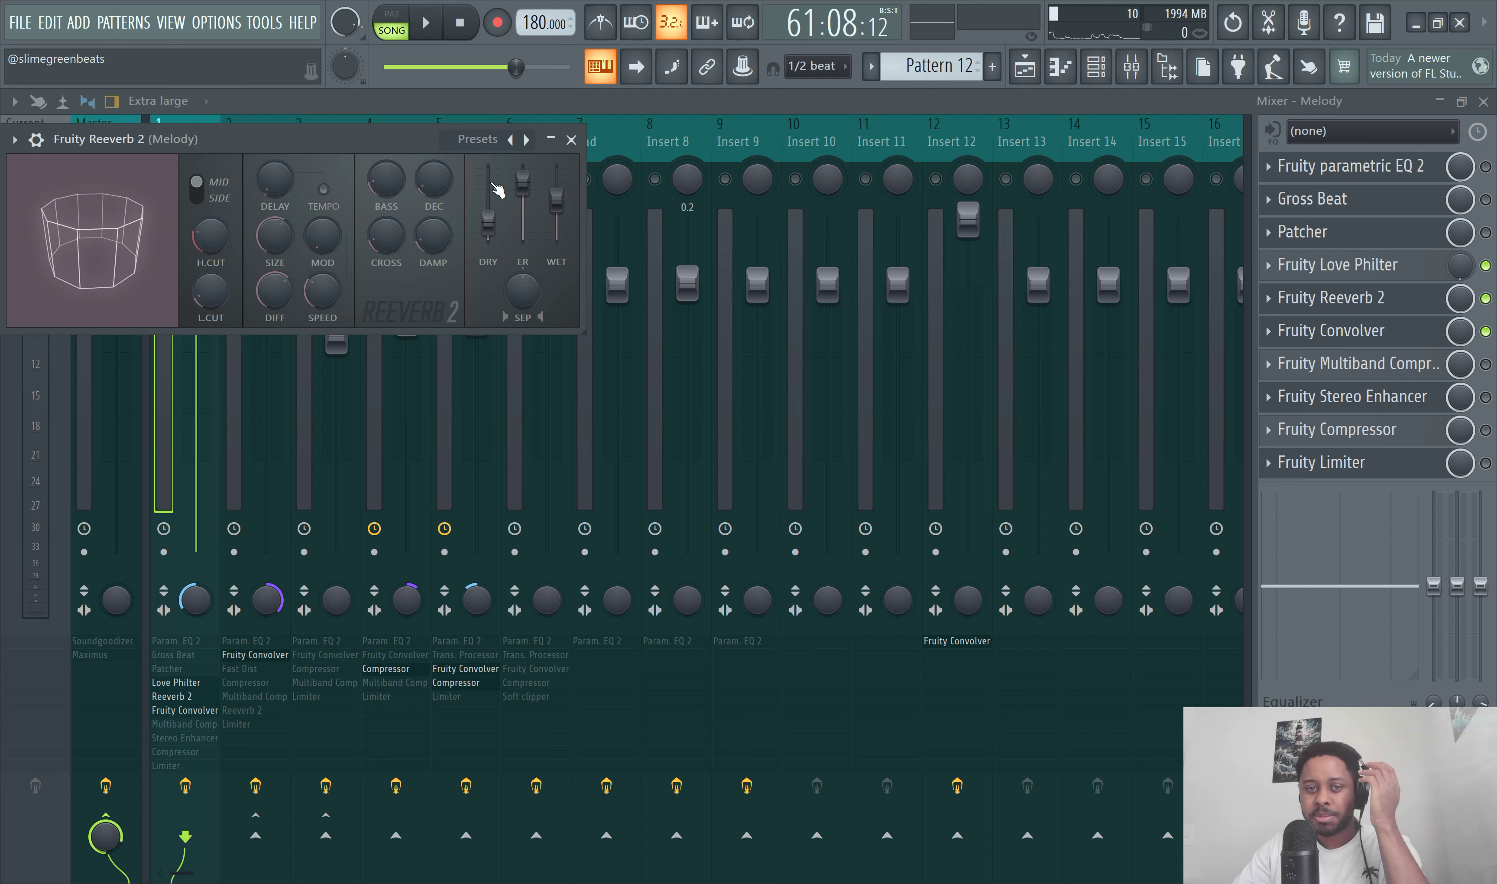
key(space)
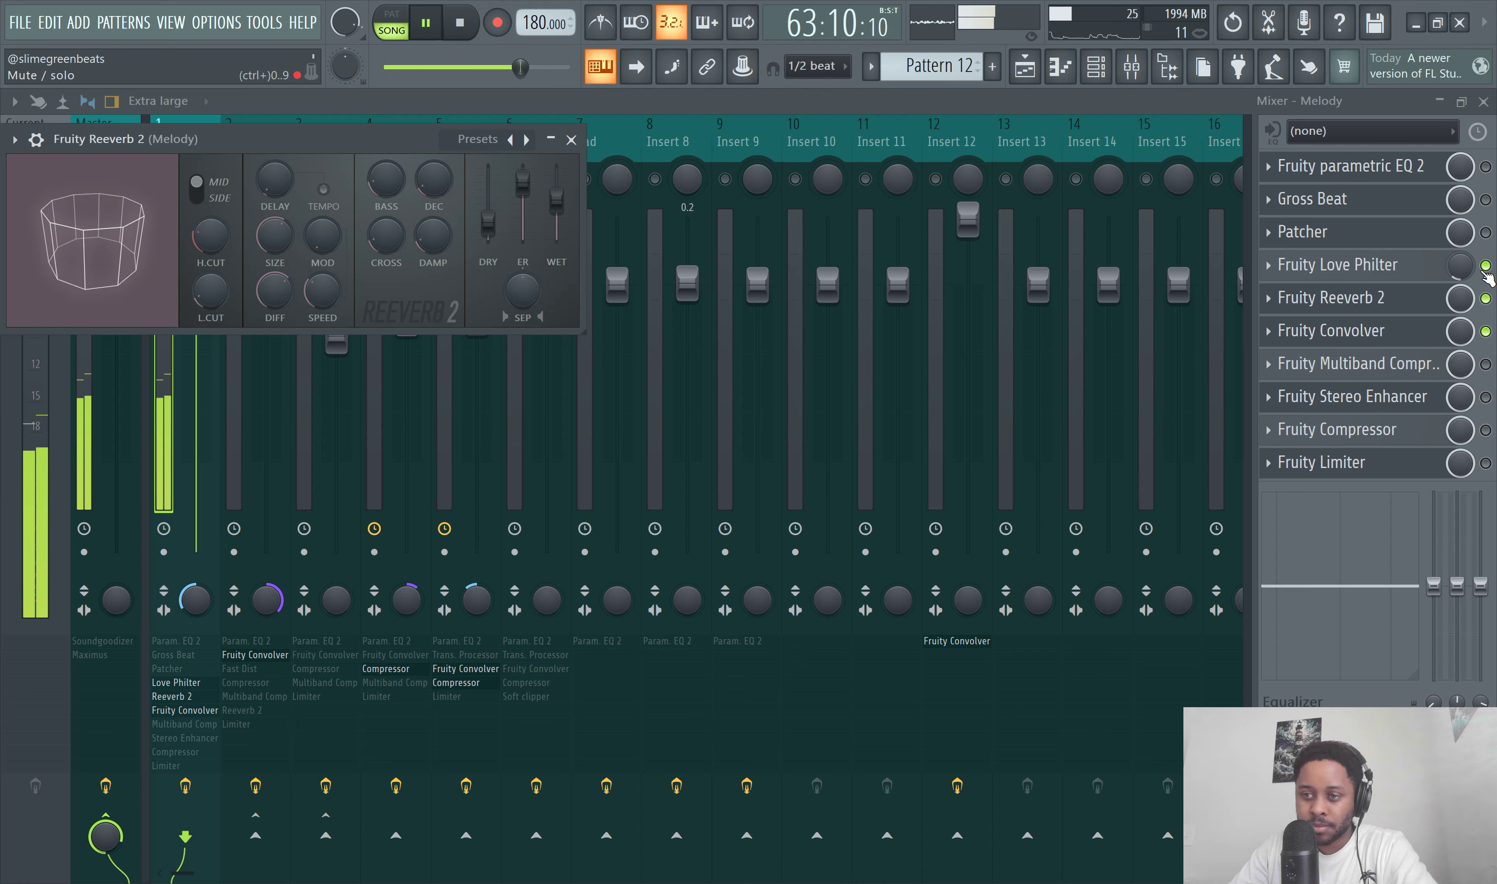
click(1486, 331)
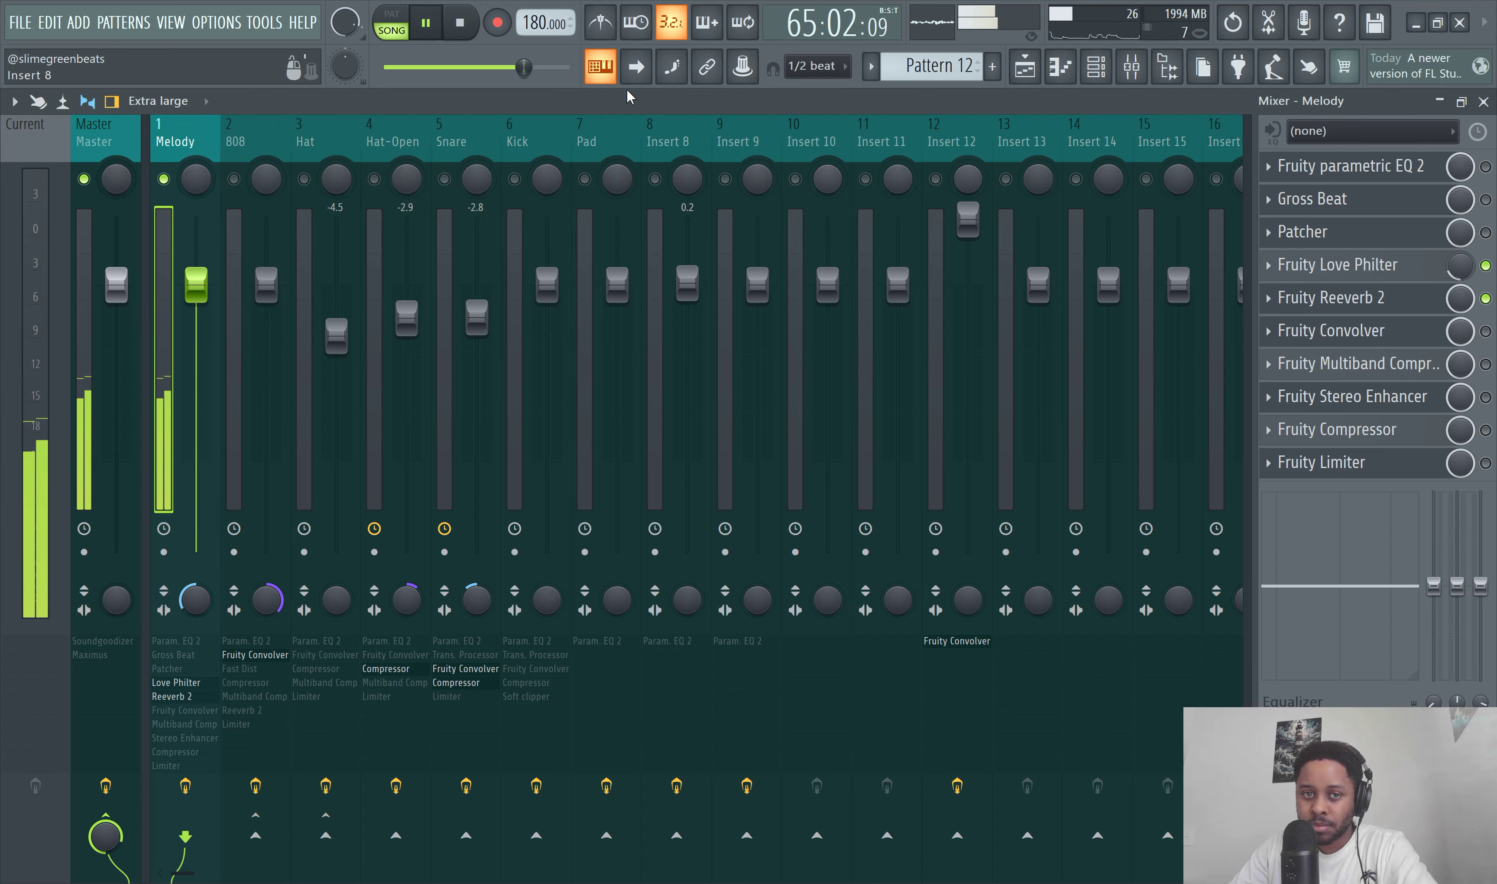
Step: Replay the Melody from about bar 38, pause, and reopen its Fruity Reeverb 2
drag(522, 67, 465, 68)
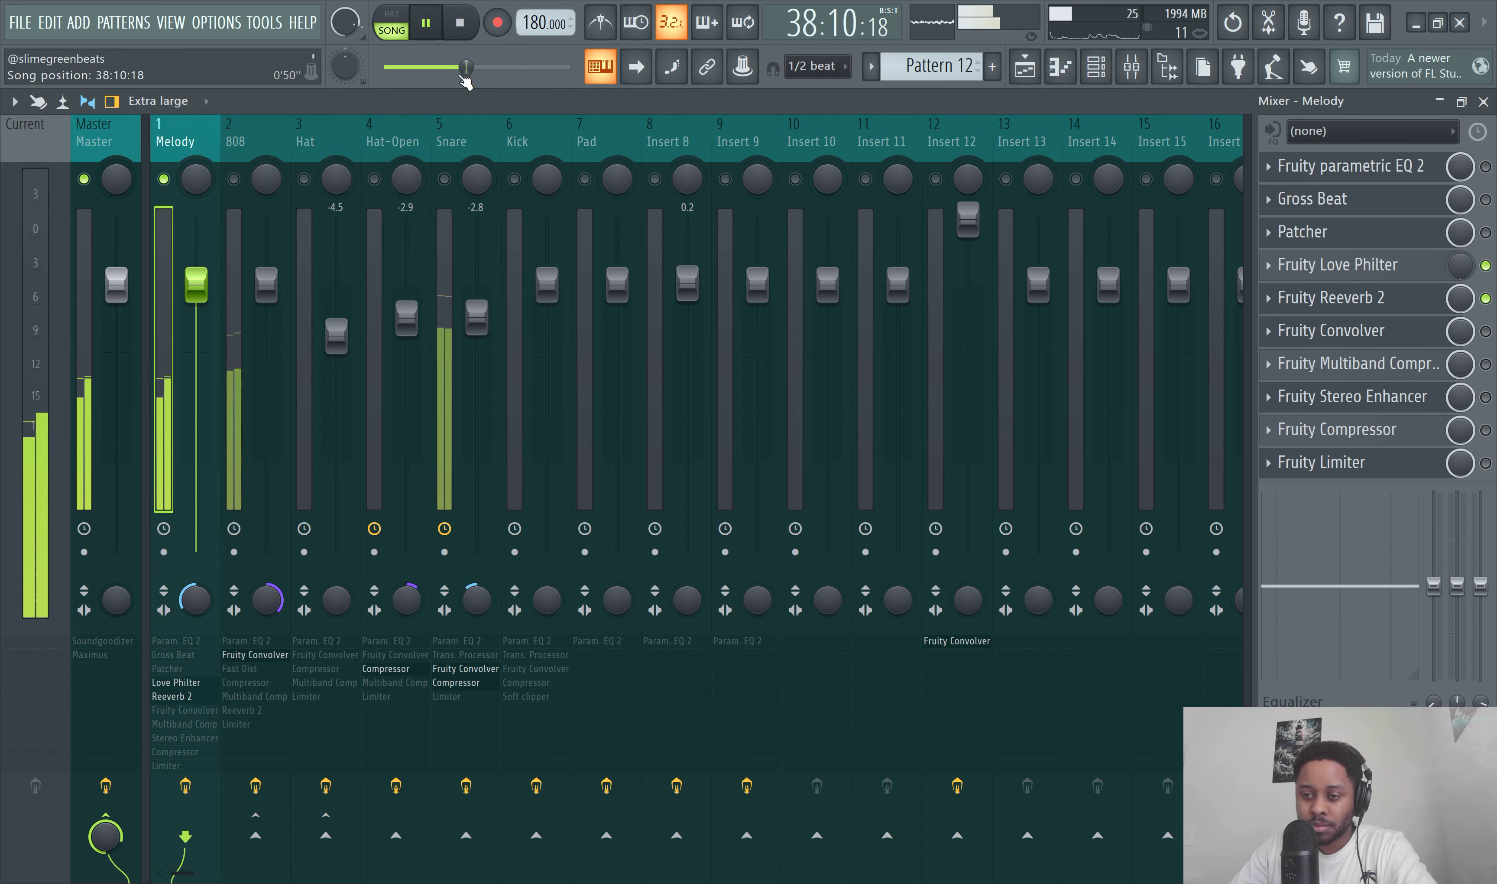
click(433, 27)
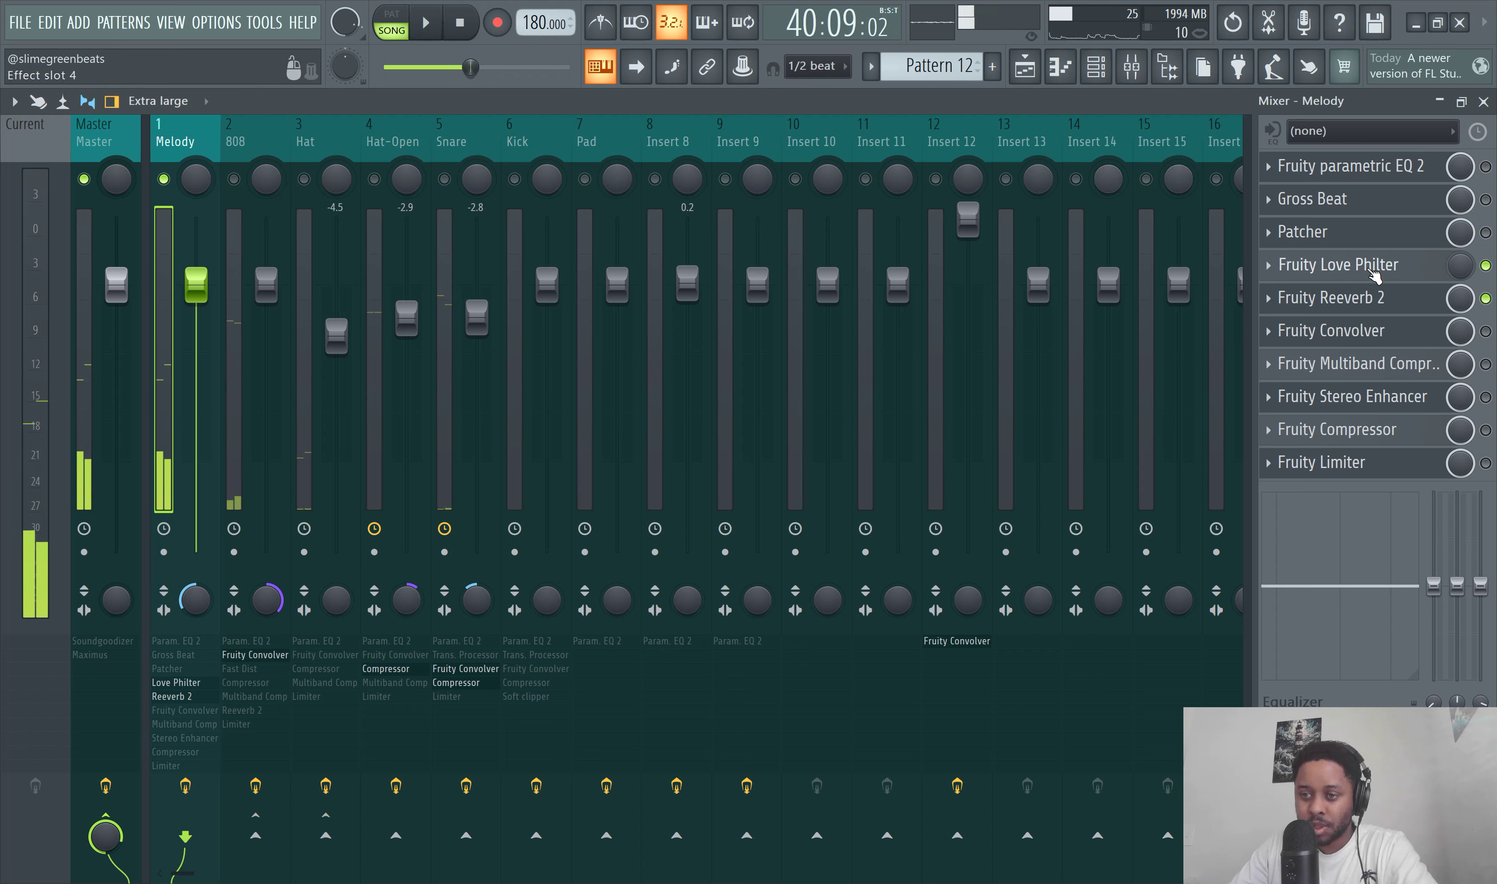
click(1388, 313)
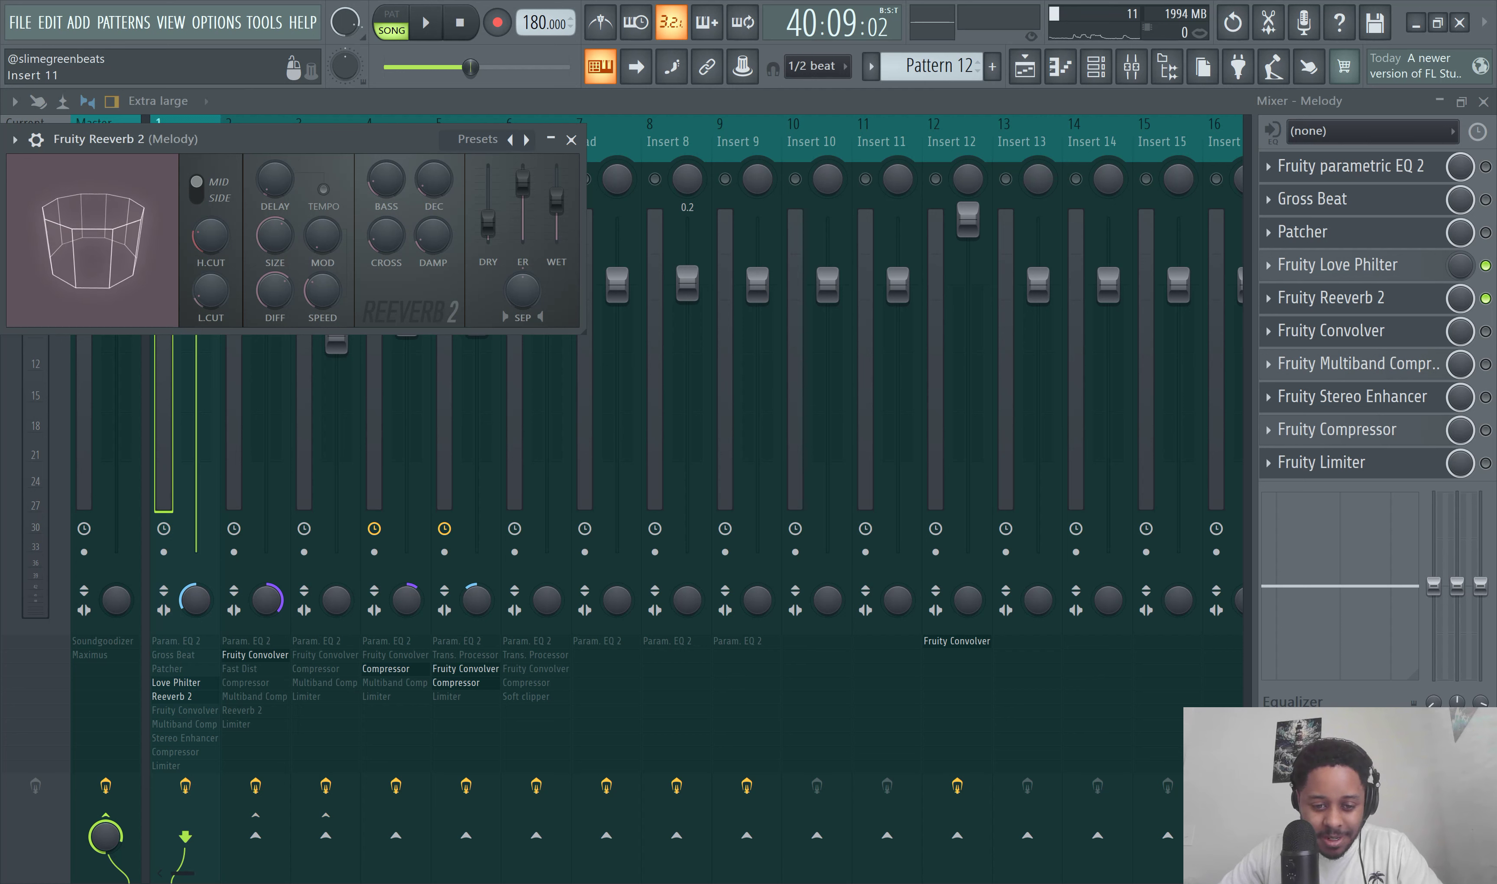
Step: Switch to the browser and look through the How to Mix Beats (eBook) product page
mouse_move(469, 881)
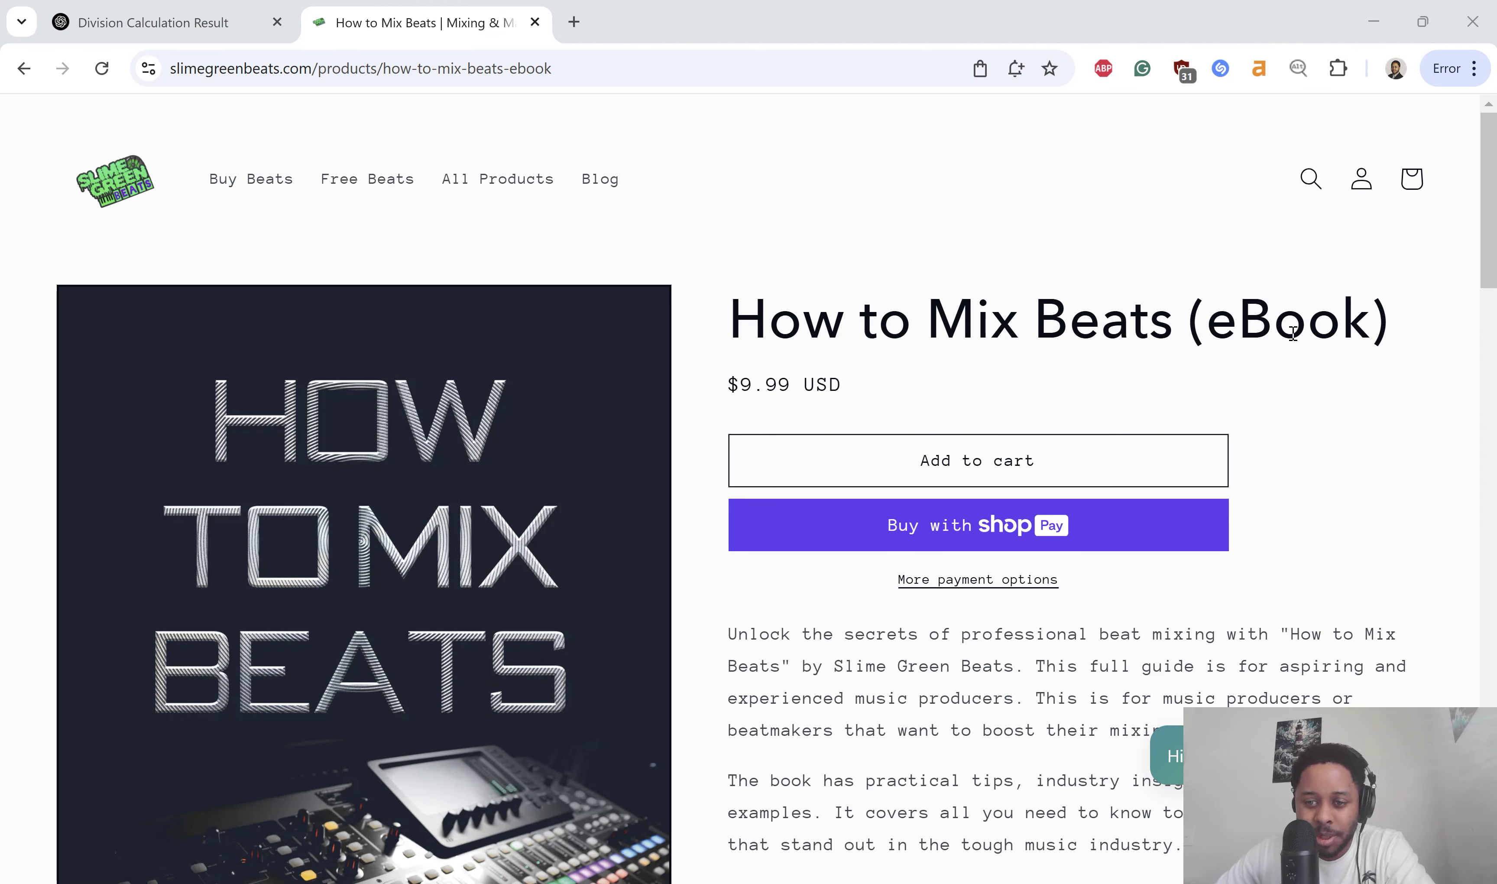
scroll(1001, 358, down, 2)
scroll(825, 270, up, 2)
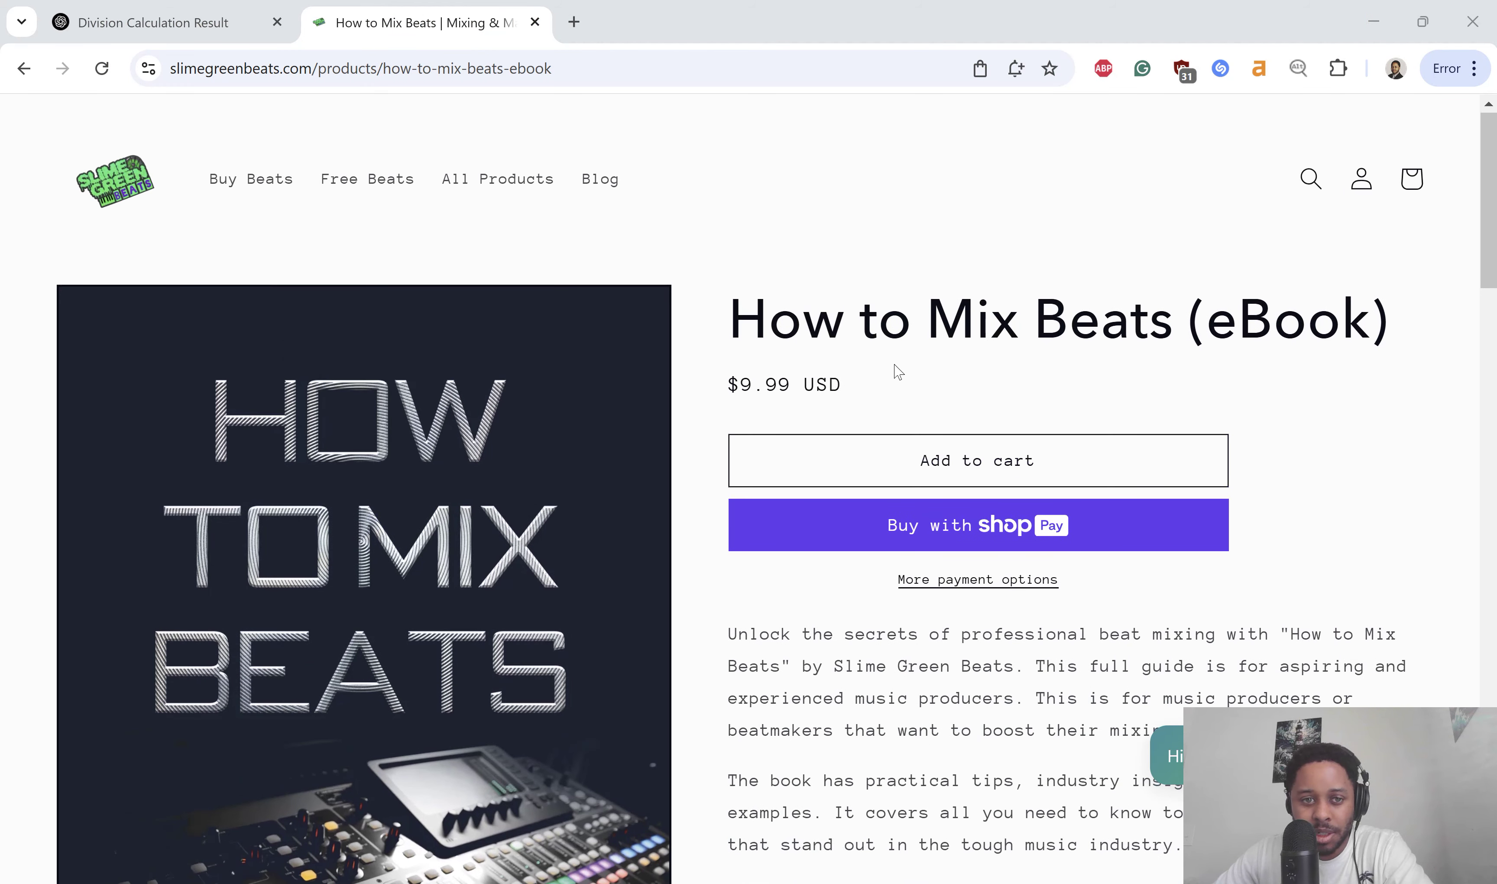
scroll(886, 445, down, 15)
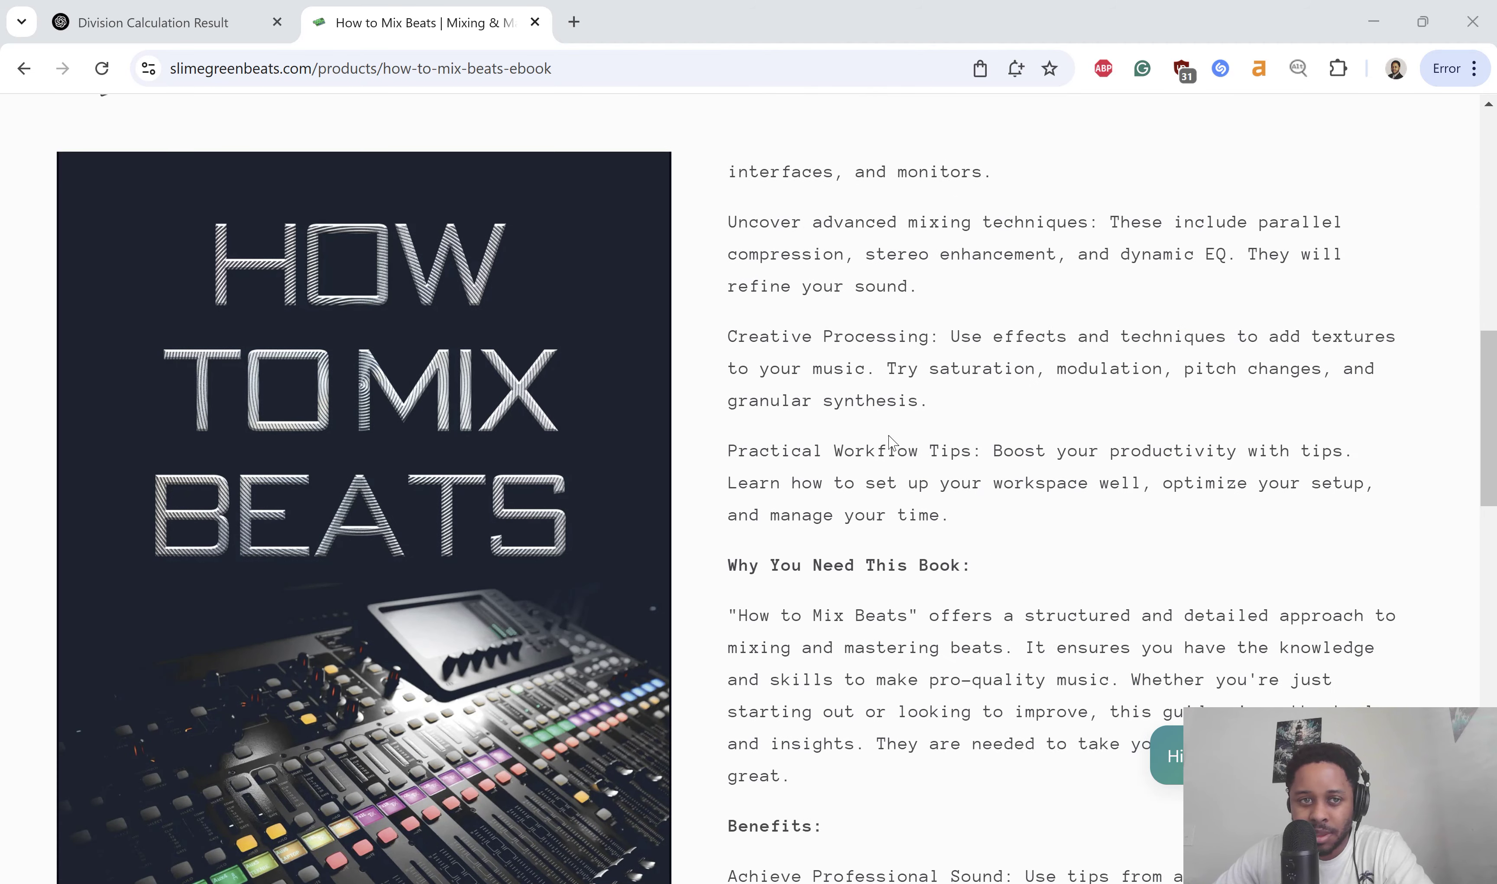
scroll(910, 445, up, 15)
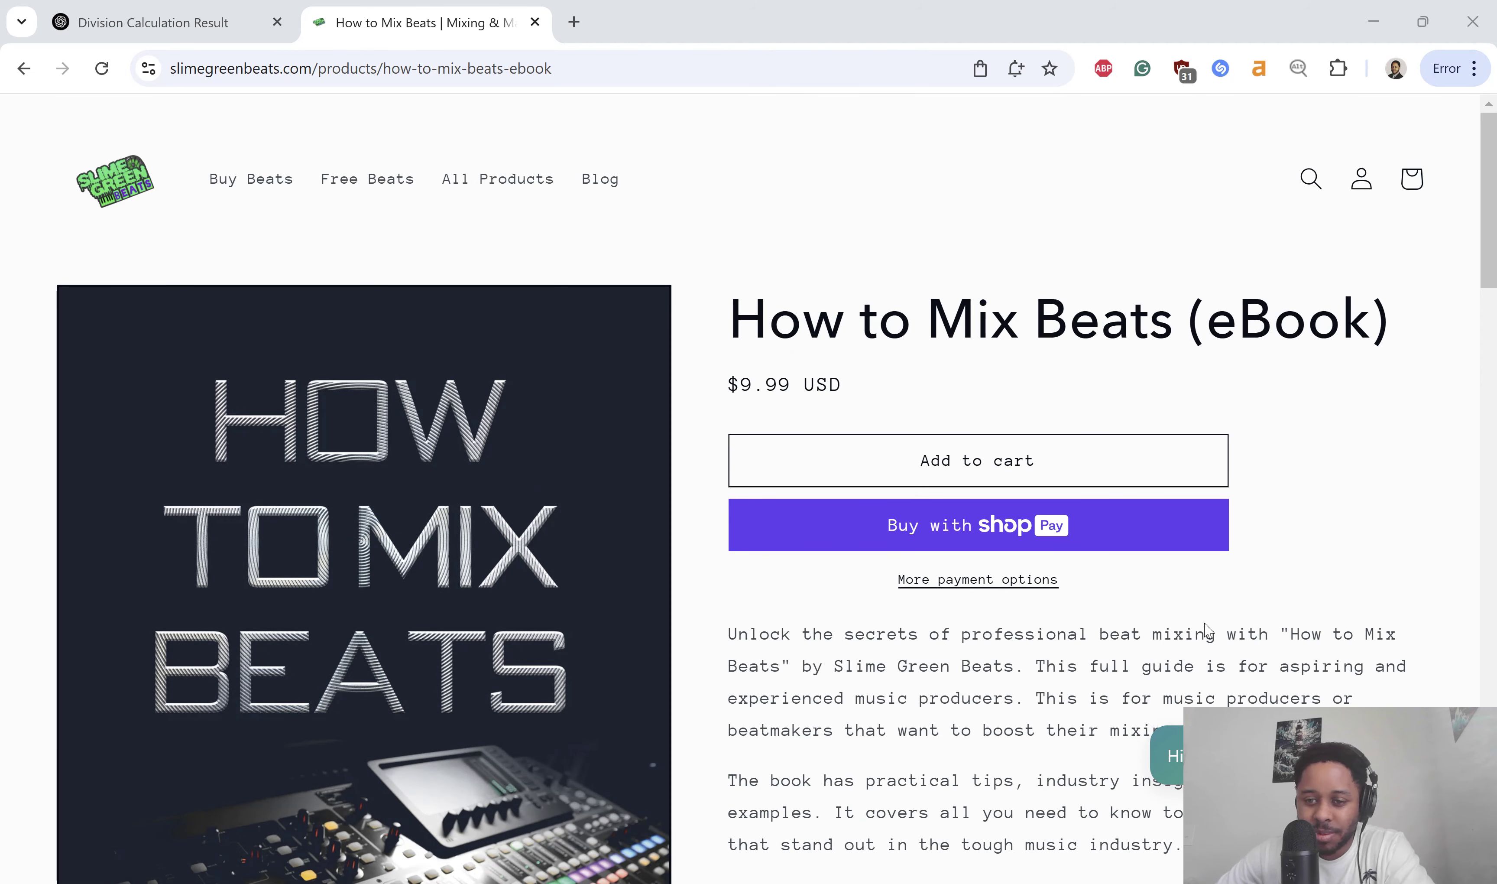